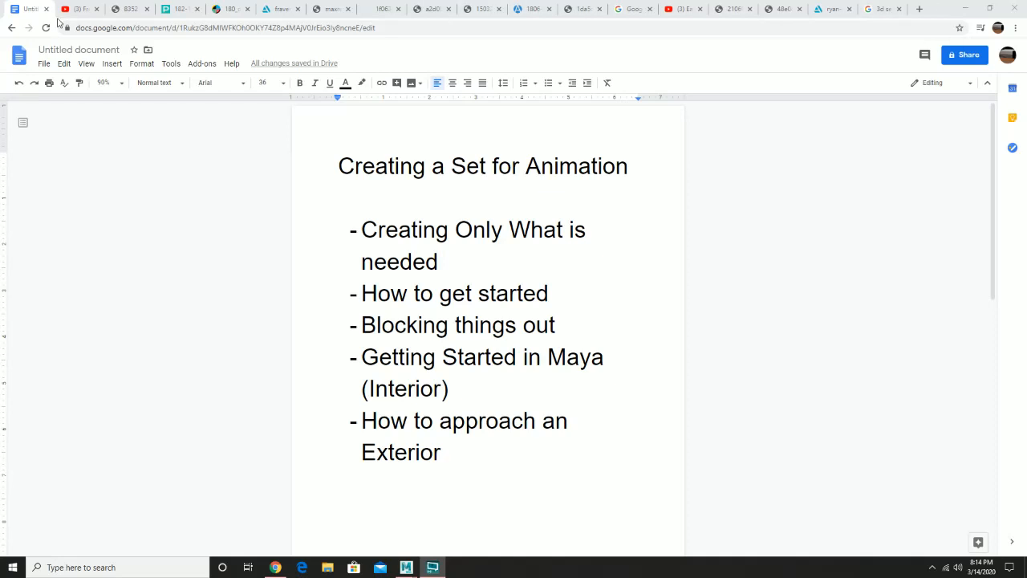
Play the Fresh Prince fourth-wall clip until the studio ceiling lights are in shot, and pause it there
left_click(74, 10)
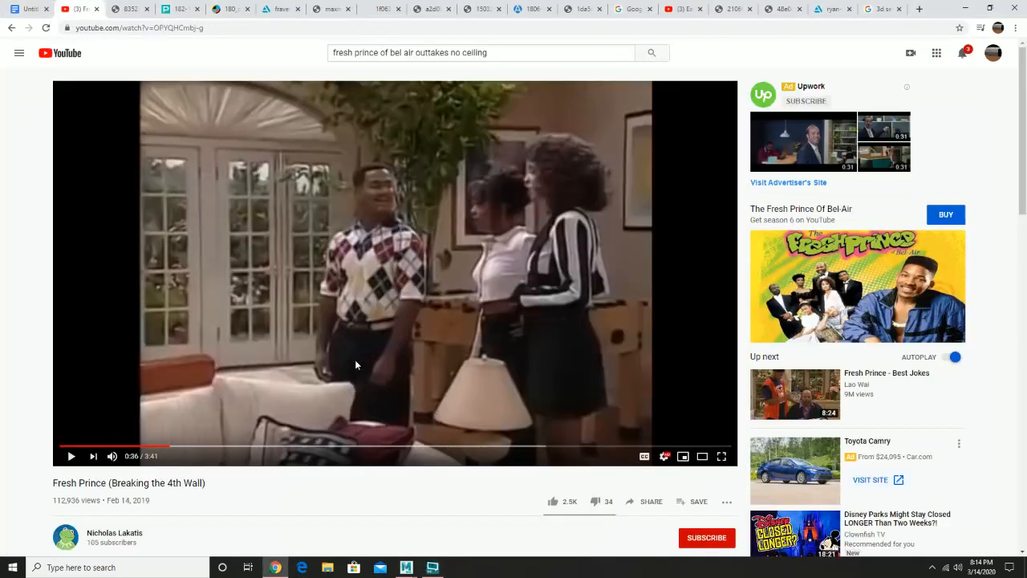
left_click(71, 456)
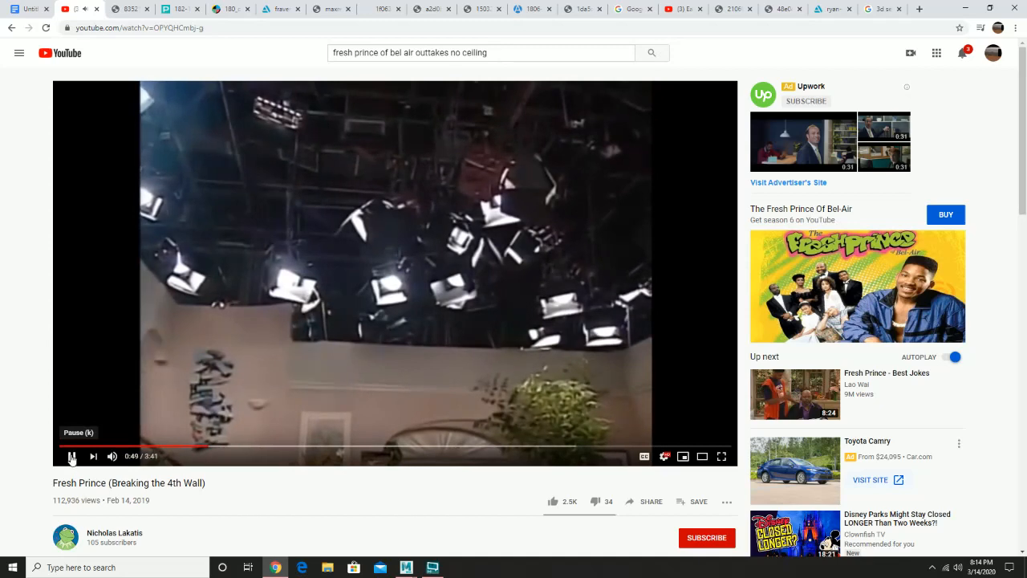
left_click(71, 457)
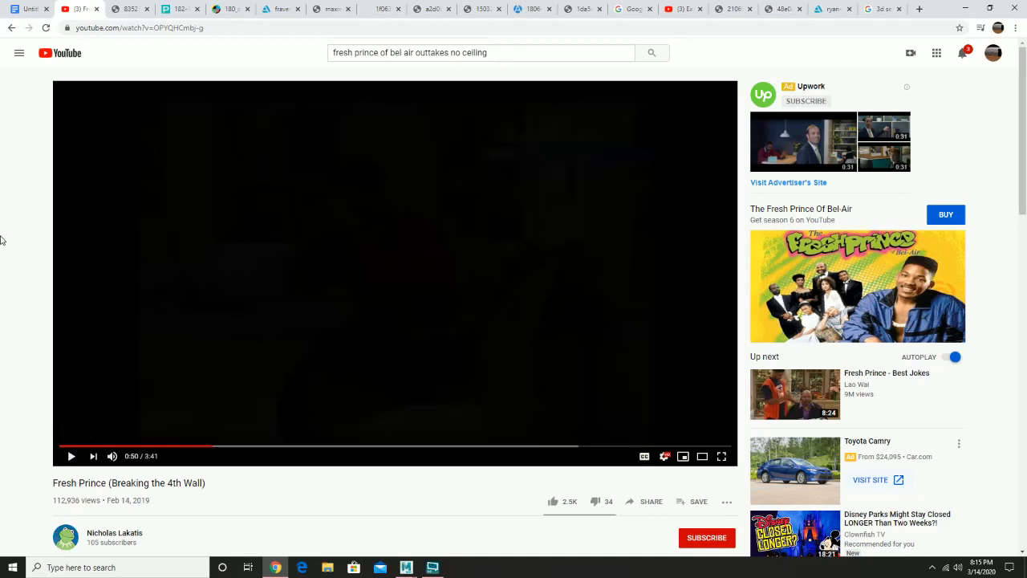
Compare the sitcom set photo with the 180-degree rule camera diagrams
left_click(131, 9)
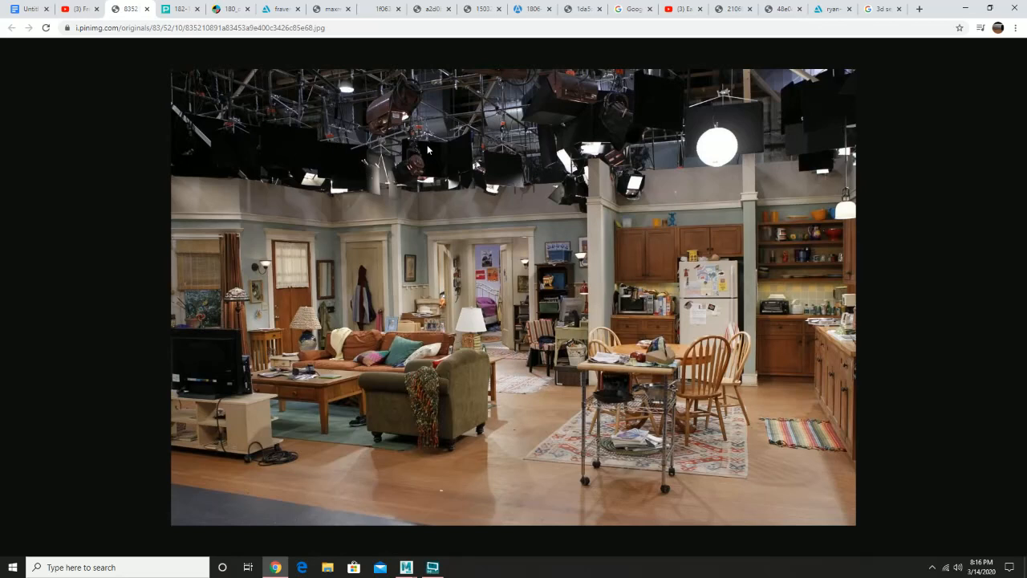
left_click(178, 10)
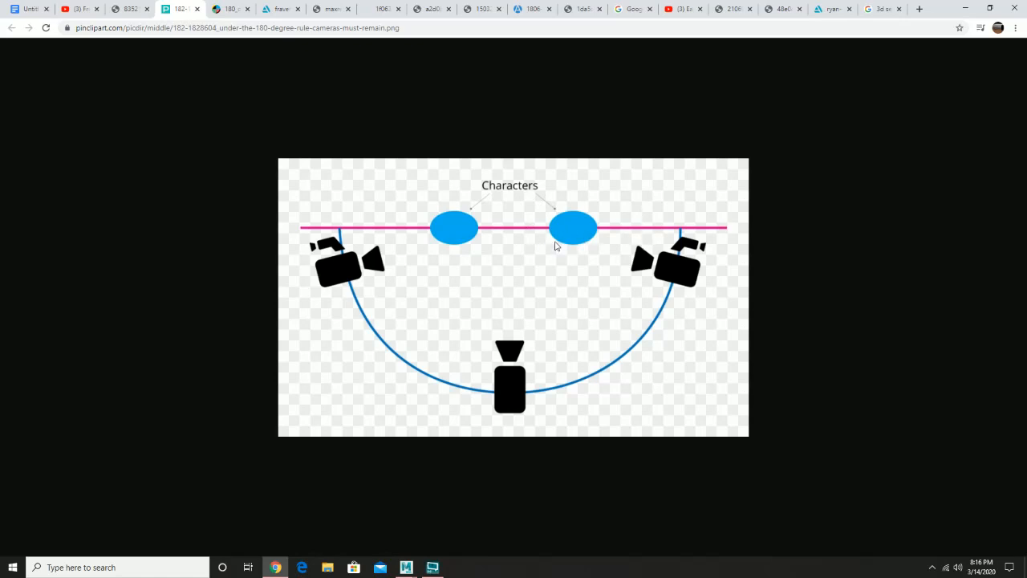
left_click(125, 15)
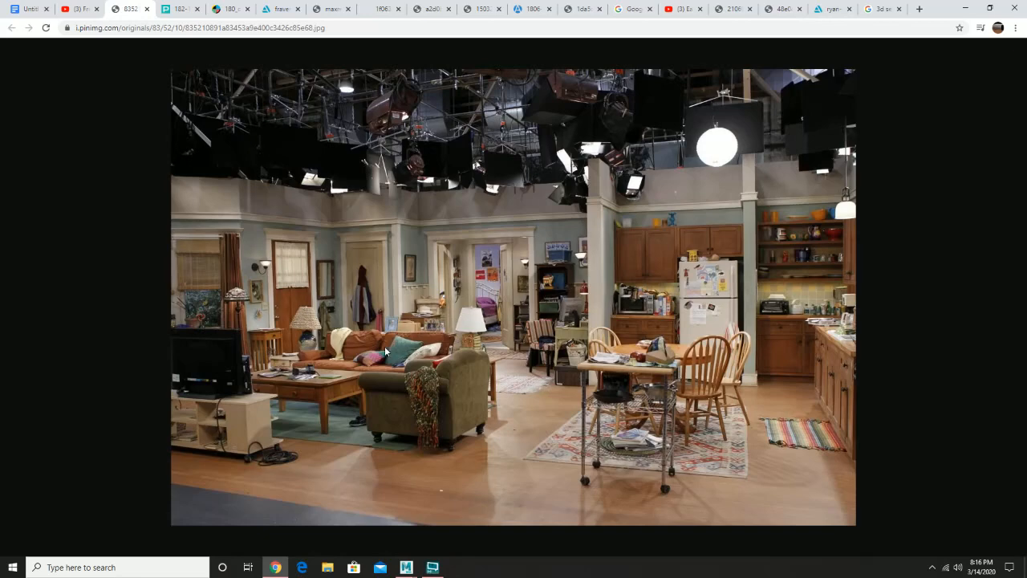
left_click(176, 11)
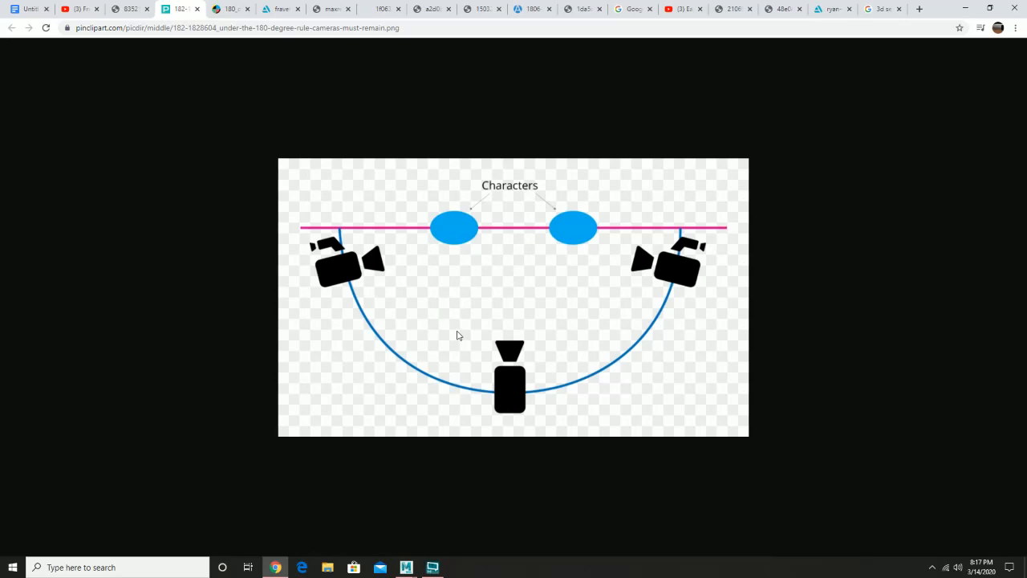
left_click(231, 10)
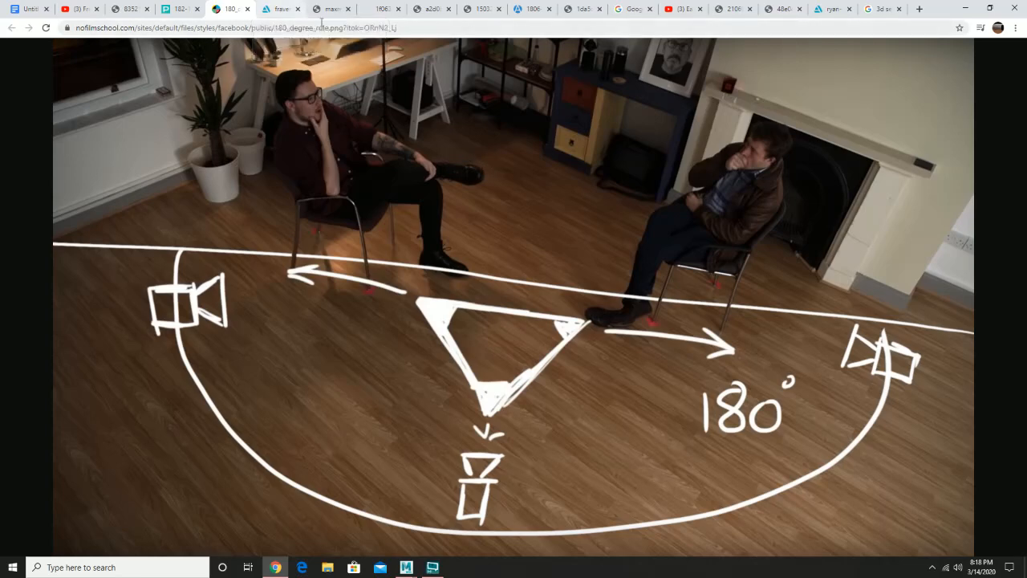
View the steampunk barn concept, the street facade scene and the 3D TV studio set as partial-set references
left_click(275, 8)
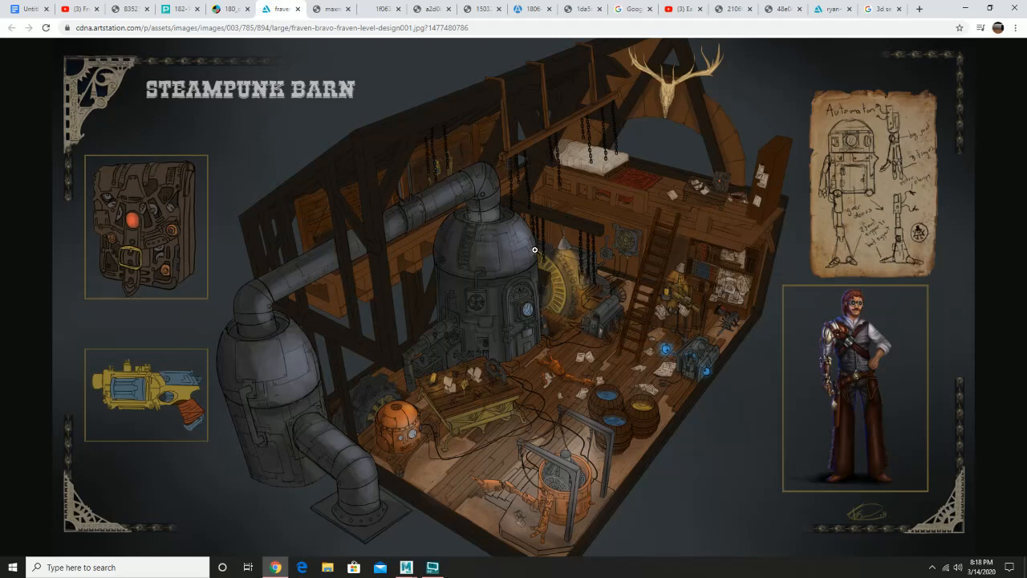
left_click(331, 10)
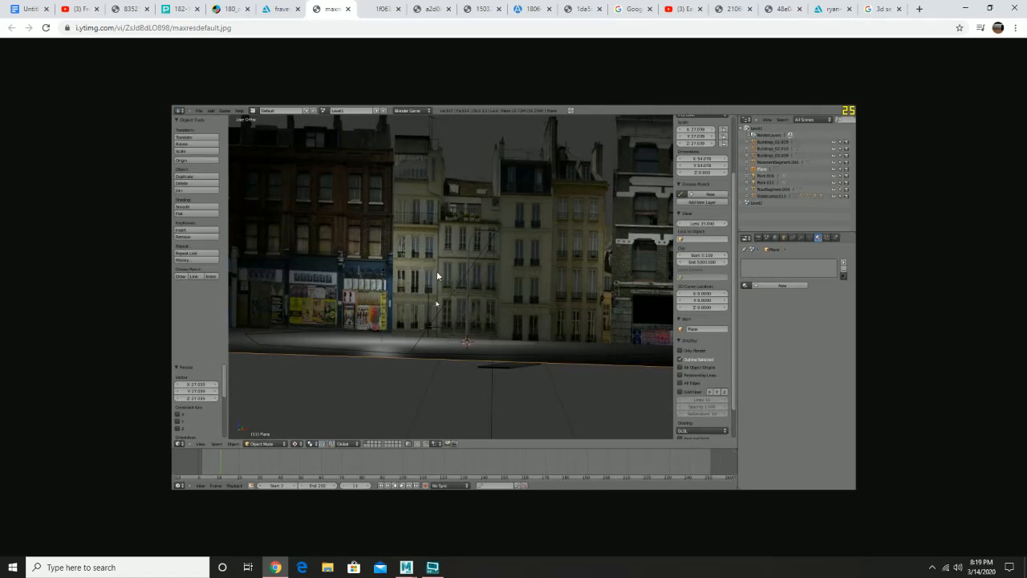
left_click(374, 12)
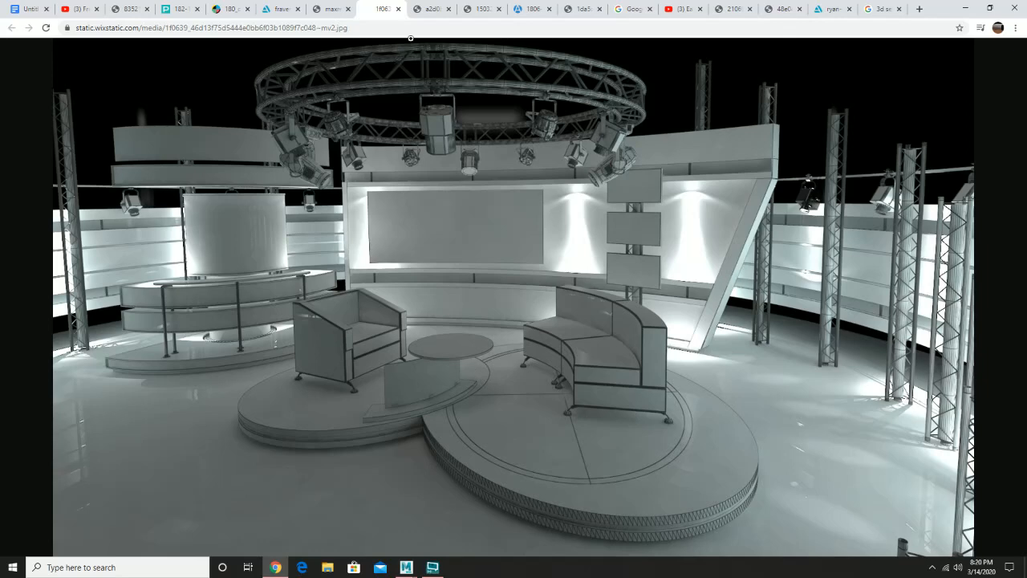
Review the harbor concept, spring and animation layout thumbnail sketches, checking them against the lesson outline document
left_click(432, 10)
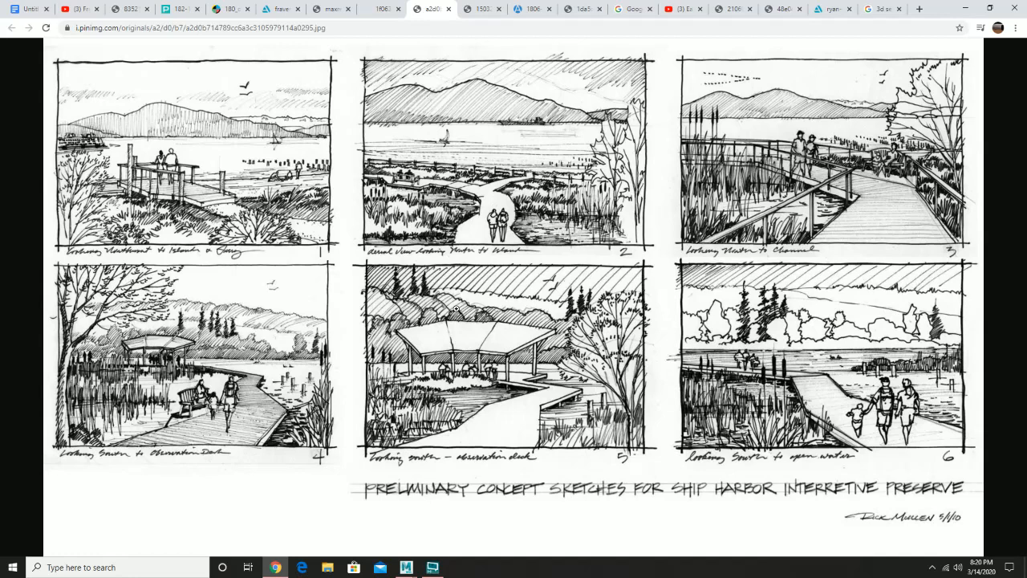
left_click(479, 9)
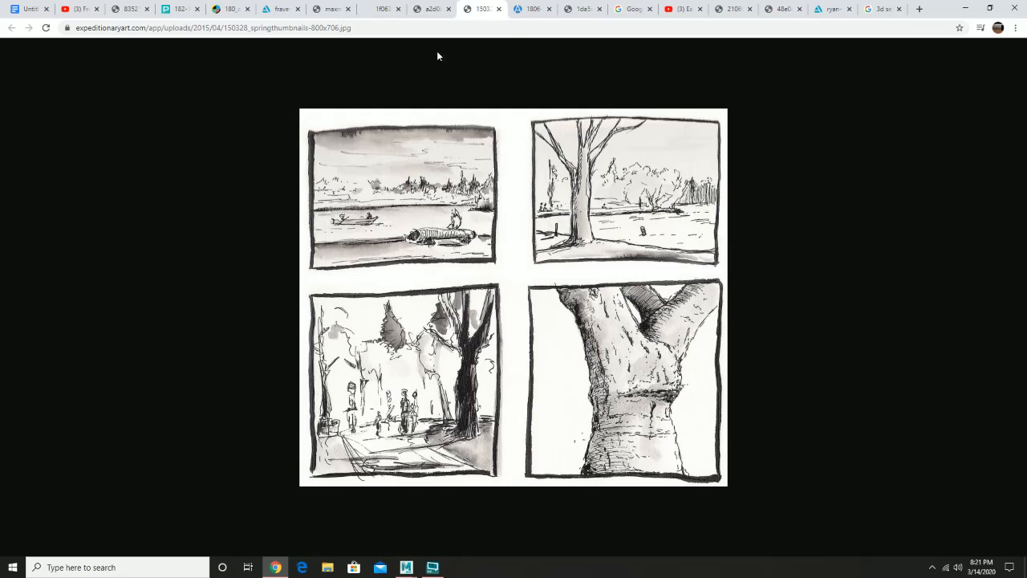
left_click(532, 10)
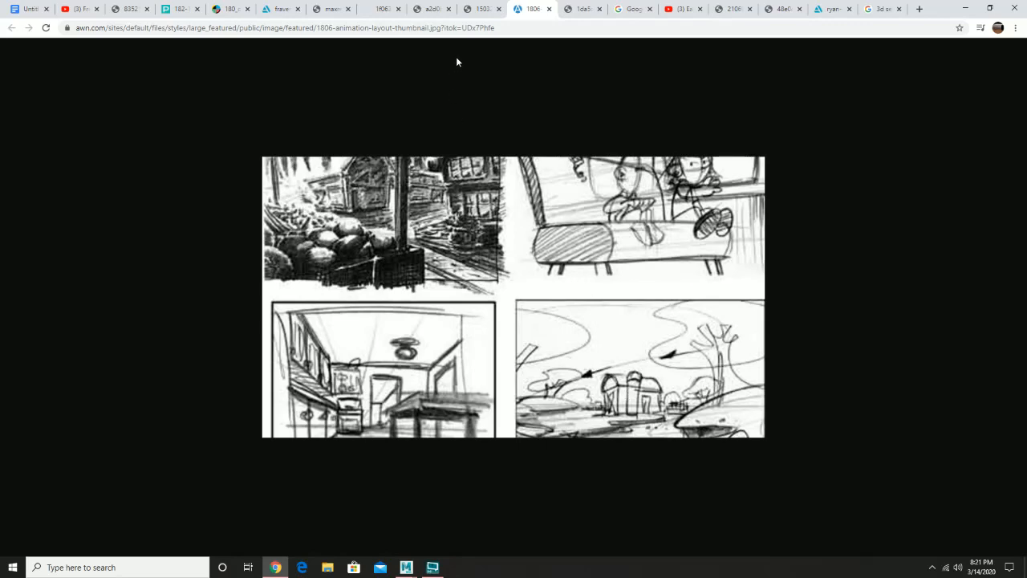
left_click(483, 9)
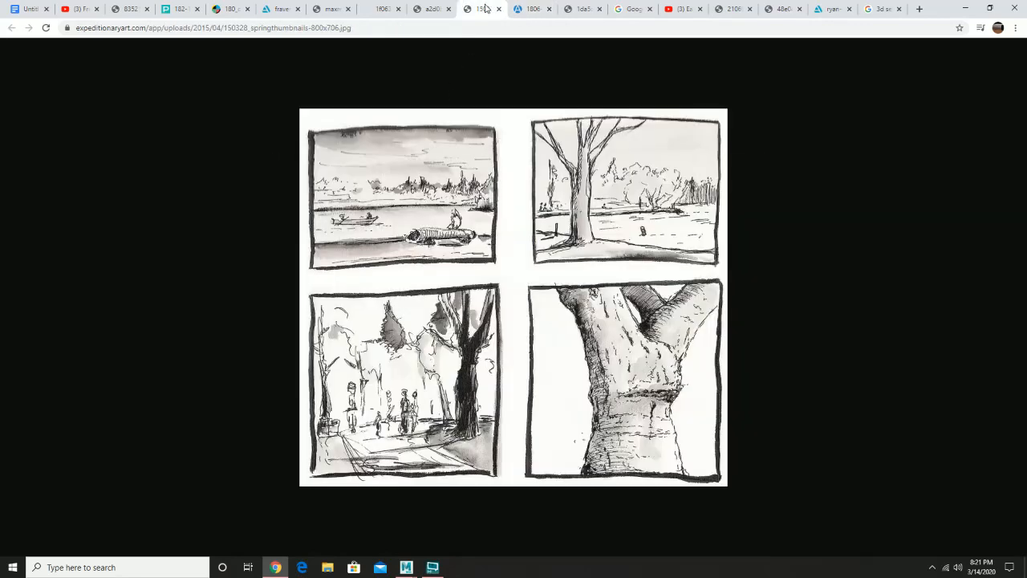
left_click(427, 4)
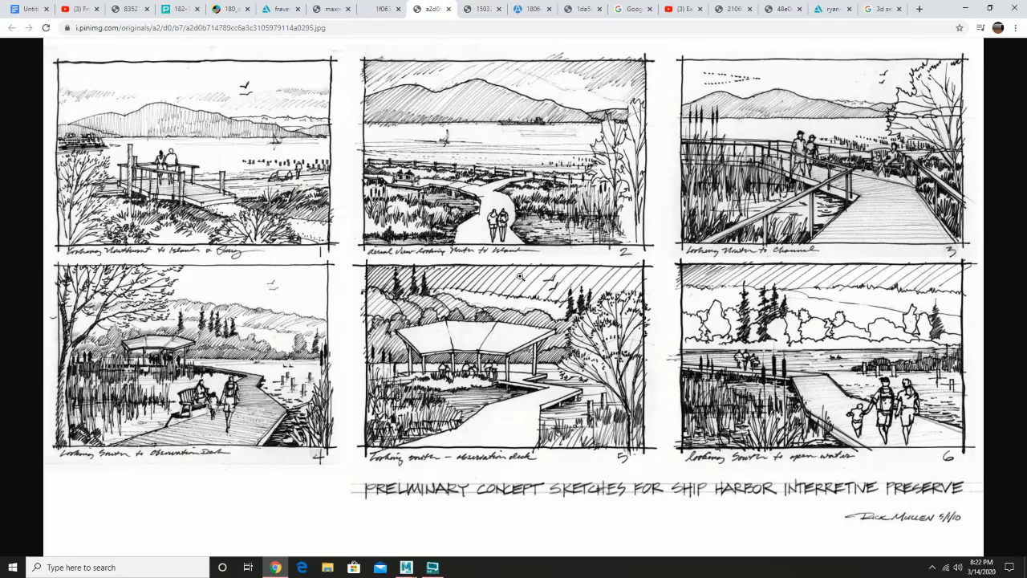
left_click(477, 7)
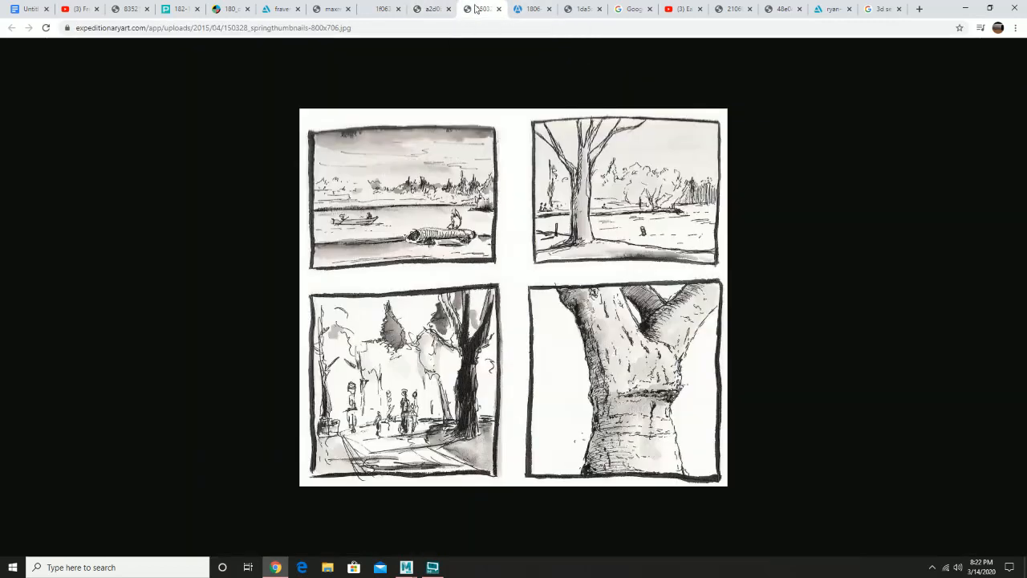
left_click(542, 8)
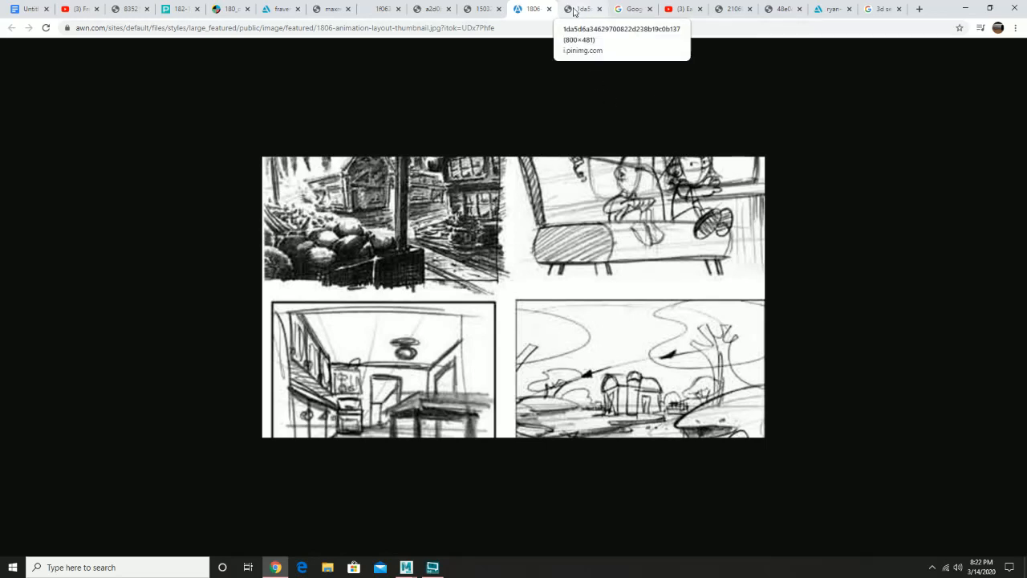
left_click(24, 9)
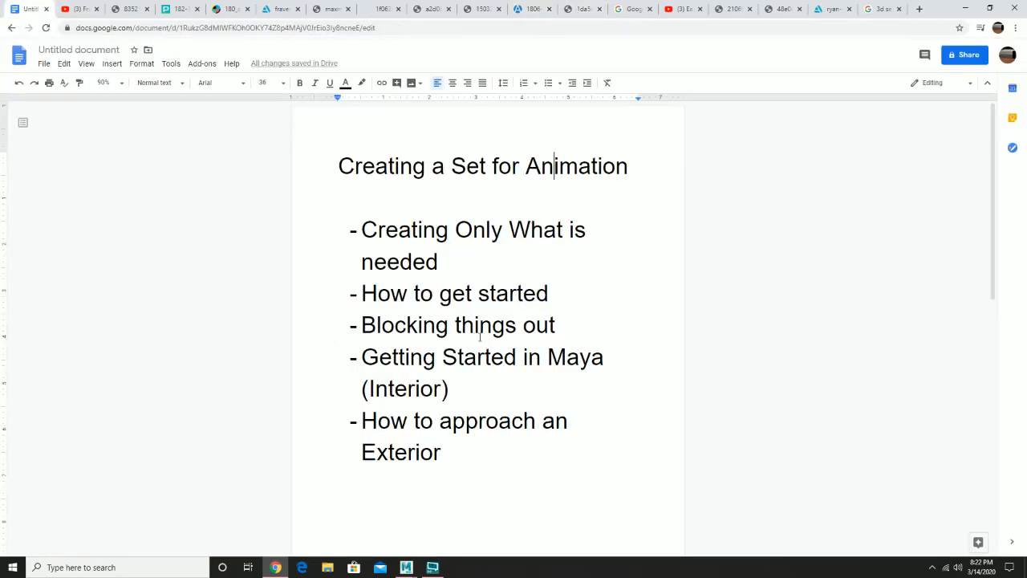
left_click(529, 16)
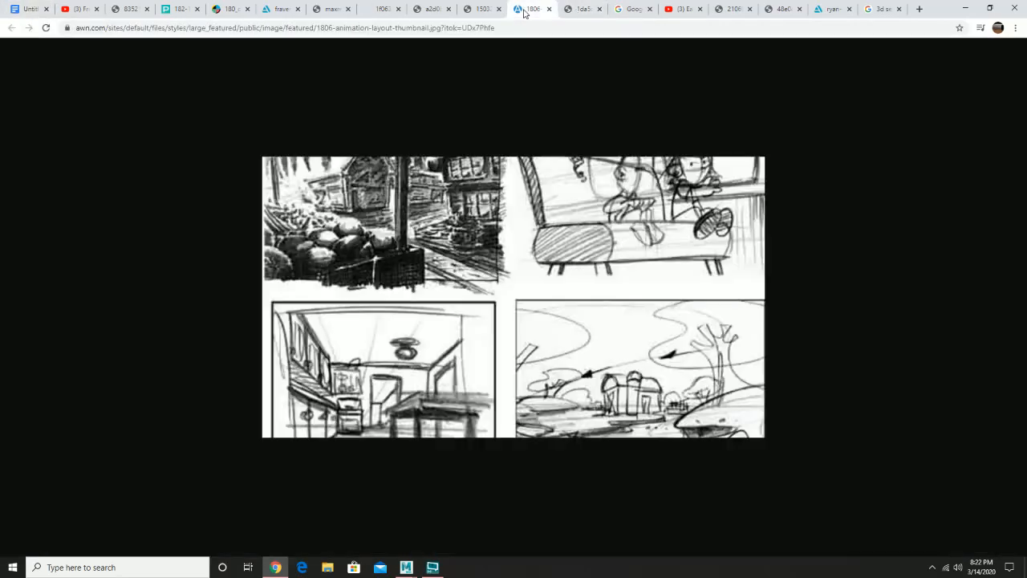
Examine the grey blockout city and blocktober images, and open the related image of a roofless building blockout
left_click(582, 8)
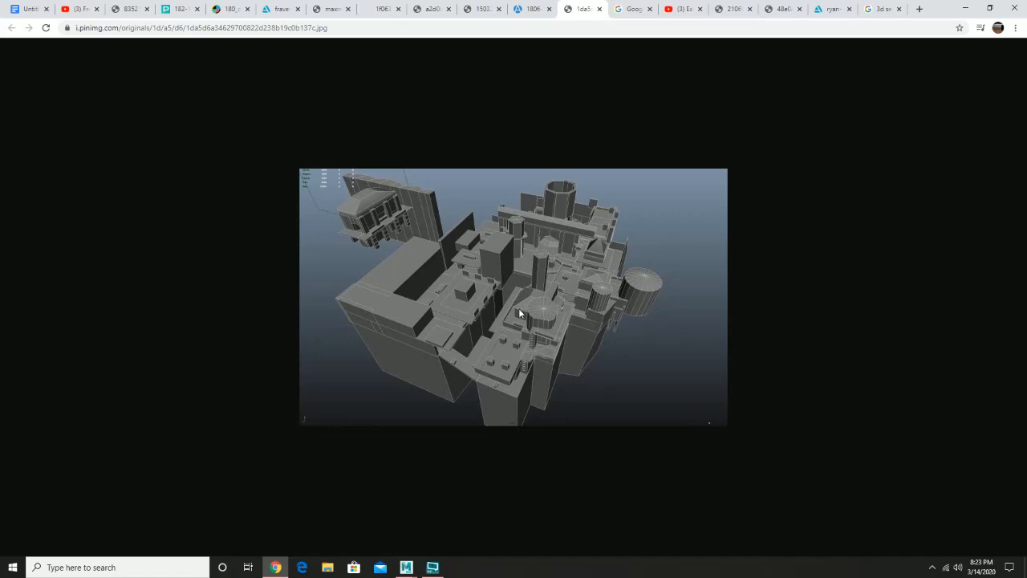
left_click(631, 10)
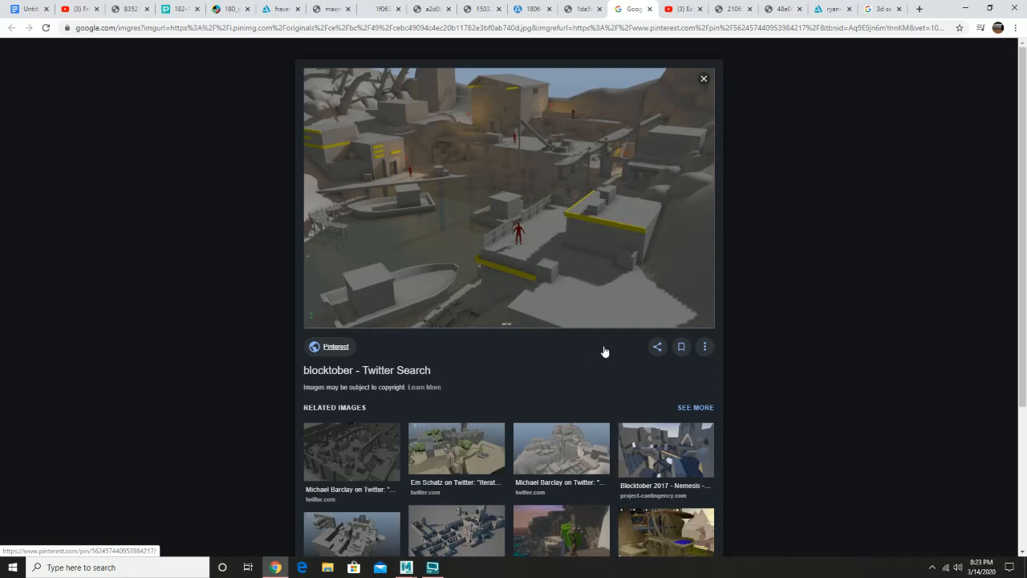
scroll(604, 349, "down", 3)
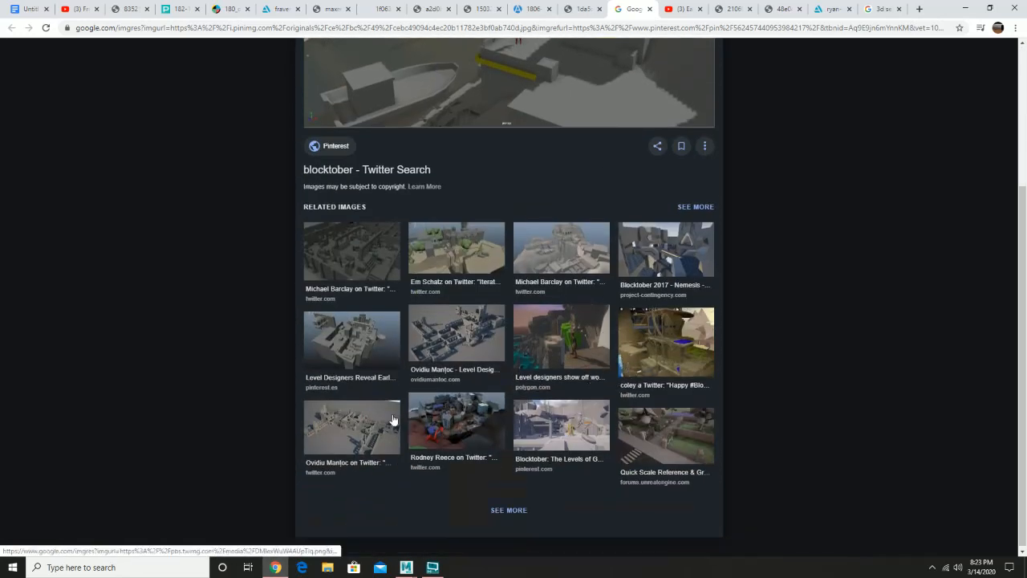
left_click(365, 427)
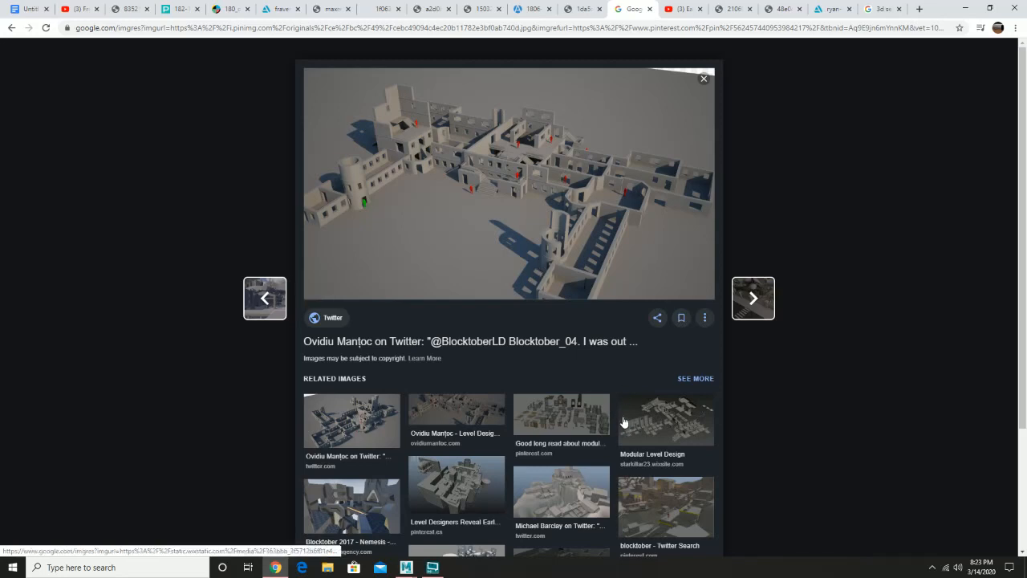
Watch part of the Early Test Footage of Overwatch video full screen, and view the Industrial Plant 02 building reference
left_click(675, 10)
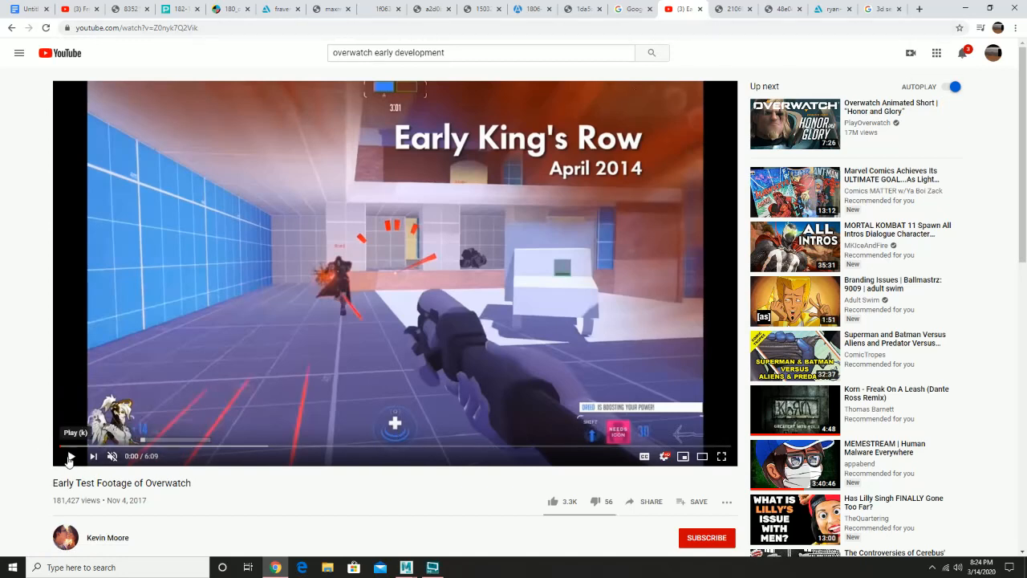
left_click(721, 456)
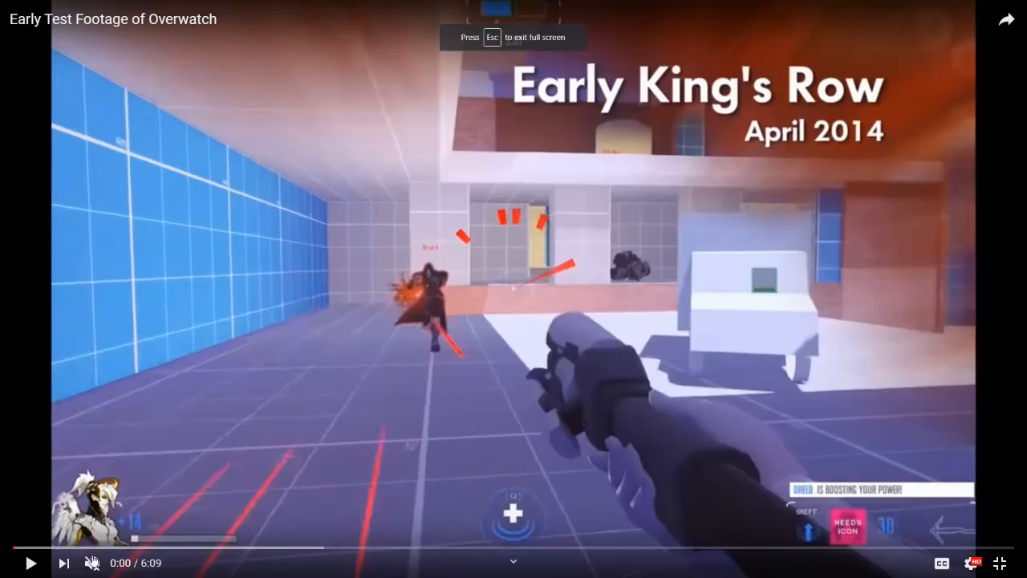
left_click(30, 564)
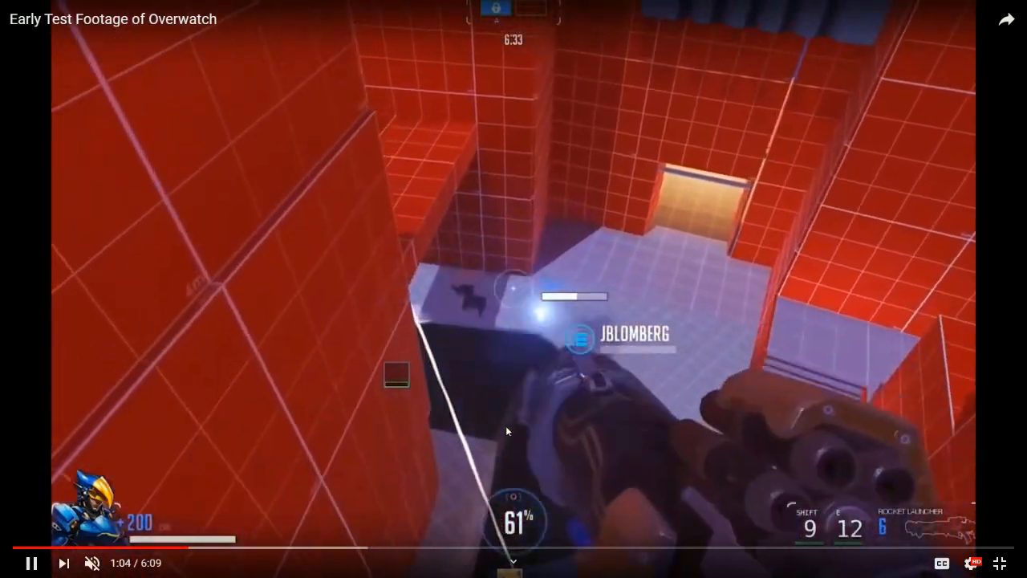
key("Escape")
left_click(731, 8)
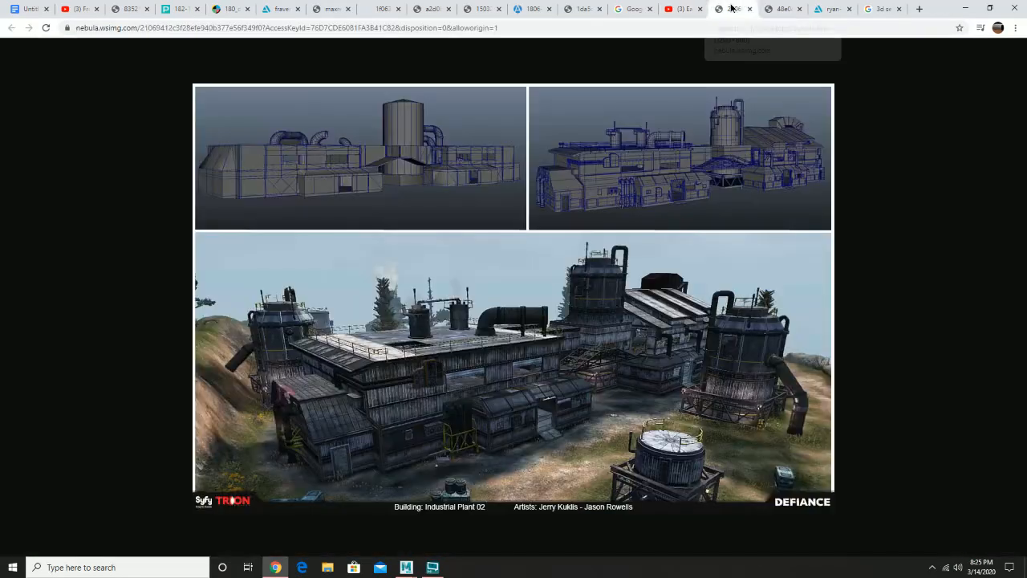
Switch to Maya and examine both halves of the character mesh and its overall proportions from several angles
left_click(964, 11)
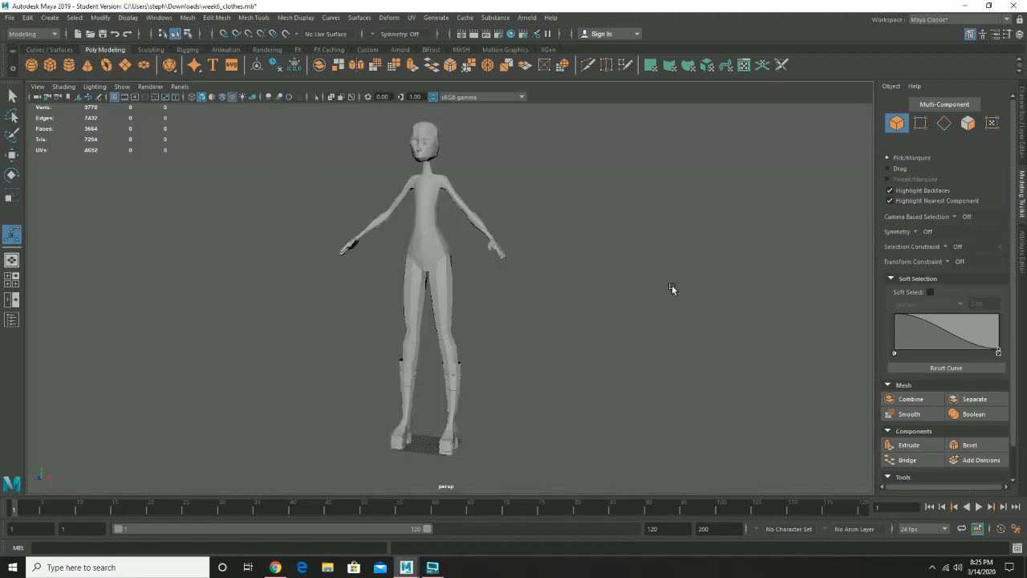
mouse_move(537, 288)
left_mouse_down("alt")
mouse_move(612, 298)
mouse_move(524, 294)
left_mouse_up("alt")
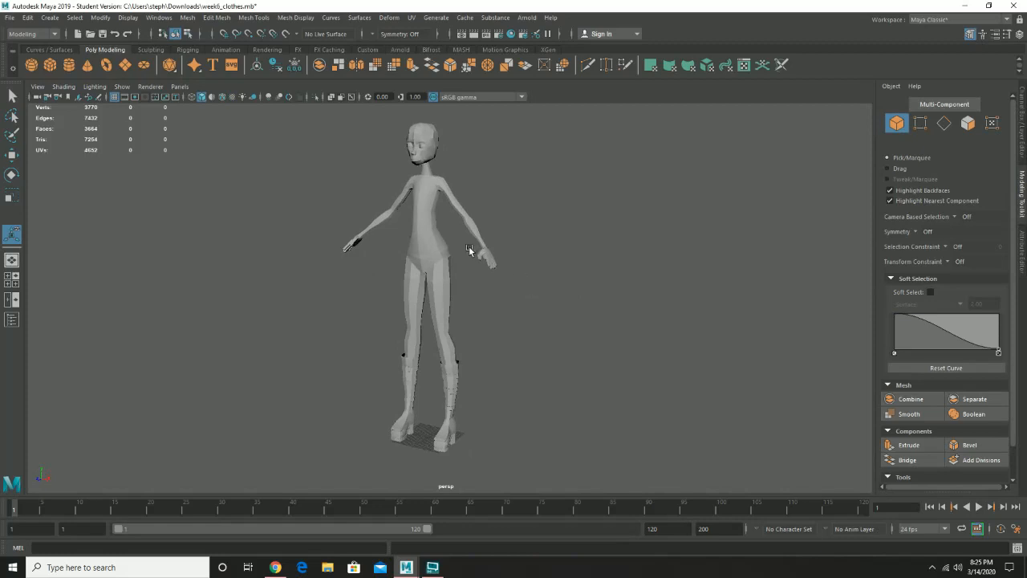
left_click(432, 247)
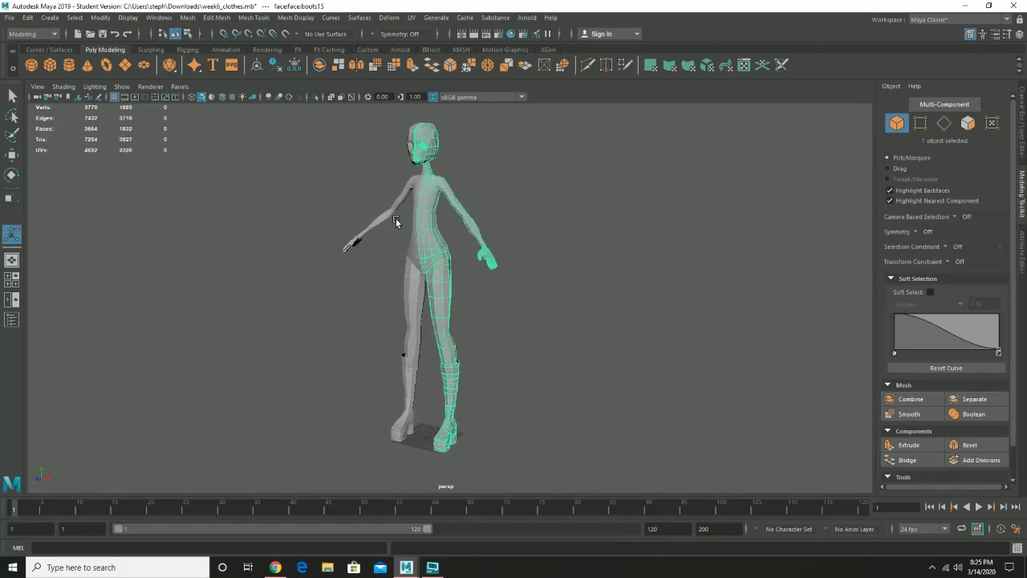
left_click(413, 222)
left_click(415, 224)
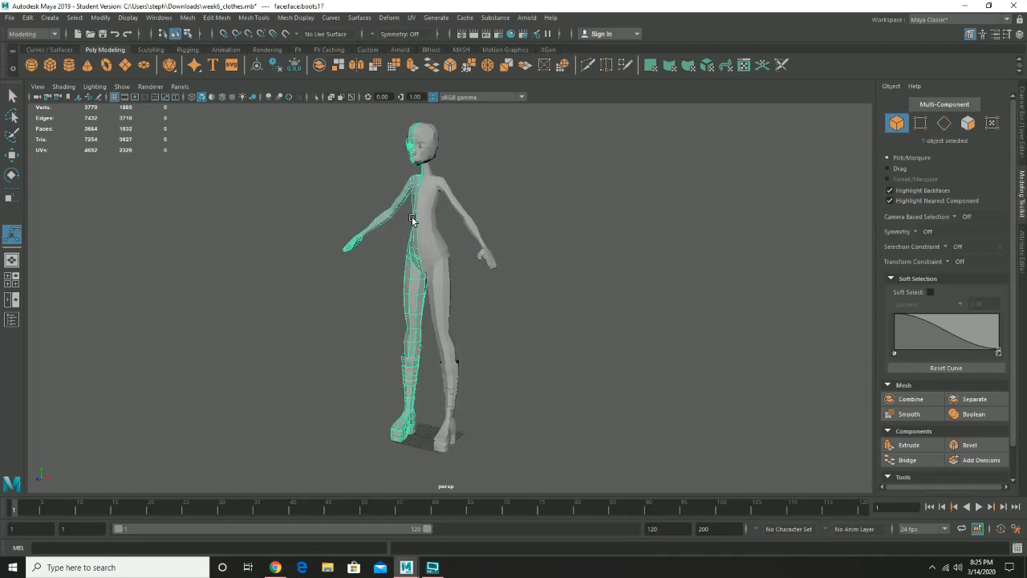
left_click(491, 289)
left_click_drag(540, 332, 518, 329, "alt")
right_click_drag(591, 345, 533, 345, "alt")
left_click_drag(534, 345, 600, 353, "alt")
right_click_drag(682, 342, 406, 351, "alt")
left_click_drag(406, 351, 467, 351, "alt")
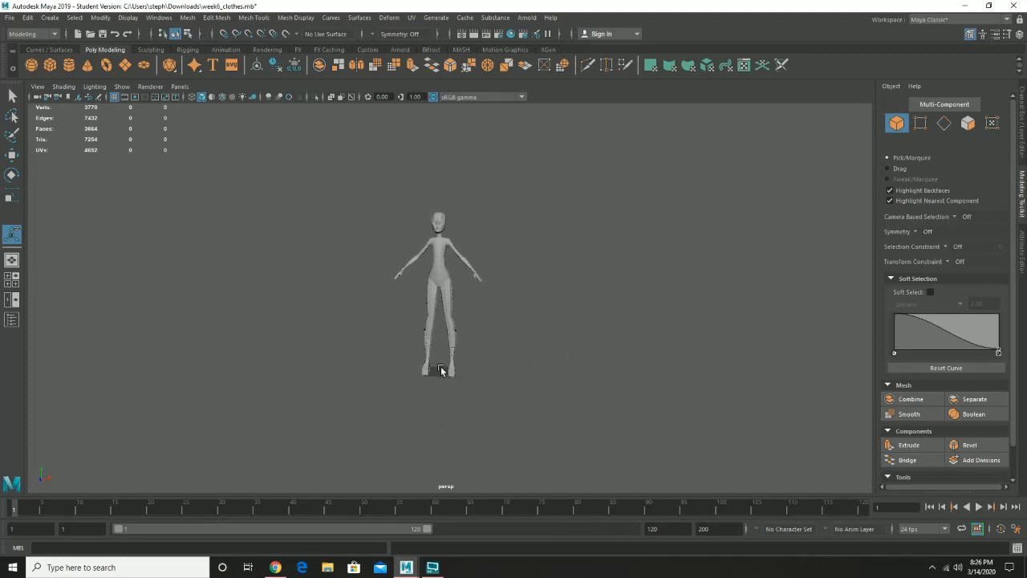
left_click_drag(499, 359, 473, 356, "alt")
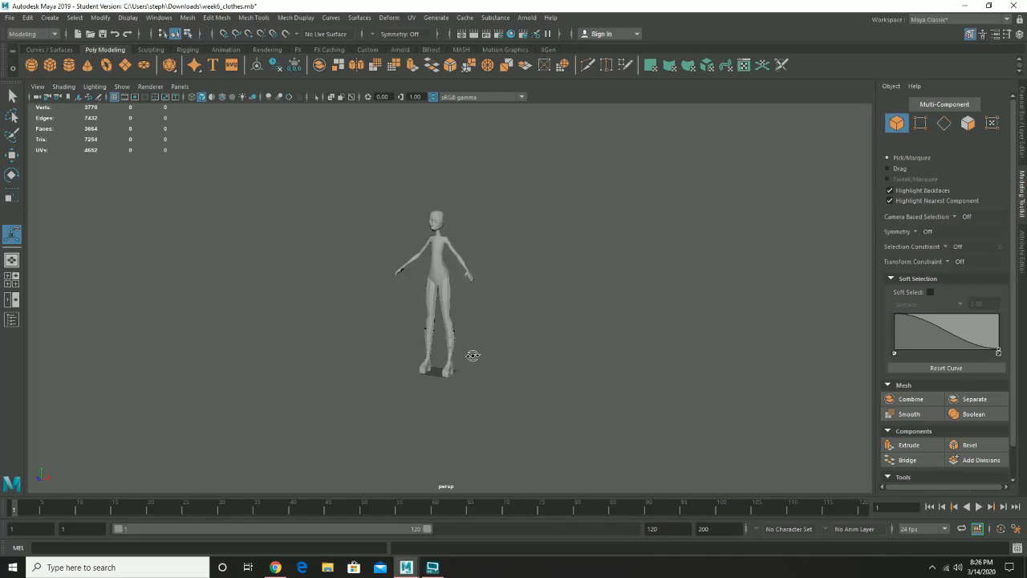
right_click_drag(471, 345, 544, 392, "alt")
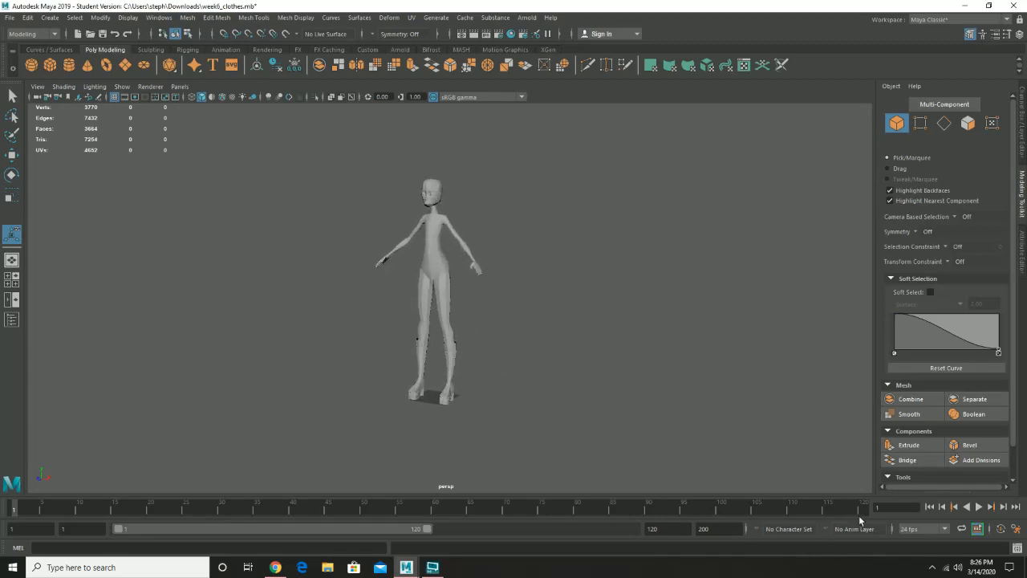
Check the linear working unit in the general settings and save the preferences
left_click(1017, 529)
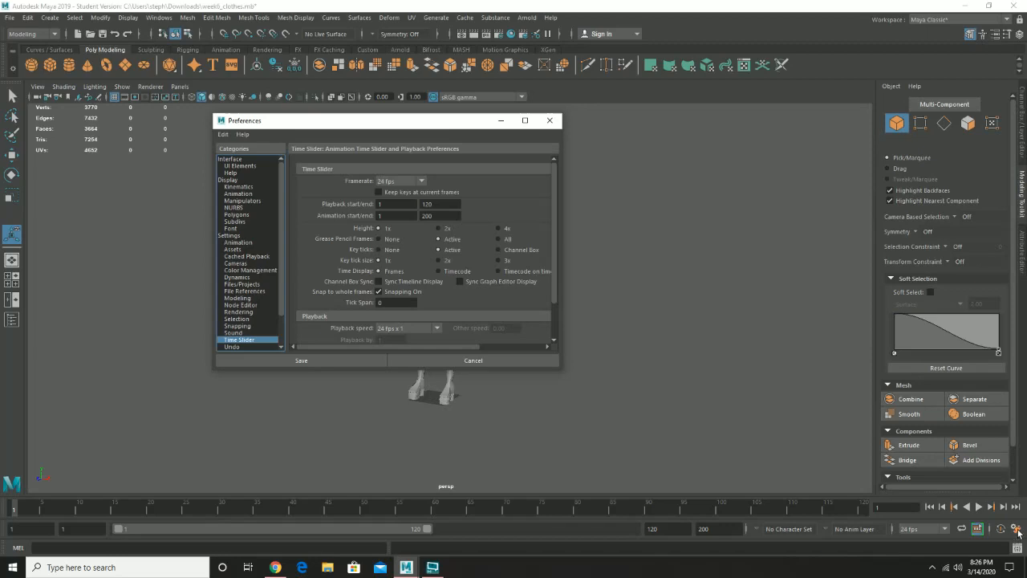
left_click(239, 235)
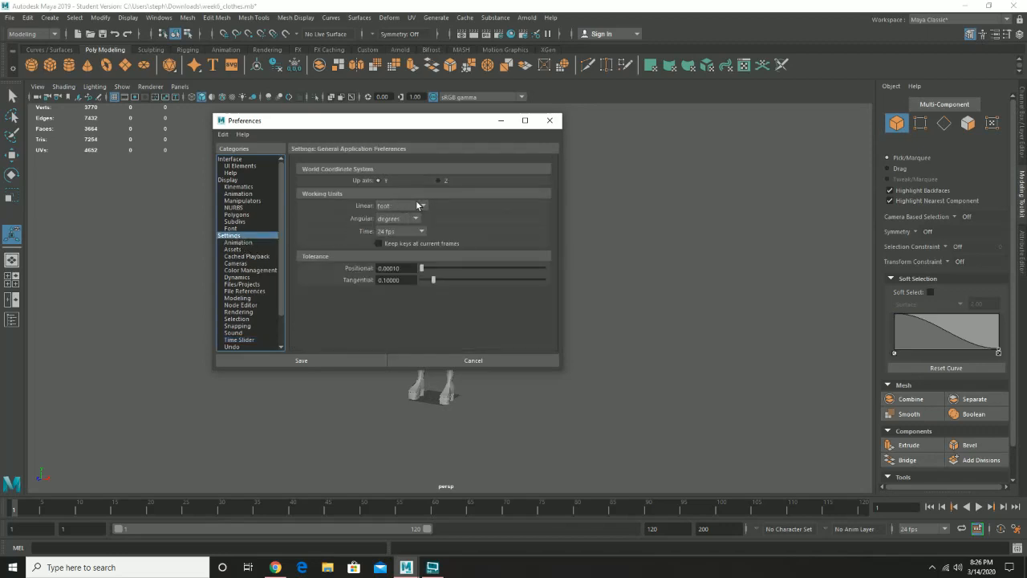
left_click(316, 360)
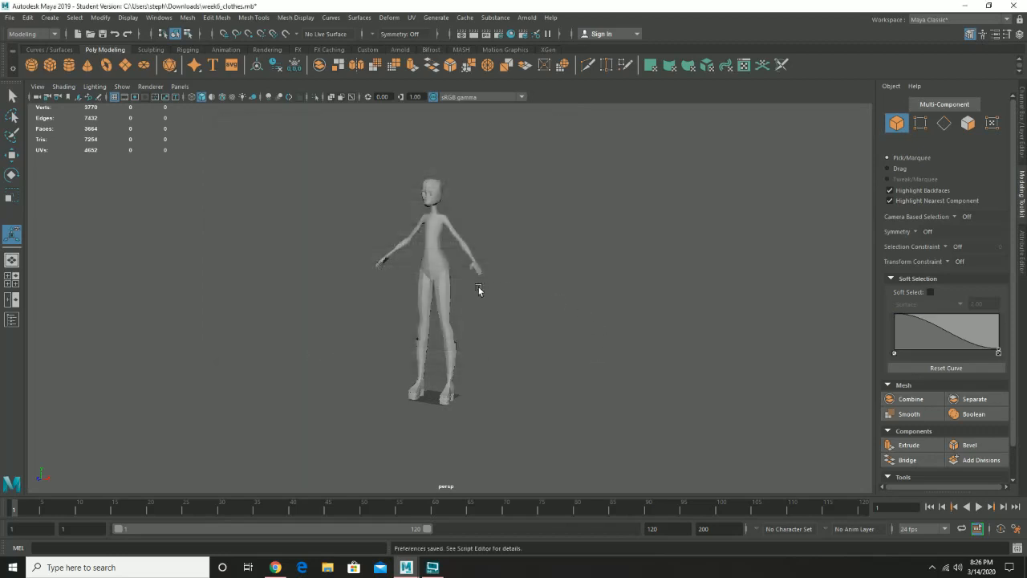
left_click_drag(478, 286, 548, 297, "alt")
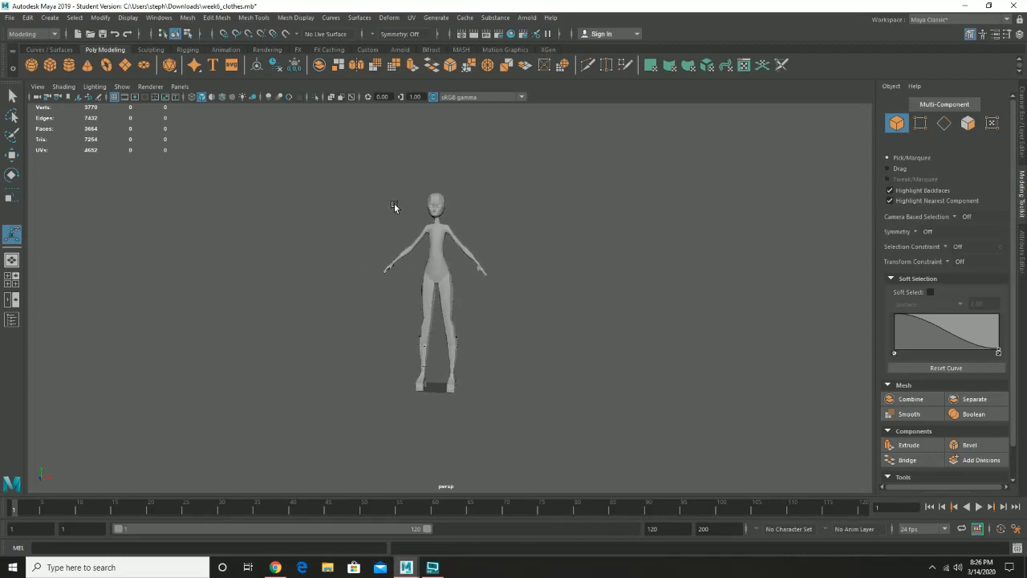
Create a polygon plane as the floor under the character, with a width of 20 and a height of 10
left_click(124, 64)
left_click_drag(594, 346, 532, 350, "alt")
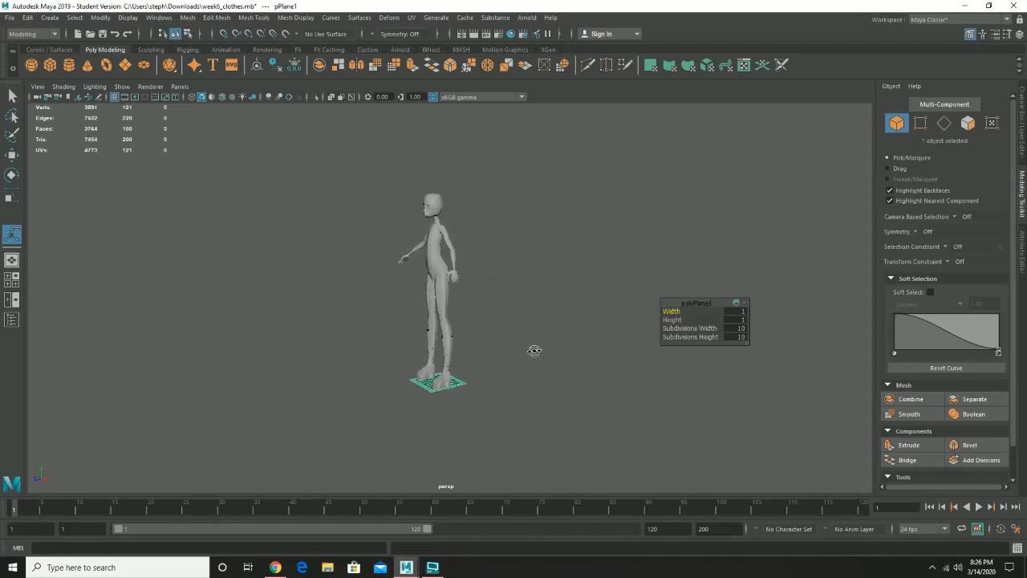
left_click(1020, 156)
left_click(912, 227)
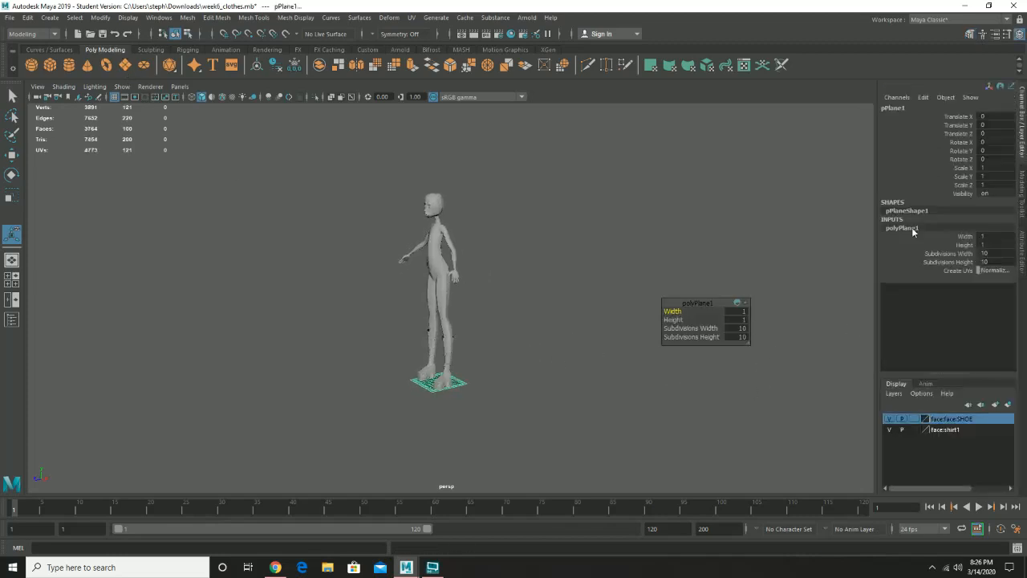
double_click(982, 236)
key("Tab")
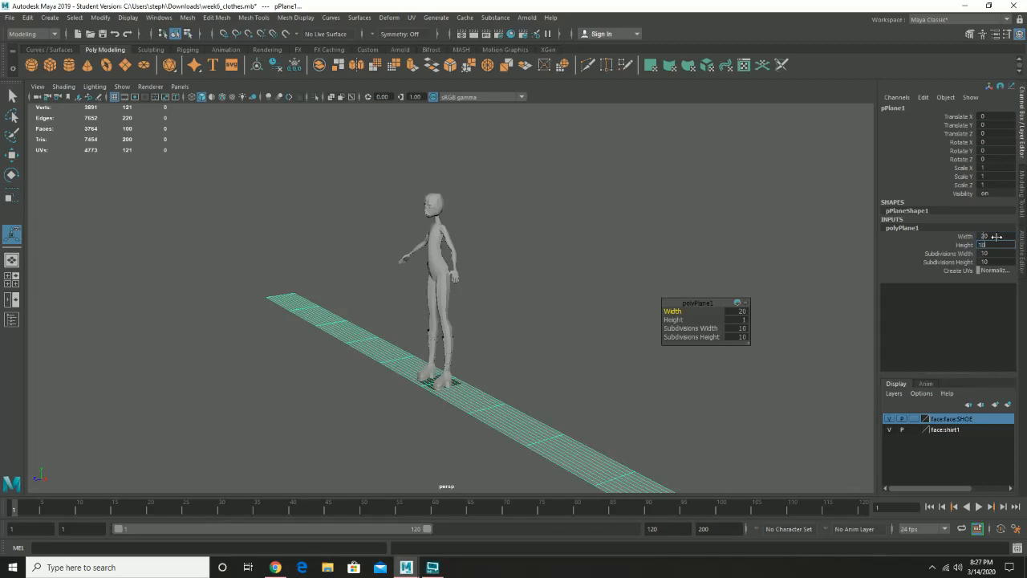
key("Return")
left_click_drag(762, 227, 594, 253, "alt")
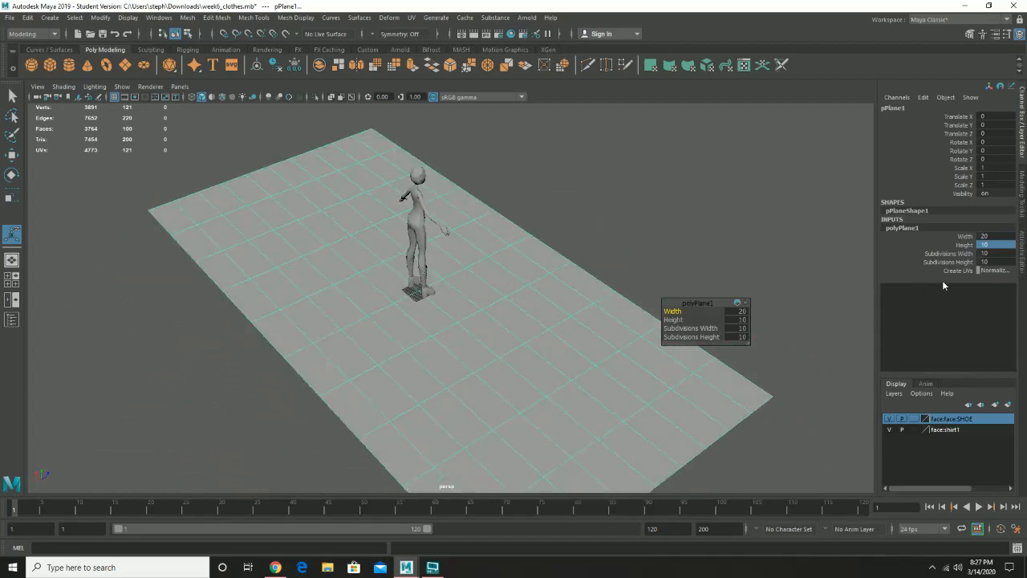
Try a height of 15 for the floor plane, and settle on a height of 13
double_click(1000, 244)
type("15")
key("Return")
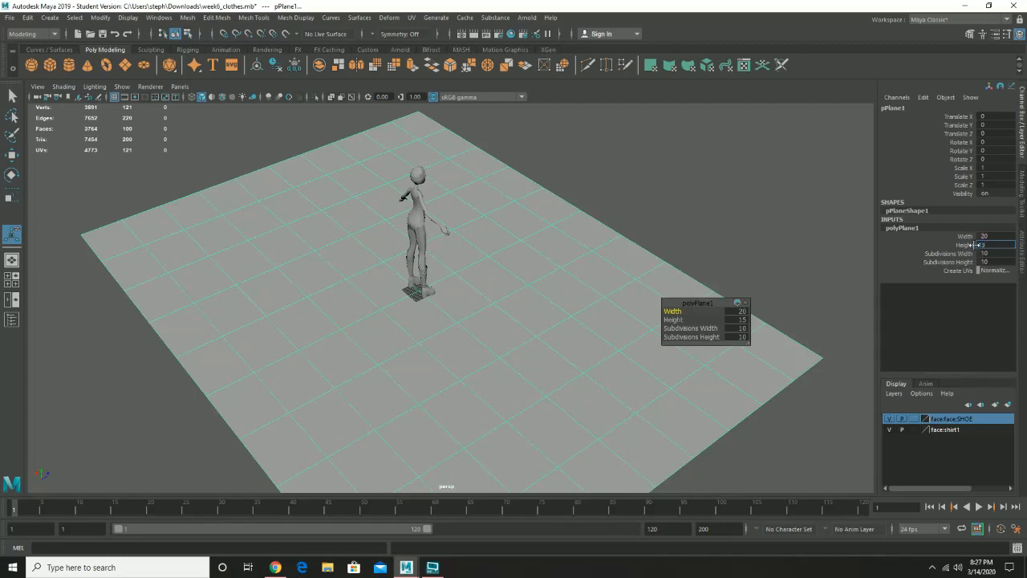
key("Return")
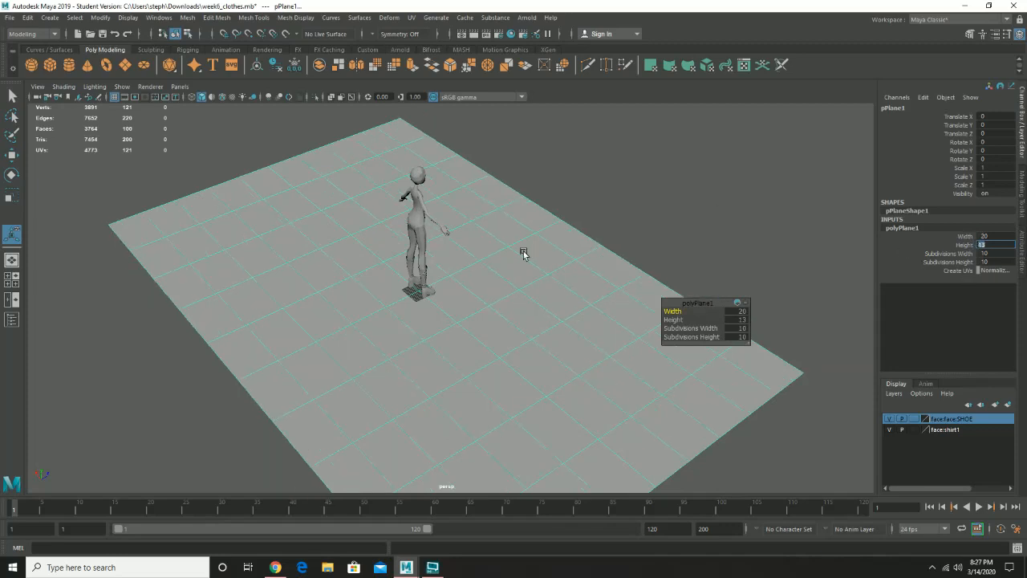
left_click_drag(525, 252, 565, 216, "alt")
scroll(592, 244, "up", 4)
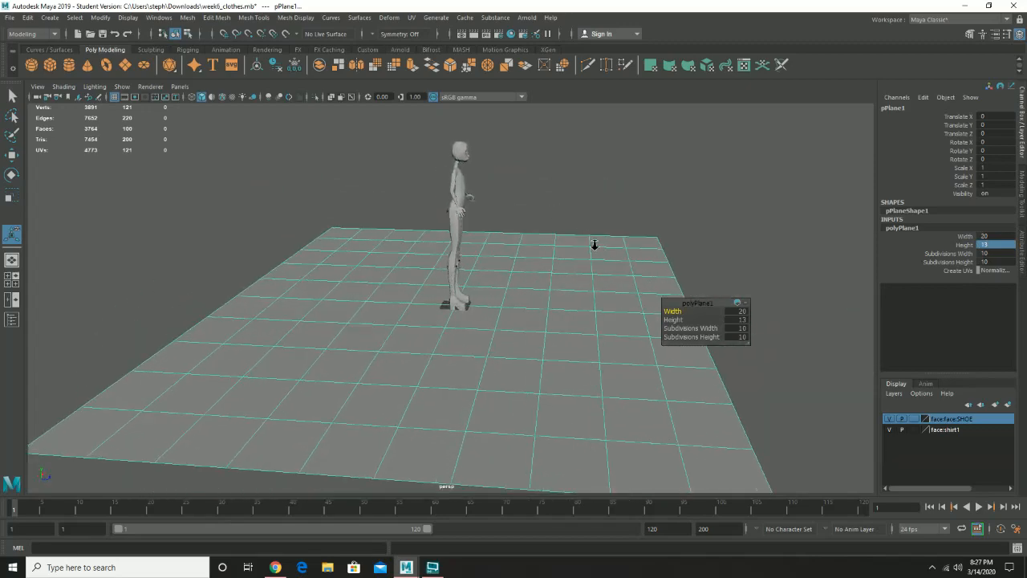
left_click_drag(614, 254, 605, 255, "alt")
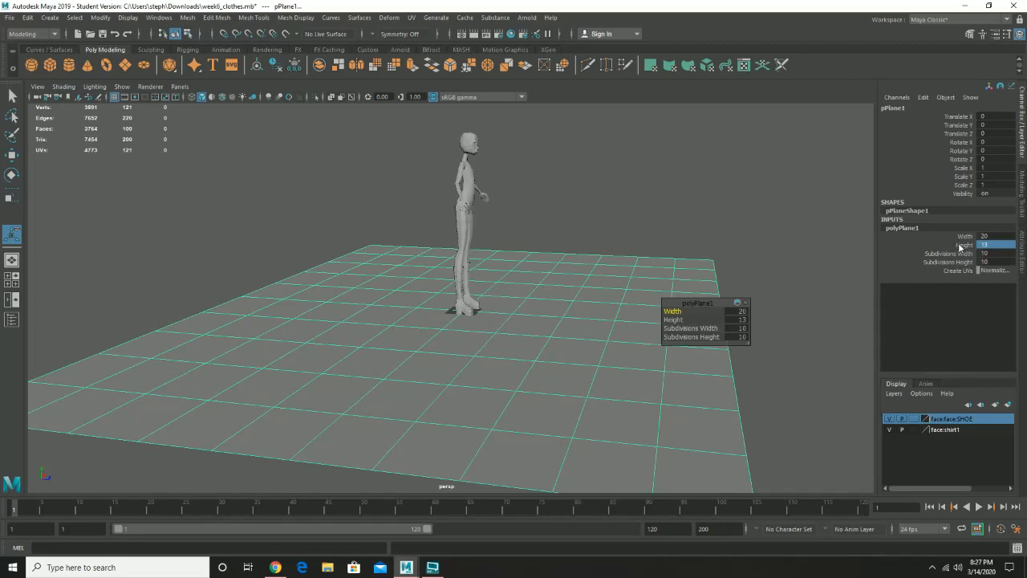
Widen the floor plane to 24 and judge the floor's proportions against the character from several angles
left_click_drag(580, 371, 516, 369, "alt")
right_click_drag(516, 369, 327, 360, "alt")
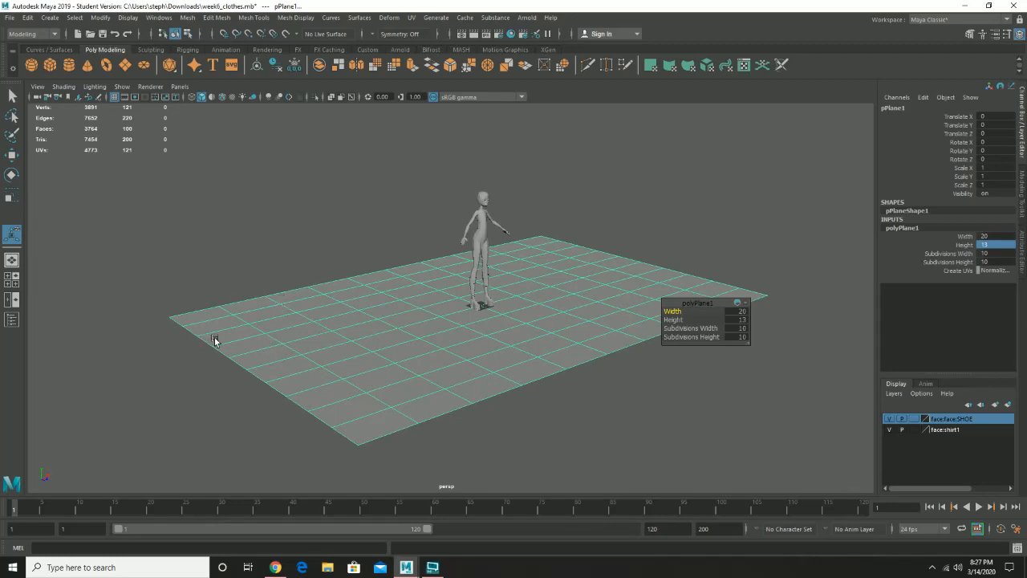
left_click(741, 312)
type("24")
key("Return")
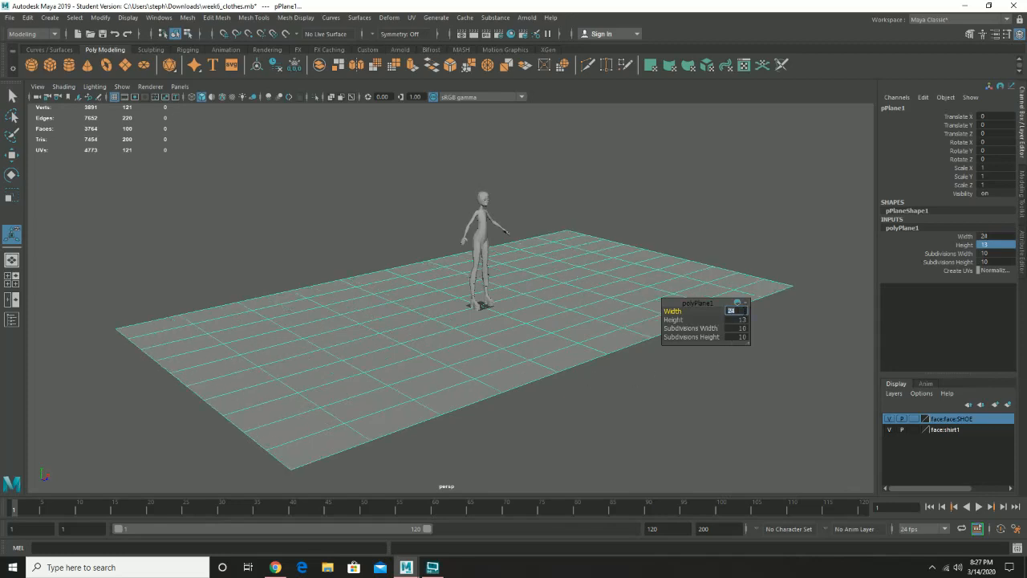
left_click_drag(503, 337, 586, 326, "alt")
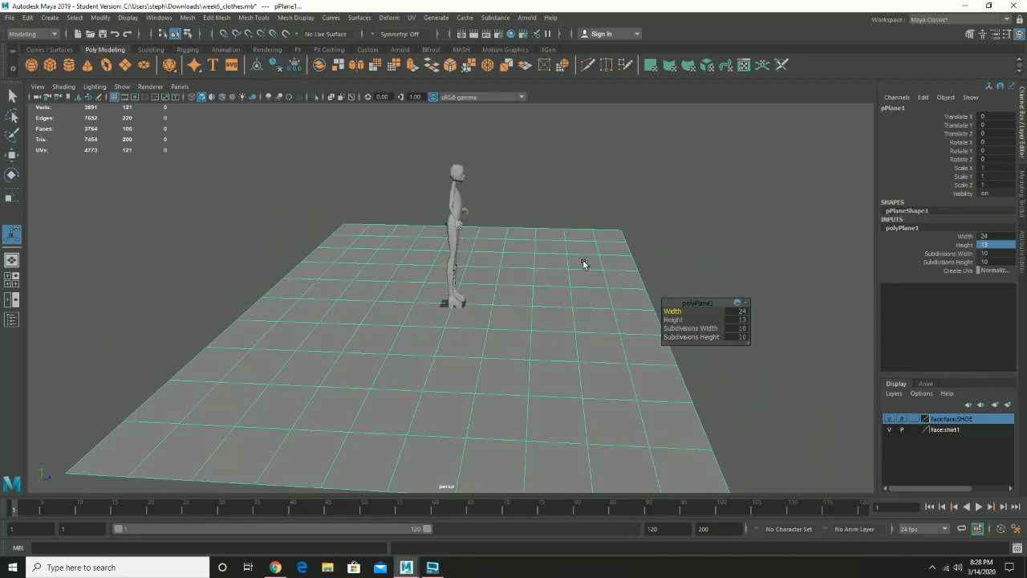
left_click_drag(585, 264, 538, 316, "alt")
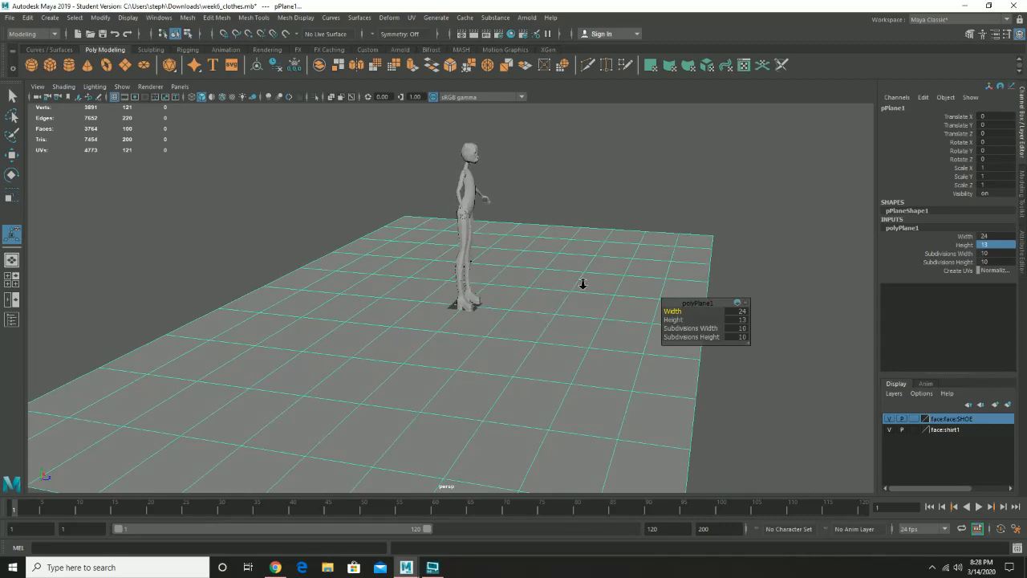
left_click_drag(582, 284, 593, 213, "alt")
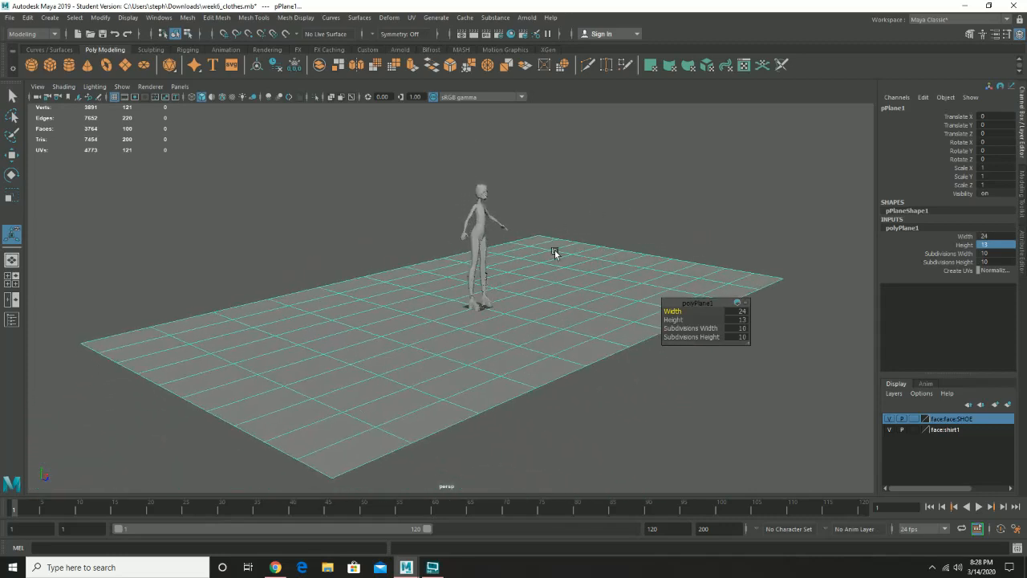
left_click_drag(557, 252, 593, 248, "alt")
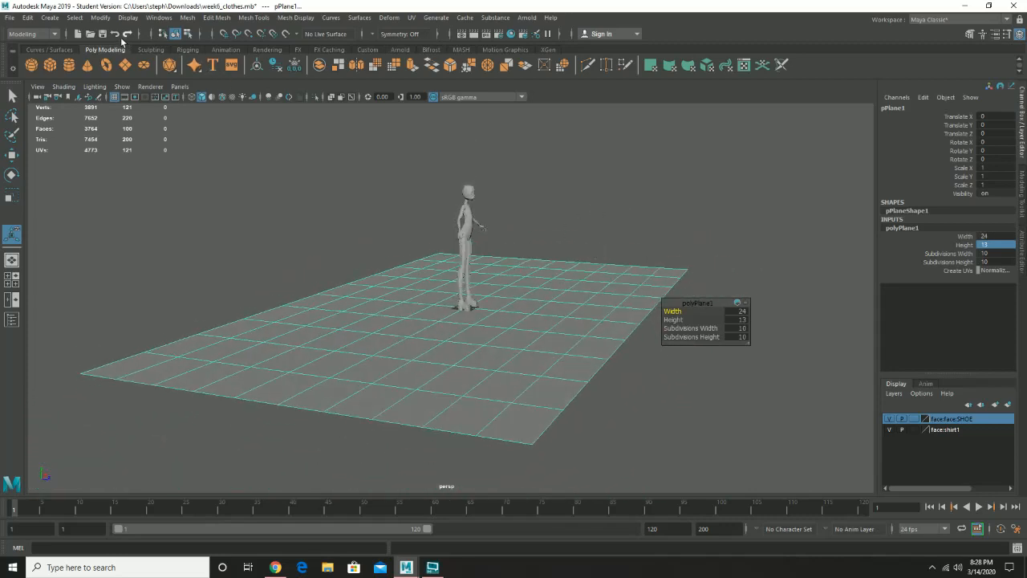
Create a polygon cube and move it up about 1.6 and about 5.7 along negative Z towards the floor's edge
left_click(50, 18)
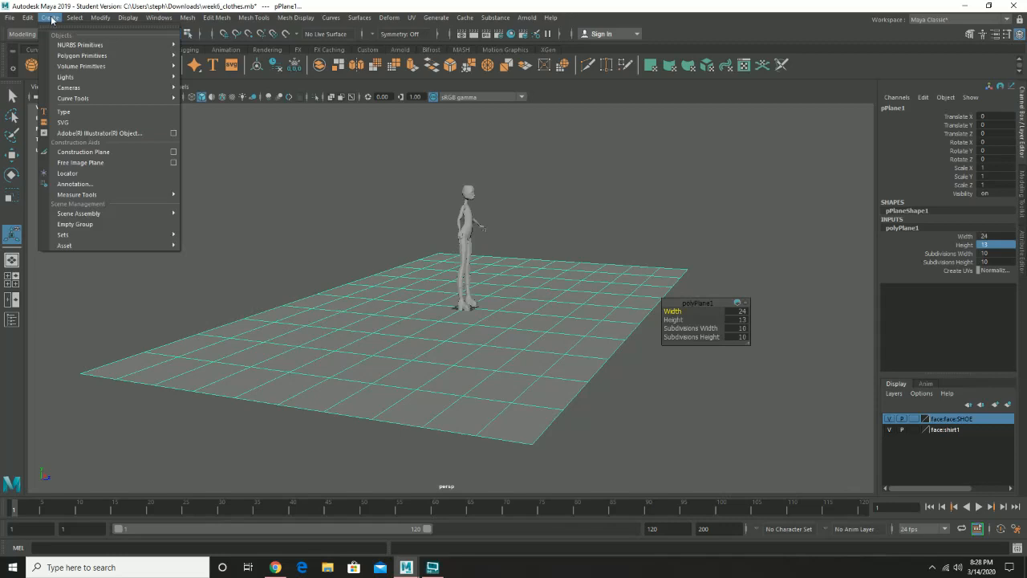
left_click(50, 18)
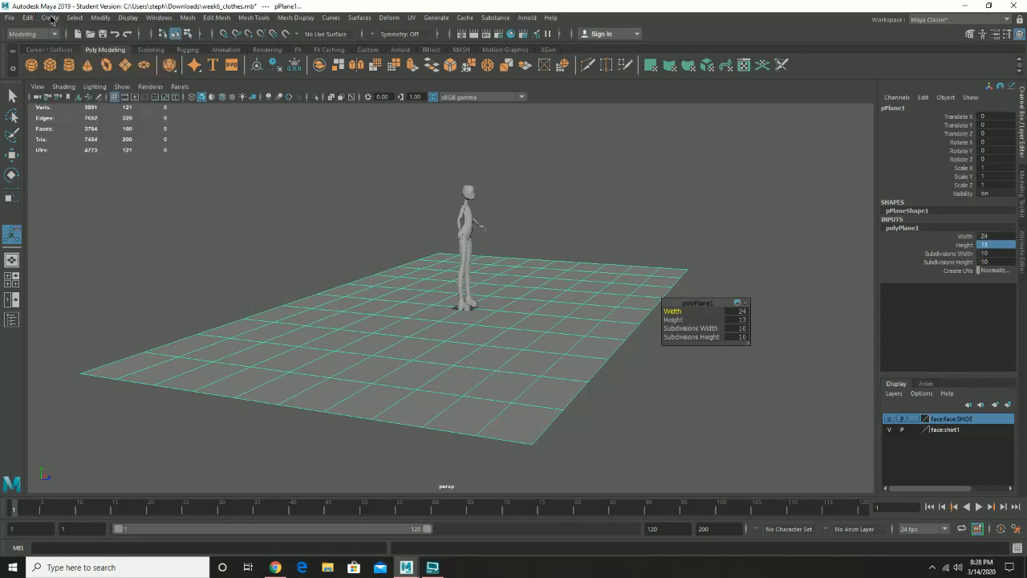
left_click(50, 67)
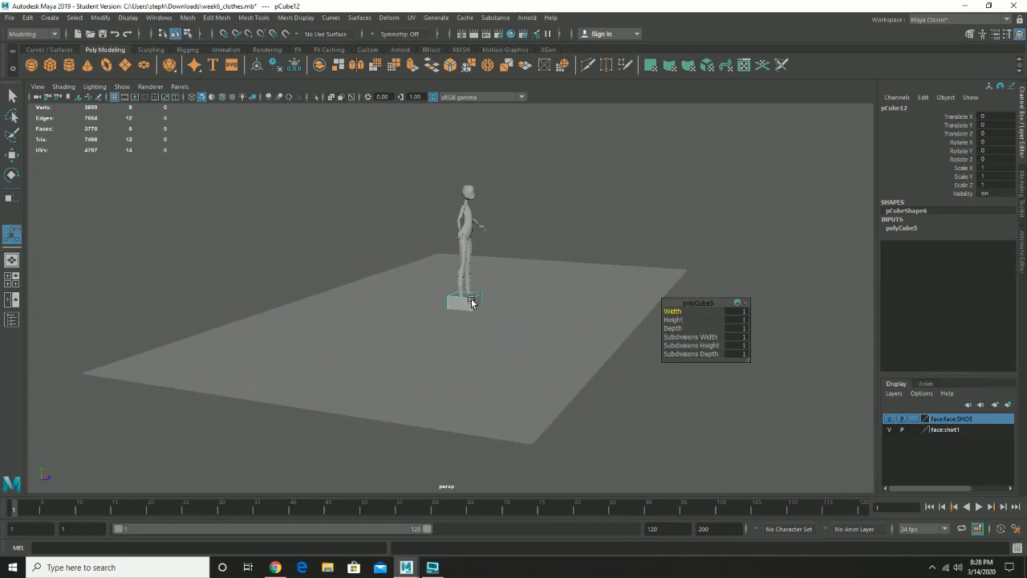
key("w")
left_click_drag(468, 278, 470, 238)
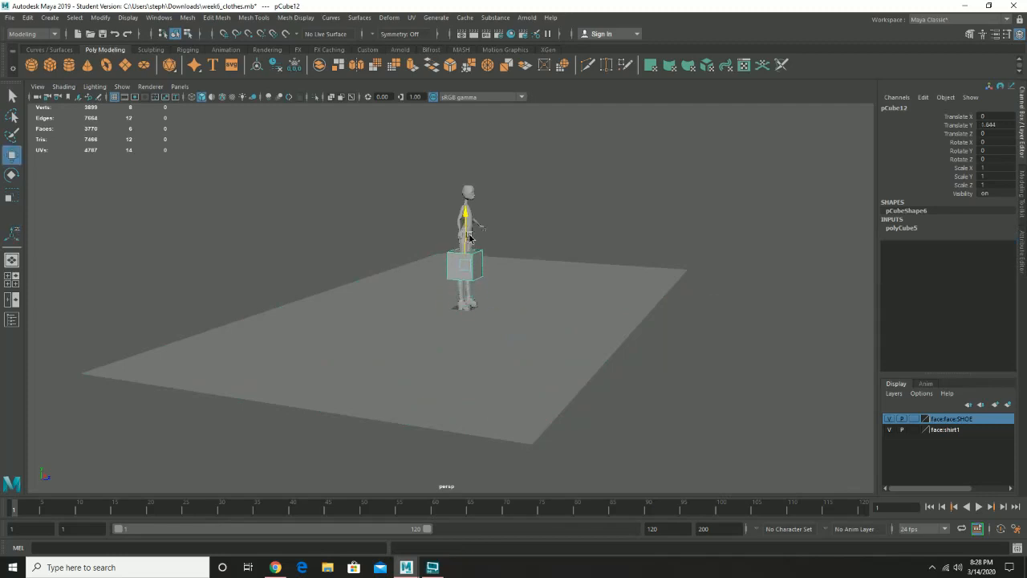
mouse_move(588, 252)
left_mouse_down("alt")
mouse_move(561, 259)
mouse_move(596, 263)
left_mouse_up("alt")
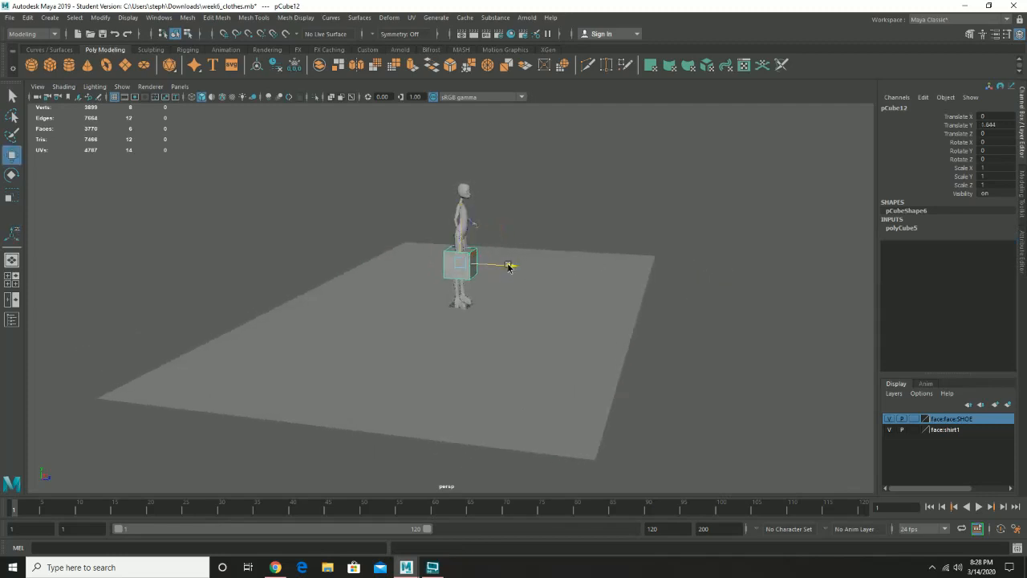
left_click_drag(508, 263, 349, 270)
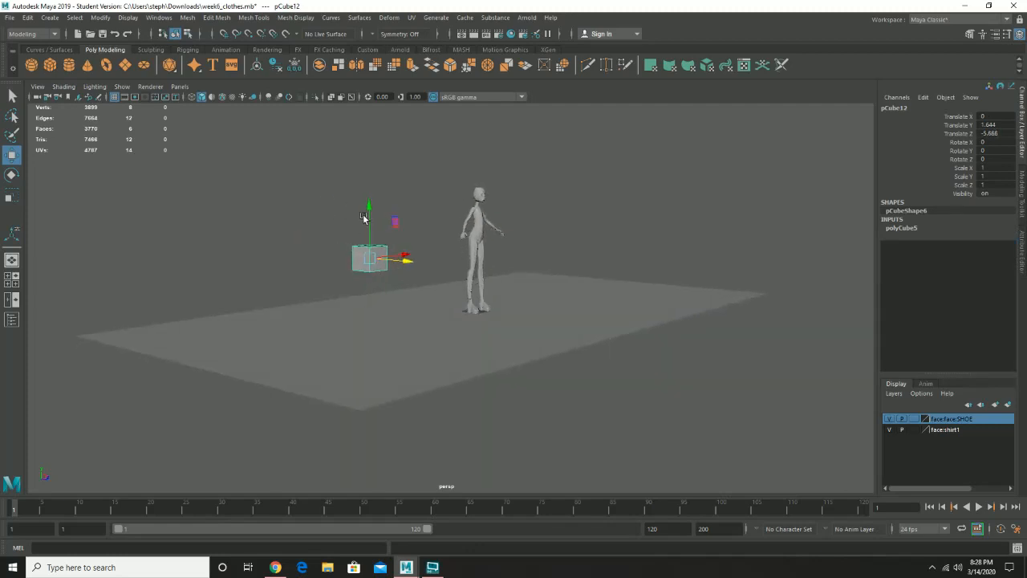
Set the cube's height to 12 and raise it to about 5.9 in Y so it stands on the floor
left_click(906, 231)
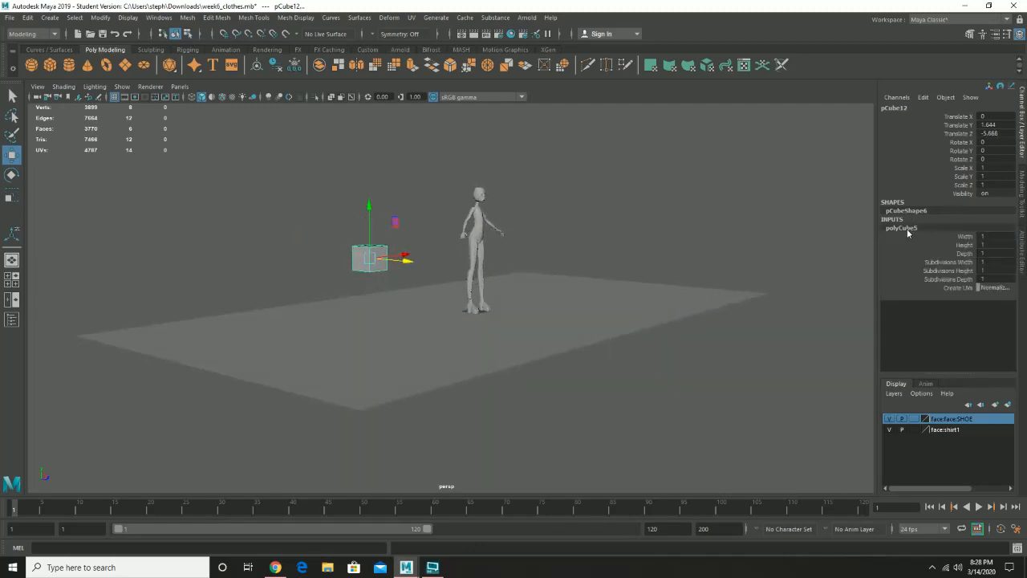
left_click(964, 245)
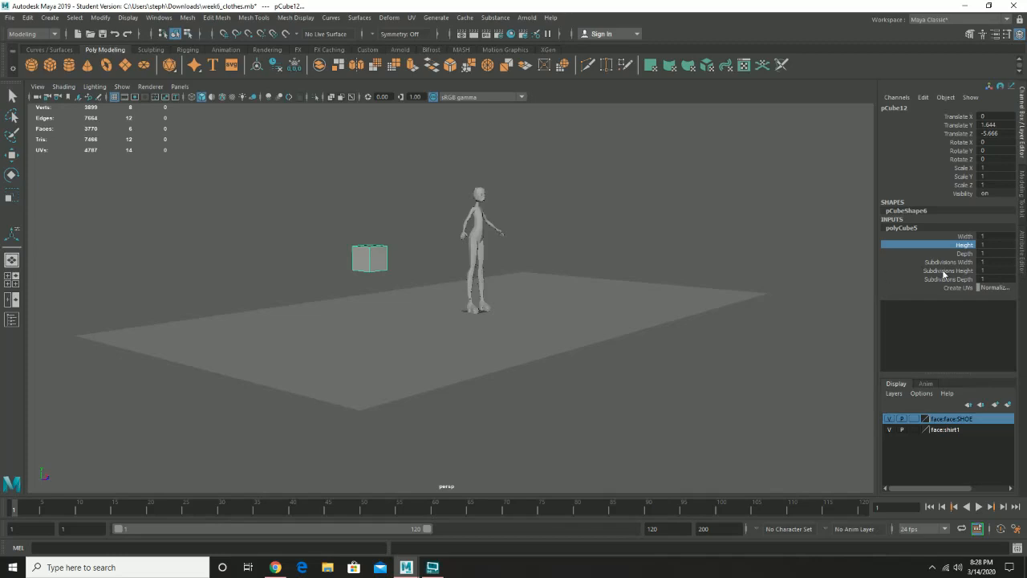
left_click(994, 244)
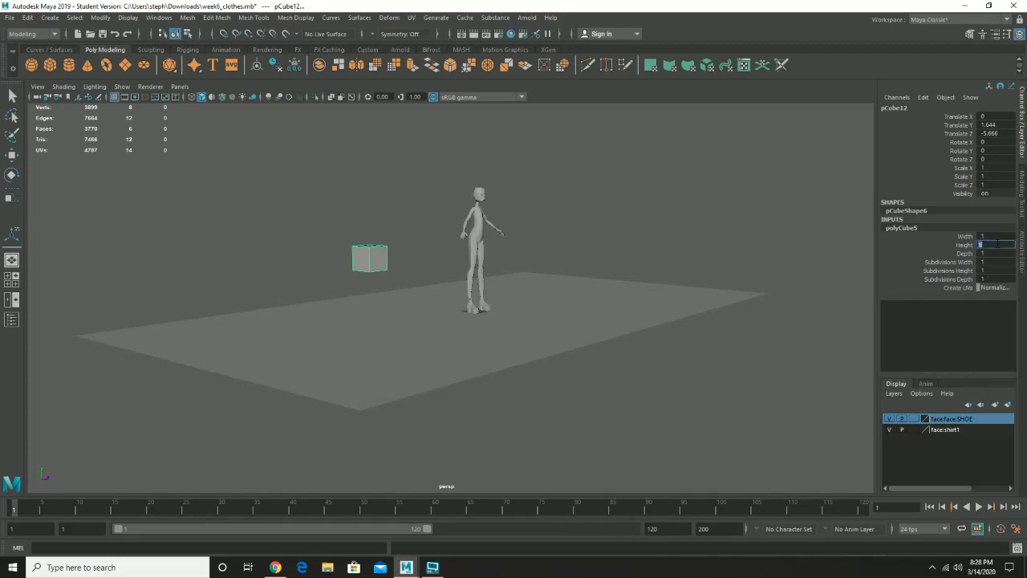
key("Return")
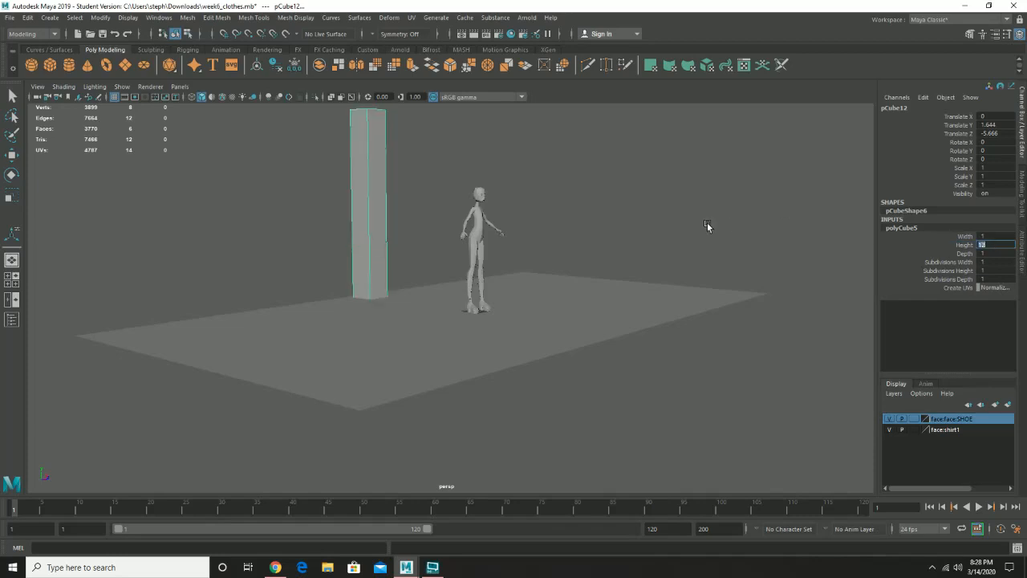
left_click_drag(707, 223, 246, 219, "alt")
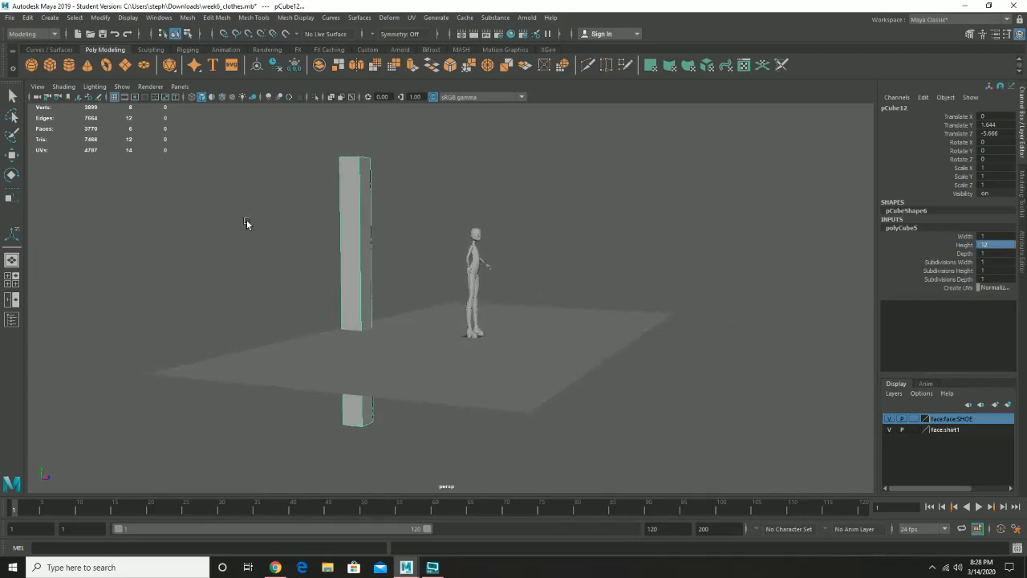
key("w")
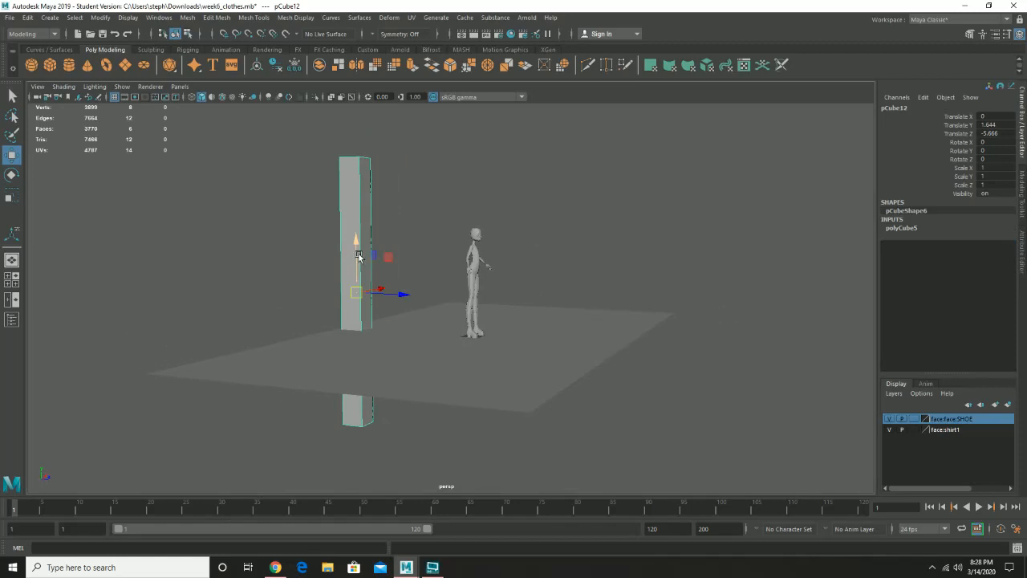
left_click_drag(355, 257, 342, 158)
left_click_drag(491, 221, 387, 223, "alt")
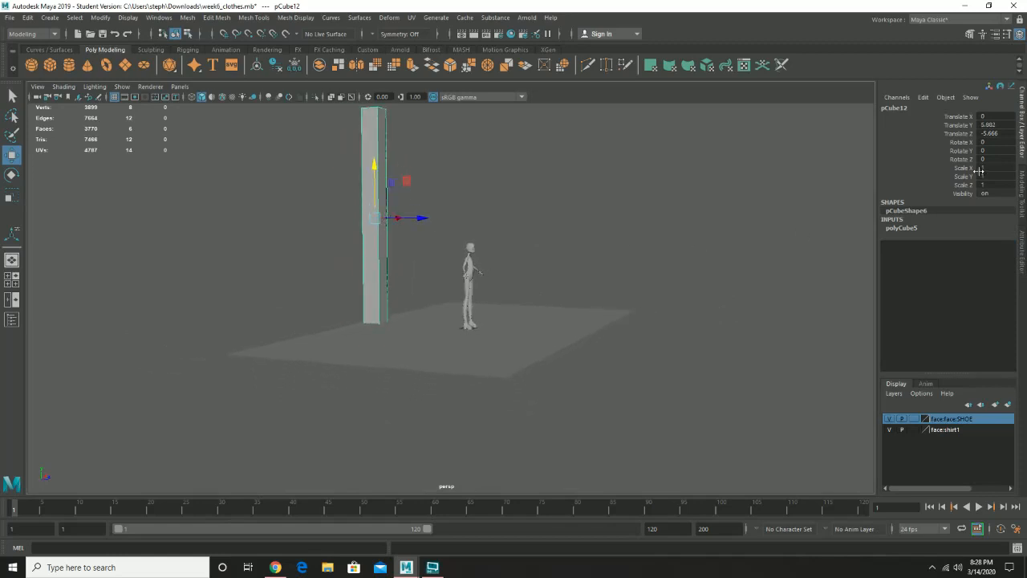
Reduce the tall block's height to 10 and lower it to about 5.1 in Y, back onto the floor
left_click(905, 231)
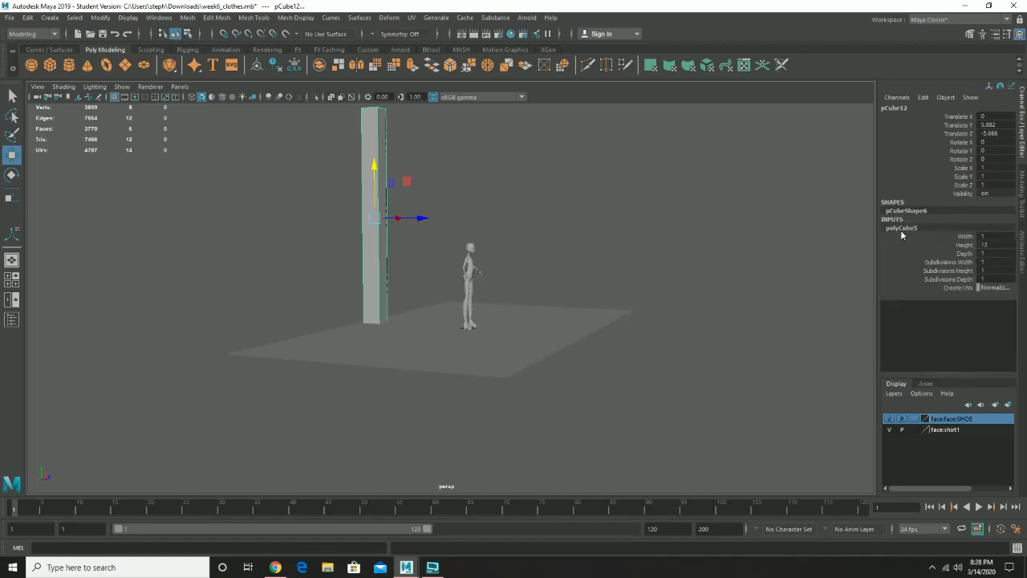
double_click(995, 245)
type("10")
key("Return")
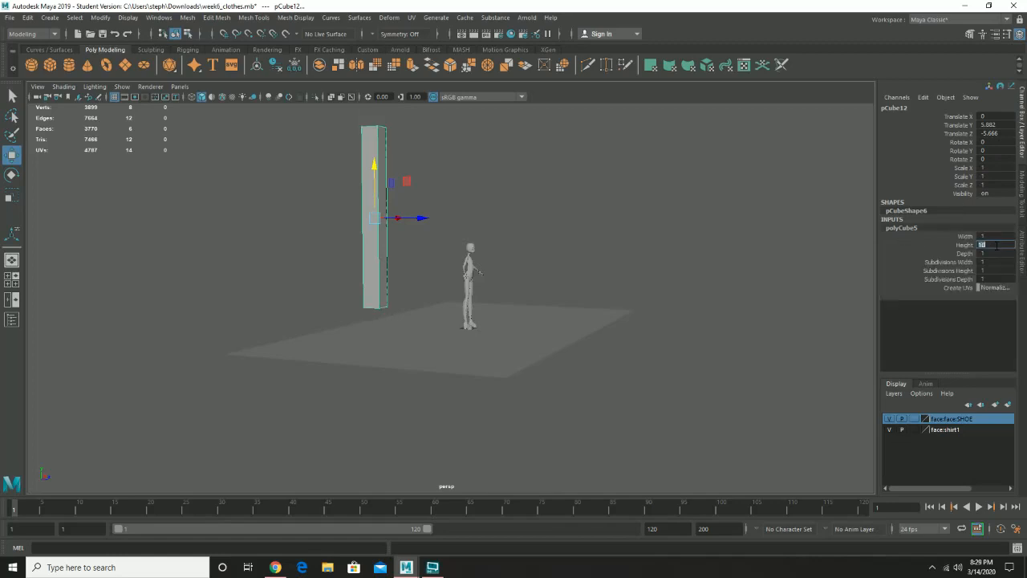
left_click_drag(374, 170, 374, 188)
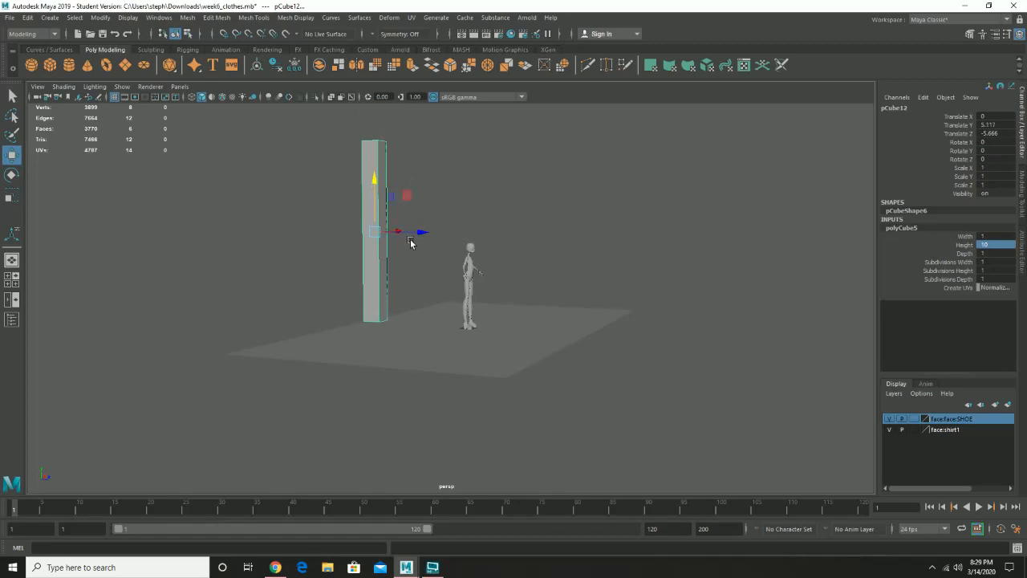
Set the tall block's height to 8
double_click(980, 243)
type("8")
key("Return")
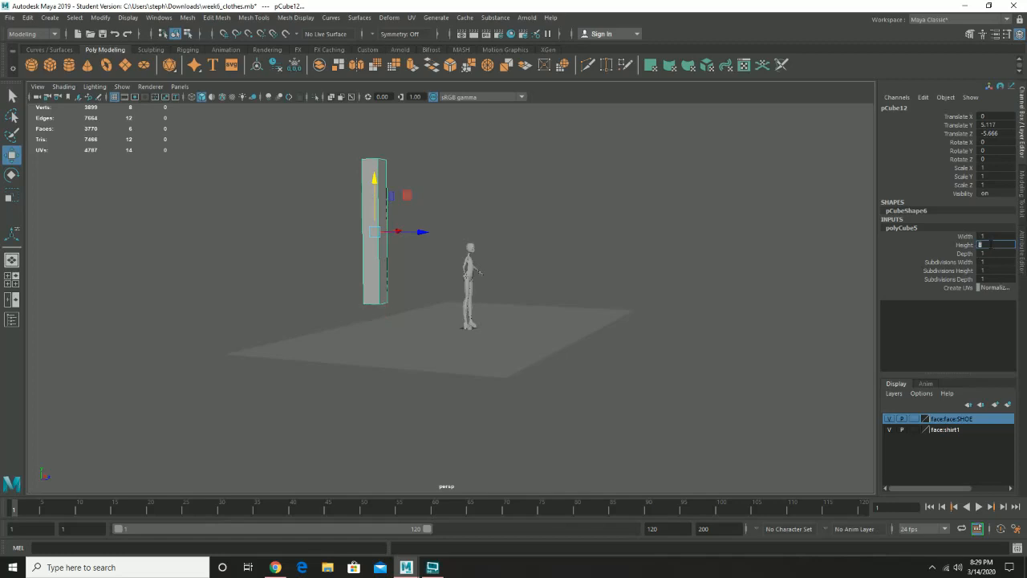
Lower the tall block to about 3.9 in Y so it stands on the floor
left_click_drag(375, 183, 378, 209)
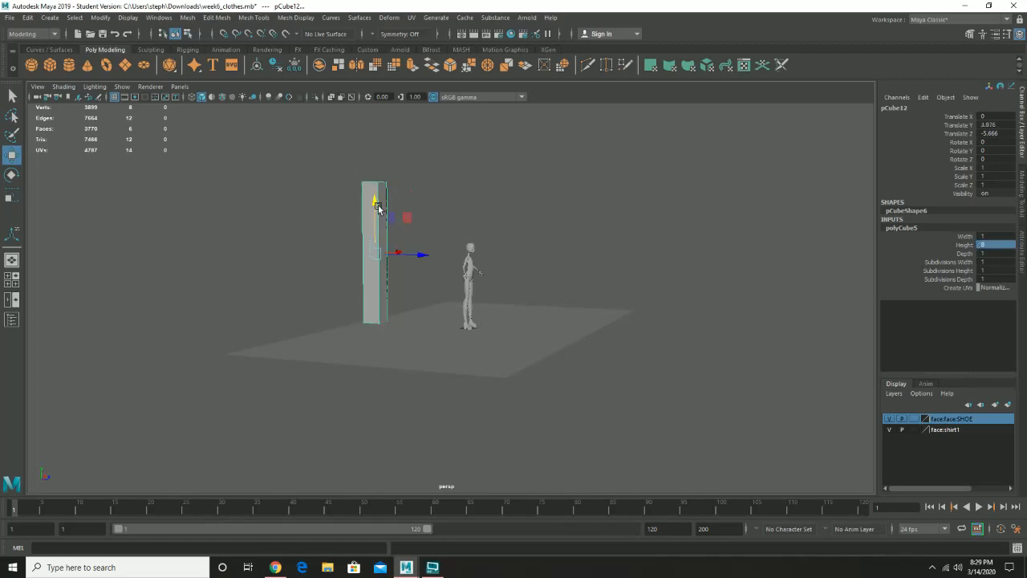
left_click_drag(520, 222, 493, 217, "alt")
right_click_drag(493, 217, 666, 279, "alt")
left_click_drag(674, 281, 621, 286, "alt")
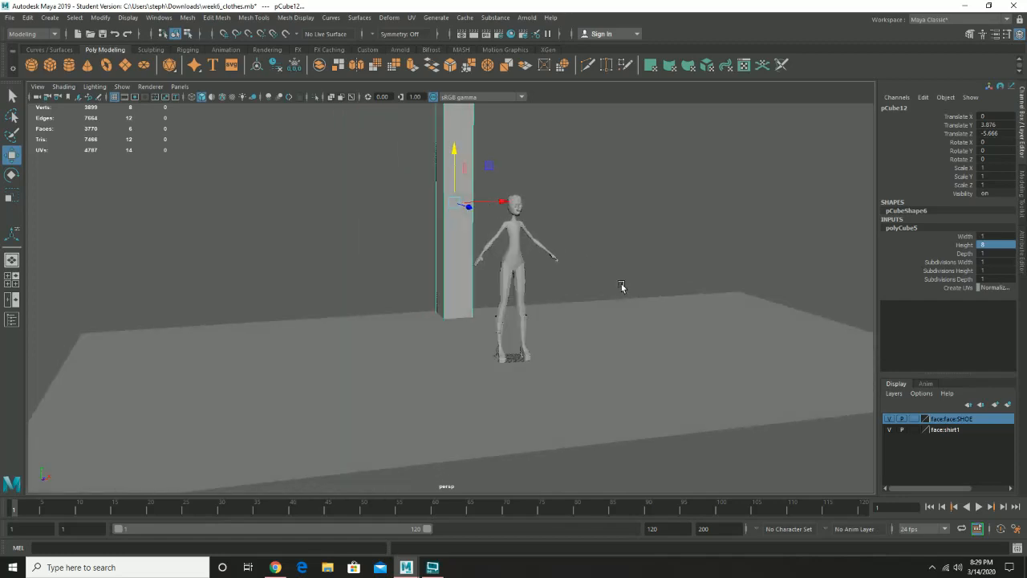
right_click_drag(677, 286, 545, 255, "alt")
left_click_drag(630, 264, 618, 265, "alt")
Set the block's width to 24 so it forms a wall along the floor's full length
left_click(969, 237)
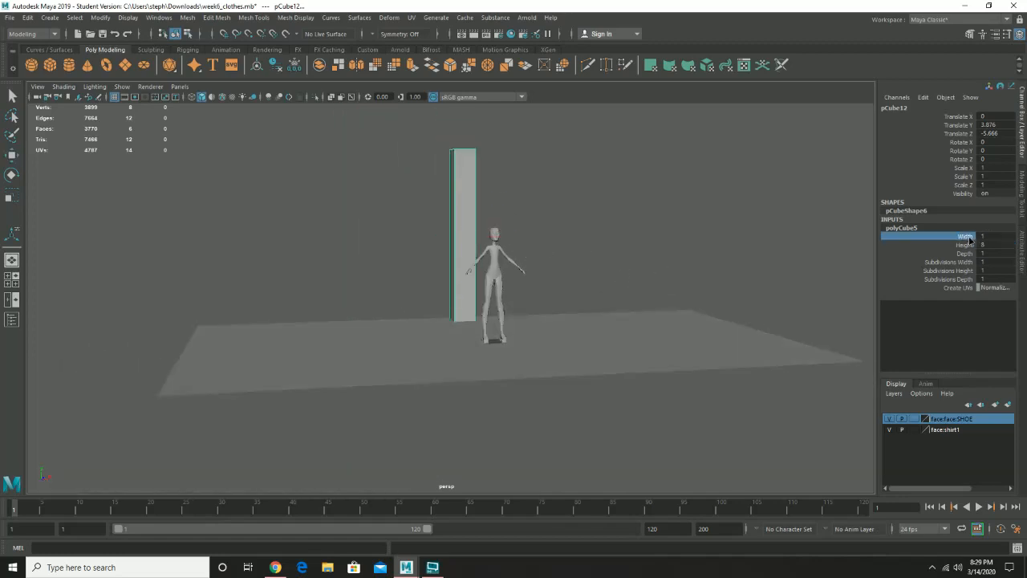
middle_click_drag(722, 226, 744, 227)
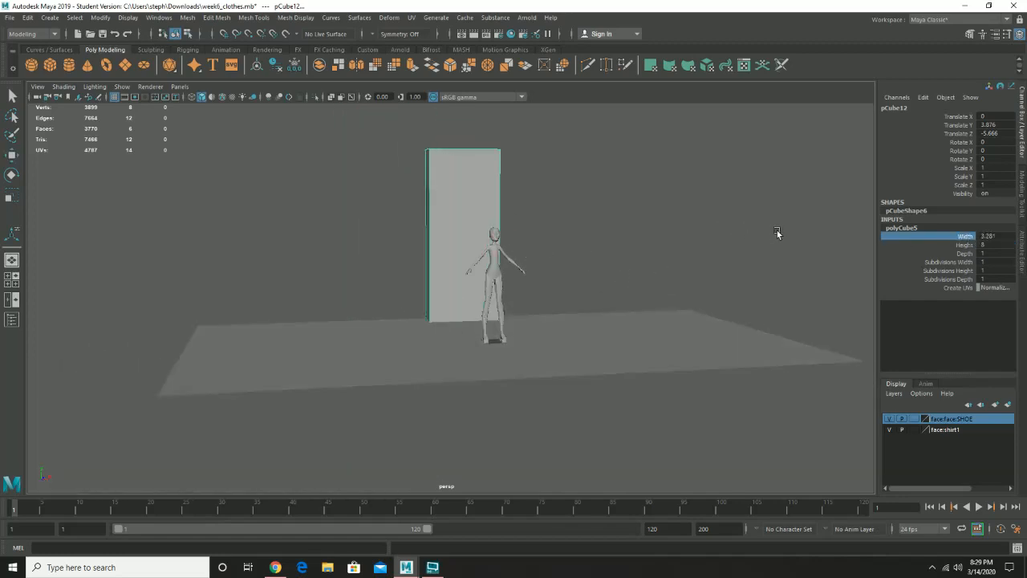
double_click(985, 236)
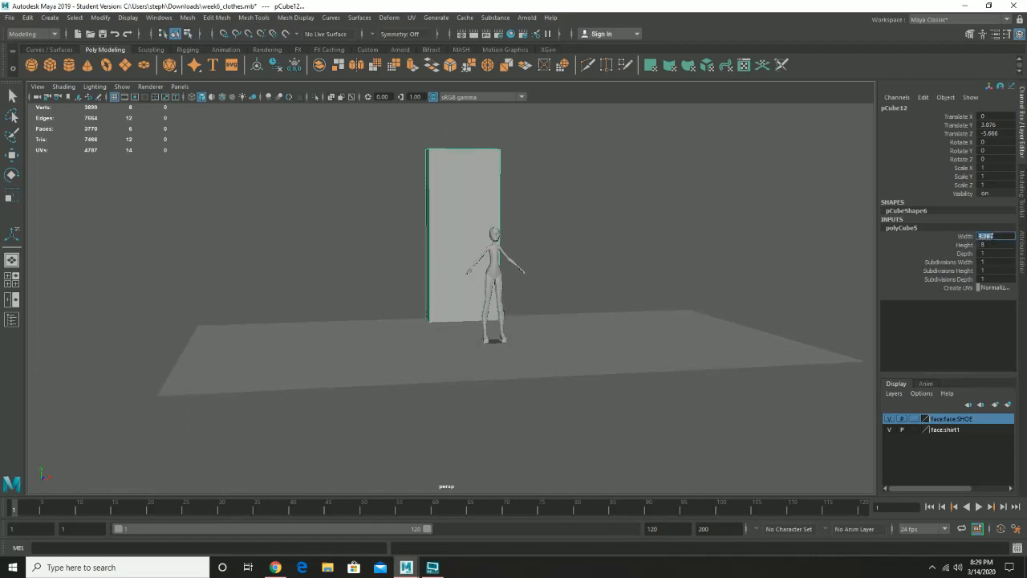
type("5")
key("Return")
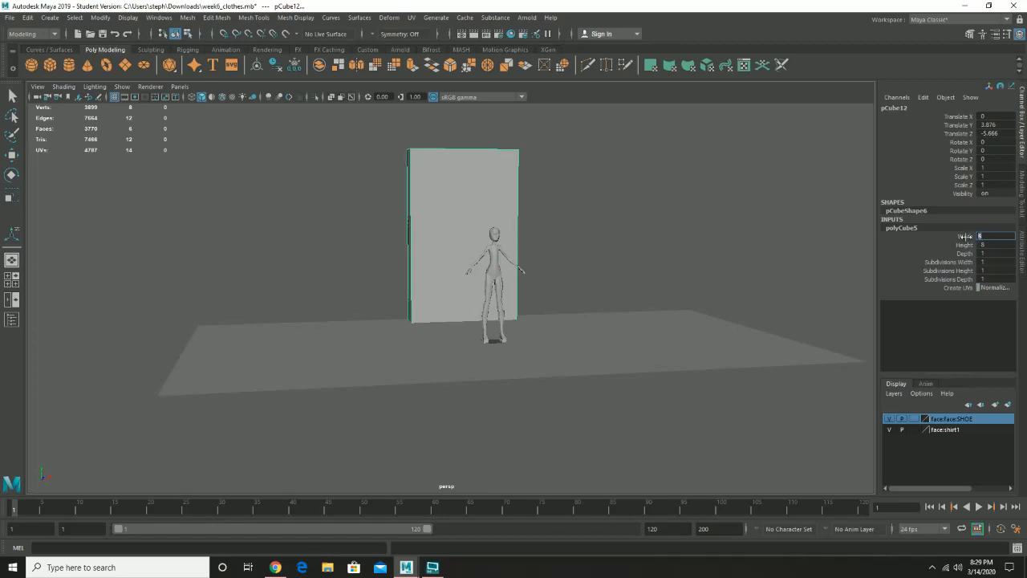
key("Return")
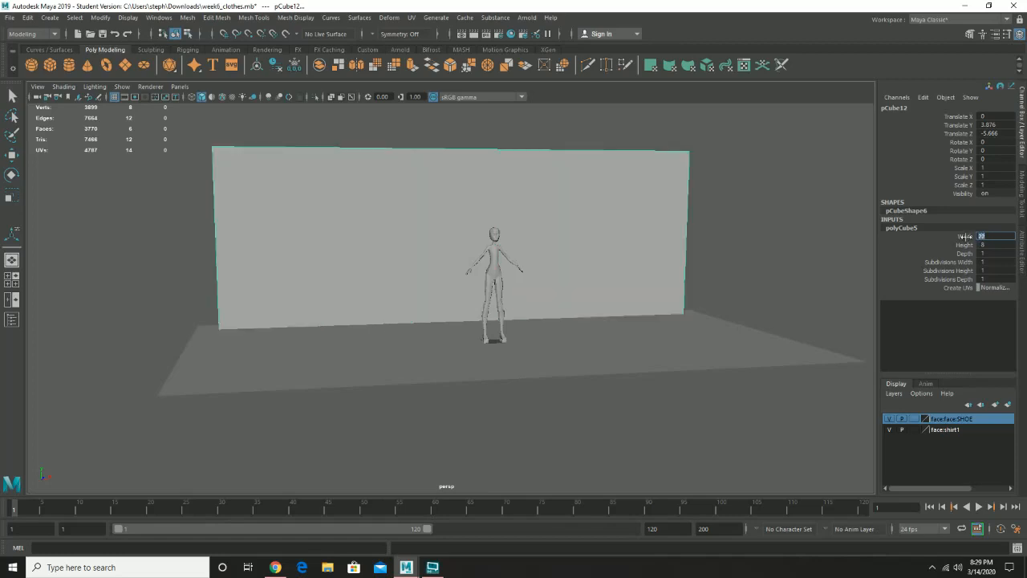
type("24")
key("Return")
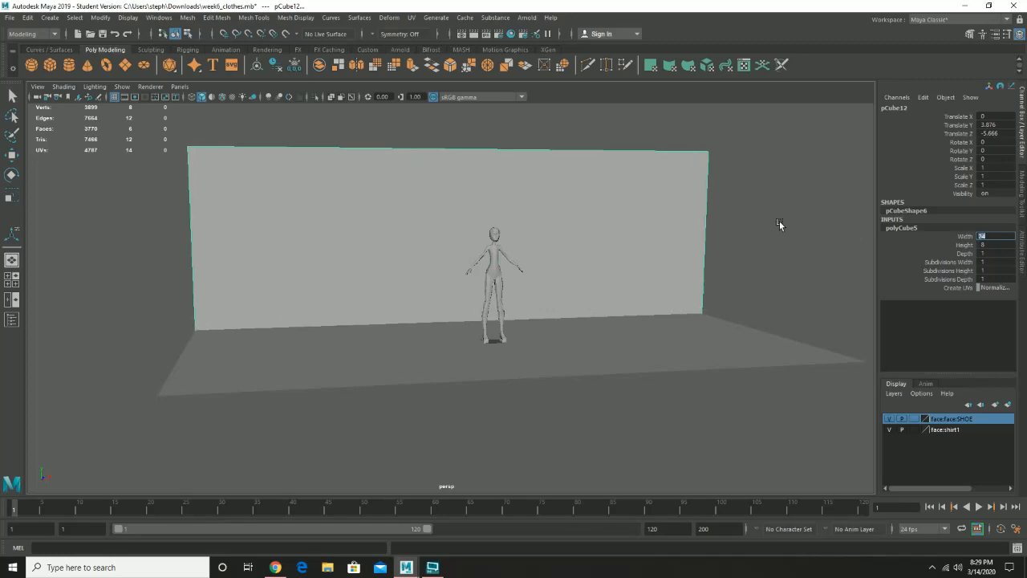
Move the long wall outward to about -7 in Z so it sits along the floor's edge
left_click_drag(497, 298, 562, 313, "alt")
left_click_drag(361, 281, 340, 307, "alt")
key("w")
left_click_drag(373, 241, 380, 286)
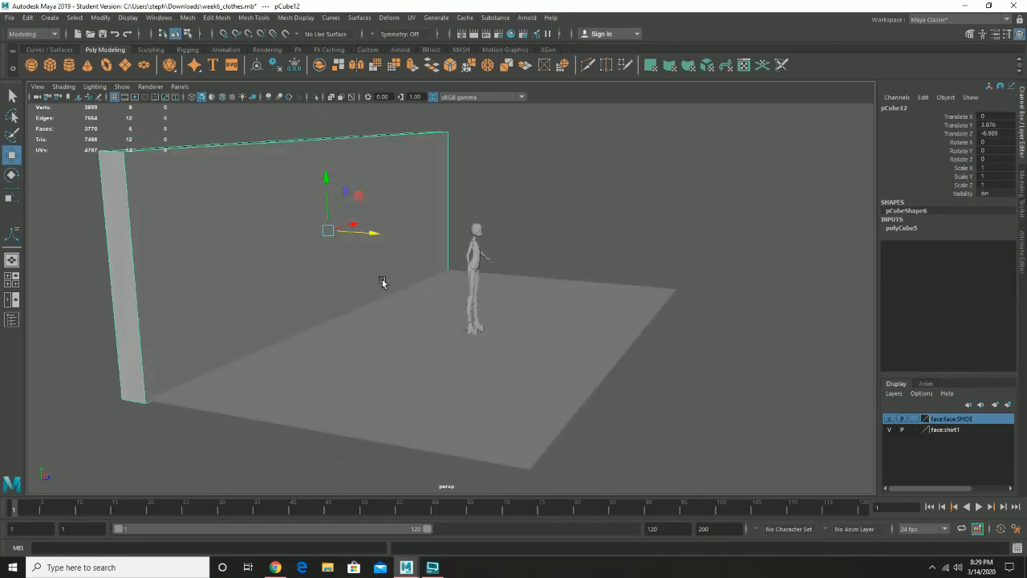
Duplicate the long wall and move the copy to about 6.3 in Z, along the floor's opposite edge
key("ctrl+d")
left_click_drag(374, 235, 688, 308)
right_click_drag(437, 294, 525, 346, "alt")
left_click_drag(525, 345, 473, 293, "alt")
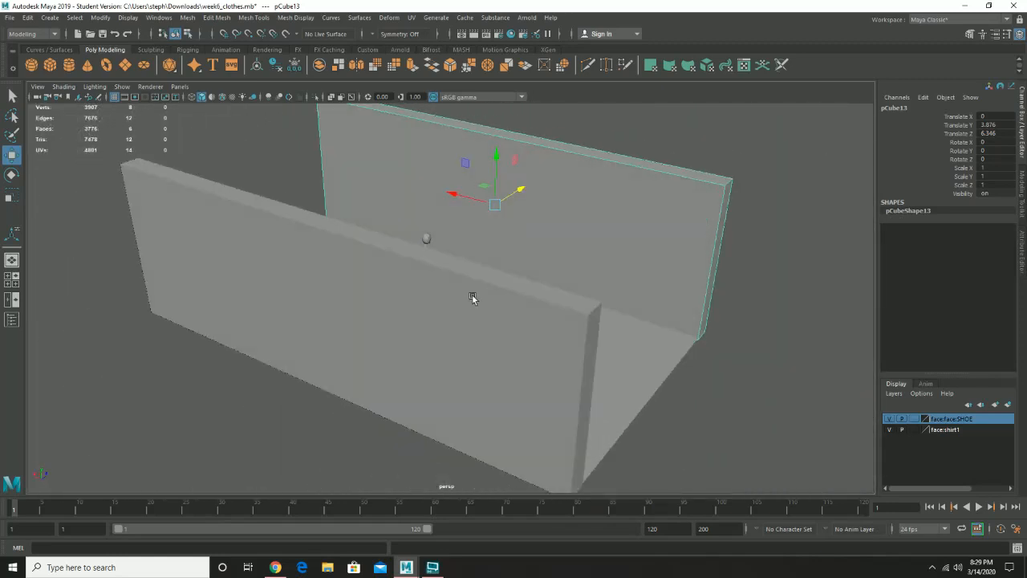
Duplicate the original long wall at negative Z and move the copy to about 11.5 in X
left_click(469, 296)
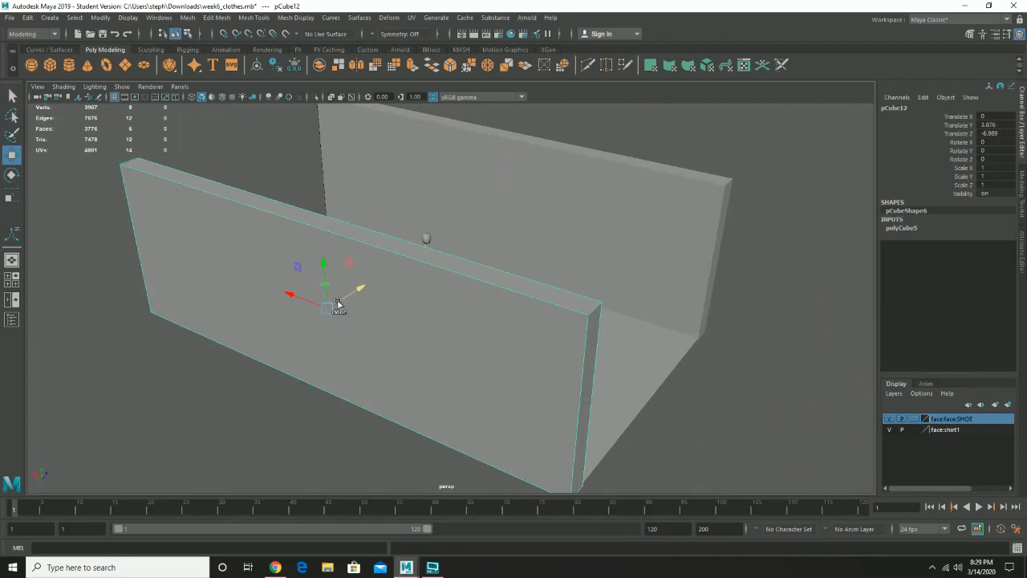
key("ctrl+d")
left_click_drag(290, 295, 122, 234)
left_click_drag(406, 255, 532, 296, "alt")
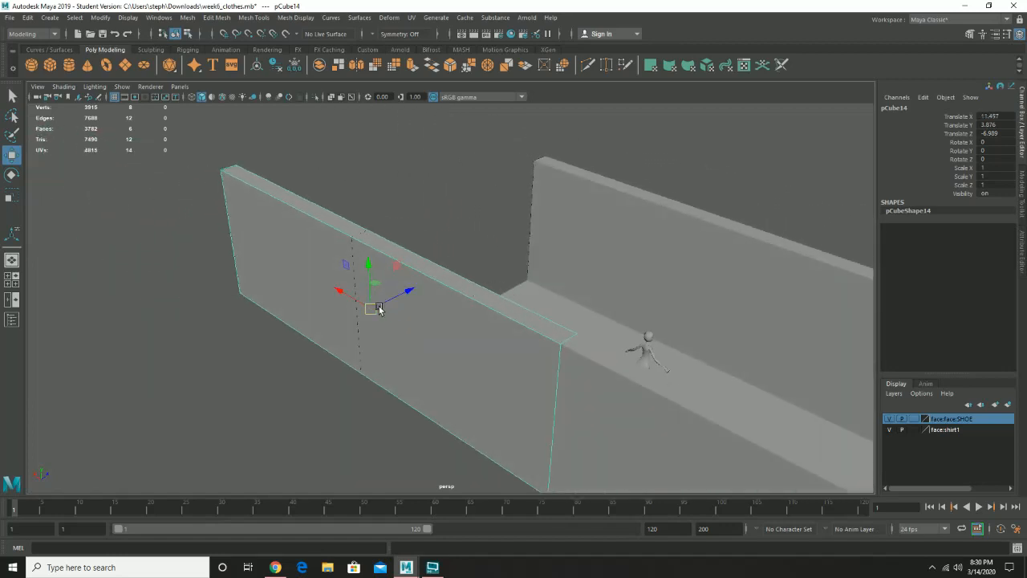
Set the new wall copy's Y rotation to 90 so it stands perpendicular to the side walls
key("e")
left_click_drag(394, 336, 322, 335)
left_click(1004, 150)
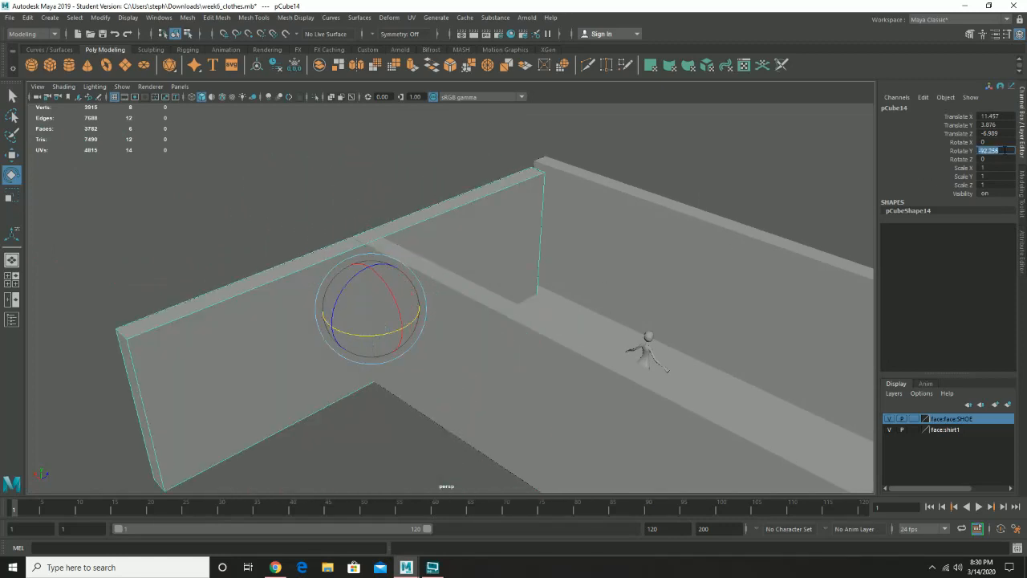
type("90")
key("Return")
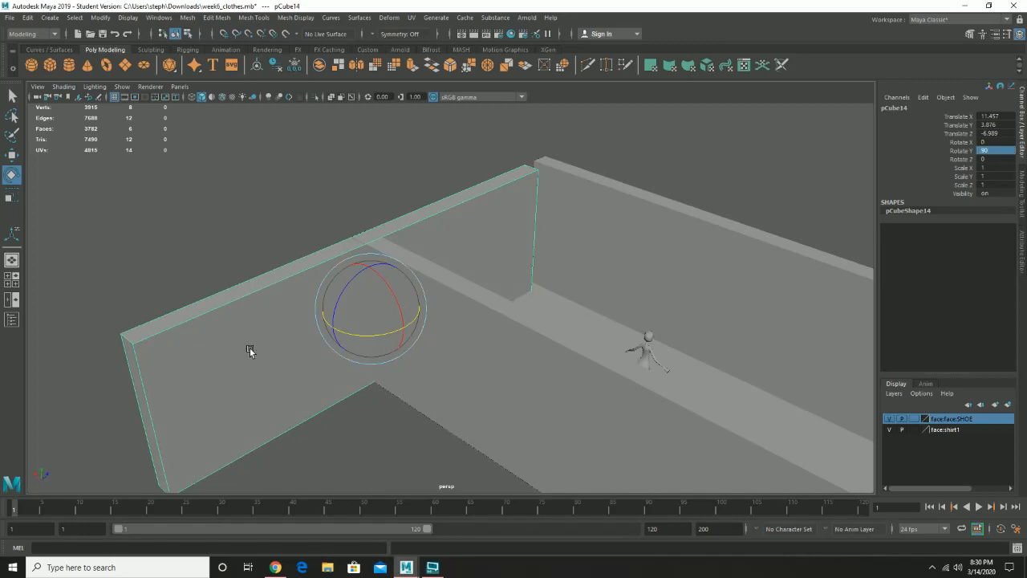
Move the rotated wall to about 12.5 in X and 1.1 in Z so it closes the room's end
key("w")
left_click_drag(406, 292, 517, 260)
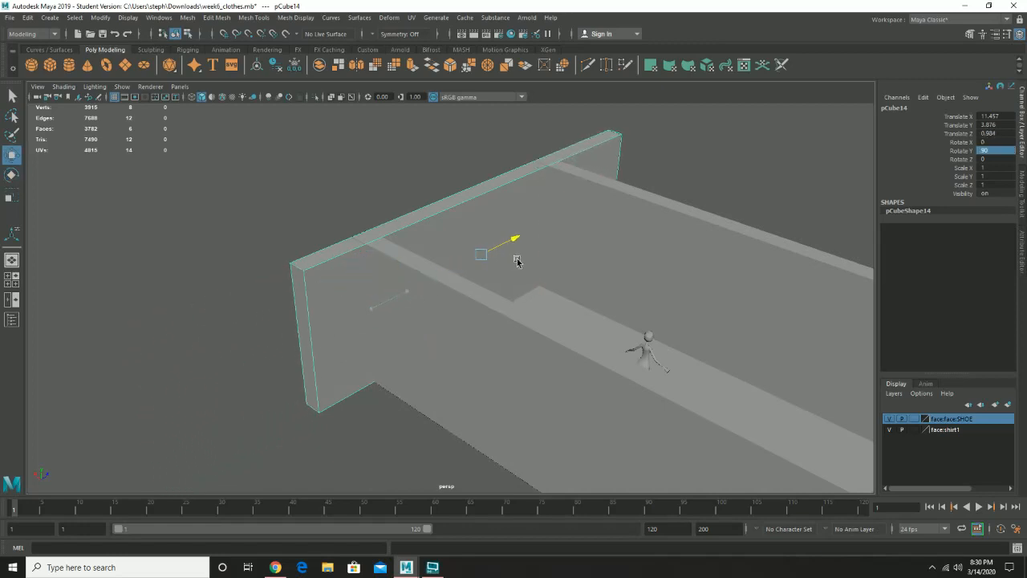
mouse_move(447, 236)
left_mouse_down()
mouse_move(408, 226)
mouse_move(431, 236)
left_mouse_up()
left_click_drag(602, 251, 564, 251, "alt")
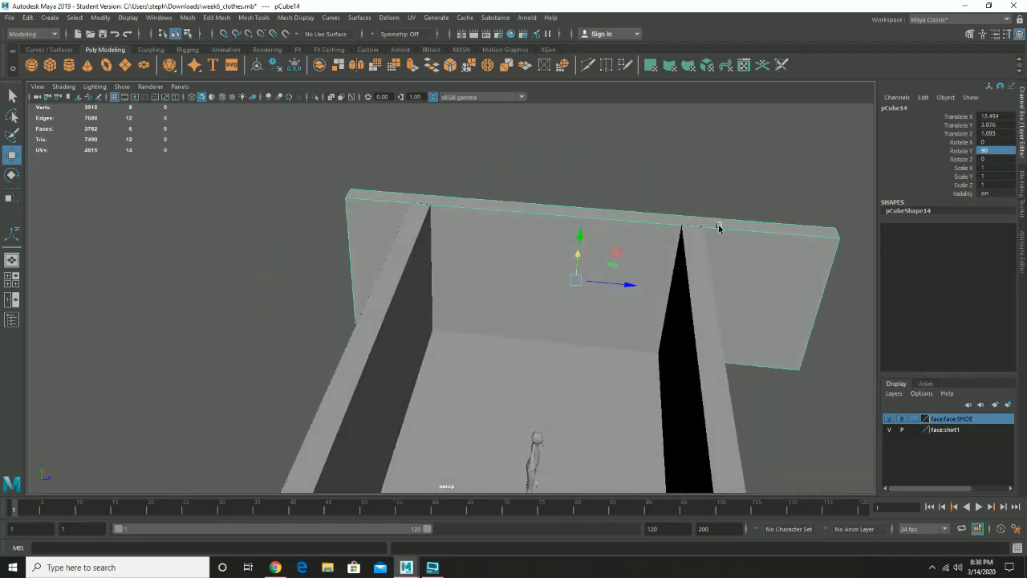
Shorten the end wall by moving its end faces inward until they line up with the two side walls
left_click_drag(718, 227, 559, 247, "alt")
right_click_drag(618, 240, 614, 264)
left_click(619, 264)
left_click_drag(618, 264, 518, 268, "alt")
left_click_drag(141, 250, 150, 293, "alt")
left_click(126, 307)
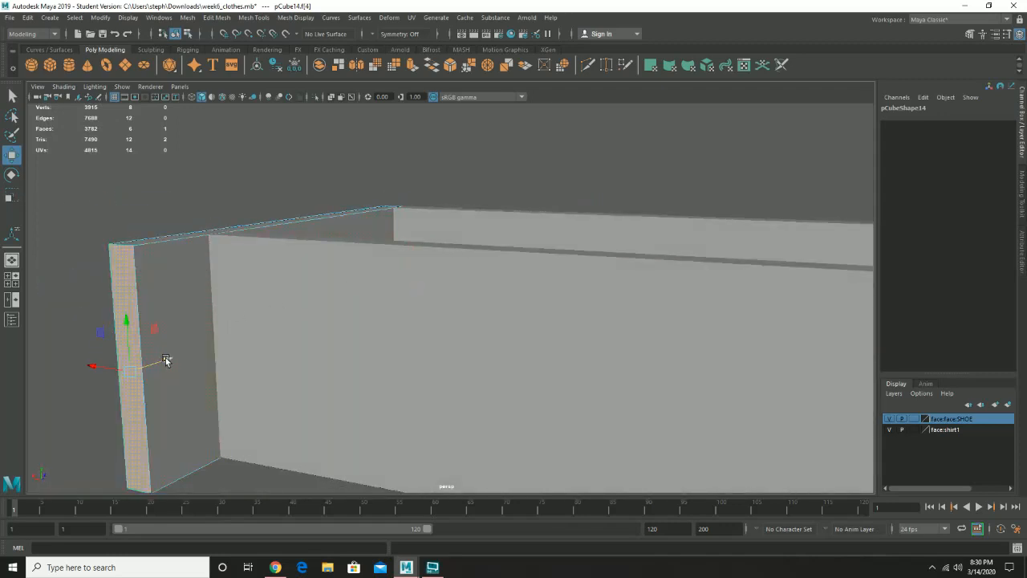
left_click_drag(168, 358, 236, 339)
left_click_drag(396, 337, 331, 333, "alt")
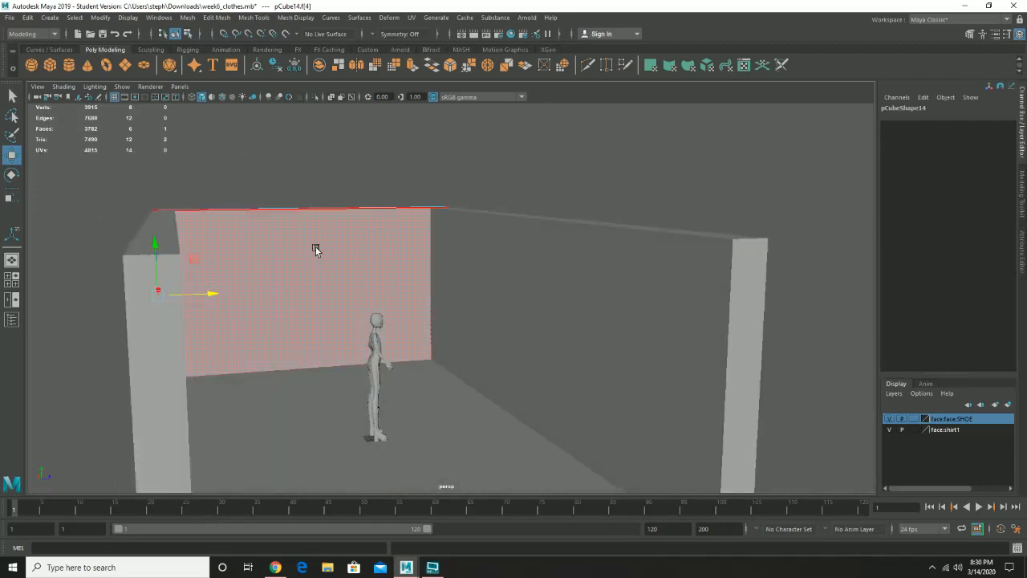
Return to object selection, select the original side wall and expand its cube creation settings
left_click(971, 33)
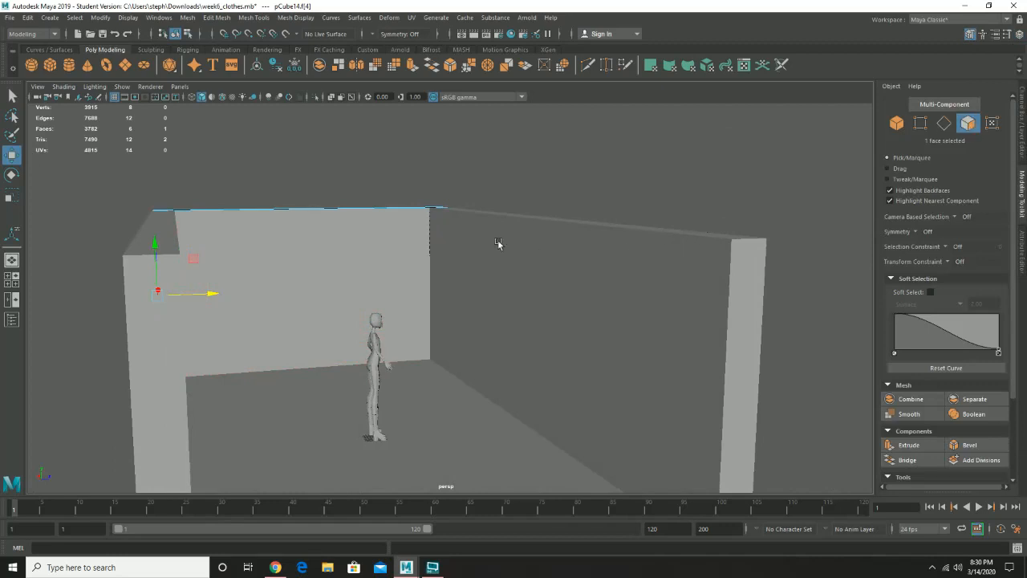
left_click_drag(689, 261, 669, 265, "alt")
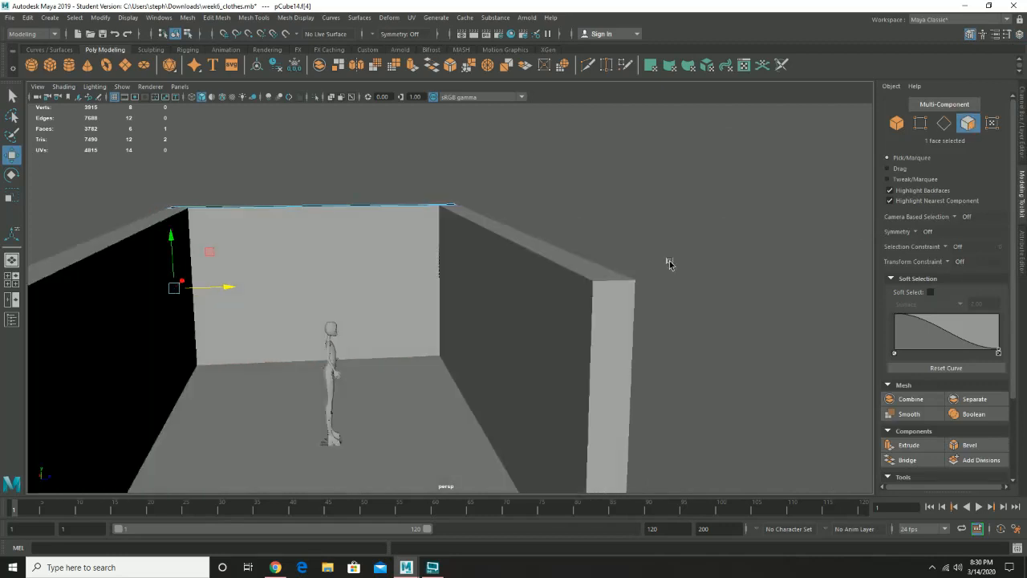
left_click_drag(425, 282, 615, 268, "alt")
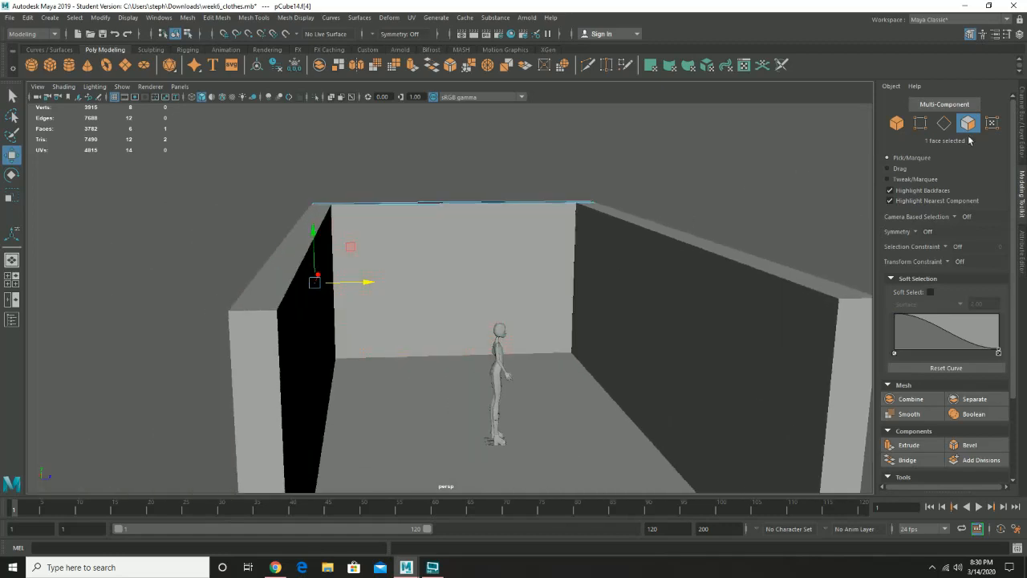
left_click(896, 122)
left_click(275, 298)
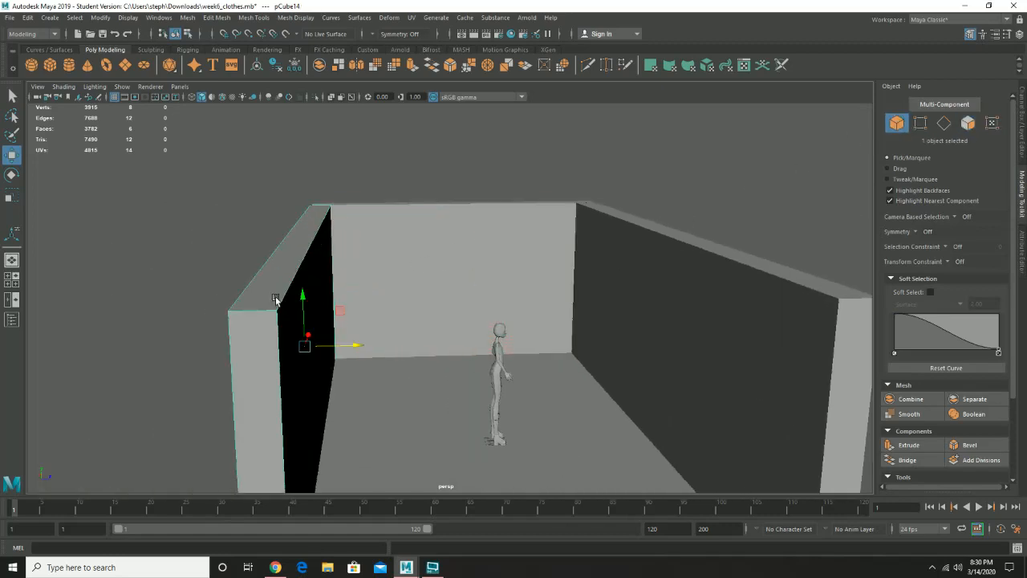
left_click(1022, 124)
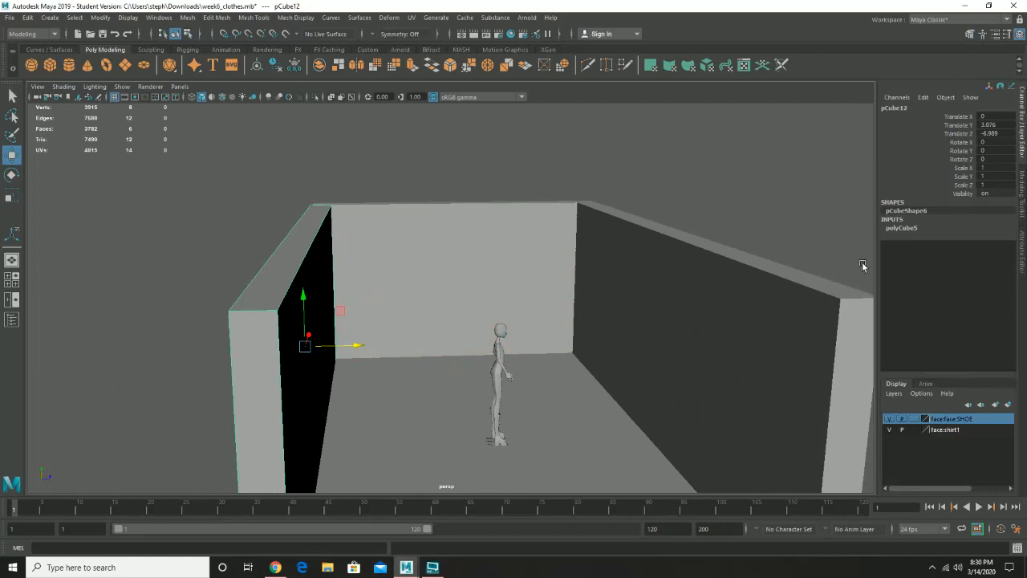
left_click(900, 228)
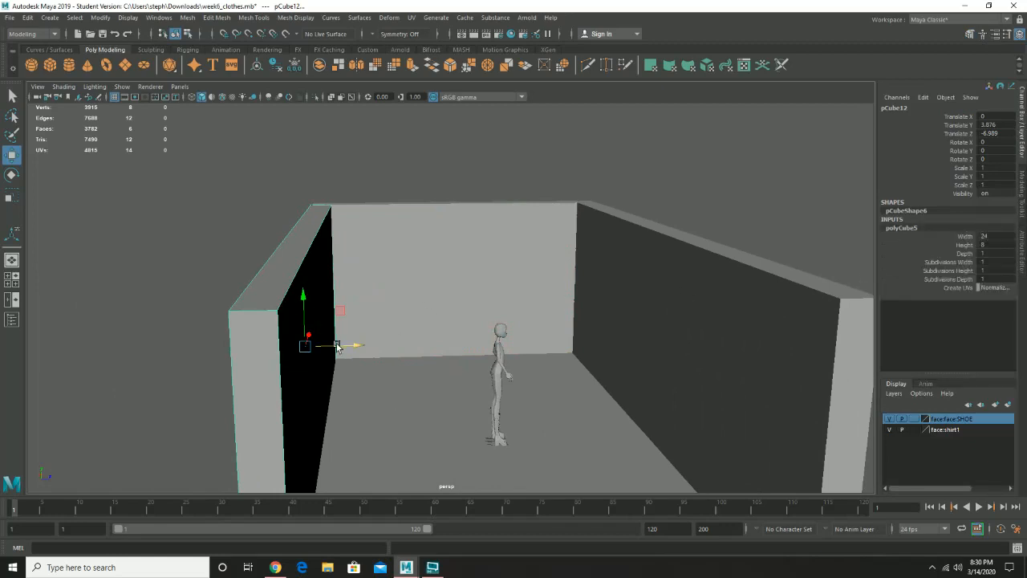
Try moving the original side wall inward to about -2.4 in Z, and undo the move
left_click(26, 17)
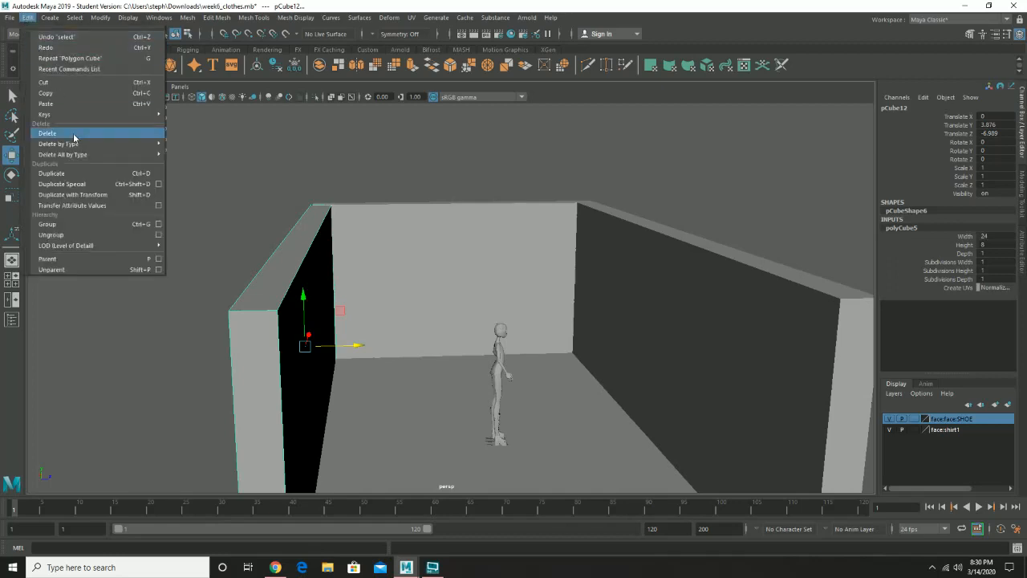
left_click(243, 340)
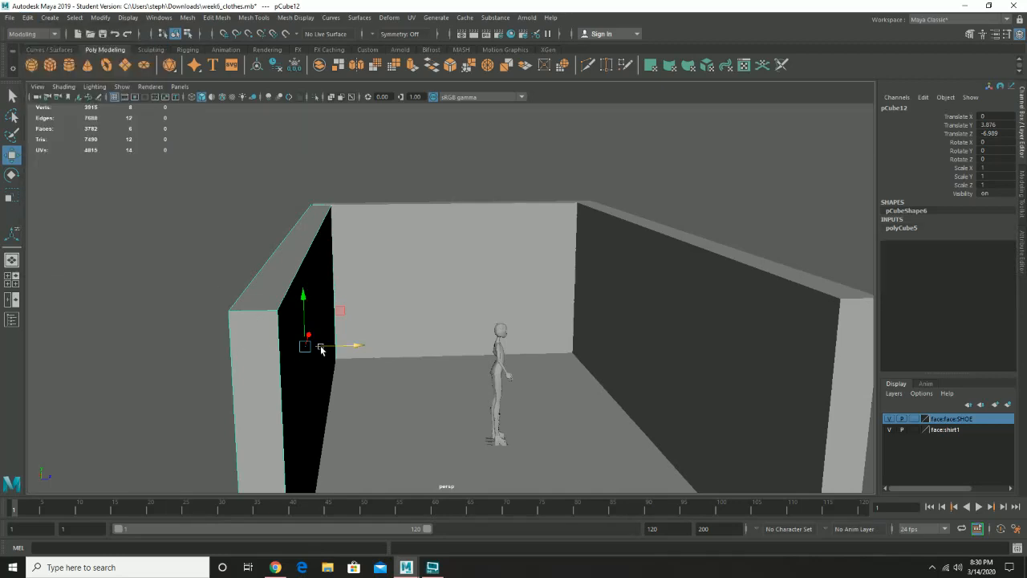
left_click(336, 345)
left_click_drag(335, 345, 458, 348)
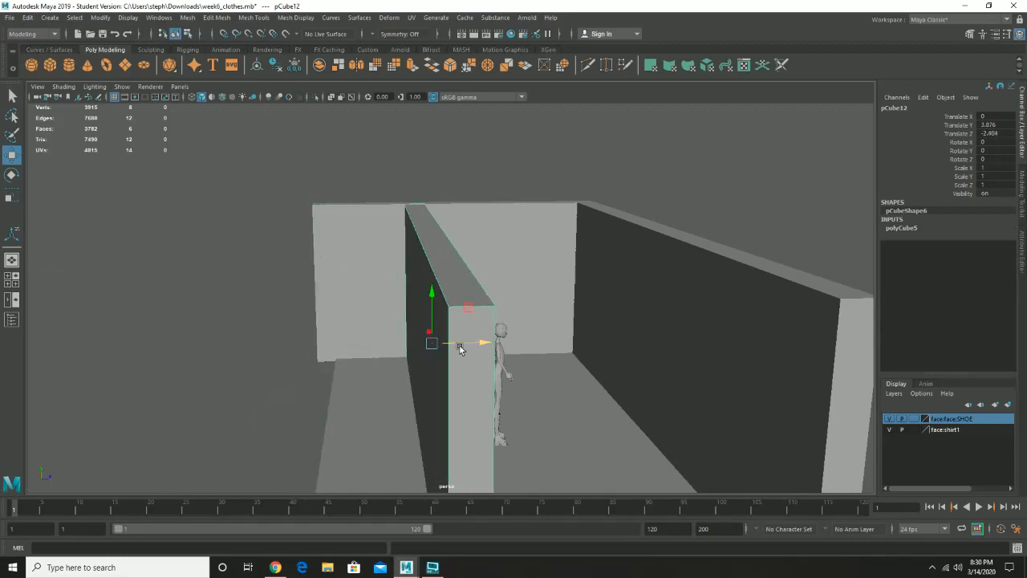
key("ctrl+z")
Select the end wall and examine the character's scale against the room from inside
left_click(452, 226)
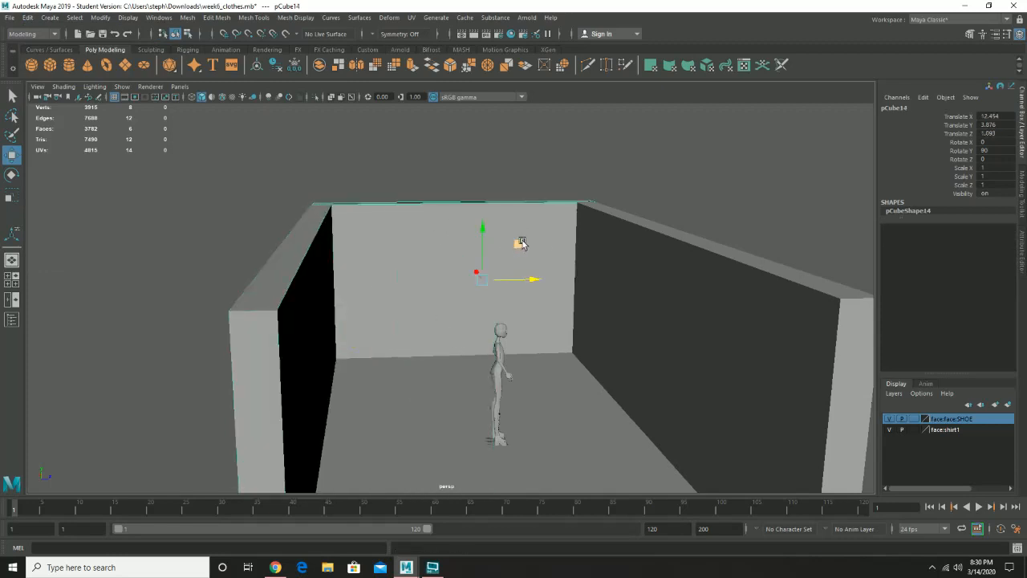
left_click_drag(542, 246, 502, 241, "alt")
right_click_drag(502, 241, 591, 296, "alt")
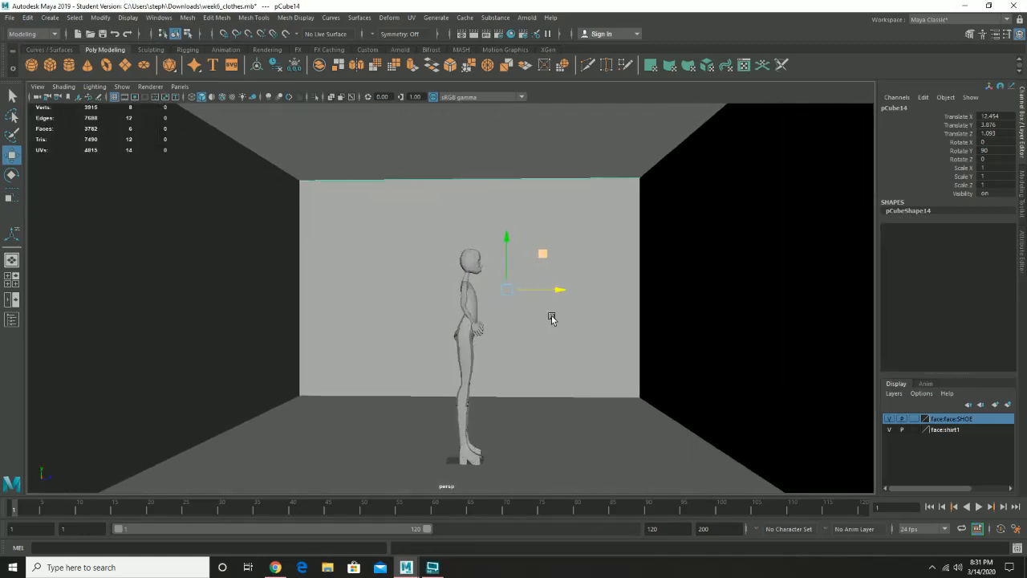
middle_click_drag(540, 303, 515, 246, "alt")
left_click_drag(541, 267, 543, 271, "alt")
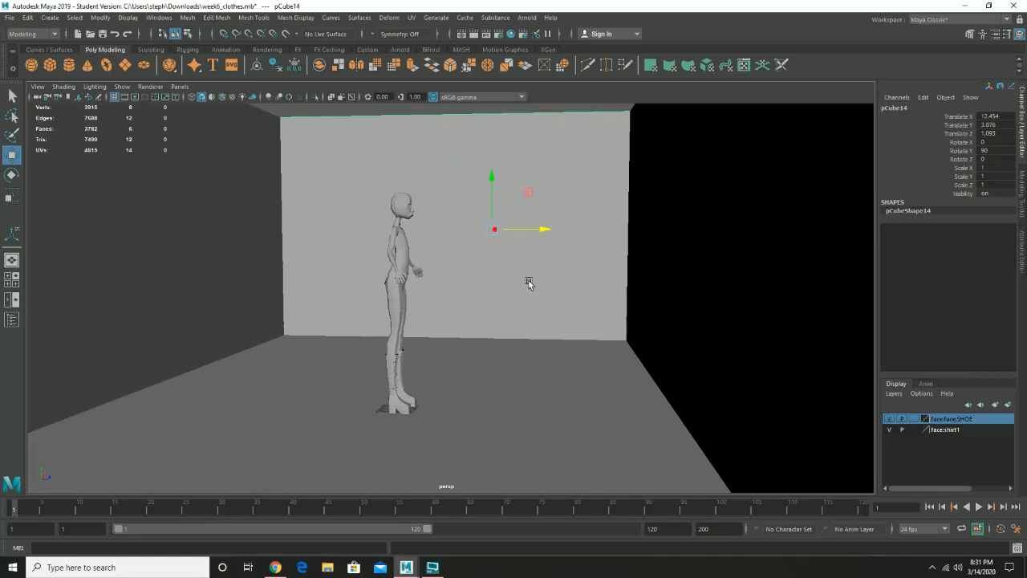
left_click_drag(528, 278, 532, 259, "alt")
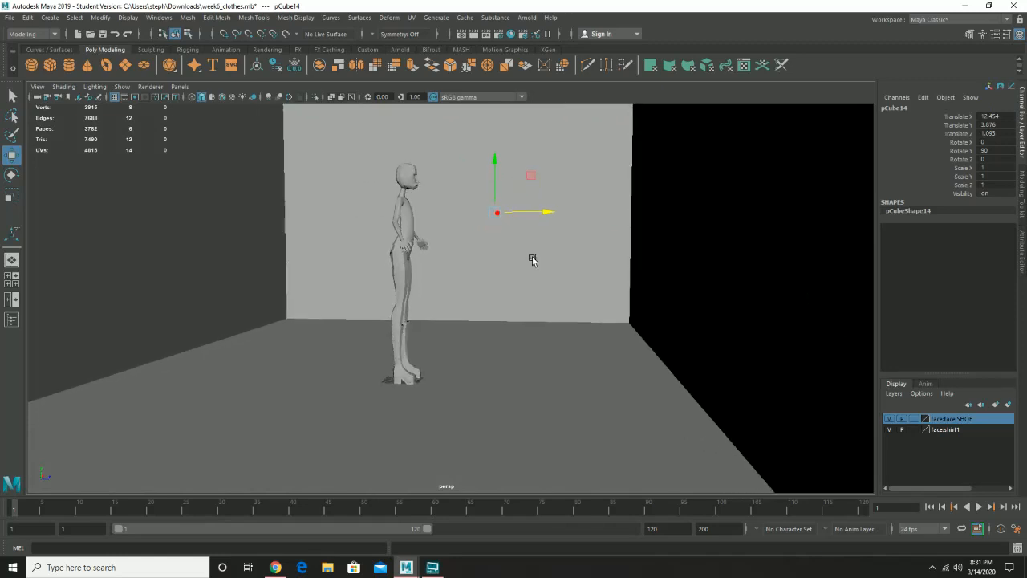
middle_click_drag(519, 190, 529, 229, "alt")
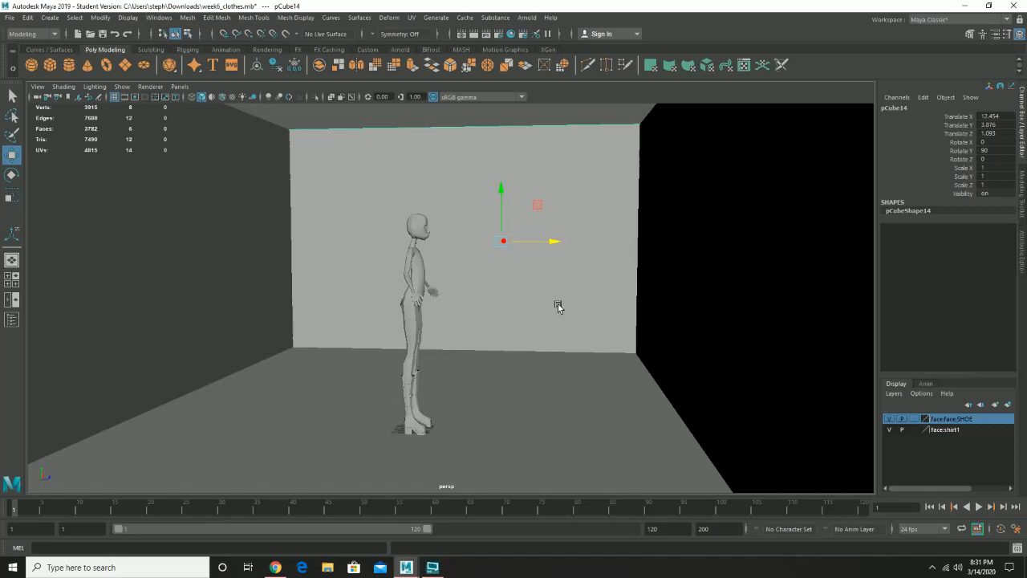
Create a camera and move it behind the character to about -6.1 in X and 1.42 in Y
left_click(48, 17)
mouse_move(110, 58)
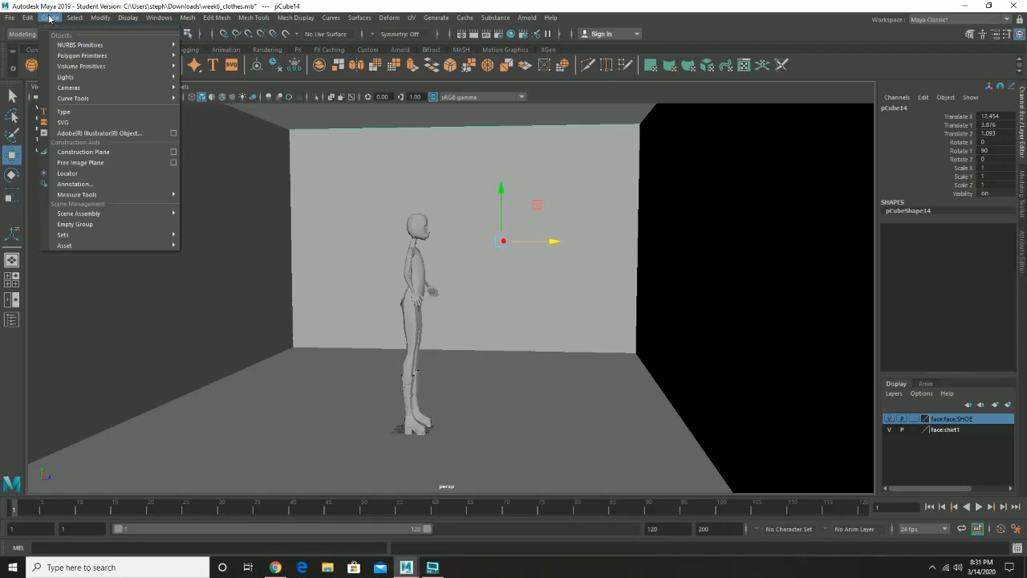
mouse_move(111, 99)
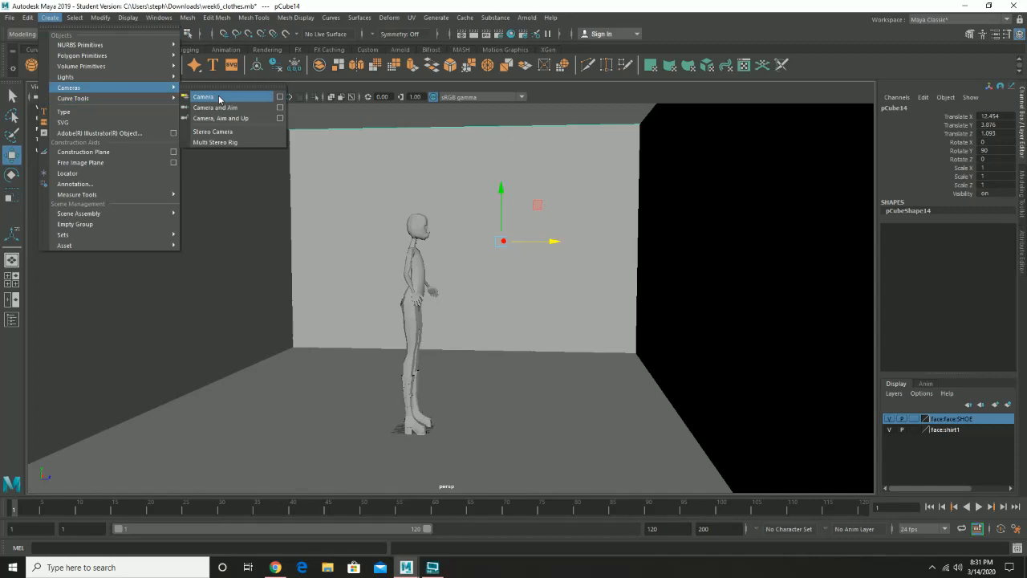
left_click(211, 96)
left_click_drag(416, 396, 414, 326)
left_click_drag(445, 358, 435, 374, "alt")
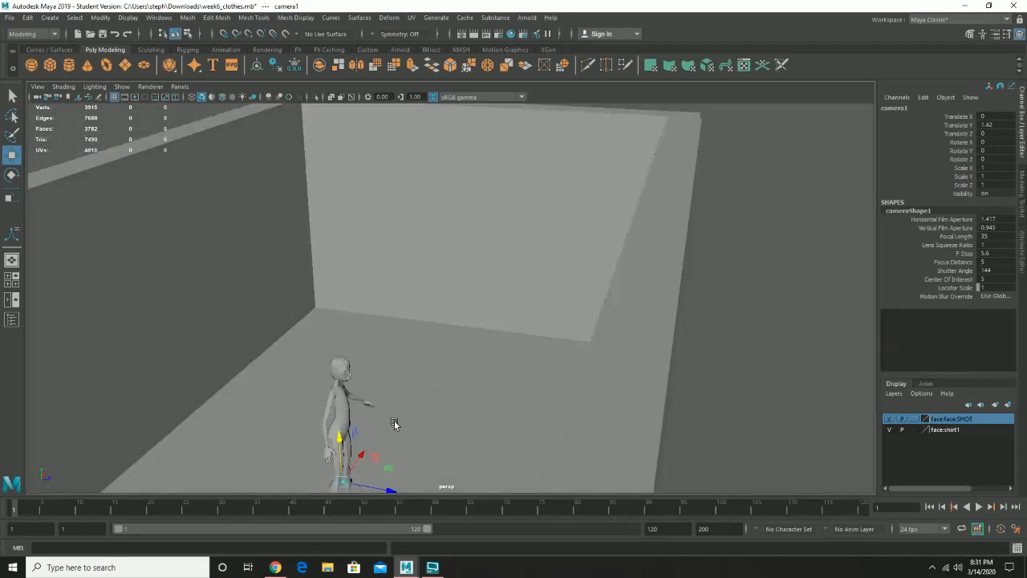
left_click_drag(362, 451, 295, 361)
left_click_drag(297, 359, 335, 333, "alt")
Scale the camera up uniformly to about 24 so it is large enough to handle in the room
key("e")
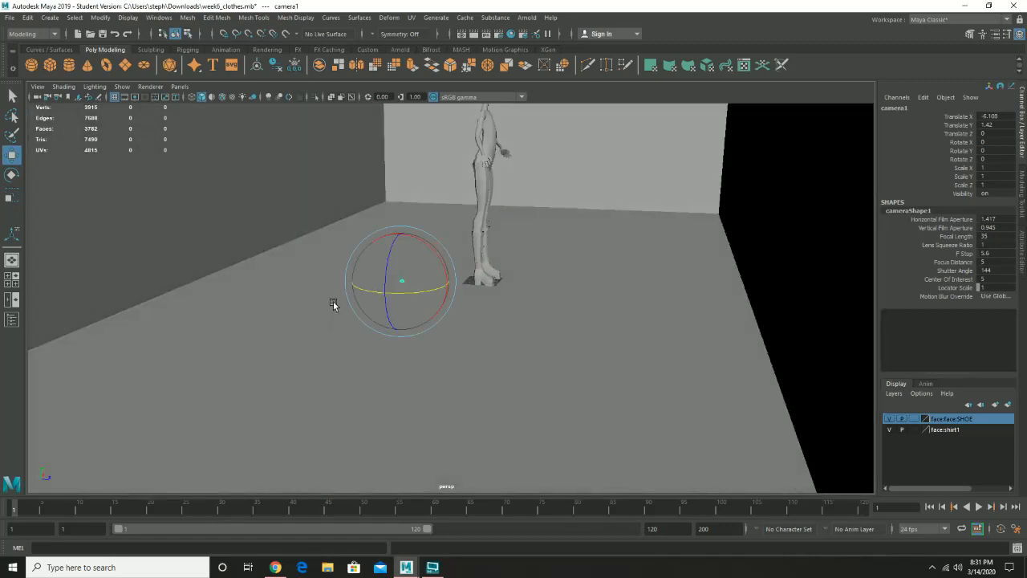
key("r")
left_click_drag(399, 282, 490, 265)
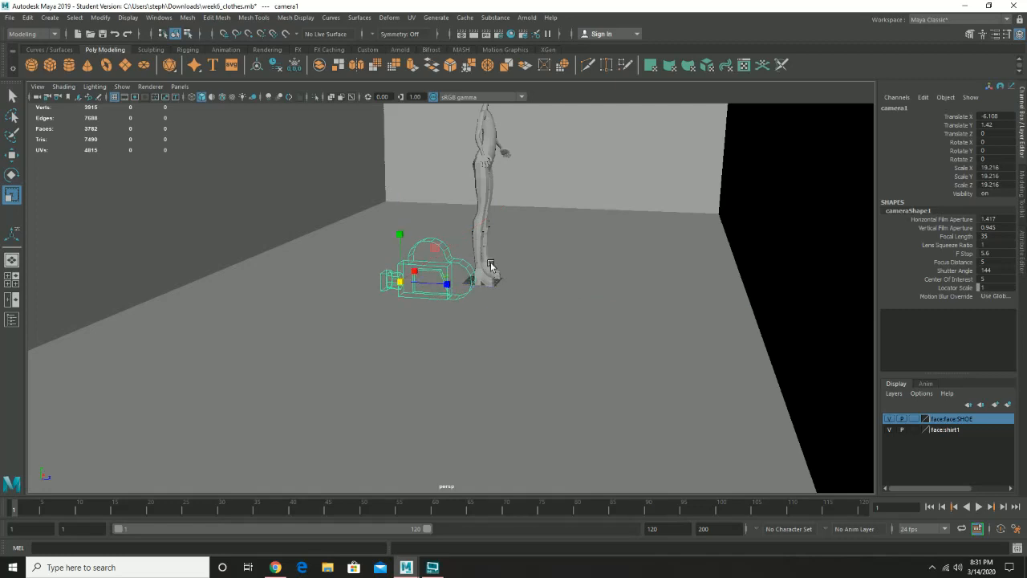
left_click(481, 276)
key("ctrl+z")
left_click_drag(403, 284, 438, 313)
Rotate the camera about Y to about -54.7 degrees to turn it toward the character
key("e")
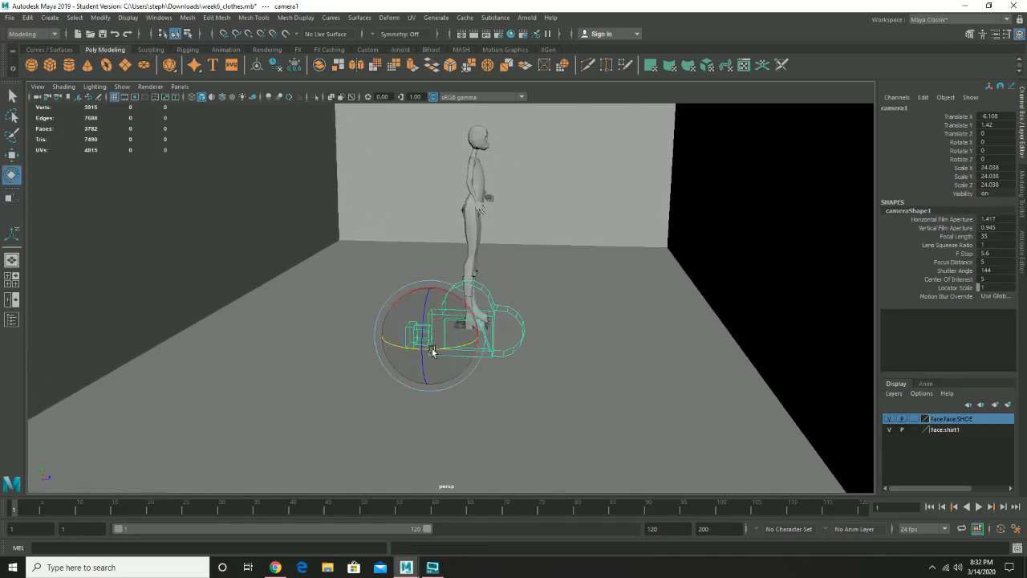
left_click_drag(446, 352, 386, 331)
middle_click_drag(447, 297, 380, 308, "alt")
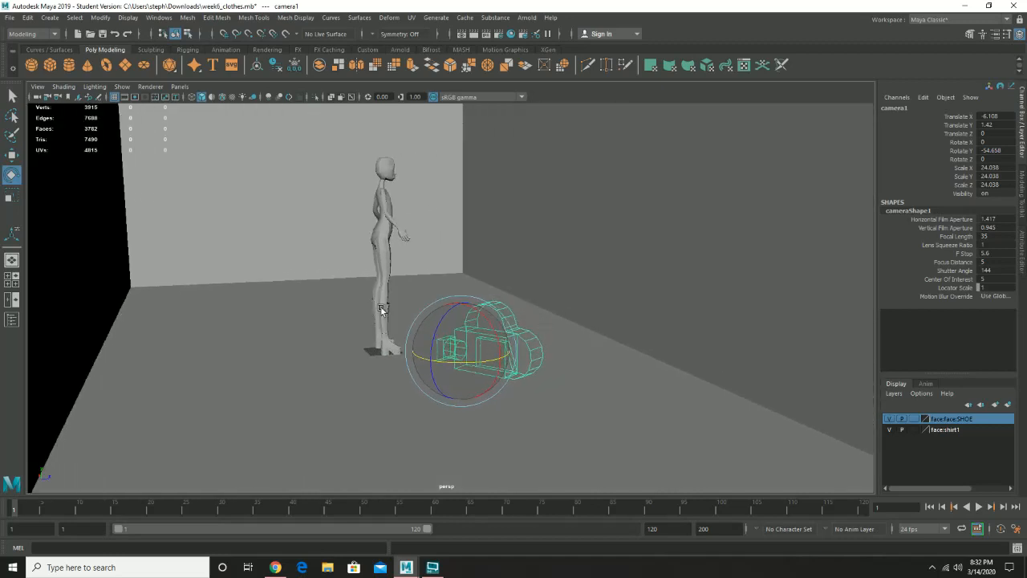
Move the camera farther back to about -10.1 in X and raise it to about 3.5 in Y
key("w")
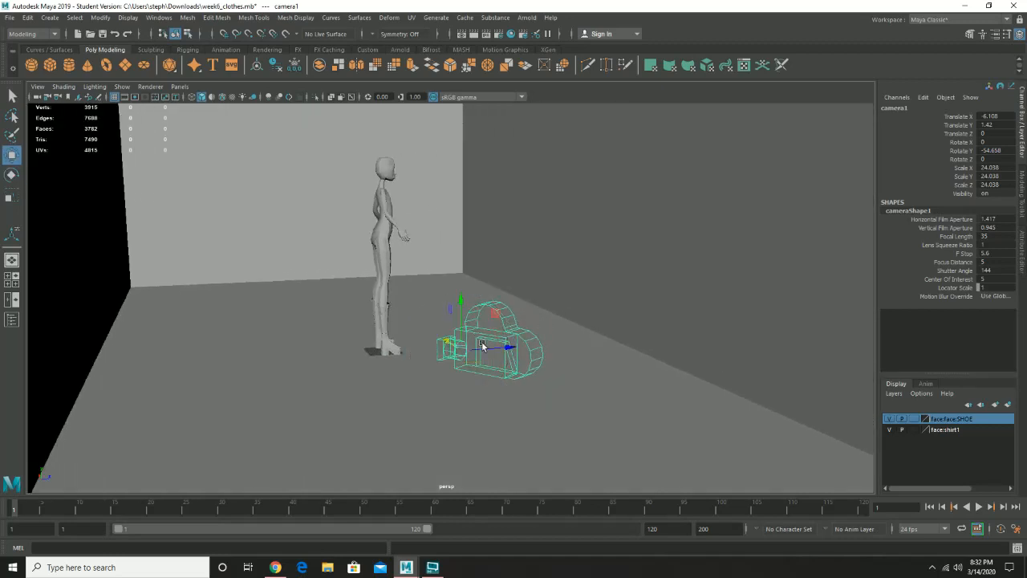
left_click_drag(447, 343, 551, 392)
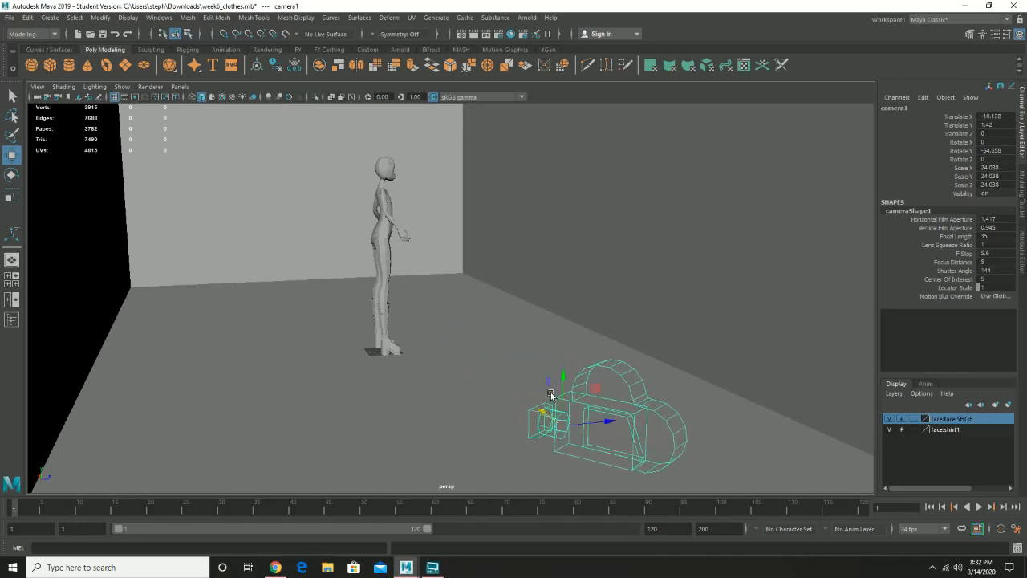
scroll(545, 355, "down", 2)
scroll(545, 355, "down", 2)
left_click_drag(544, 355, 575, 271)
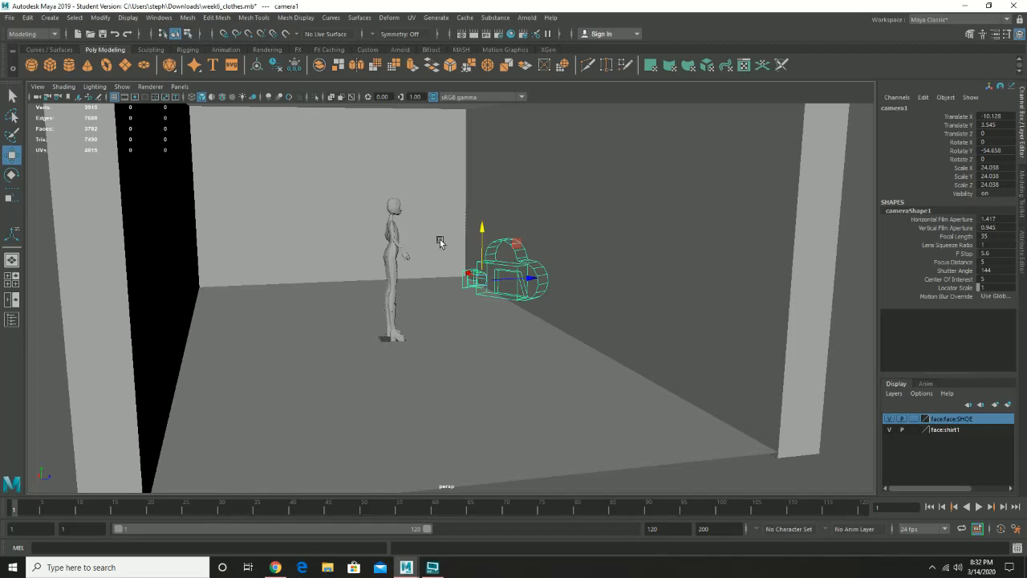
Split the workspace into two side-by-side viewports and switch the top view to perspective
left_click(11, 285)
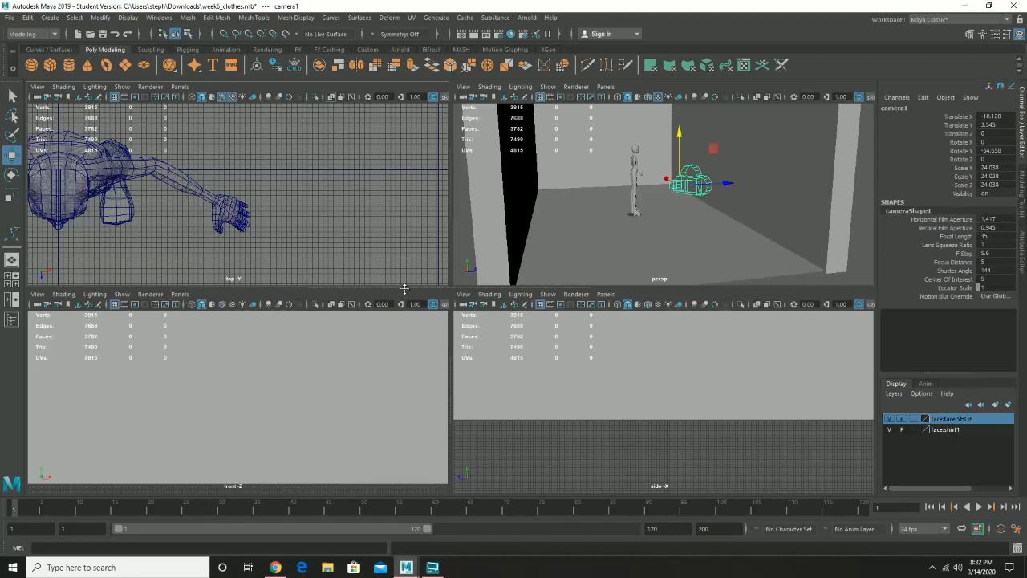
left_click_drag(405, 288, 438, 539)
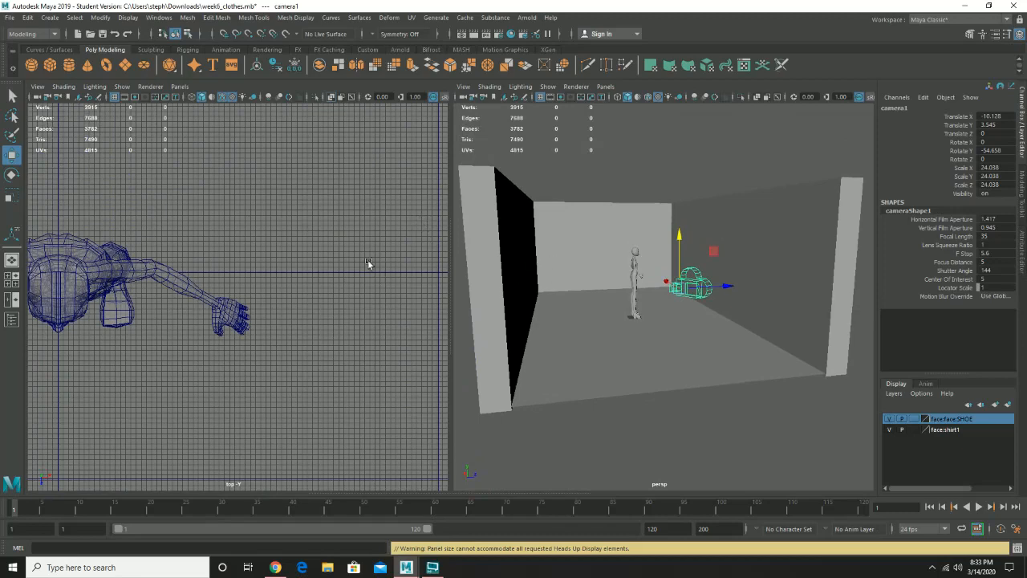
key("space")
left_click_drag(343, 230, 351, 205)
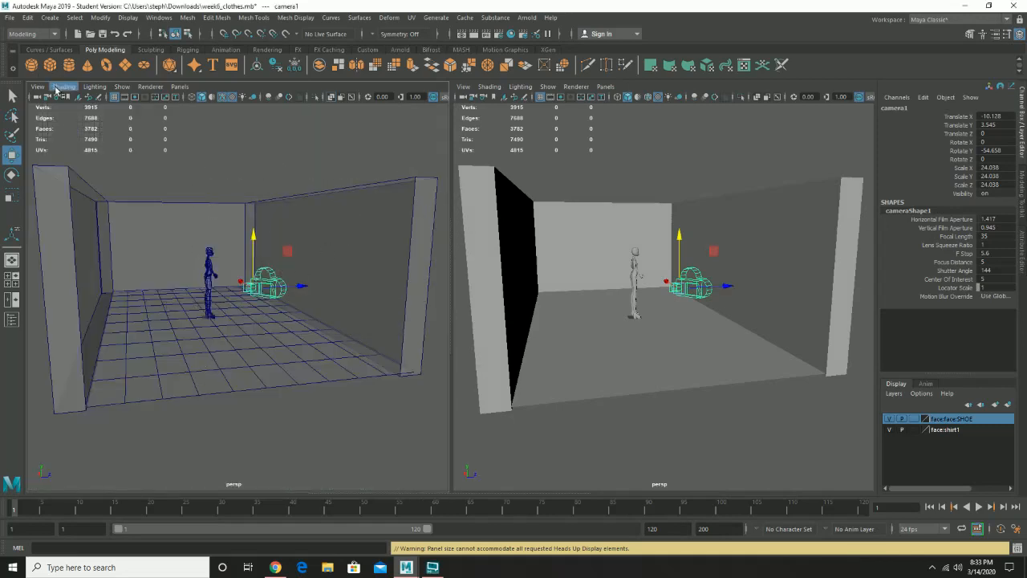
Turn off Wireframe on Shaded and X-Ray in the wireframed perspective viewport
left_click(64, 86)
left_click(45, 90)
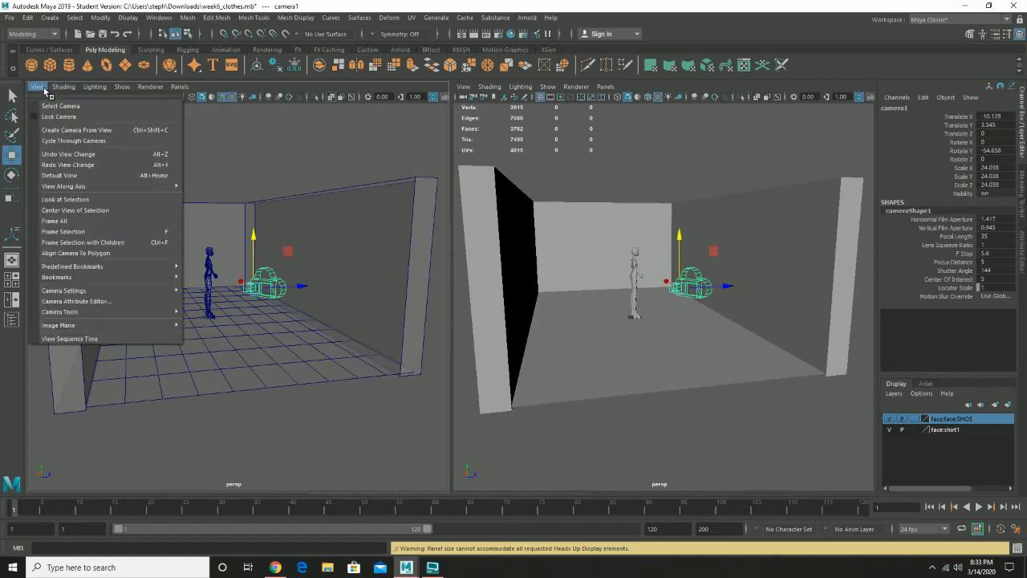
mouse_move(64, 87)
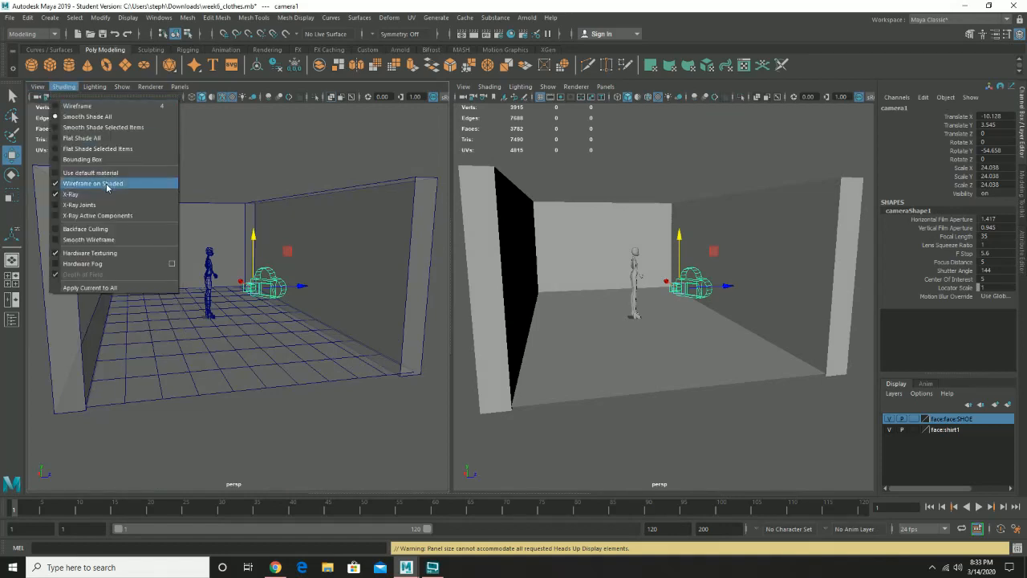
left_click(113, 185)
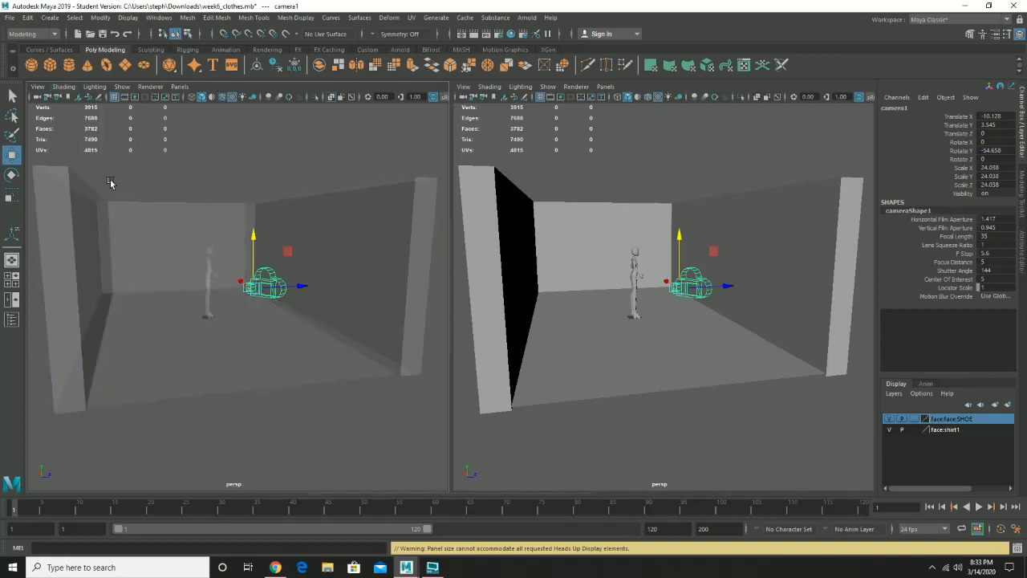
left_click(63, 86)
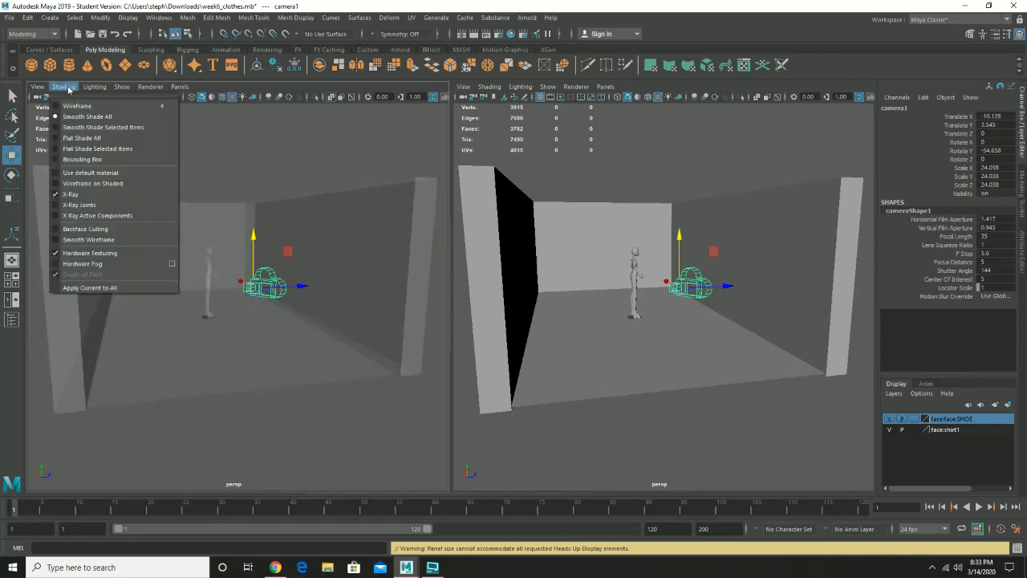
left_click(113, 194)
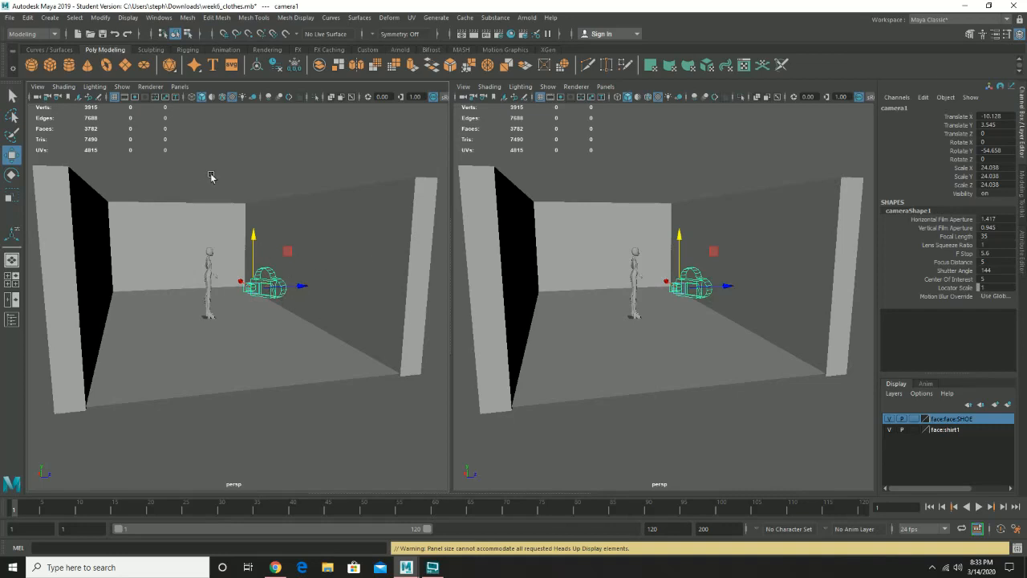
Look through camera1 in one viewport and move the camera to about X -13.3, Y 3.1, Z 3.8 from the other
left_click(180, 86)
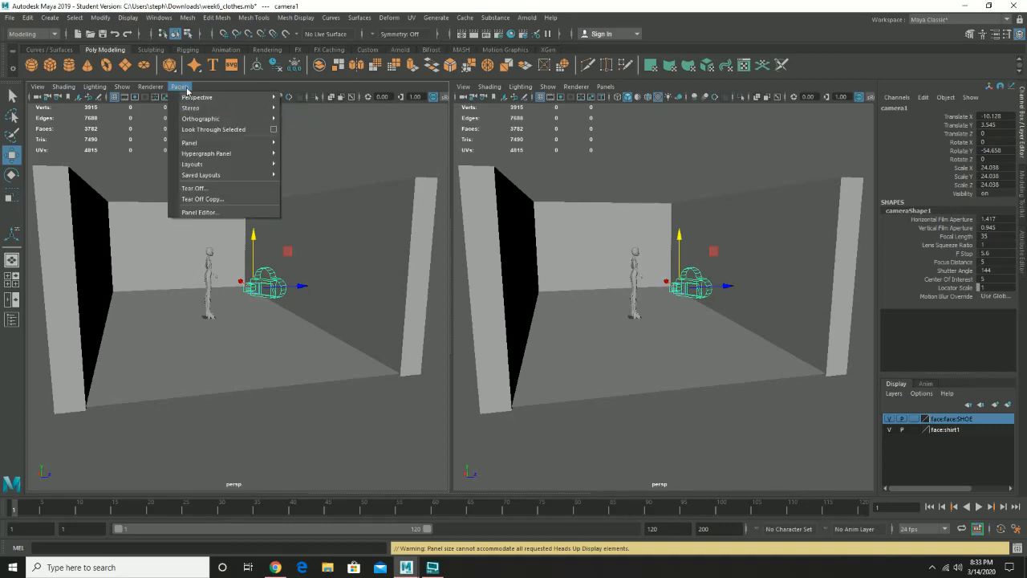
mouse_move(191, 100)
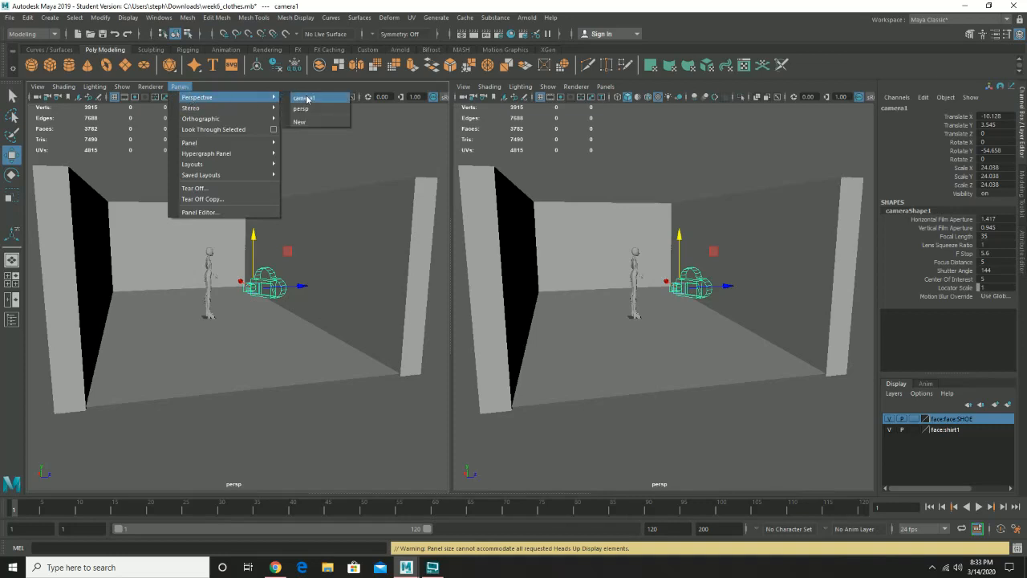
left_click(305, 98)
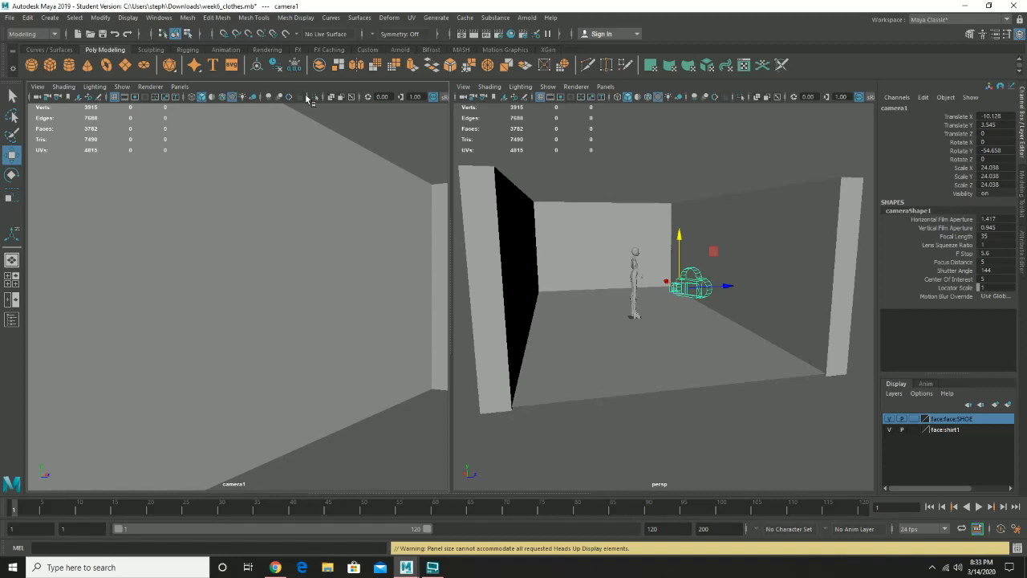
left_click_drag(678, 246, 824, 303)
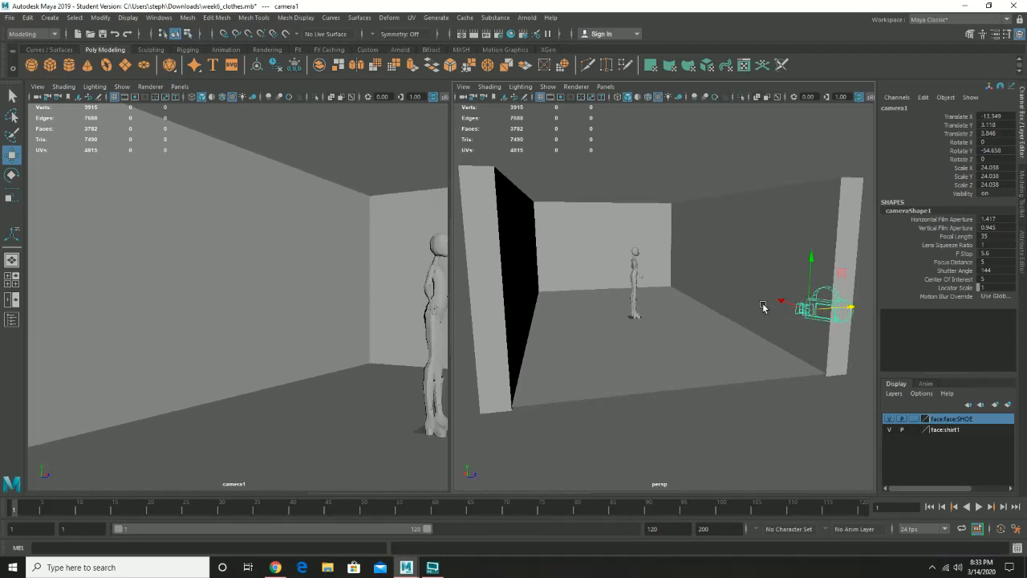
Try shifting the camera's pivot in front of its lens, and save the scene as a student version file
key("d")
left_click_drag(803, 311, 790, 312)
key("ctrl+s")
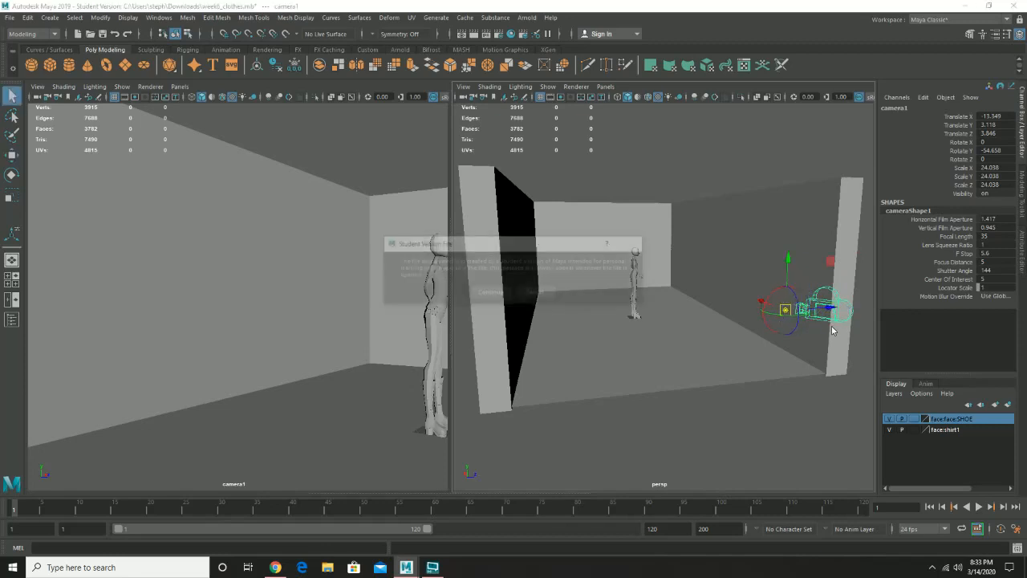
left_click(498, 294)
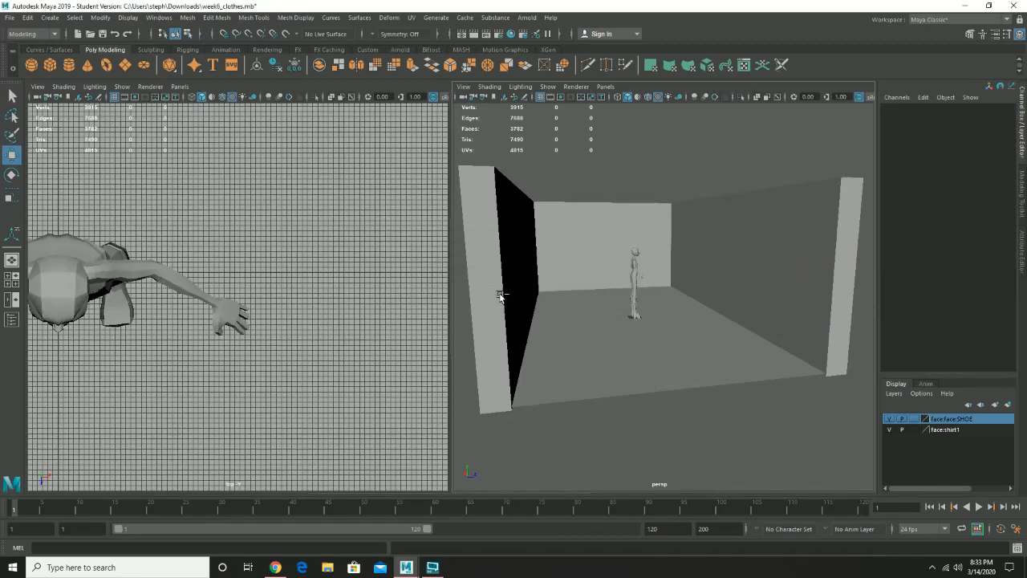
Switch the top view back to perspective and undo the camera's removal and its pivot shift
key("space")
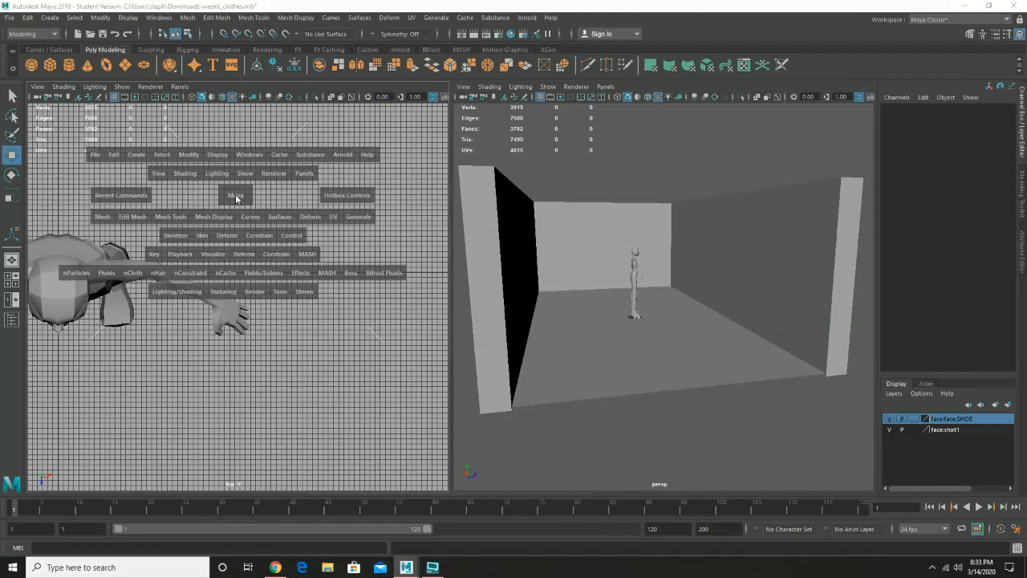
left_click_drag(237, 198, 241, 171)
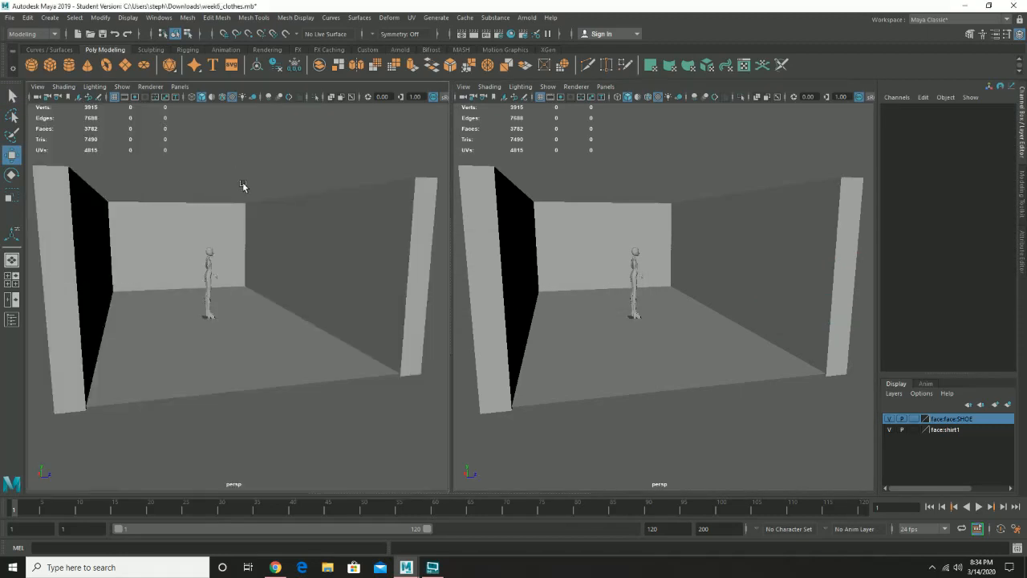
key("ctrl+z")
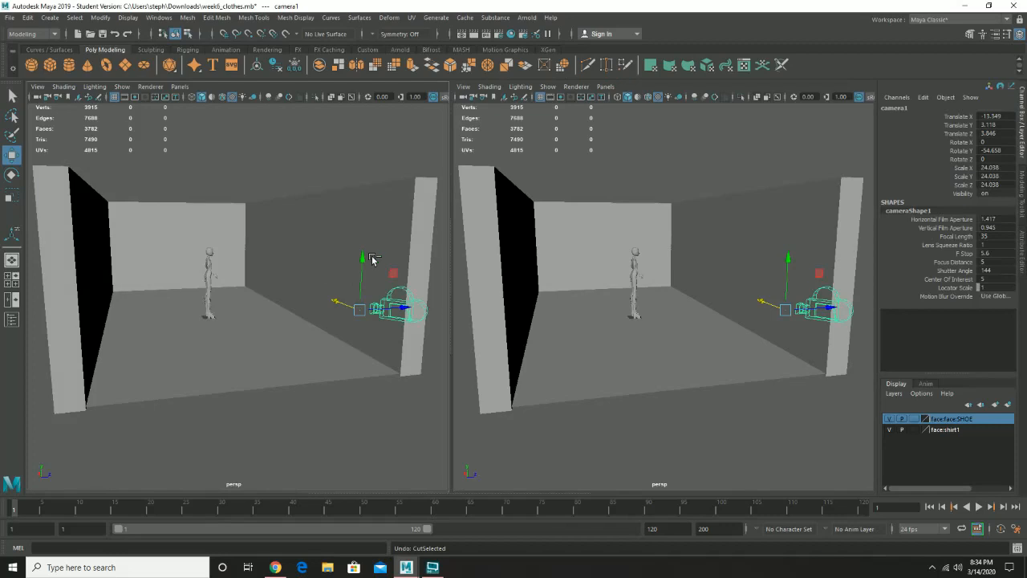
key("ctrl+z")
Move the camera forward to about -11.3 in X and look through camera1 in one viewport
left_click(420, 321)
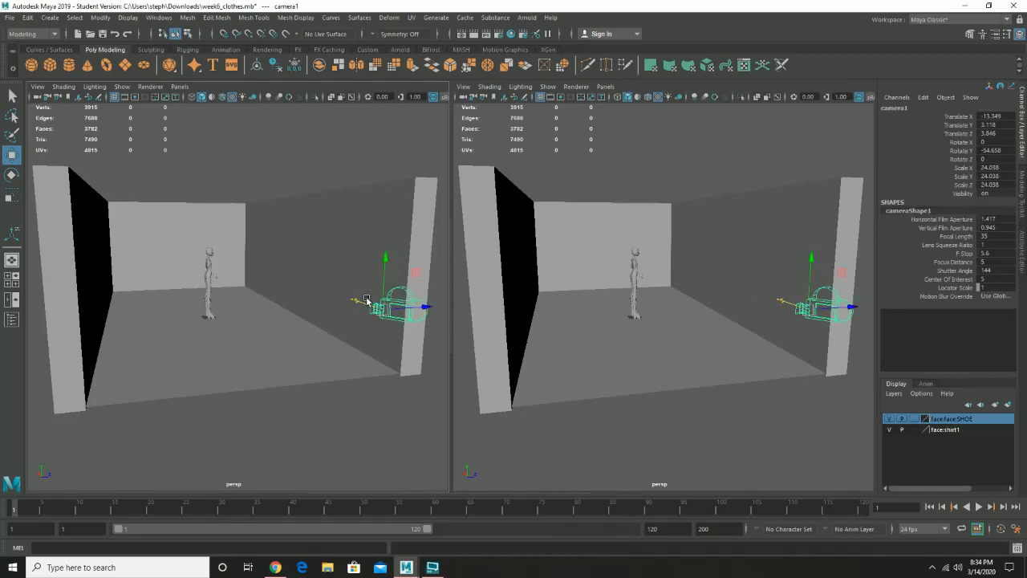
left_click_drag(365, 300, 329, 297)
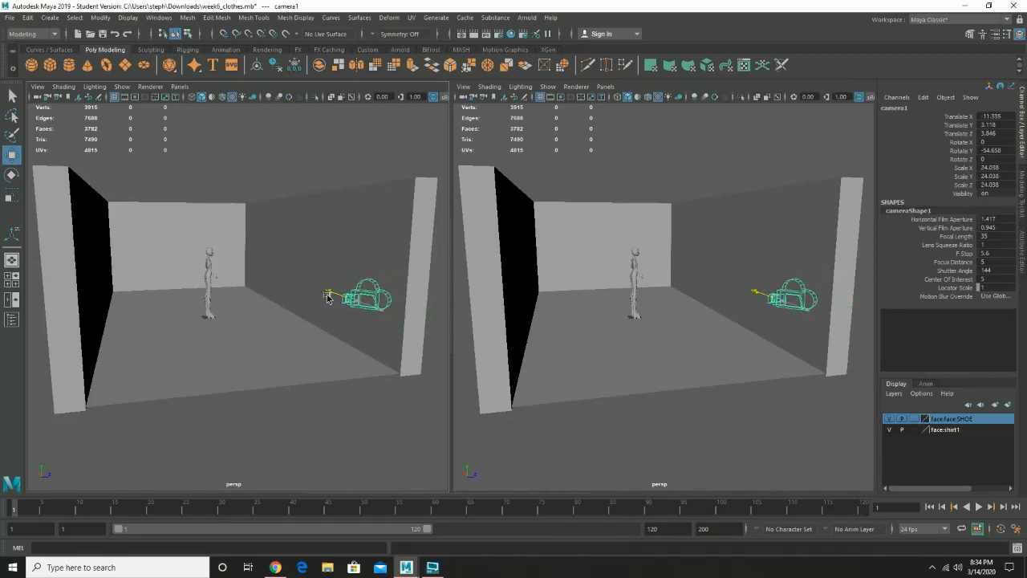
left_click(180, 87)
mouse_move(203, 98)
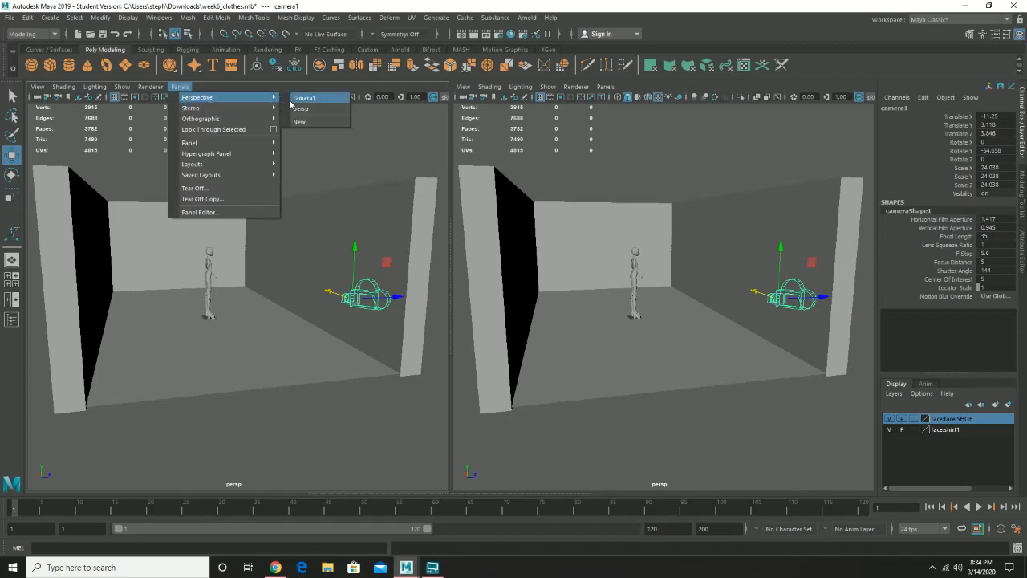
left_click(303, 98)
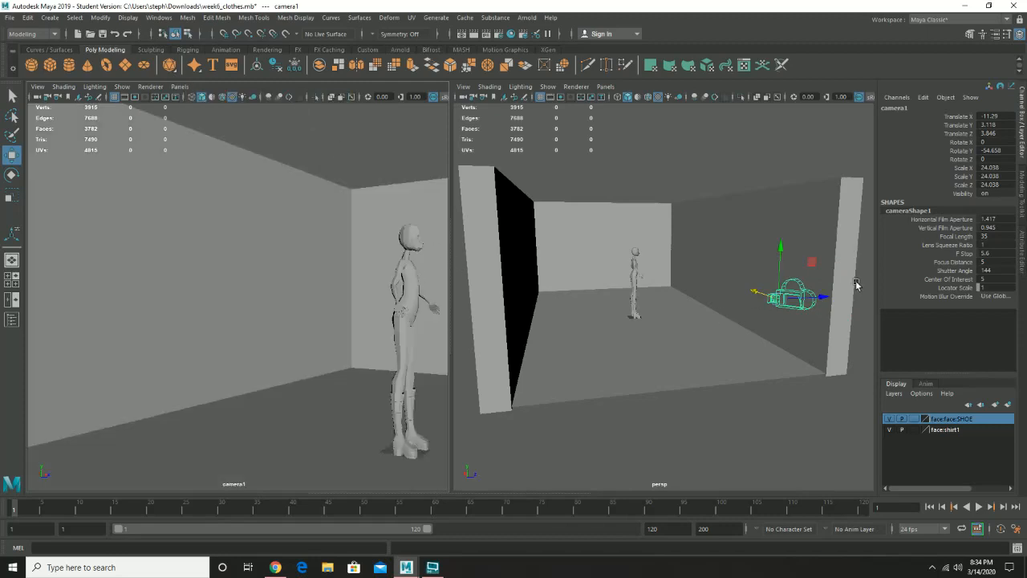
Orbit camera1 to about -11.4 in Rotate X and -85.1 in Rotate Y, framing the character against the end wall
mouse_move(699, 284)
left_mouse_down("alt")
mouse_move(710, 289)
mouse_move(695, 286)
left_mouse_up("alt")
left_click_drag(345, 252, 369, 257, "alt")
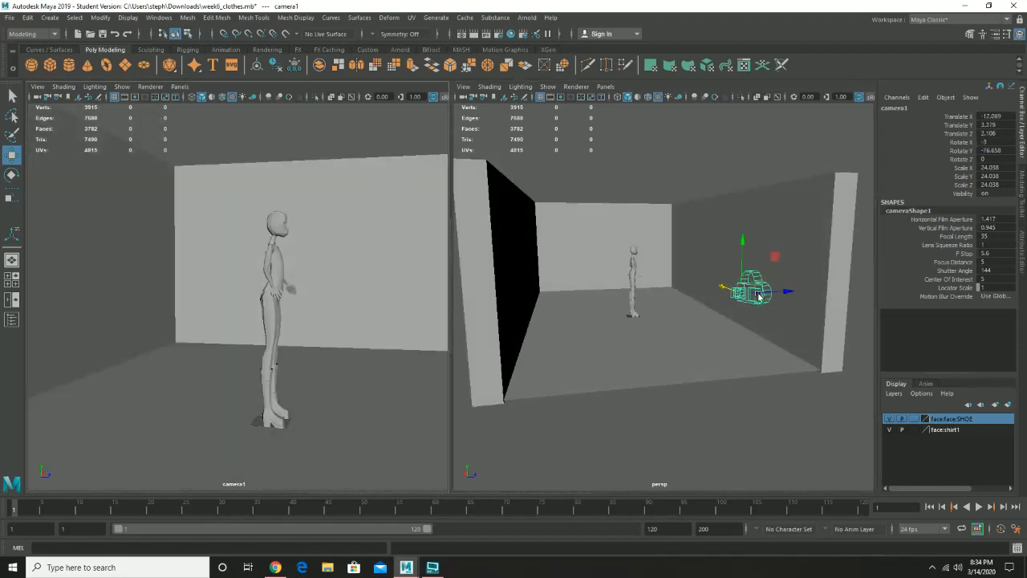
left_click_drag(412, 305, 344, 321, "alt")
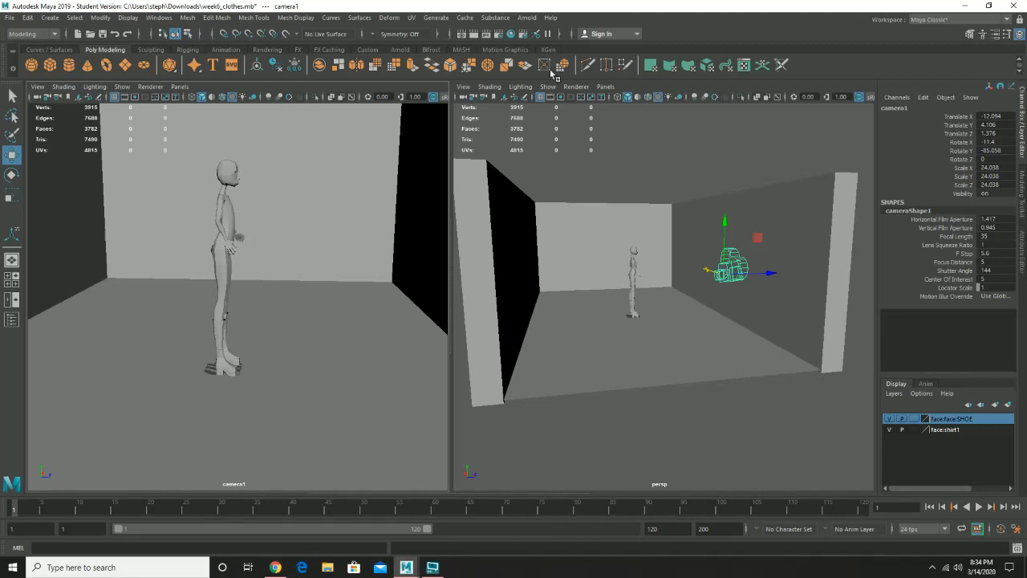
Switch the Render View to the Maya Software renderer, render the current frame, and move the render window clear of the camera1 view
left_click(463, 33)
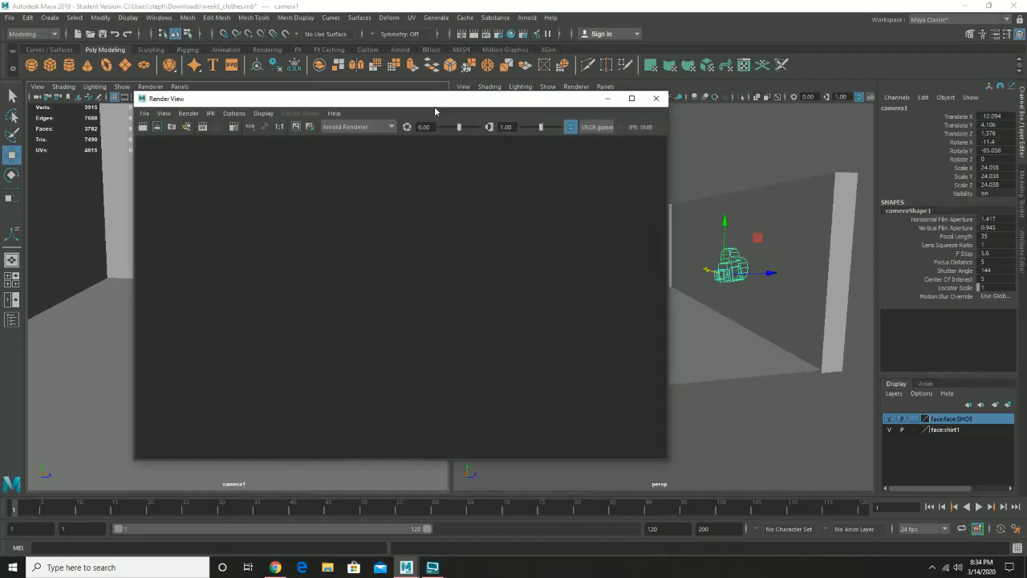
left_click(381, 128)
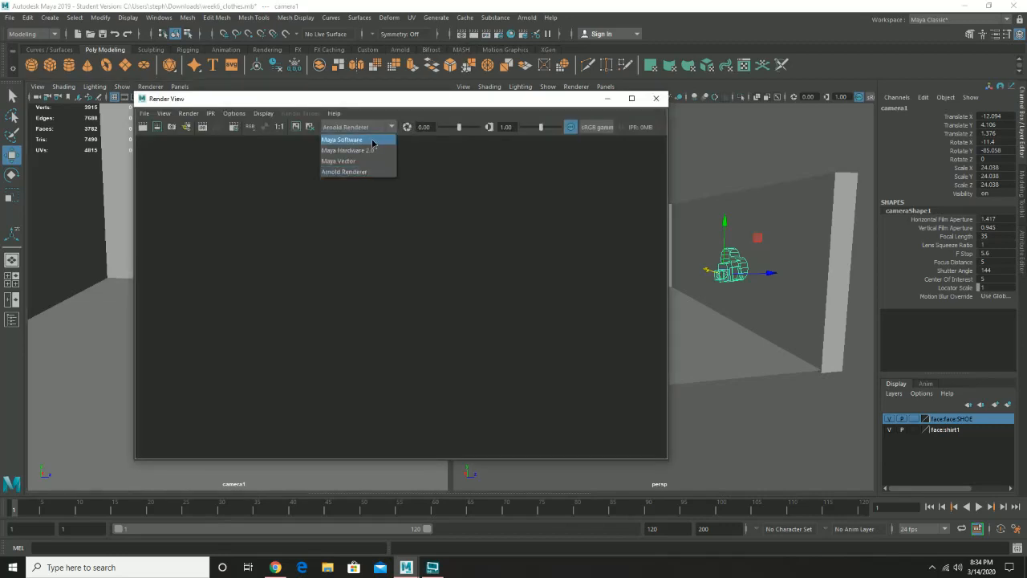
left_click(372, 140)
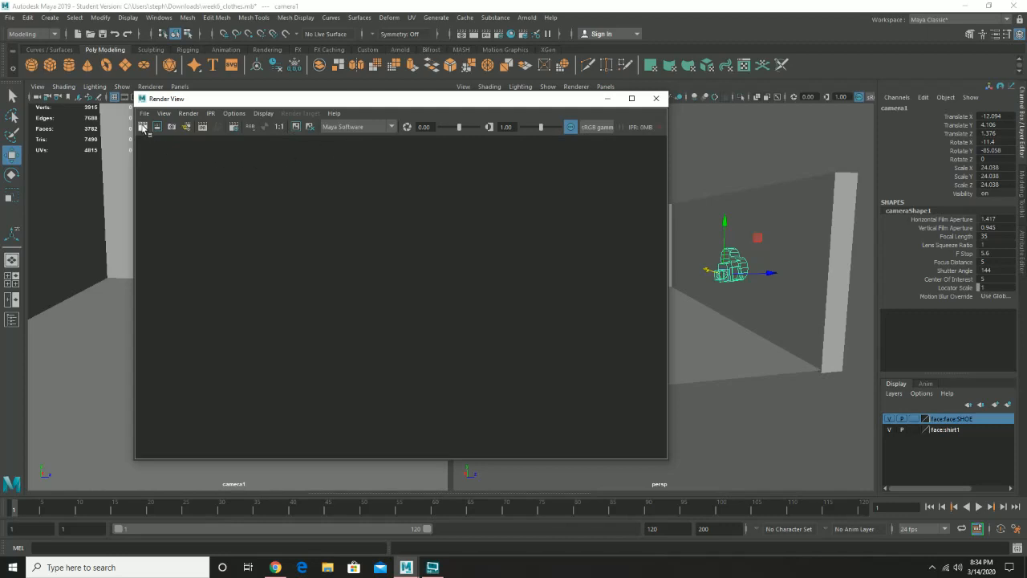
left_click(110, 156)
left_click(143, 127)
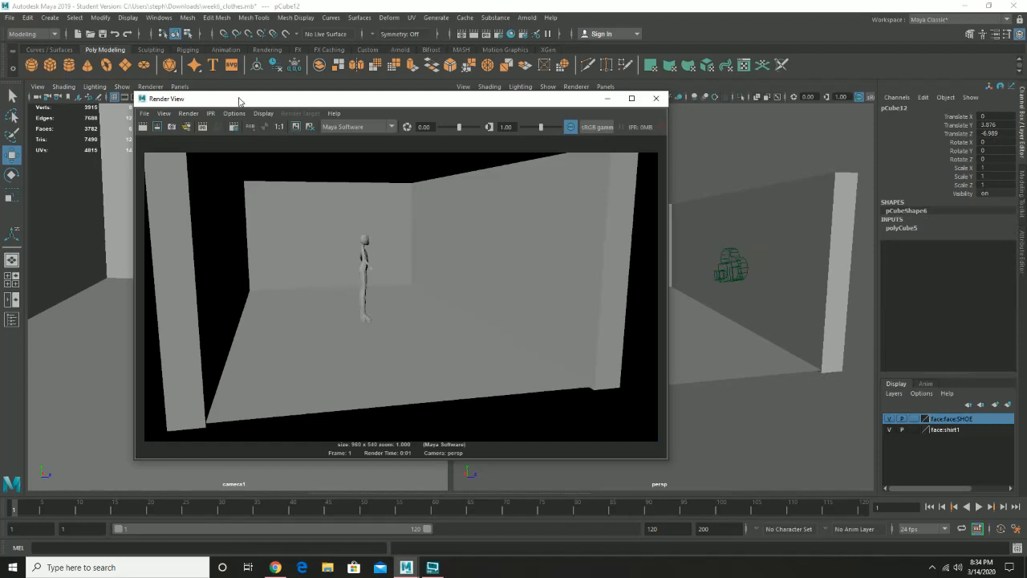
left_click_drag(241, 99, 535, 83)
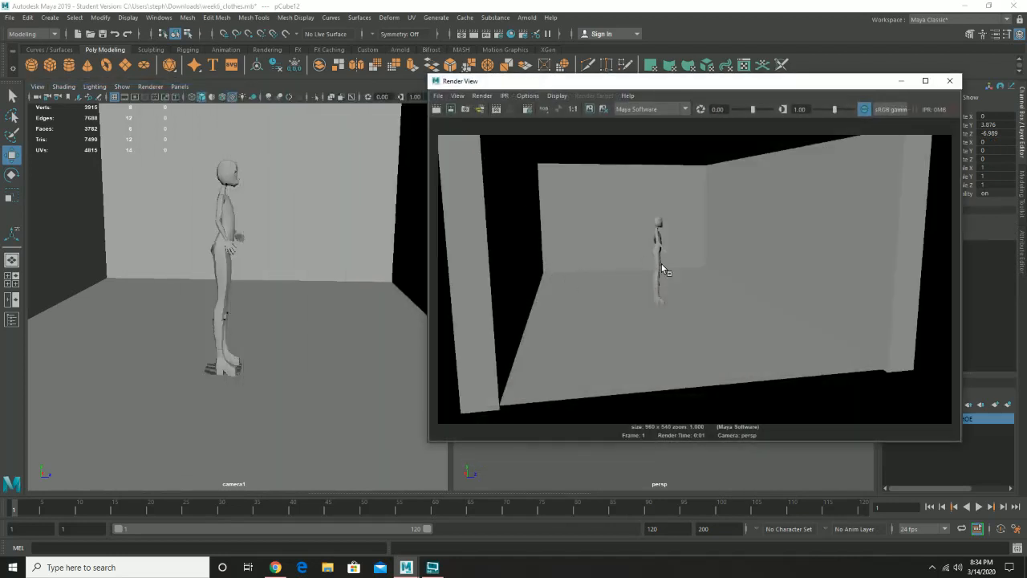
Select the end wall in the camera1 view, render the frame again, and close the Render View
left_click(240, 207)
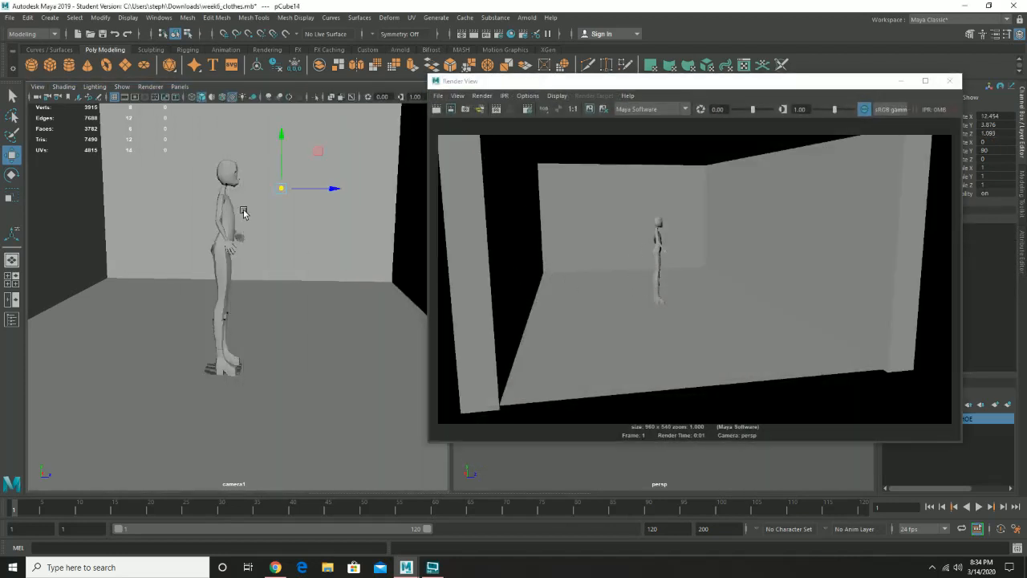
left_click(437, 110)
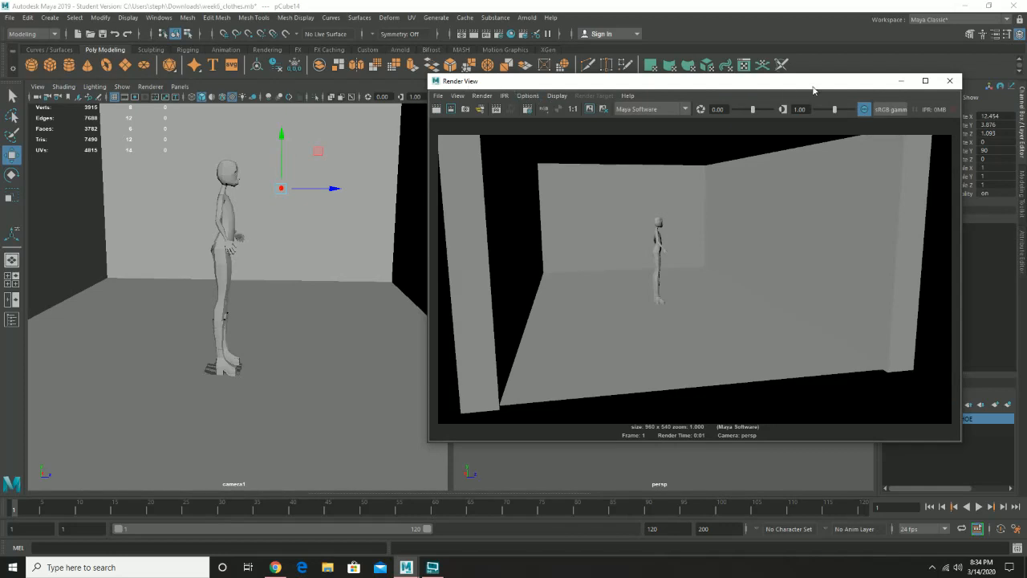
left_click(949, 80)
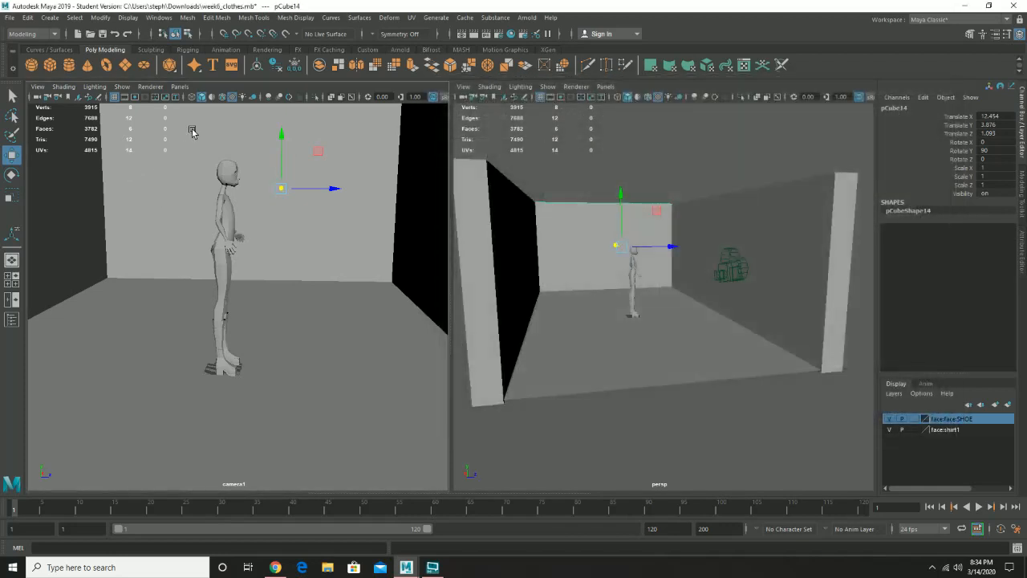
Display the resolution gate in the camera1 view through its camera settings
left_click(64, 88)
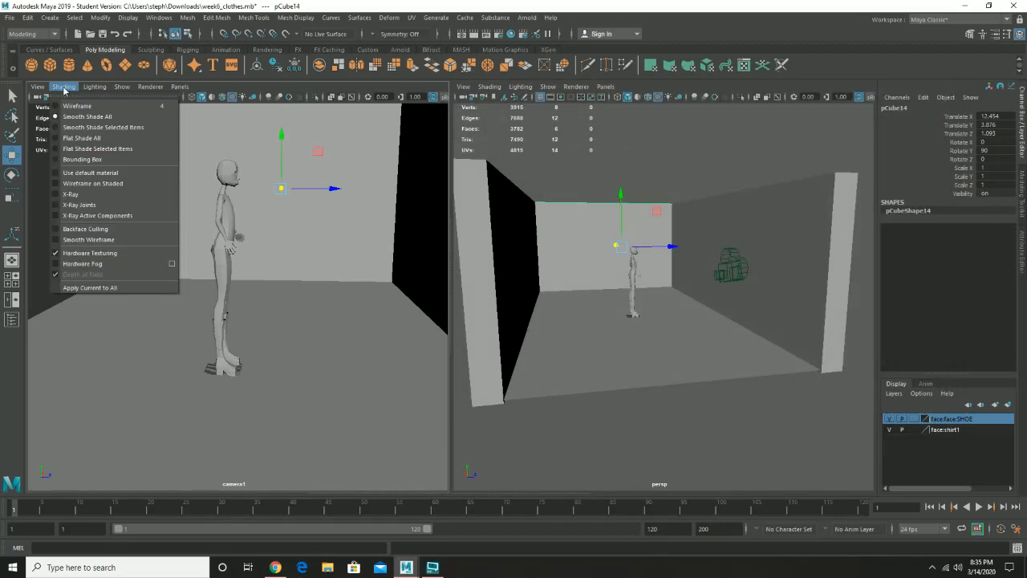
mouse_move(40, 91)
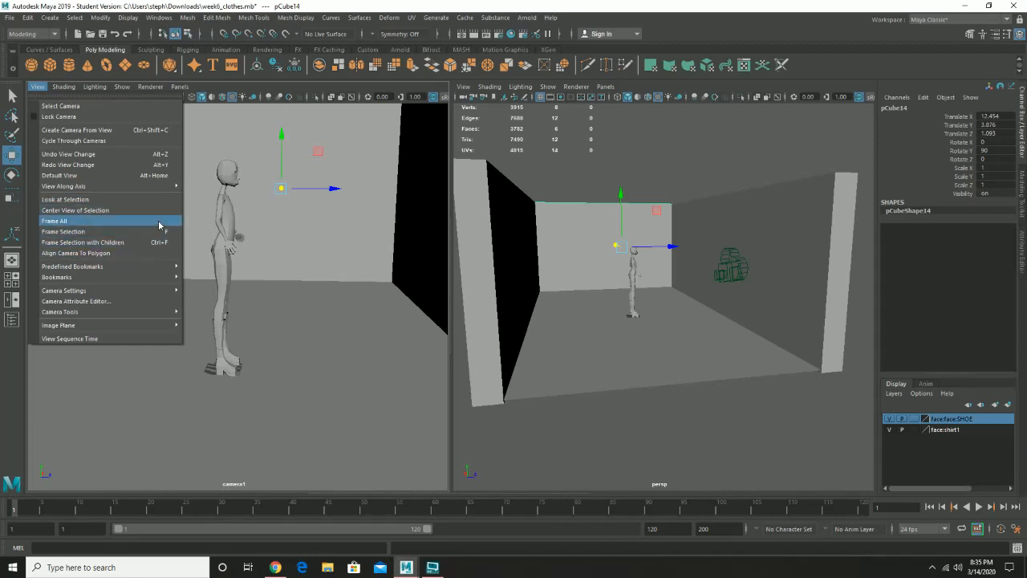
mouse_move(160, 292)
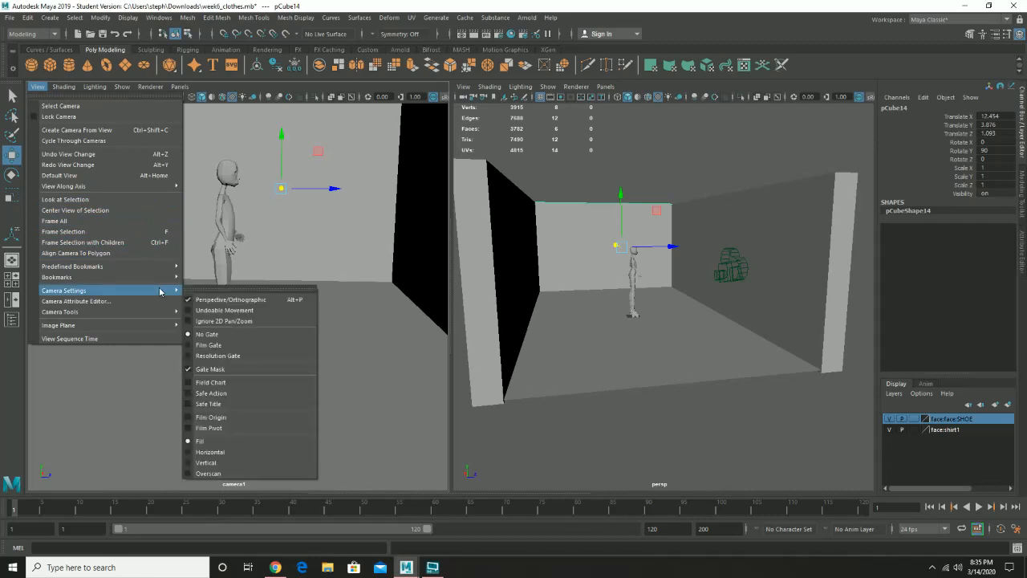
left_click(242, 356)
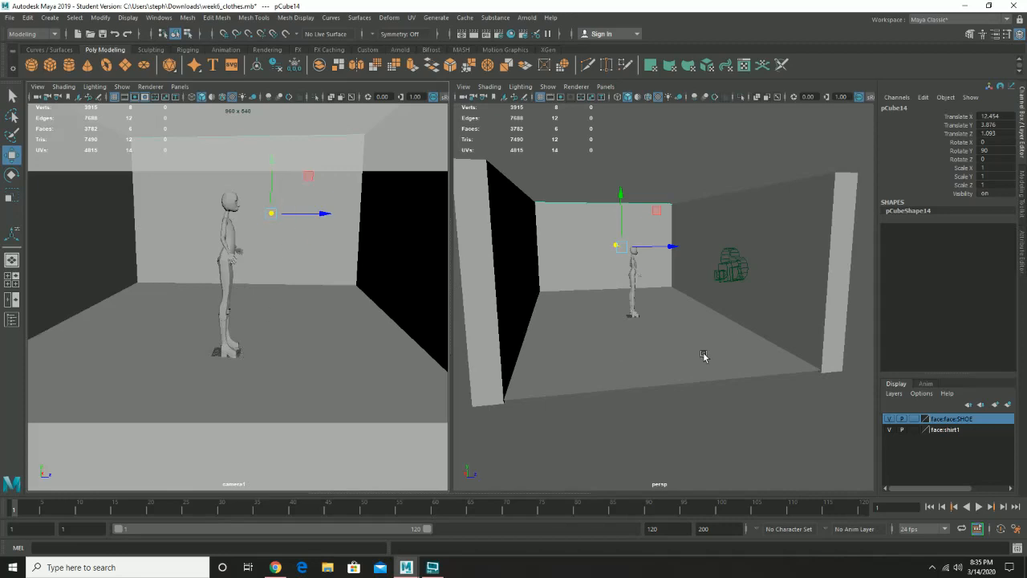
Raise camera1 to about 4.73 in Translate Y, render the current frame, and close the Render View
left_click(737, 271)
left_click_drag(723, 234, 723, 218)
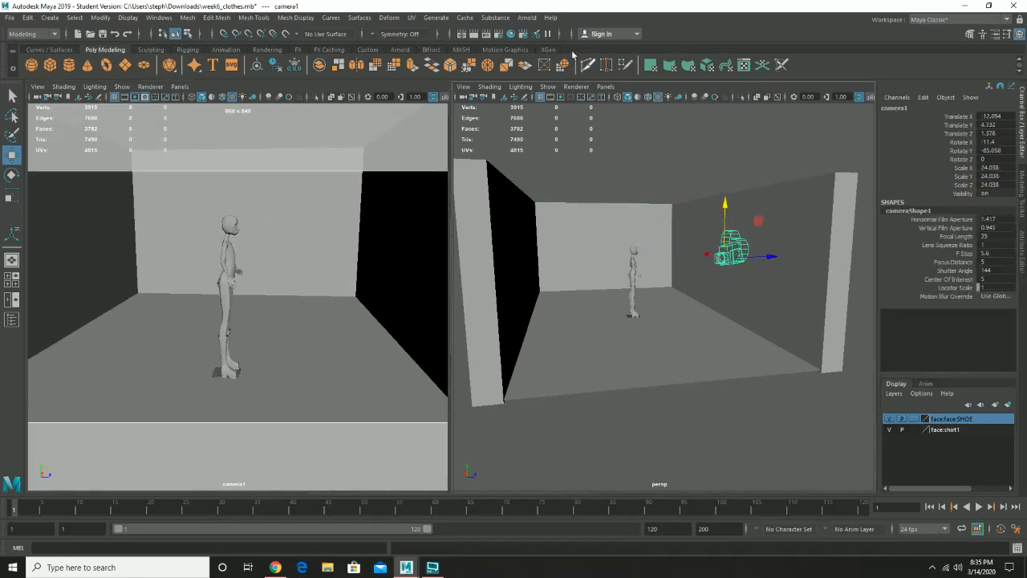
left_click(474, 34)
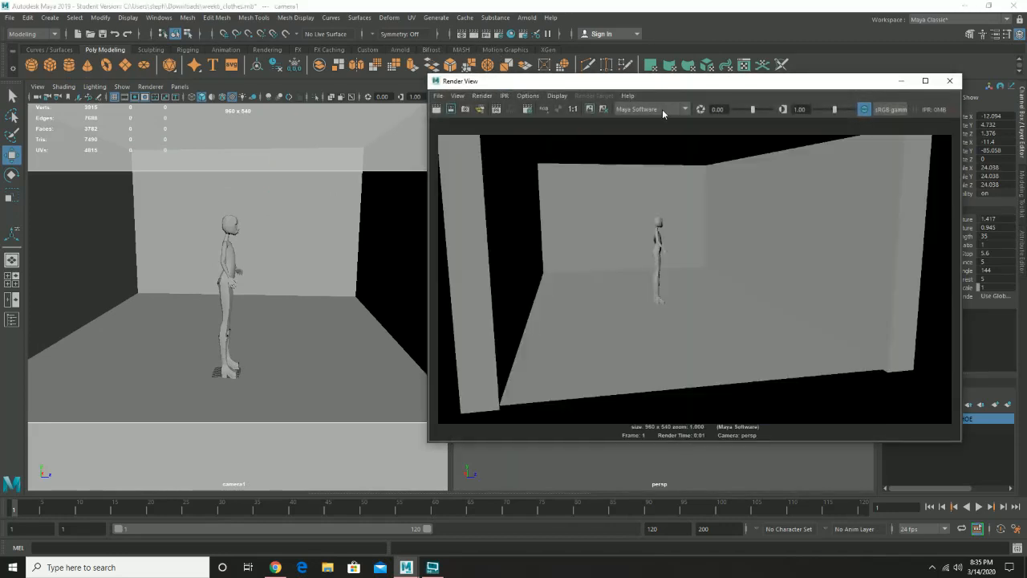
left_click(950, 81)
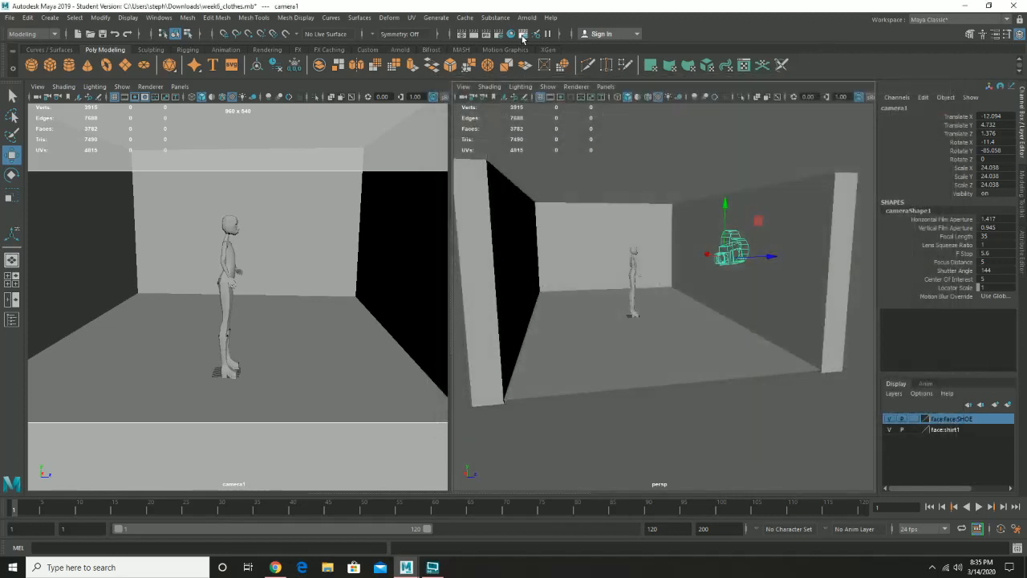
Set the renderable camera to camera1 in the render settings, accepting the student version autosave
left_click(499, 35)
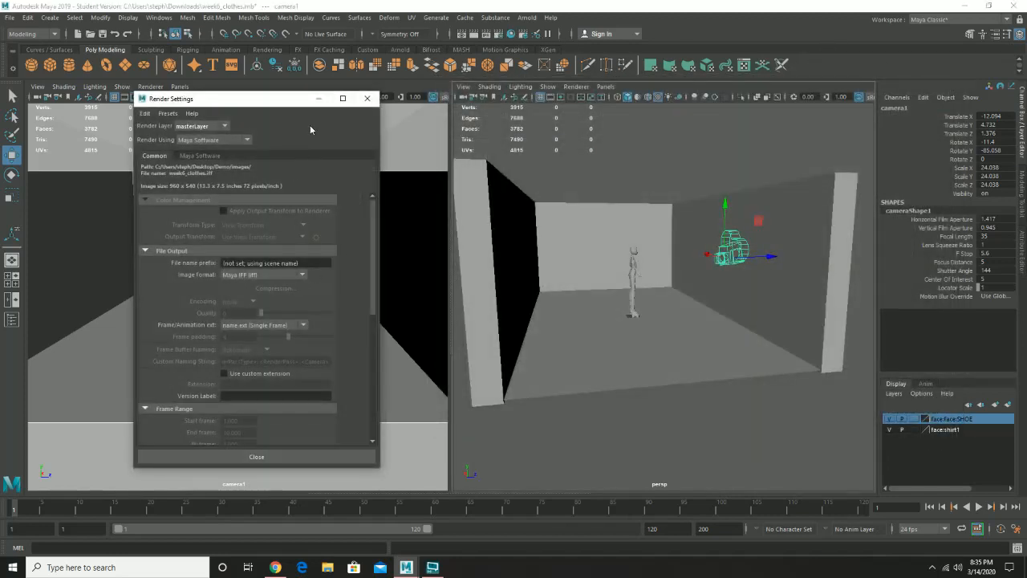
left_click_drag(282, 99, 625, 84)
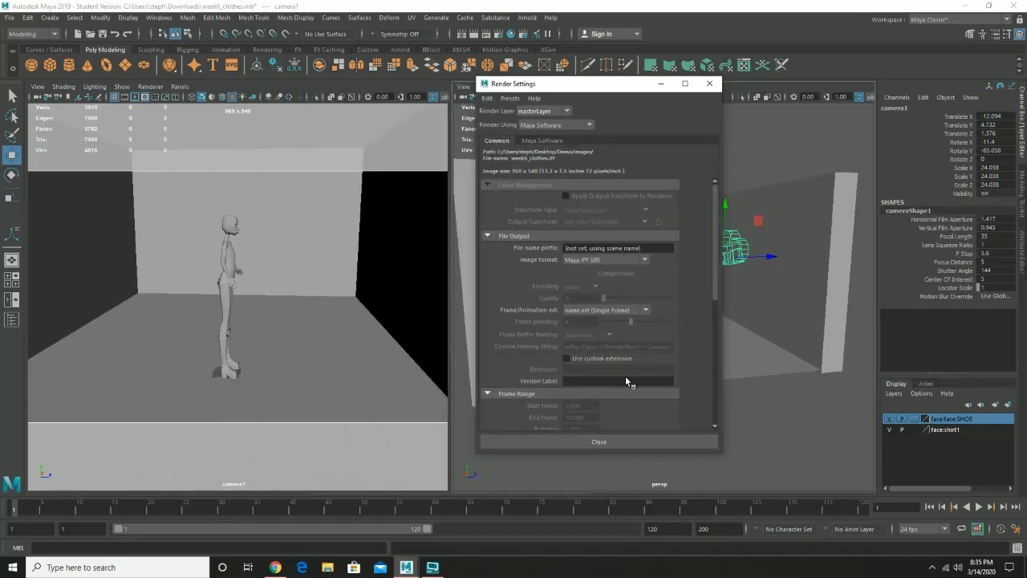
scroll(603, 349, "down", 5)
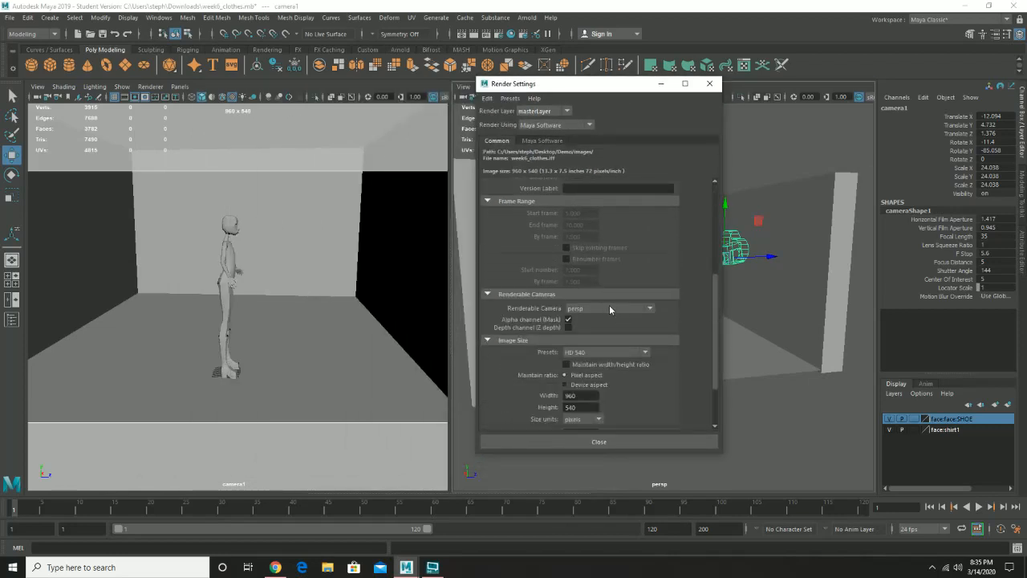
left_click(609, 308)
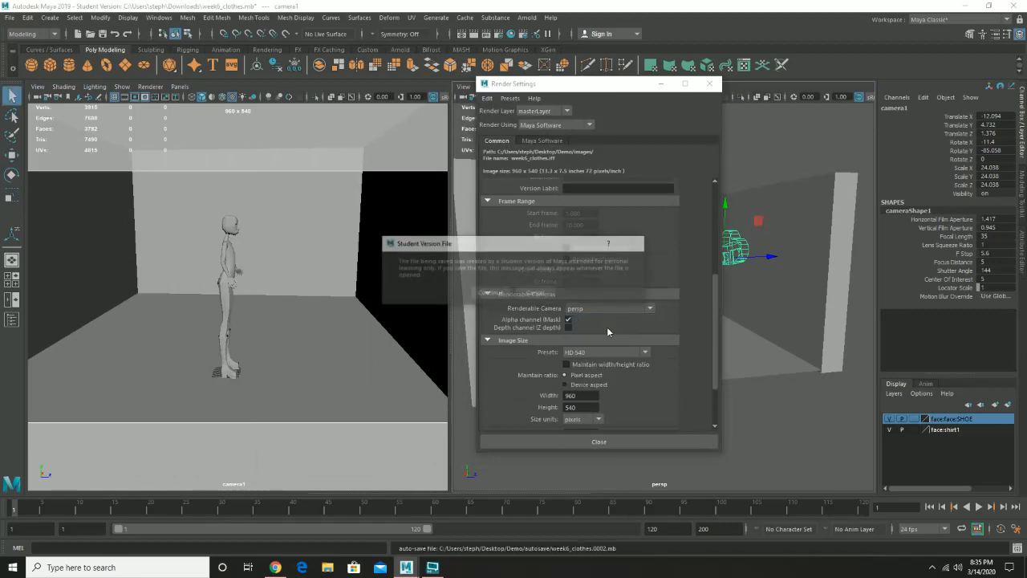
left_click(489, 292)
left_click(590, 310)
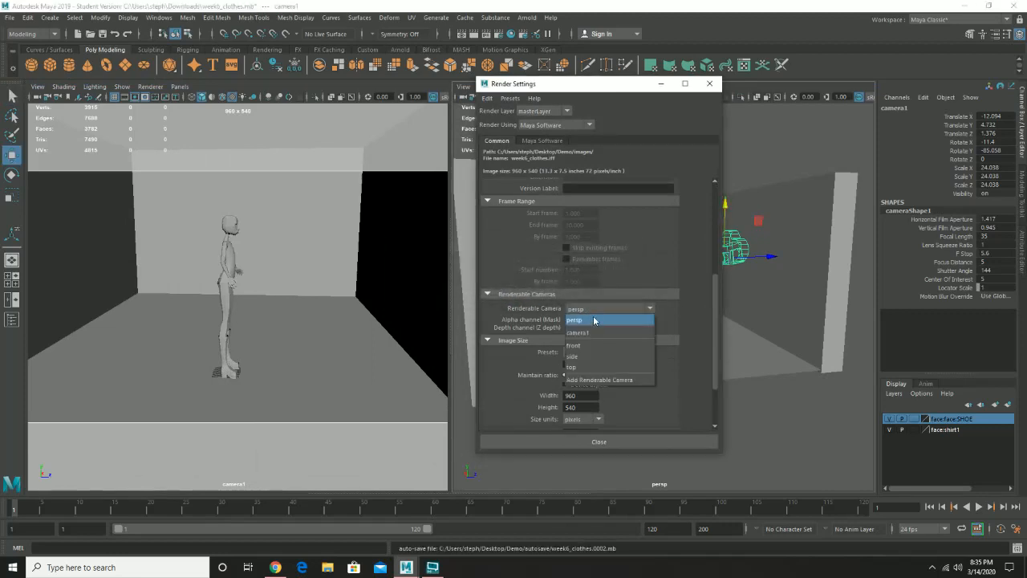
left_click(592, 332)
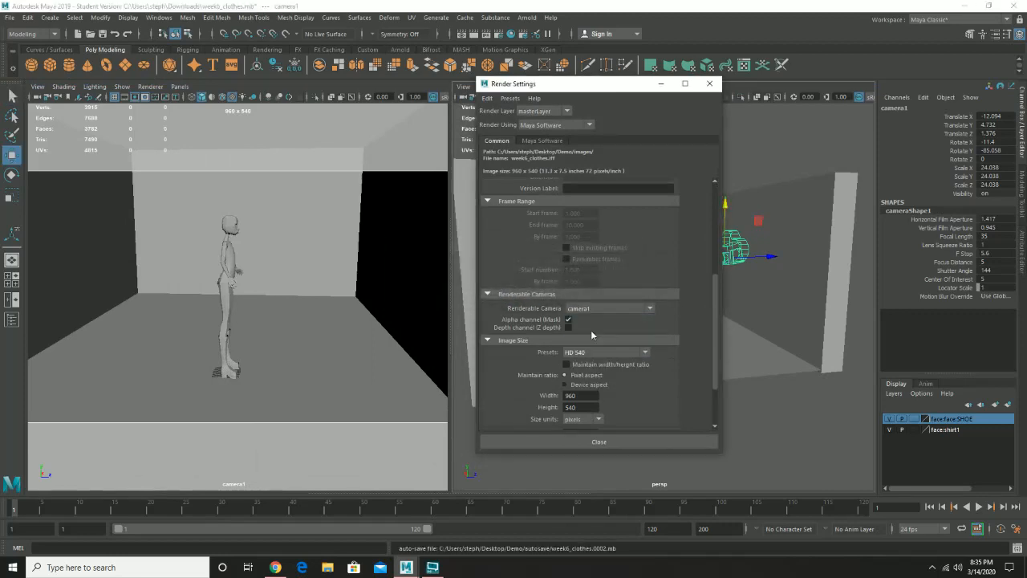
Render the current frame through camera1, and close both the Render View and the render settings
left_click(341, 128)
left_click(472, 34)
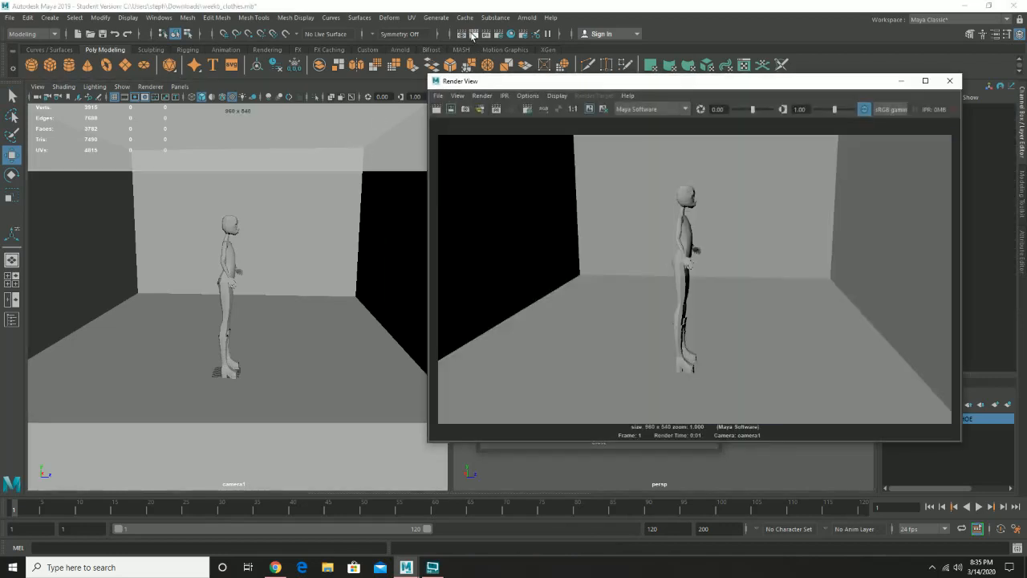
left_click(949, 81)
left_click(709, 83)
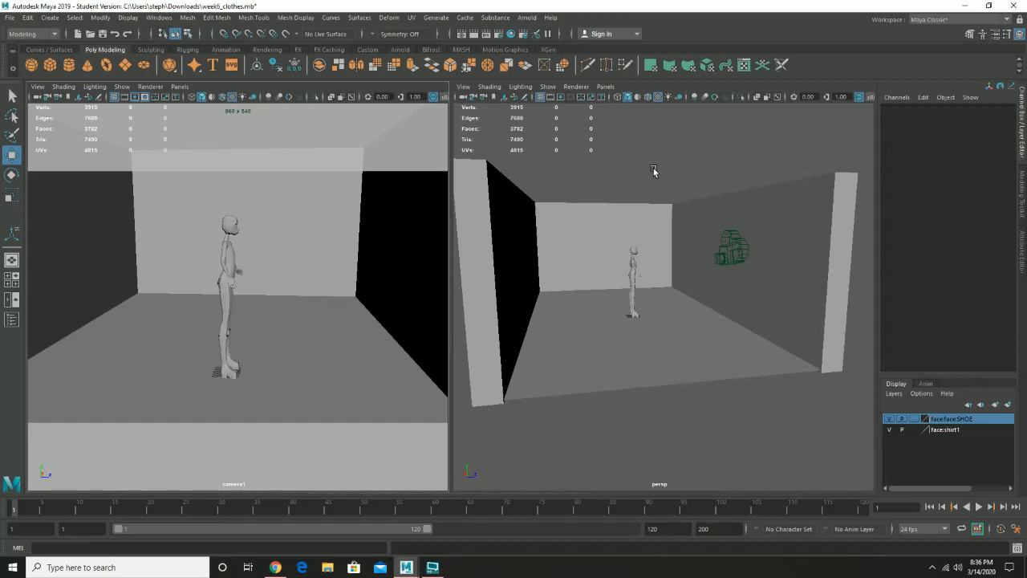
Reopen the render settings, review the file output and frame range sections, and choose camera1 as the renderable camera
left_click(498, 36)
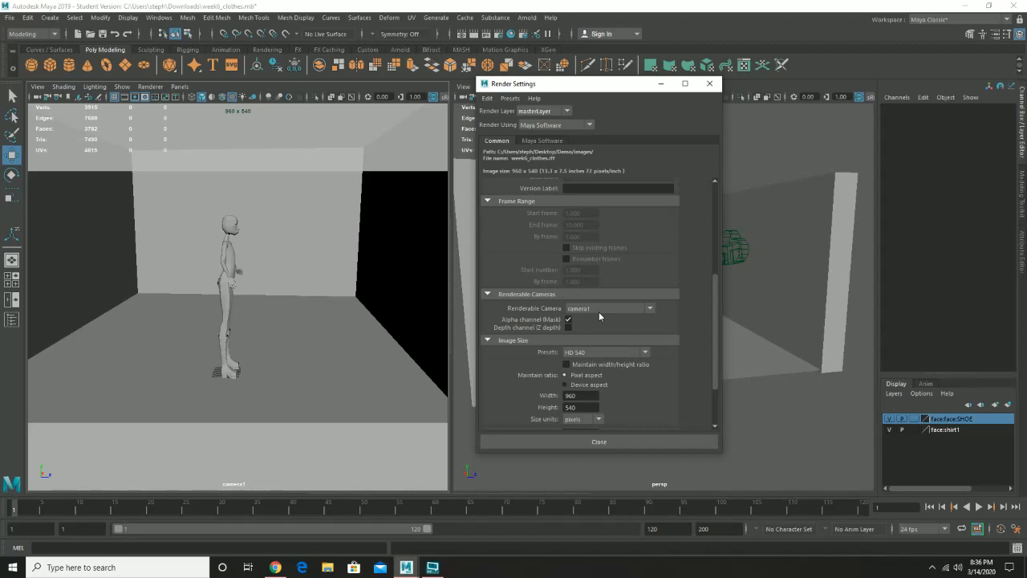
scroll(633, 303, "up", 6)
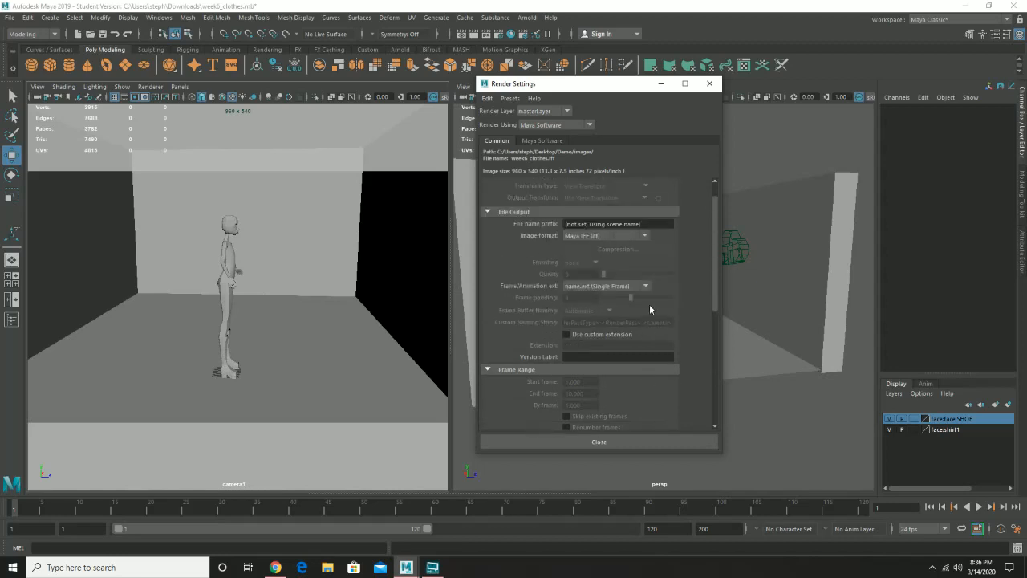
scroll(598, 295, "down", 3)
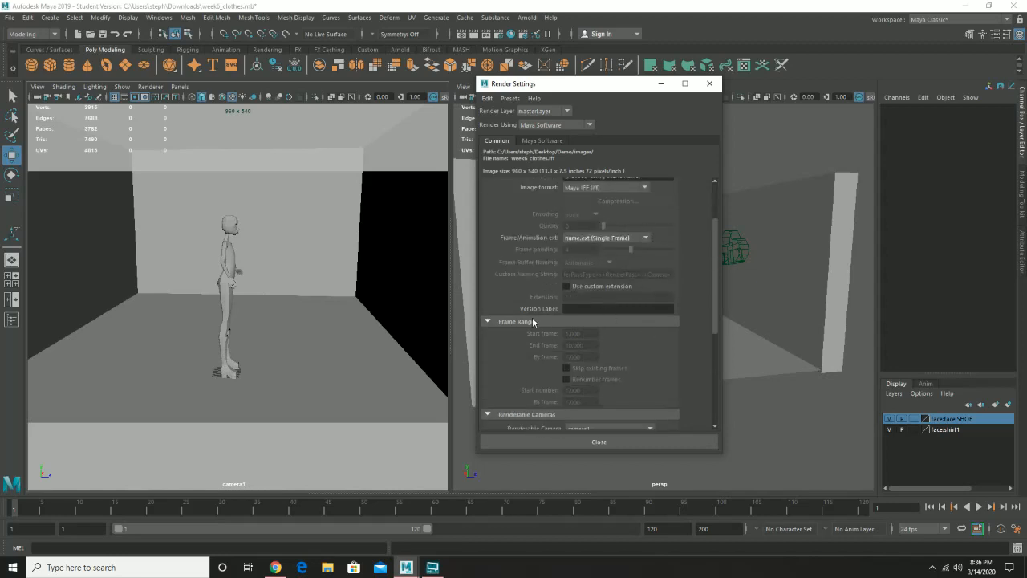
scroll(521, 337, "down", 2)
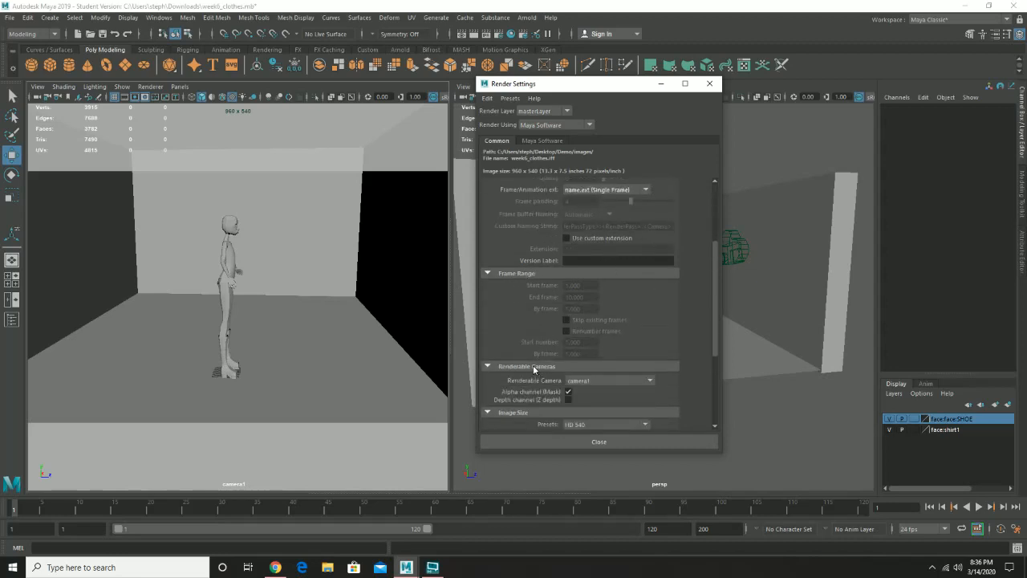
scroll(536, 369, "down", 2)
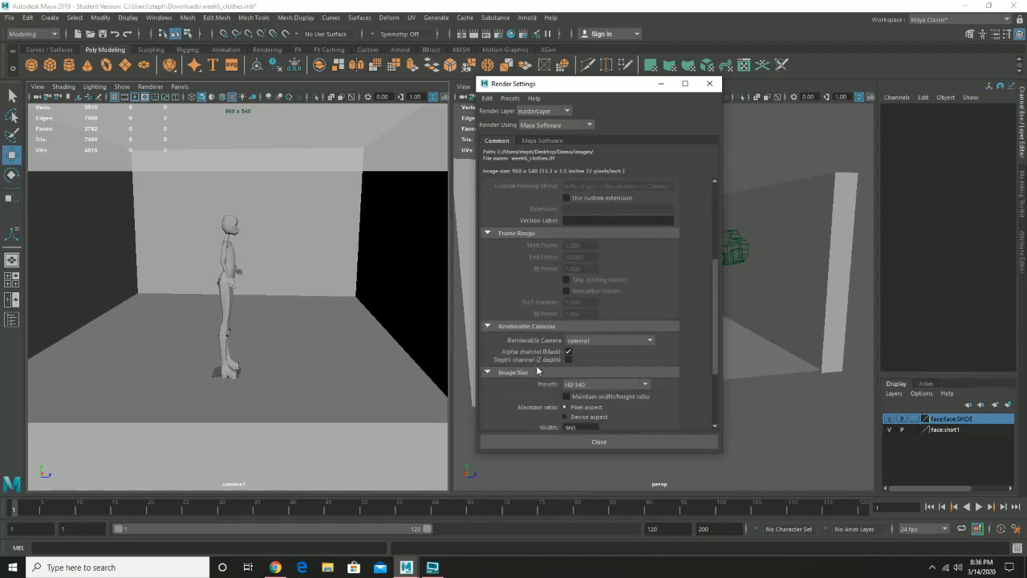
left_click(596, 340)
left_click(595, 352)
Choose the HD 540 image size preset in the render settings
scroll(620, 365, "down", 2)
scroll(605, 322, "down", 3)
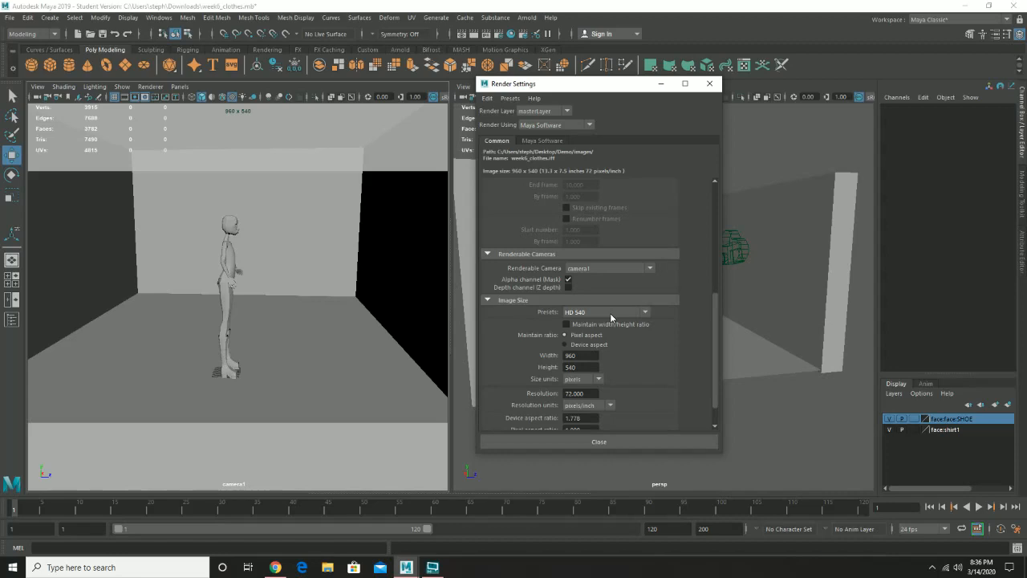
left_click(609, 313)
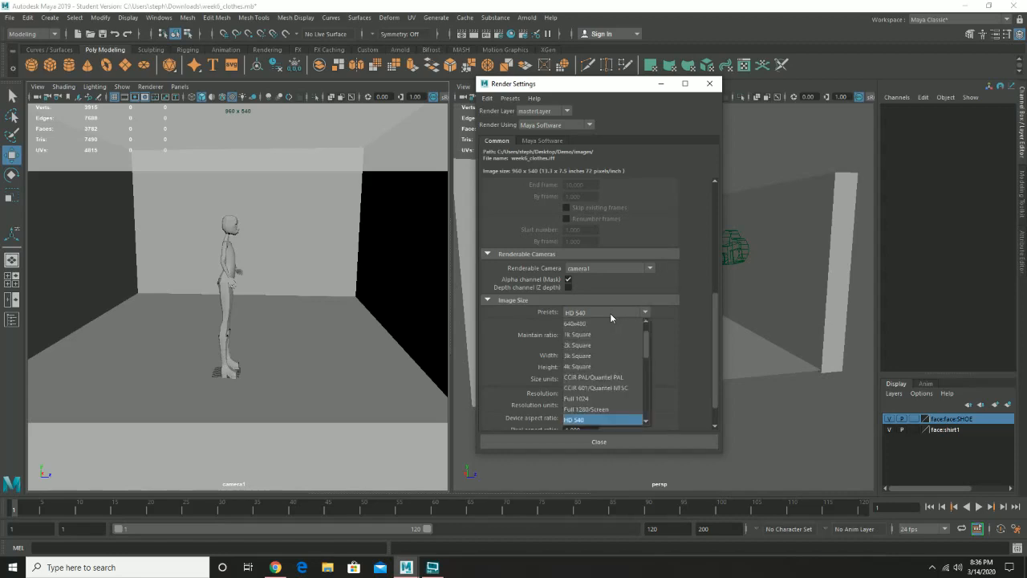
left_click(646, 423)
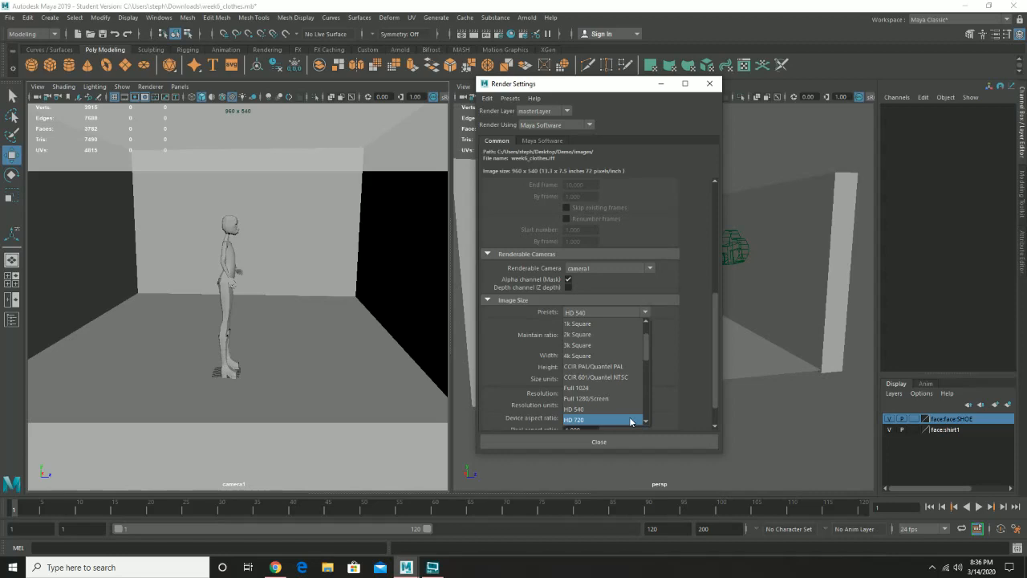
left_click(624, 410)
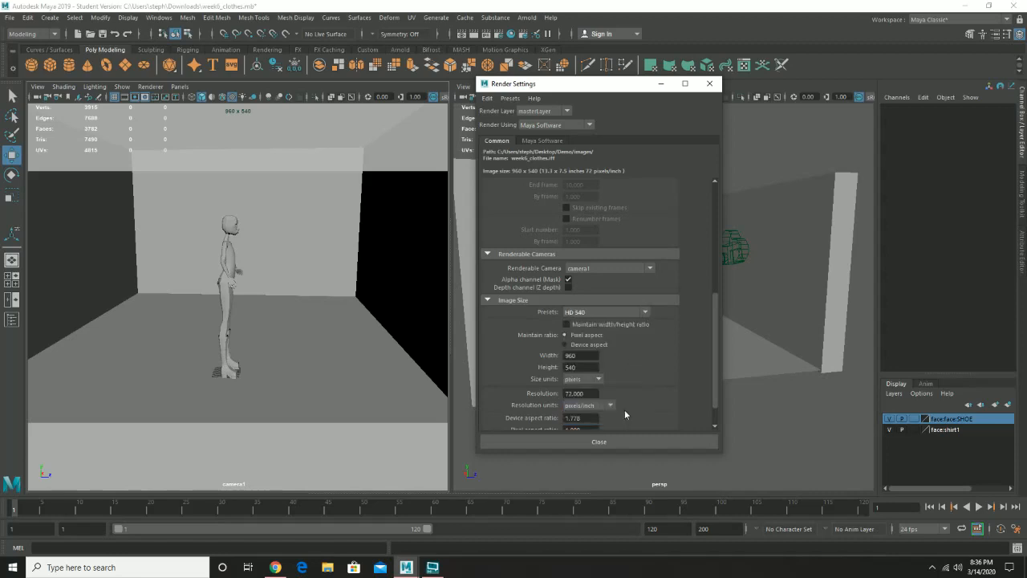
Render the current frame again with the HD 540 size, and close the Render View
left_click(474, 34)
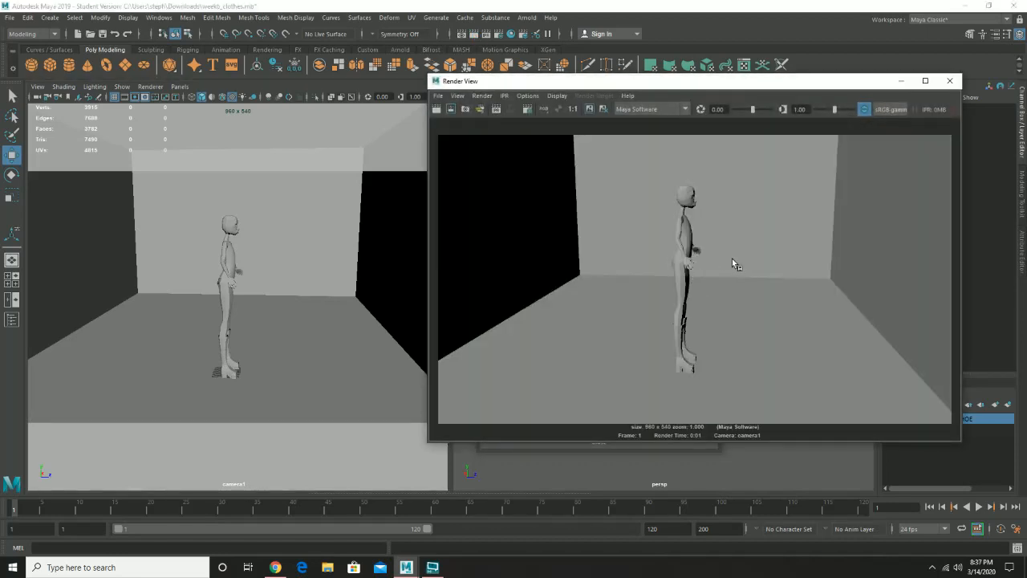
left_click(434, 82)
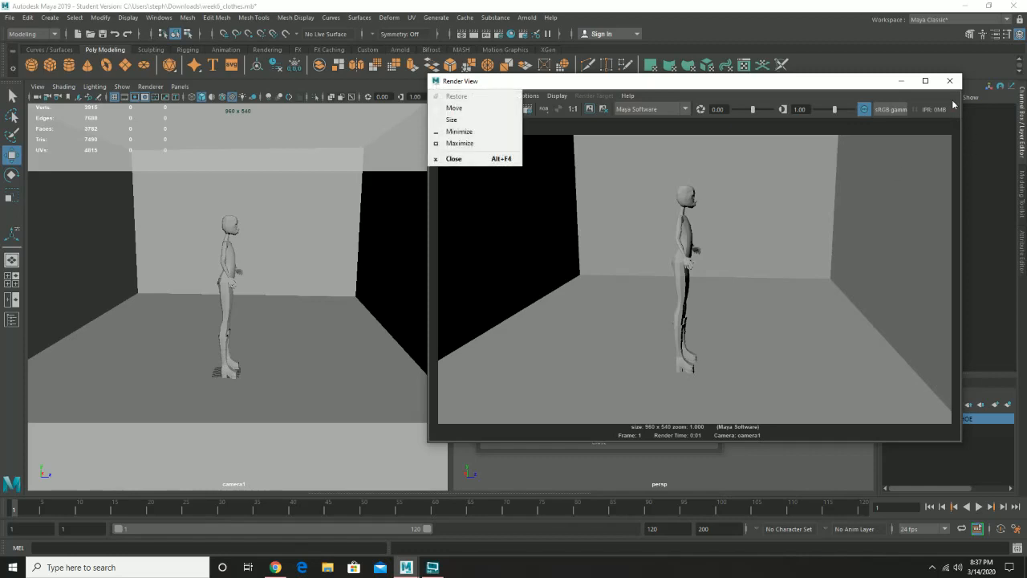
left_click(951, 82)
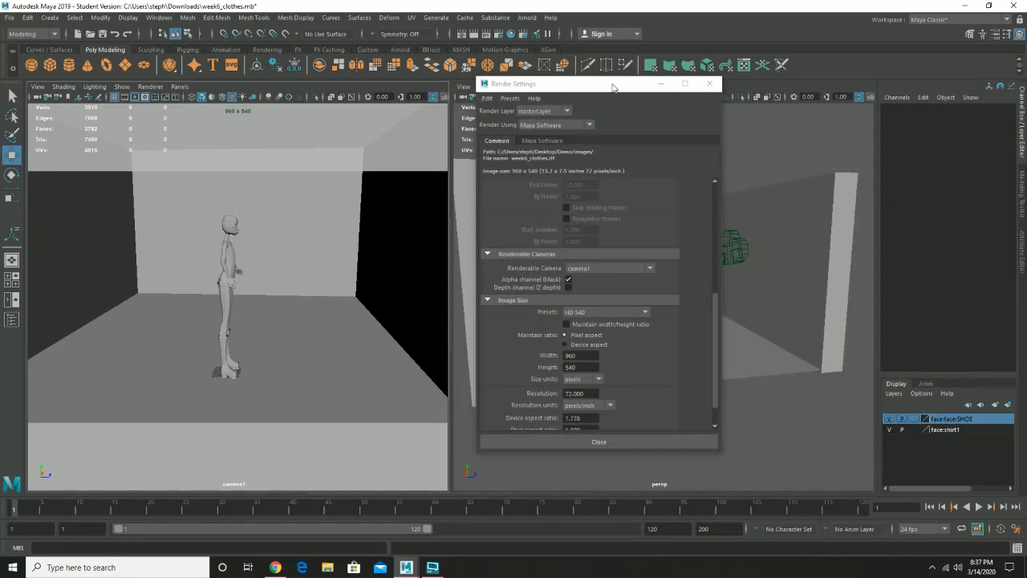
Close the render settings and check the resolution gate option in camera1's camera settings
left_click(709, 83)
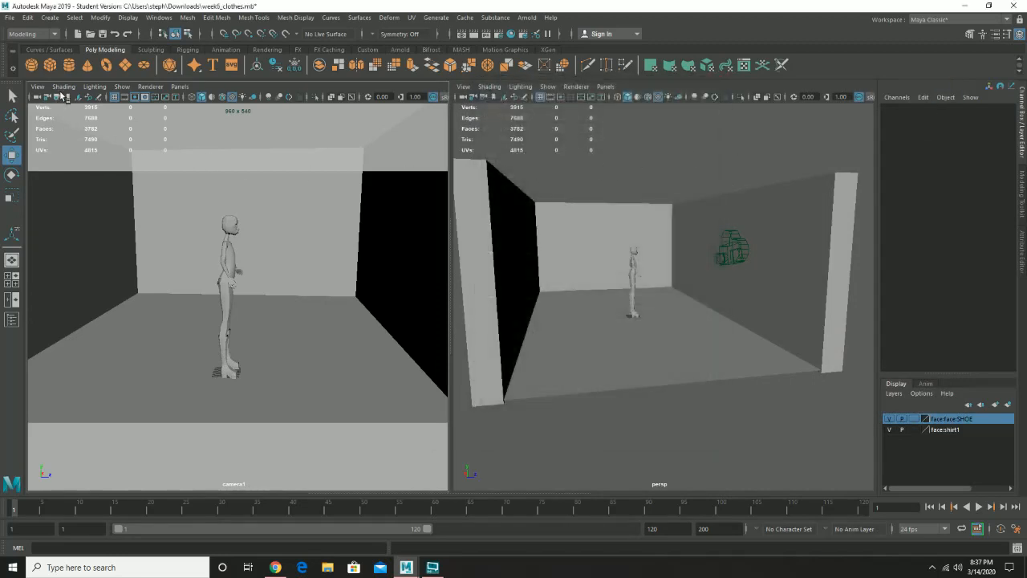
left_click(37, 87)
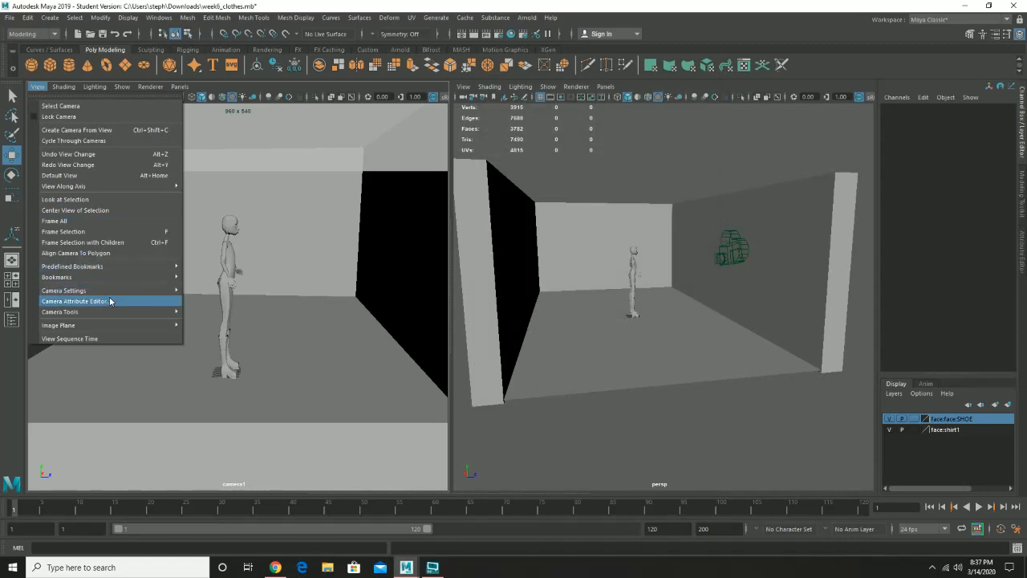
mouse_move(115, 291)
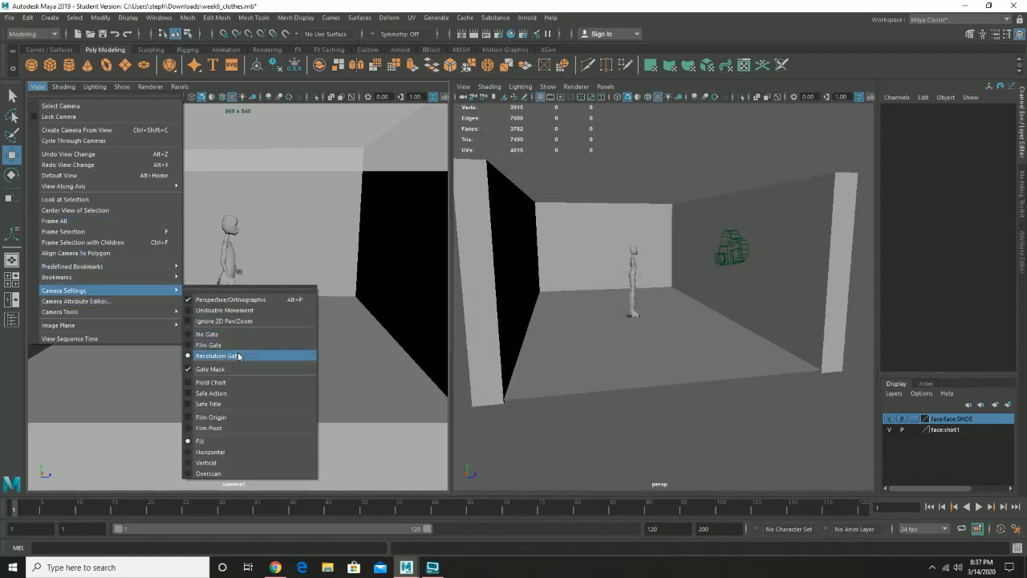
left_click(351, 140)
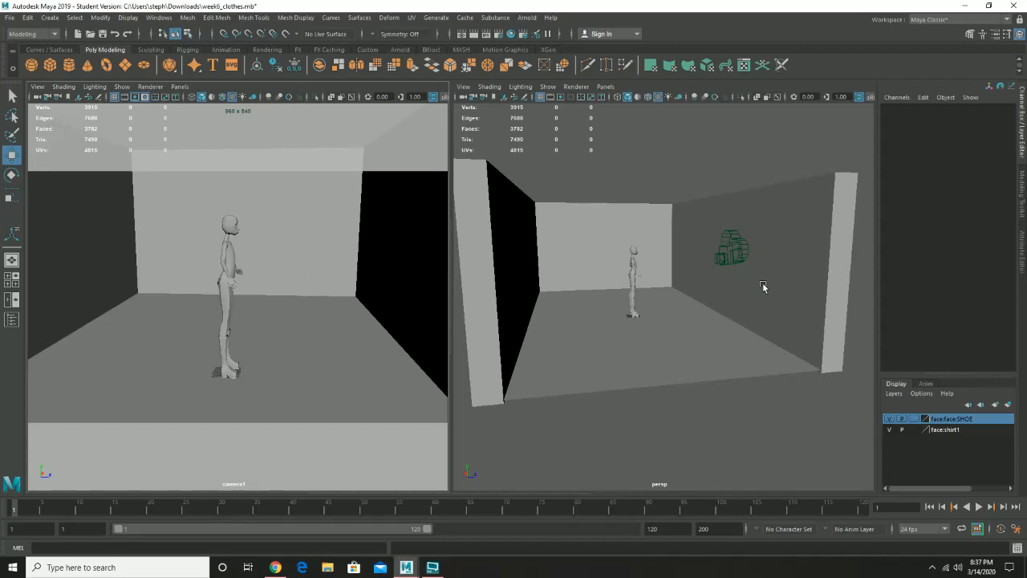
Create a polygon cube and place it on the floor between camera1 and the character
left_click_drag(772, 296, 729, 302, "alt")
middle_click_drag(622, 338, 858, 345, "alt")
left_click_drag(757, 302, 717, 317, "alt")
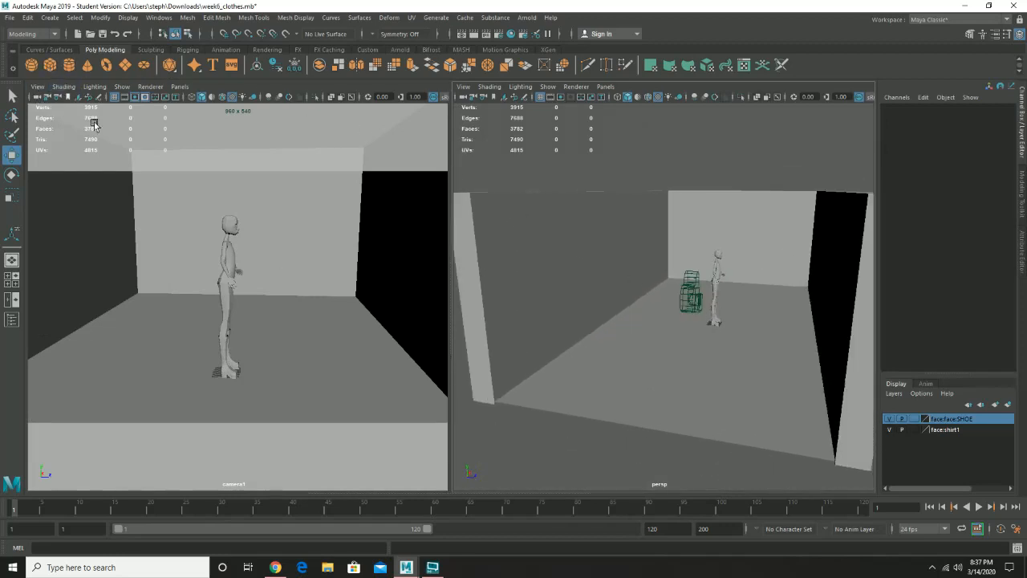
left_click(50, 69)
left_click_drag(757, 322, 648, 365, "alt")
left_click_drag(640, 412, 514, 371, "alt")
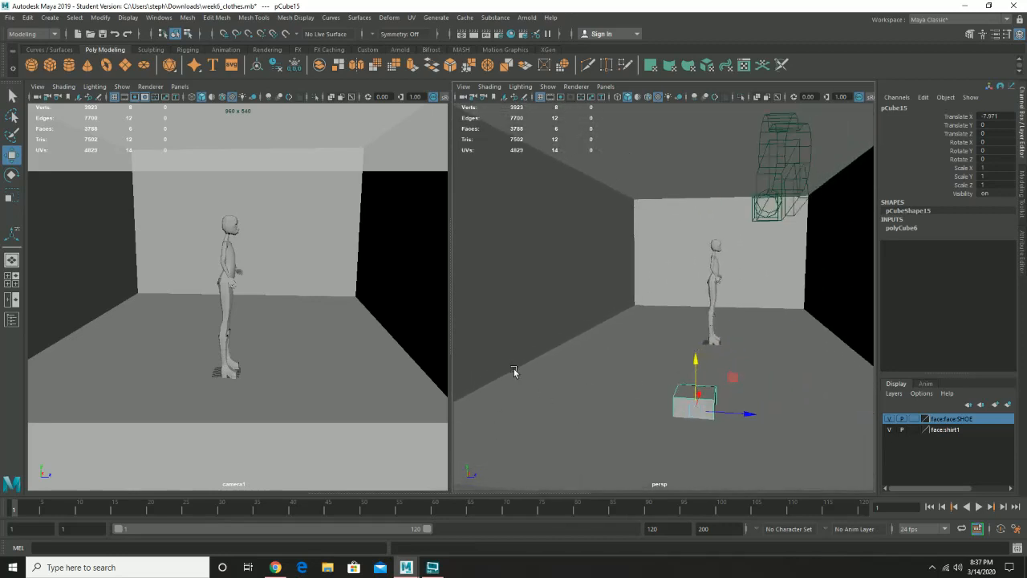
left_click_drag(726, 386, 695, 374, "alt")
Raise the cube's top face to turn it into a tall, counter-height block
right_click_drag(675, 389, 672, 302)
left_click(680, 387)
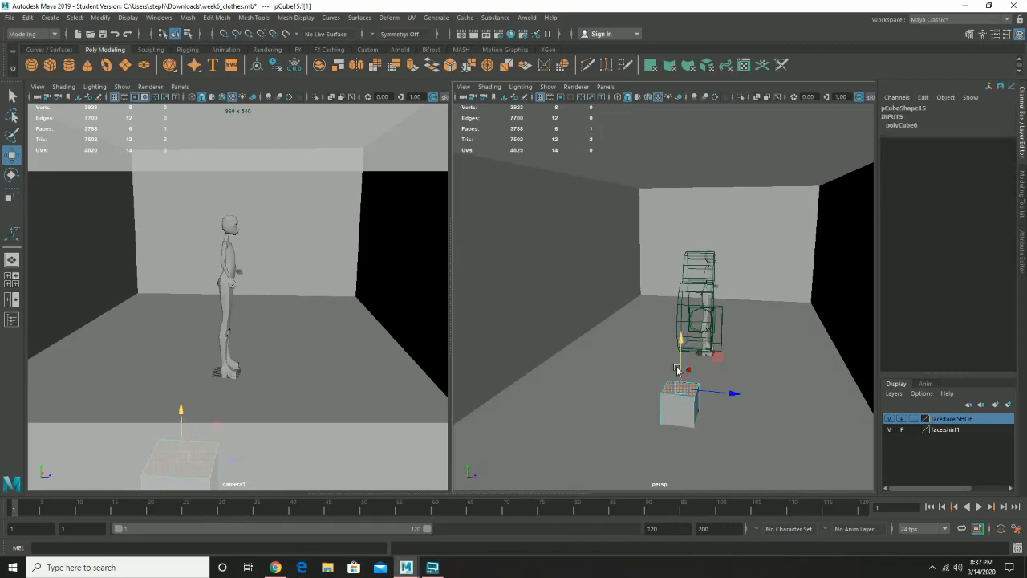
left_click_drag(679, 368, 680, 315)
left_click_drag(641, 379, 656, 383, "alt")
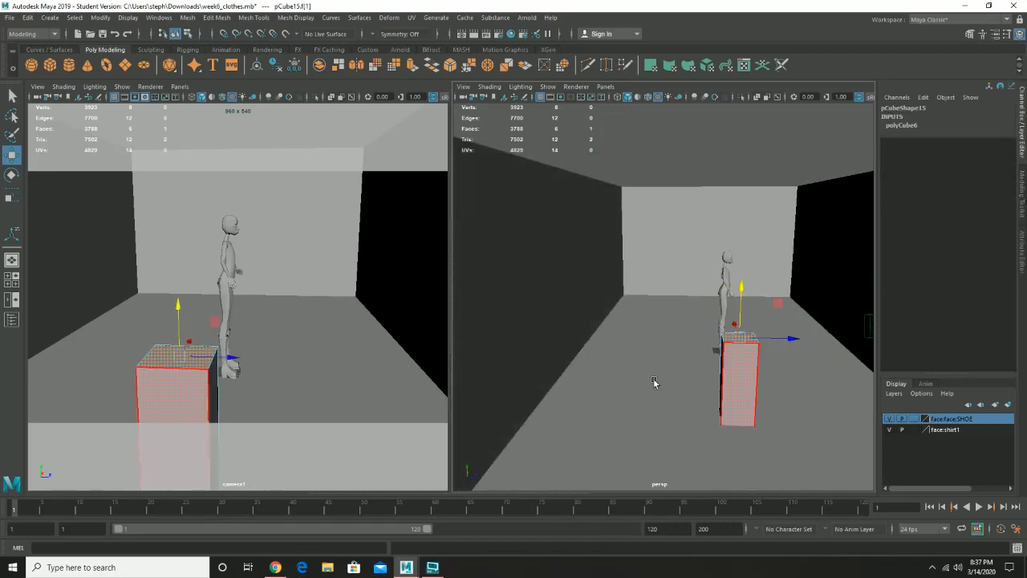
Extend the block's side face toward the side wall to form a long counter
left_click(719, 372)
left_click_drag(750, 375, 564, 380)
left_click_drag(787, 411, 767, 410, "alt")
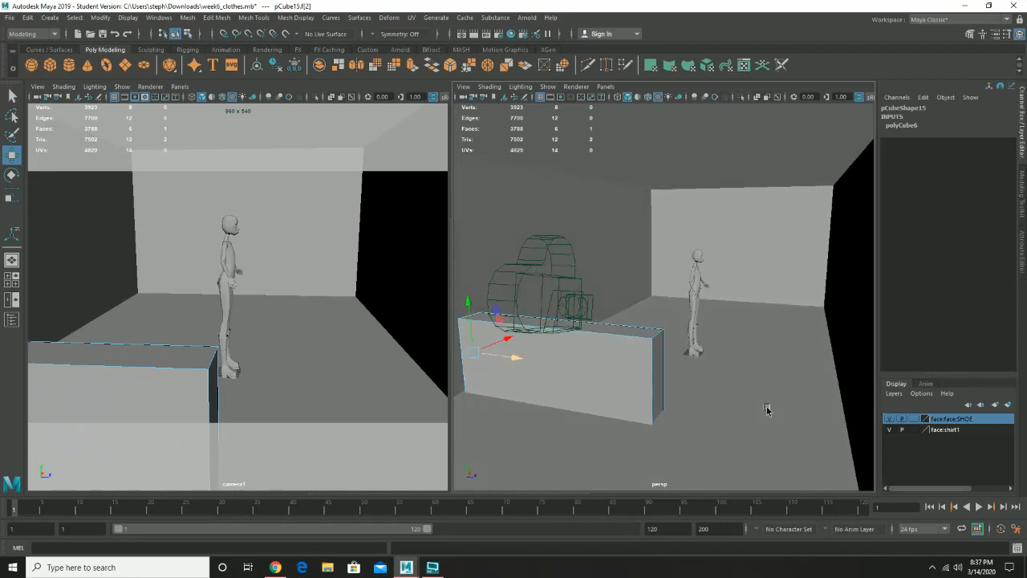
left_click_drag(698, 303, 634, 321, "alt")
Undo the last change on the counter, deepen the block slightly, and return to object selection
left_click(628, 324)
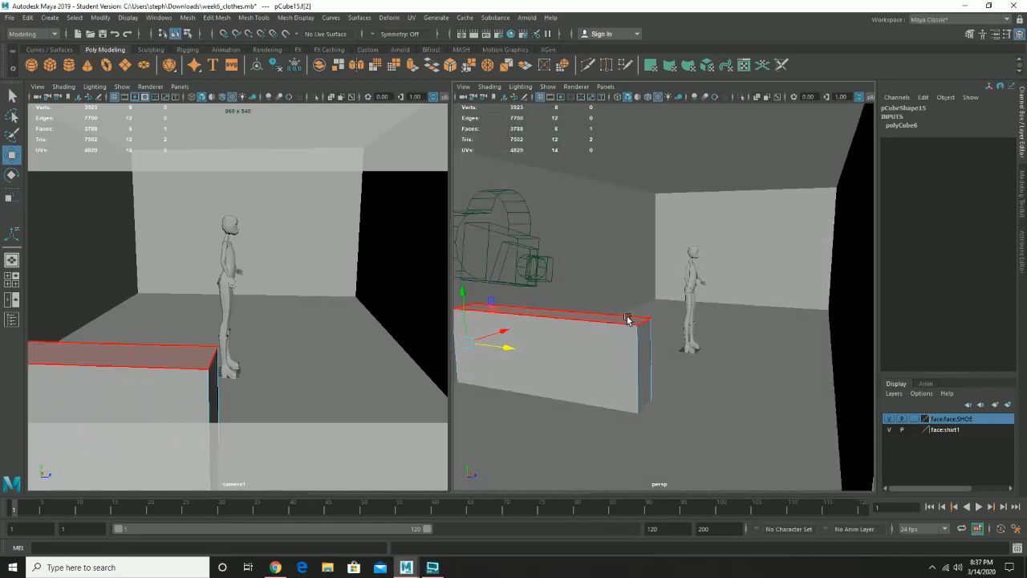
left_click(628, 319)
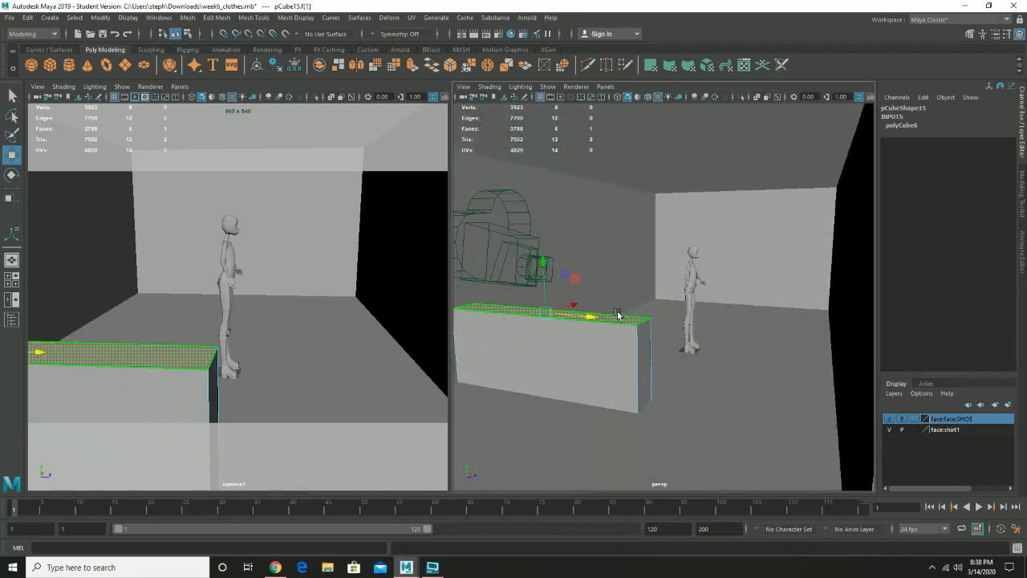
left_click_drag(635, 313, 663, 286, "alt")
key("ctrl+z")
left_click(521, 277)
scroll(663, 287, "down", 4)
right_click_drag(592, 313, 629, 261)
scroll(596, 293, "up", 4)
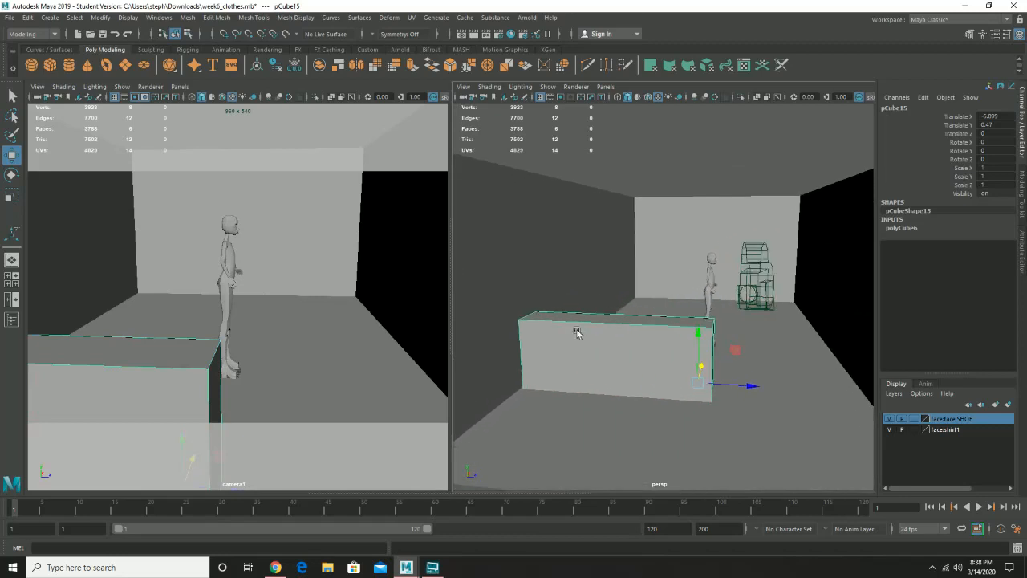
Insert an edge loop across the counter near its wall end
right_click_drag(570, 334, 530, 321, "shift")
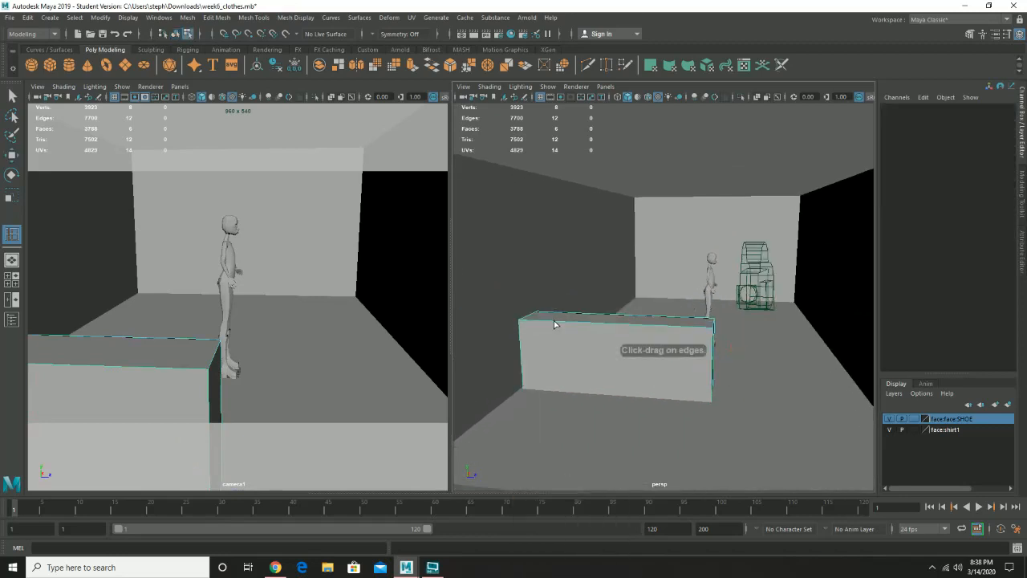
left_click_drag(553, 324, 543, 325)
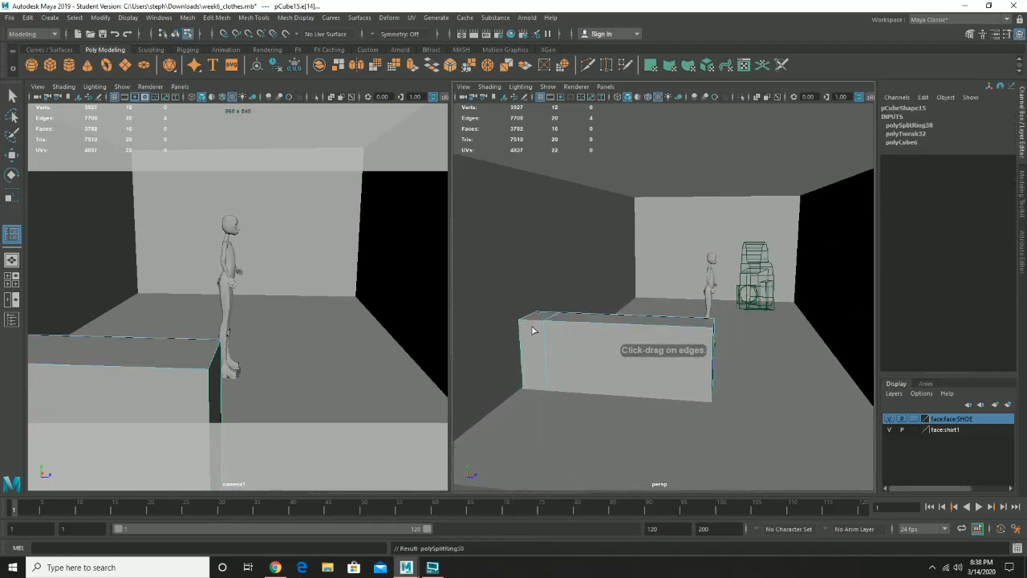
key("w")
Extrude the narrow front face at the counter's wall end outward to make the counter L-shaped
right_click_drag(535, 273, 533, 308)
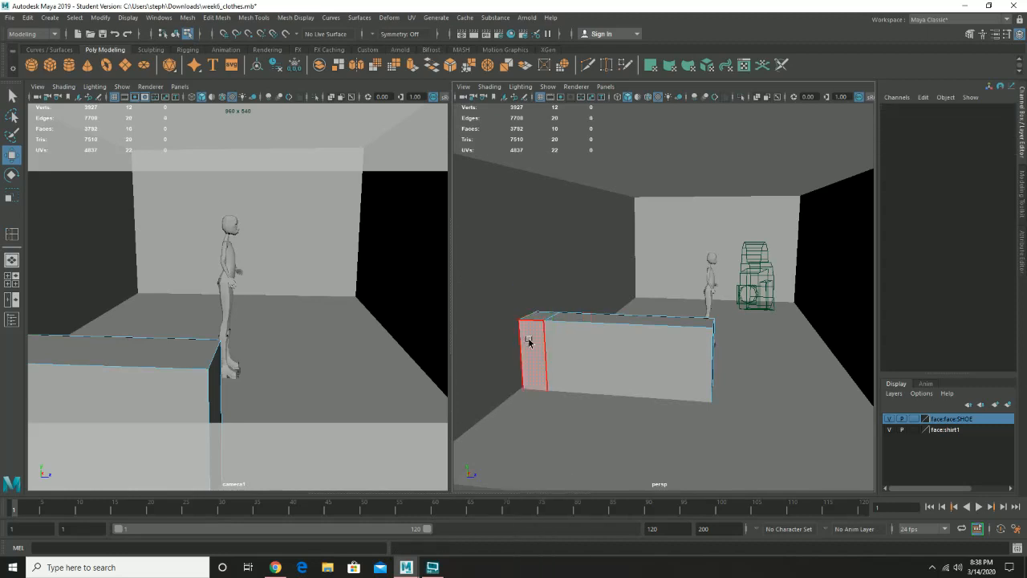
left_click(527, 341)
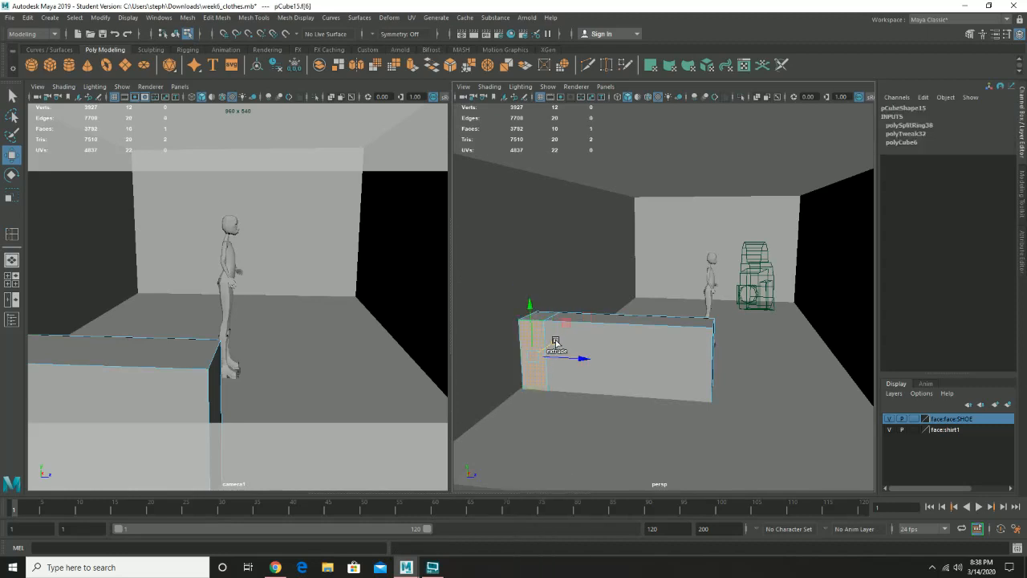
key("ctrl+e")
left_click_drag(556, 343, 479, 402)
left_click_drag(598, 378, 604, 375, "alt")
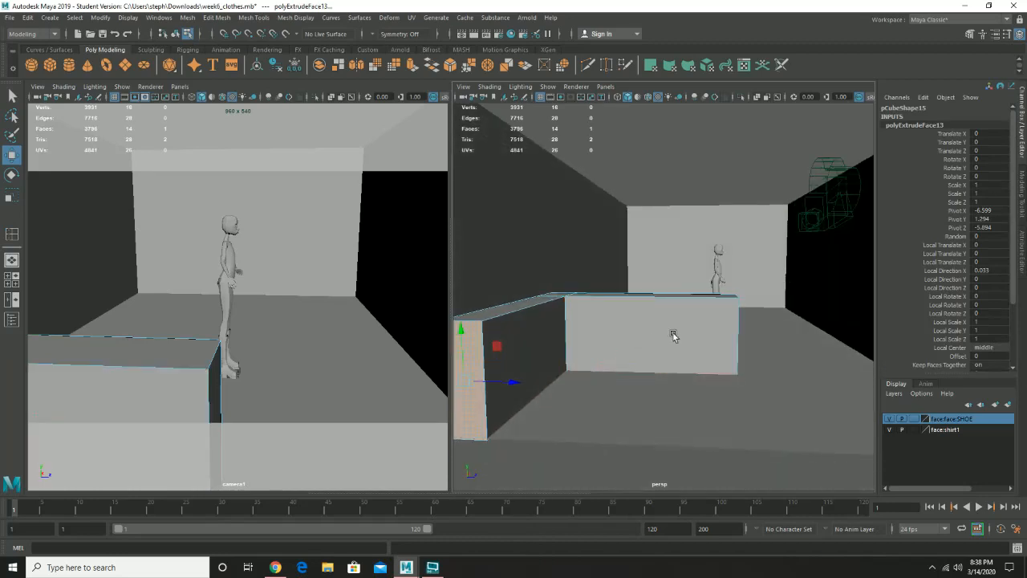
left_click_drag(672, 335, 601, 340, "alt")
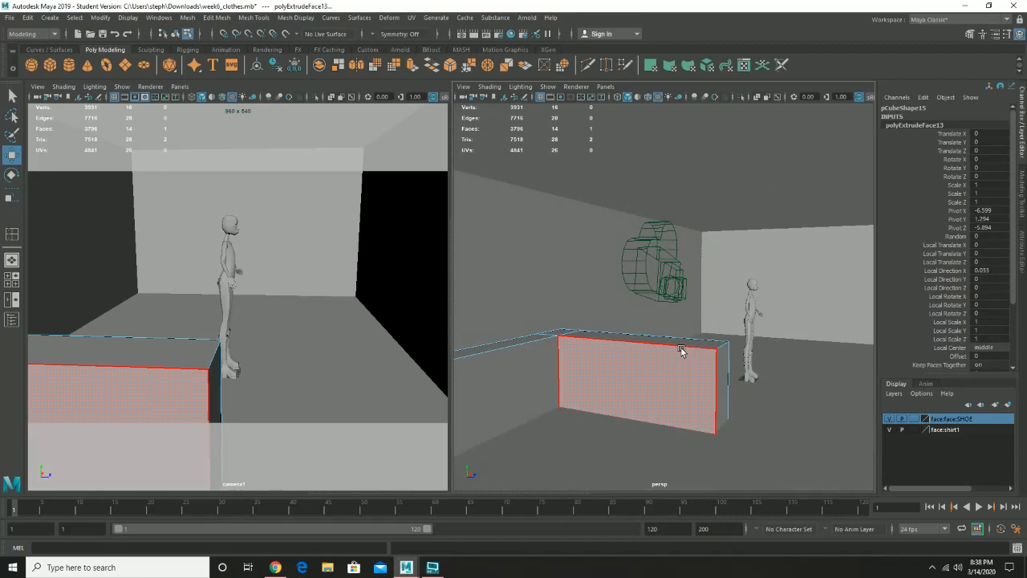
Move the character-facing side of the counter's long section outward to deepen it, and return to object selection
left_click(641, 370)
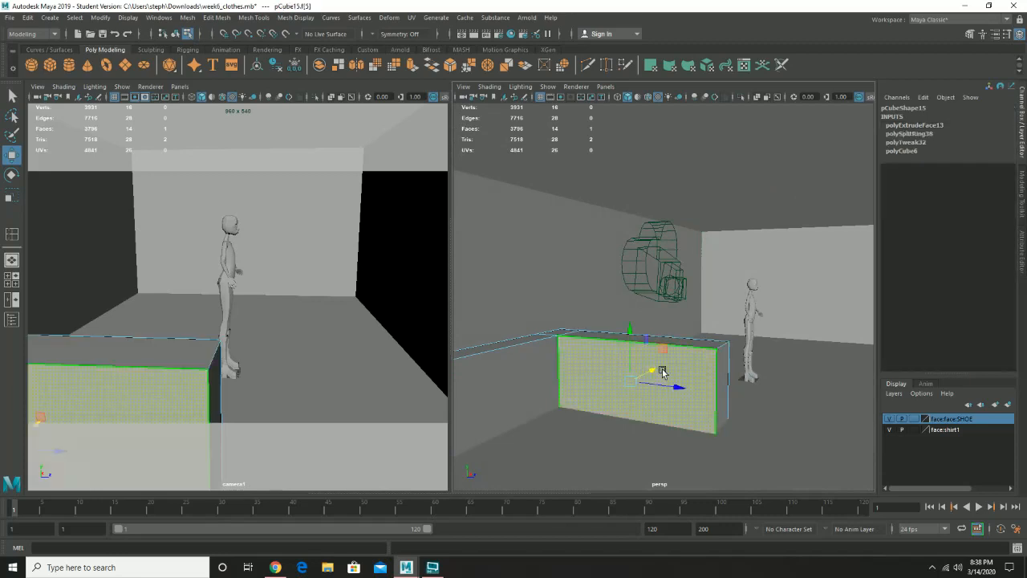
mouse_move(706, 354)
left_mouse_down("alt")
mouse_move(656, 390)
mouse_move(706, 358)
mouse_move(709, 341)
left_mouse_up("alt")
scroll(710, 341, "up", 3)
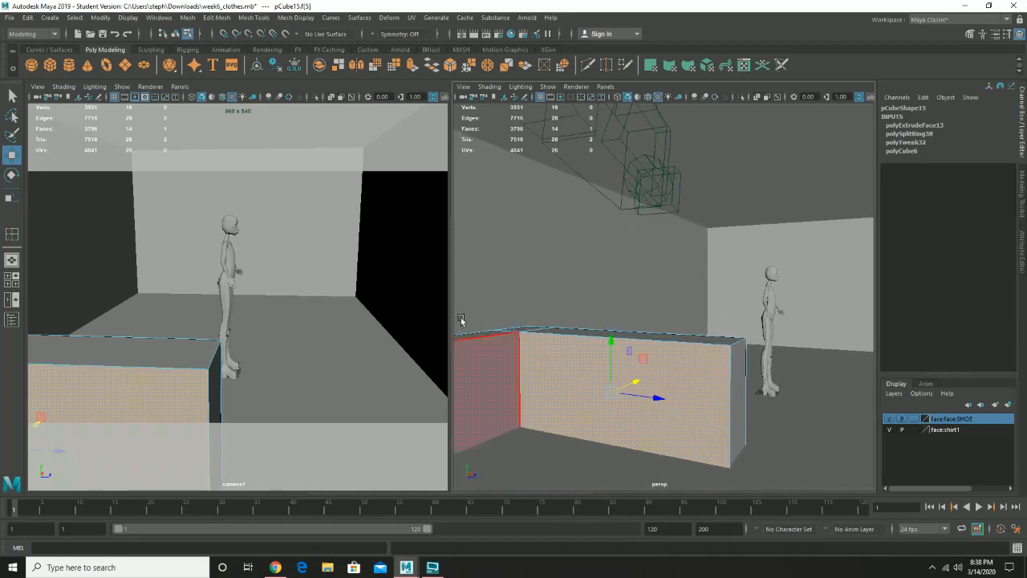
left_click_drag(461, 320, 594, 336, "alt")
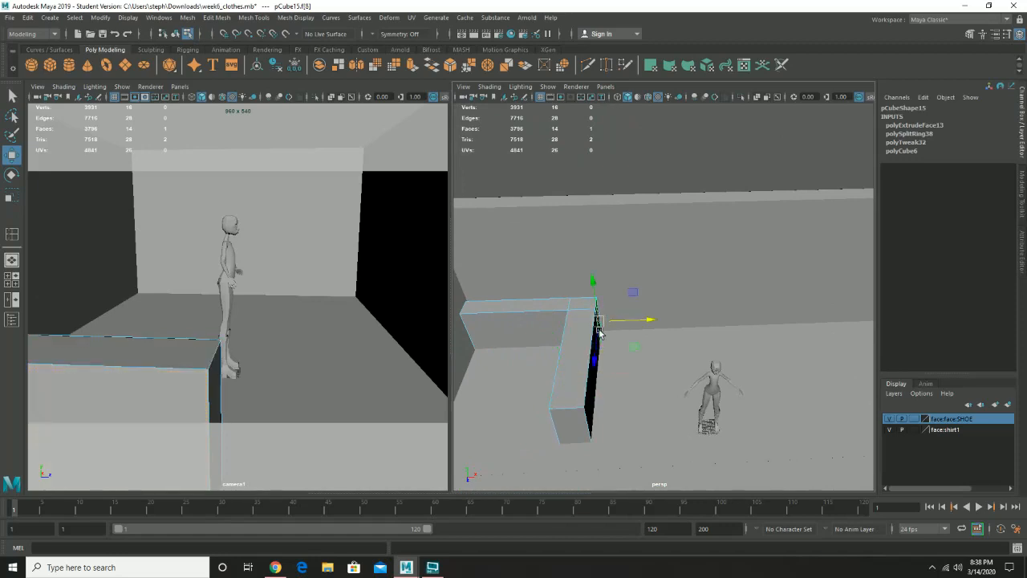
left_click(592, 377)
left_click_drag(625, 366, 662, 363)
left_click_drag(588, 410, 667, 391, "alt")
middle_click_drag(705, 358, 652, 366, "alt")
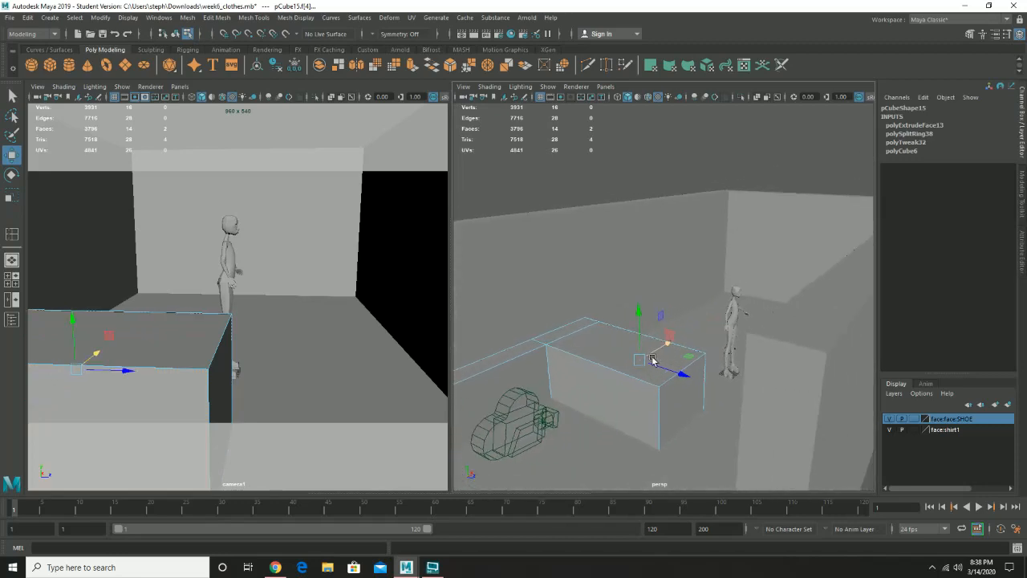
right_click_drag(583, 330, 632, 265)
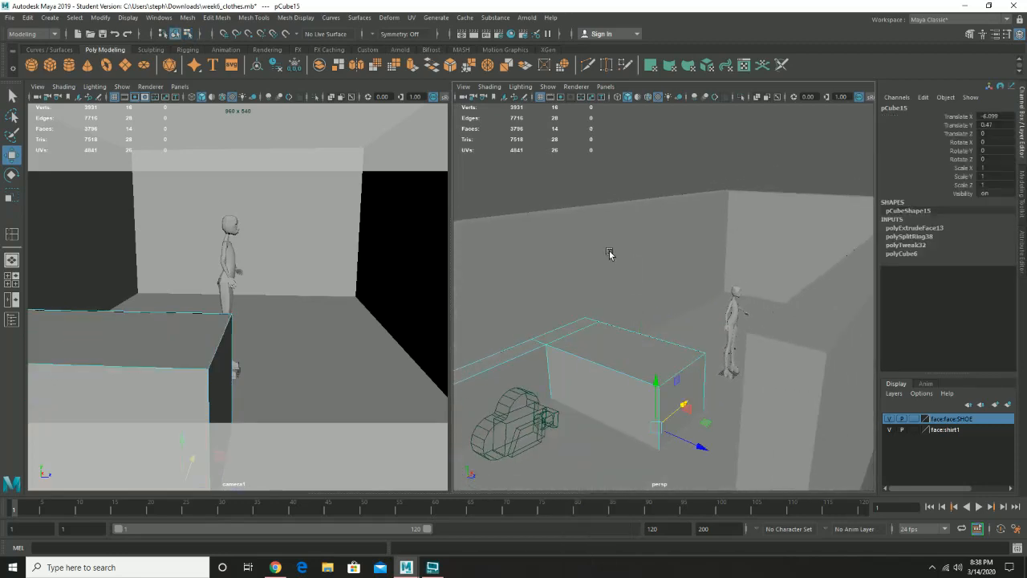
Add another polygon cube and place it against the side wall beyond the counter
left_click(49, 64)
left_click_drag(782, 392, 739, 368)
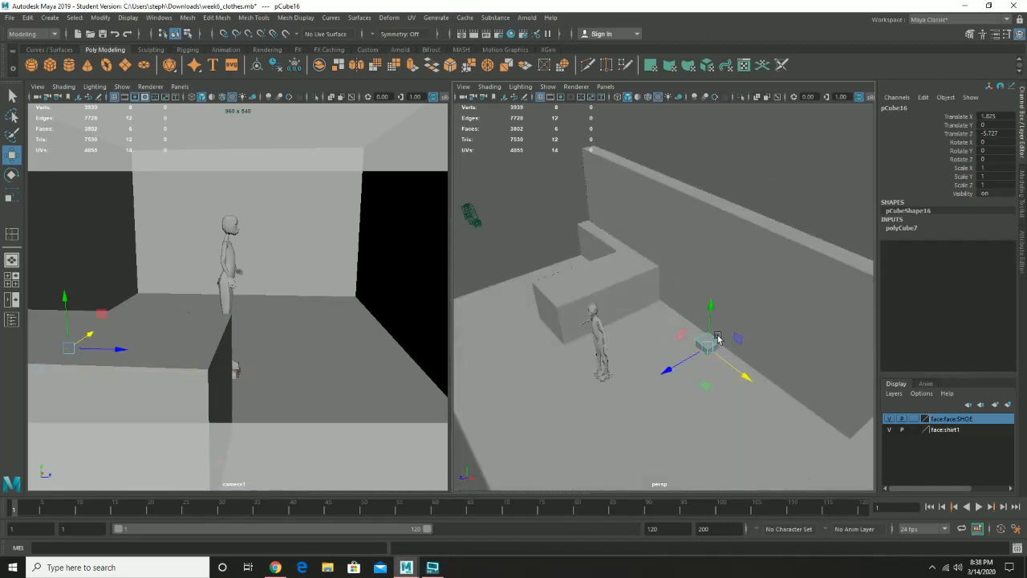
left_click_drag(712, 320, 793, 361)
scroll(811, 406, "up", 5)
middle_click_drag(811, 407, 671, 343, "alt")
left_click_drag(672, 355, 655, 354, "alt")
Lengthen the new cube along the wall by moving its two end faces outward
right_click(670, 335)
right_click_drag(674, 332, 670, 302)
left_click(673, 344)
mouse_move(722, 356)
left_mouse_down()
mouse_move(794, 373)
mouse_move(664, 369)
mouse_move(710, 355)
left_mouse_up()
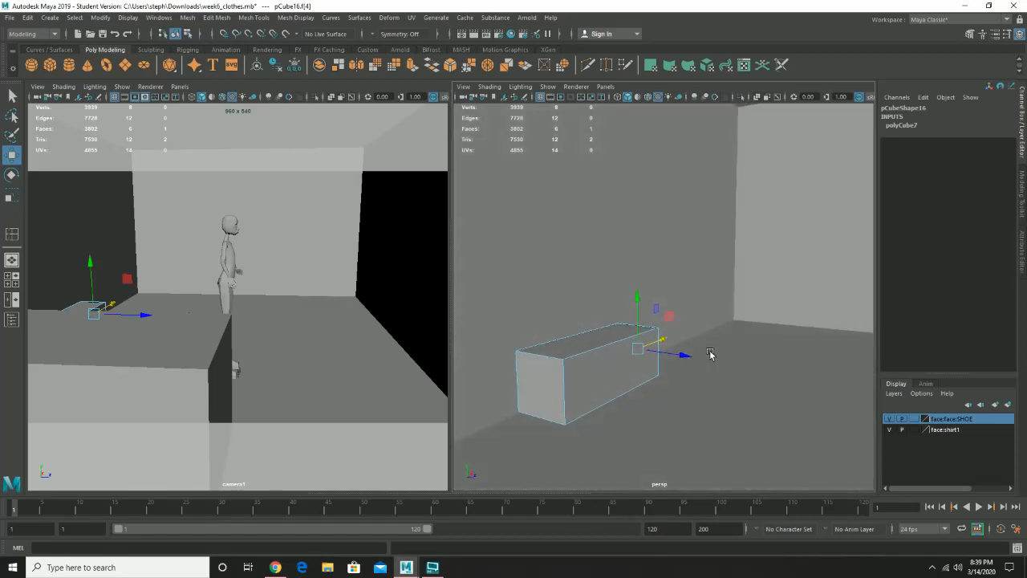
left_click(522, 378)
left_click_drag(571, 377, 527, 392)
Pull the long block's room-facing side outward to widen it into a couch seat
left_click(570, 346)
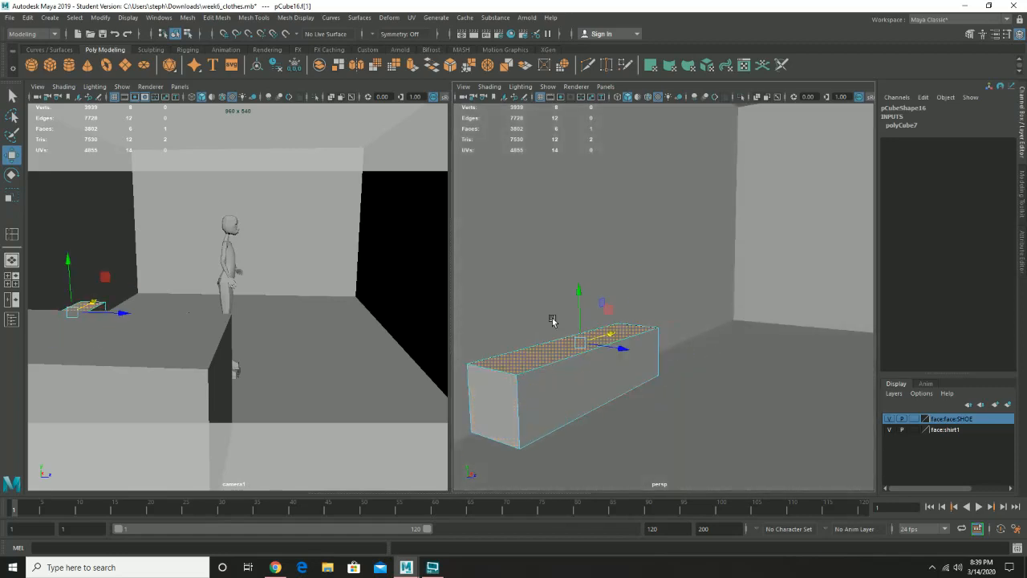
key("f")
left_click_drag(592, 383, 649, 396, "alt")
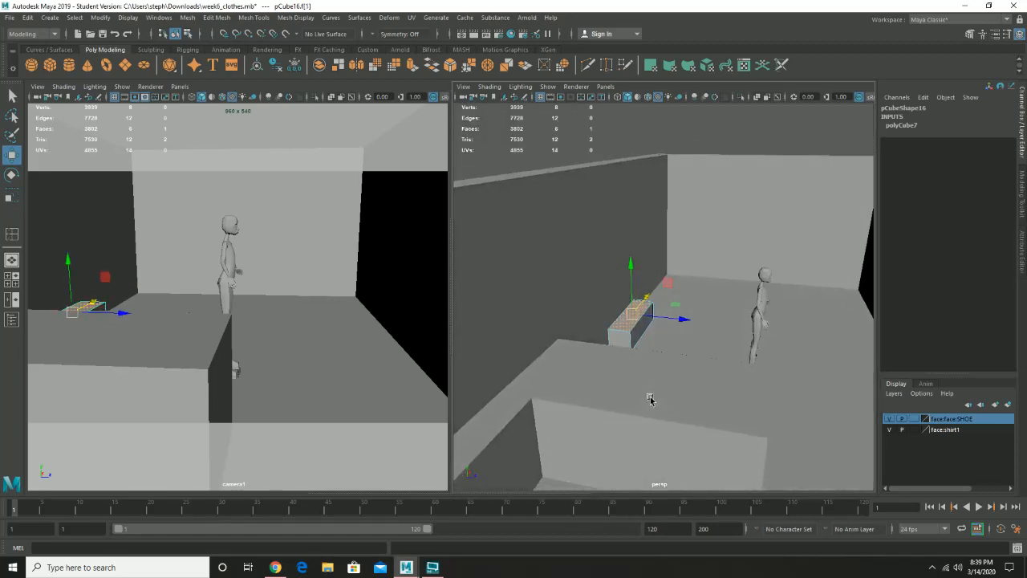
left_click(648, 322)
left_click_drag(647, 322, 681, 323)
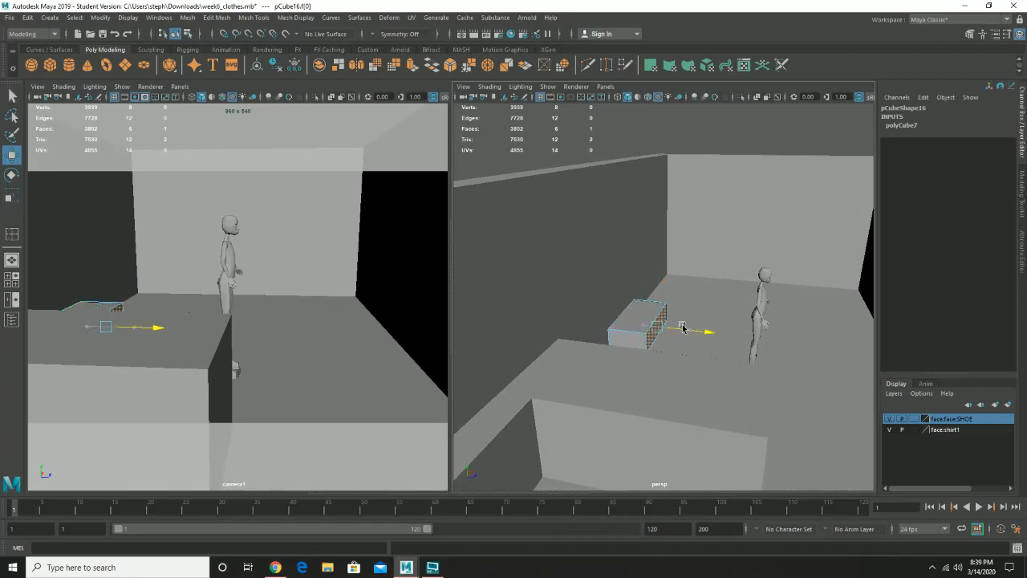
left_click_drag(727, 349, 707, 346, "alt")
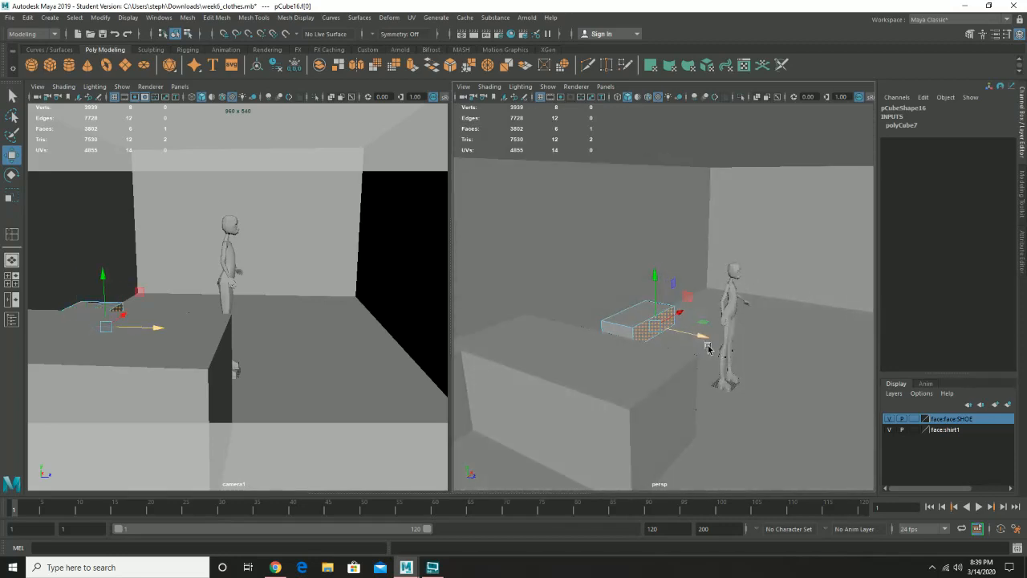
Lower the block's top face to a seat height that suits the character
left_click(633, 309)
left_click_drag(641, 297, 630, 327)
left_click(618, 330)
left_click_drag(666, 308, 635, 345, "alt")
left_click(667, 337)
Insert a lengthwise edge loop near the wall side of the couch seat
right_click_drag(635, 273, 682, 255)
right_click_drag(638, 339, 602, 322, "shift")
left_click_drag(613, 355, 606, 357)
key("w")
Extrude the narrow top face along the wall upward to form the couch's backrest, and return to object selection
right_click_drag(614, 274, 618, 302)
left_click(615, 317)
left_click_drag(622, 301, 618, 269, "shift")
left_click_drag(751, 402, 726, 385, "alt")
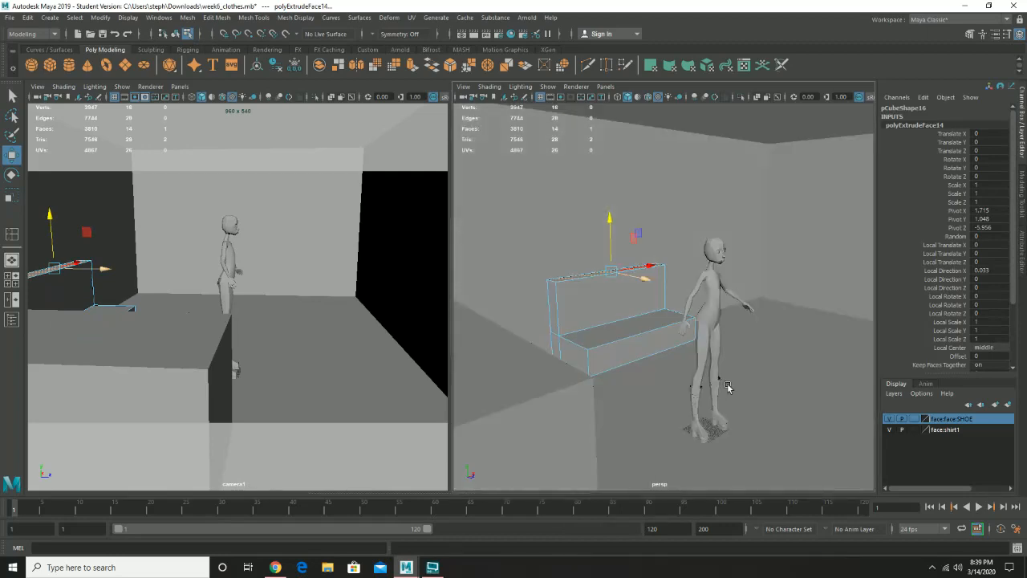
right_click_drag(591, 298, 626, 259)
Duplicate the couch and space the two couches apart along the same wall
left_click_drag(626, 259, 654, 389, "alt")
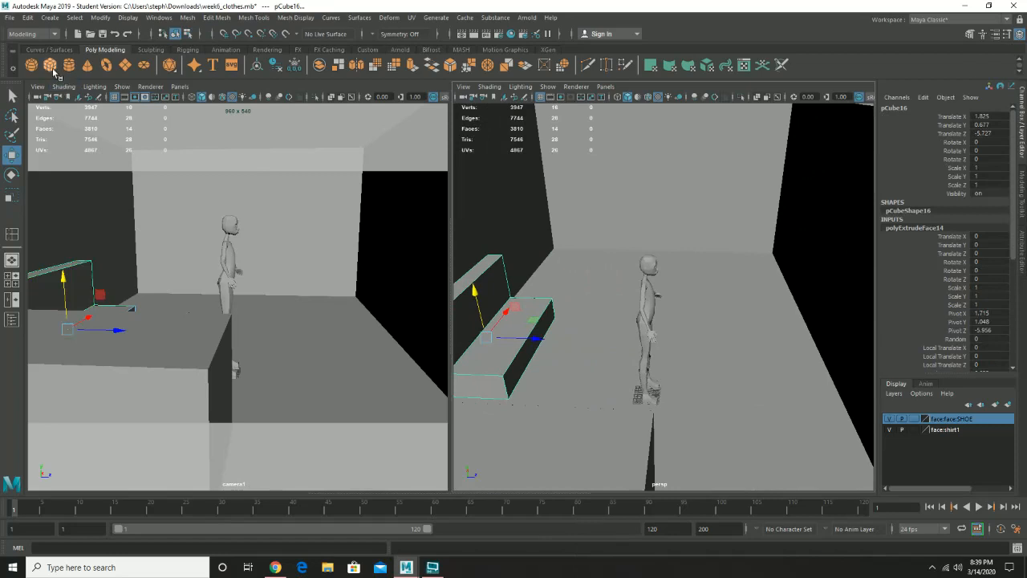
left_click_drag(507, 308, 551, 344)
key("ctrl+d")
Shorten the nearer couch by moving all its end faces inward along its length, and return to object selection
right_click_drag(569, 274, 568, 307)
left_click_drag(580, 336, 510, 371, "alt")
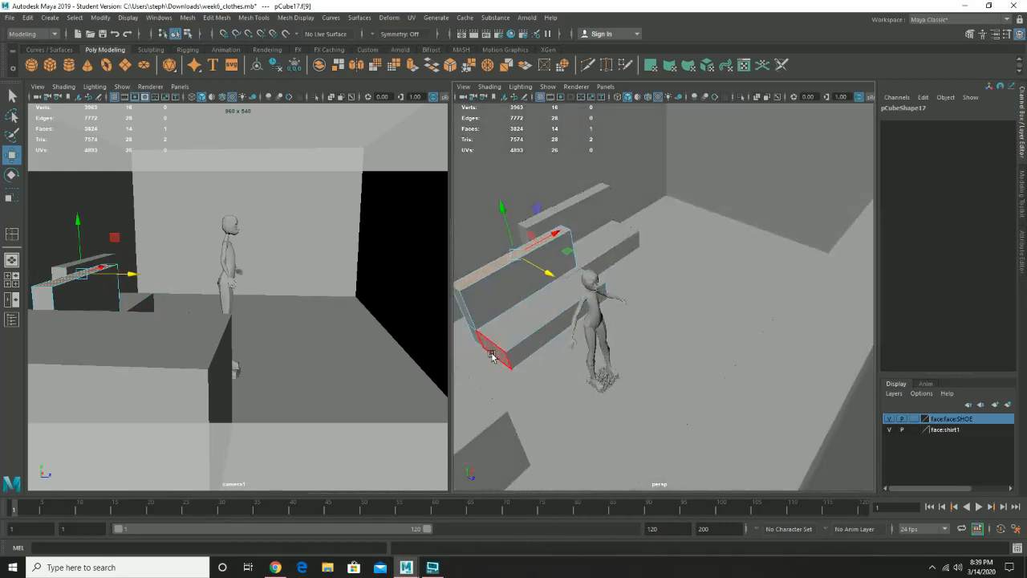
left_click(491, 357)
left_click(470, 325, "shift")
left_click(466, 316, "shift")
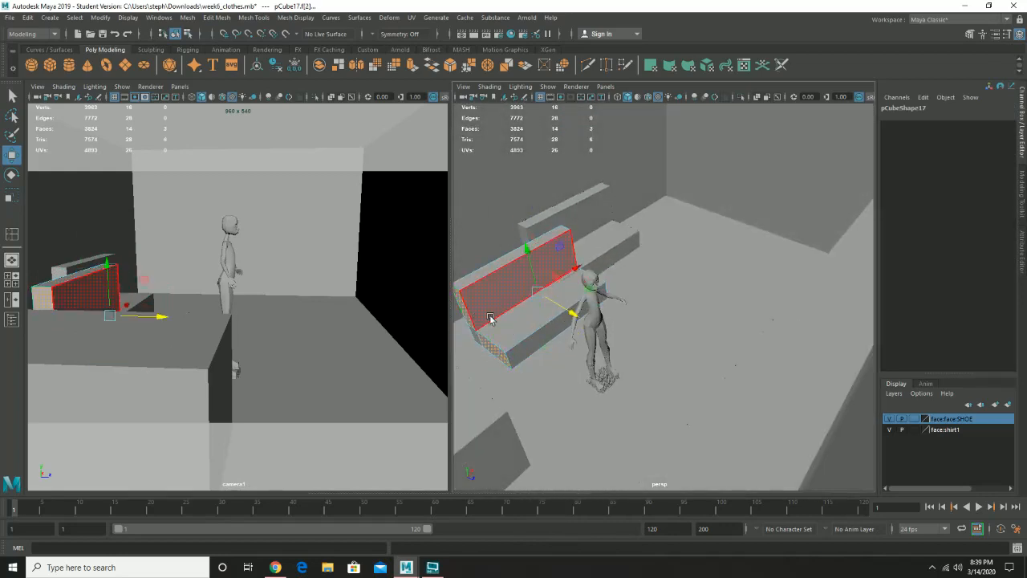
left_click_drag(536, 302, 474, 347, "alt")
left_click(461, 336)
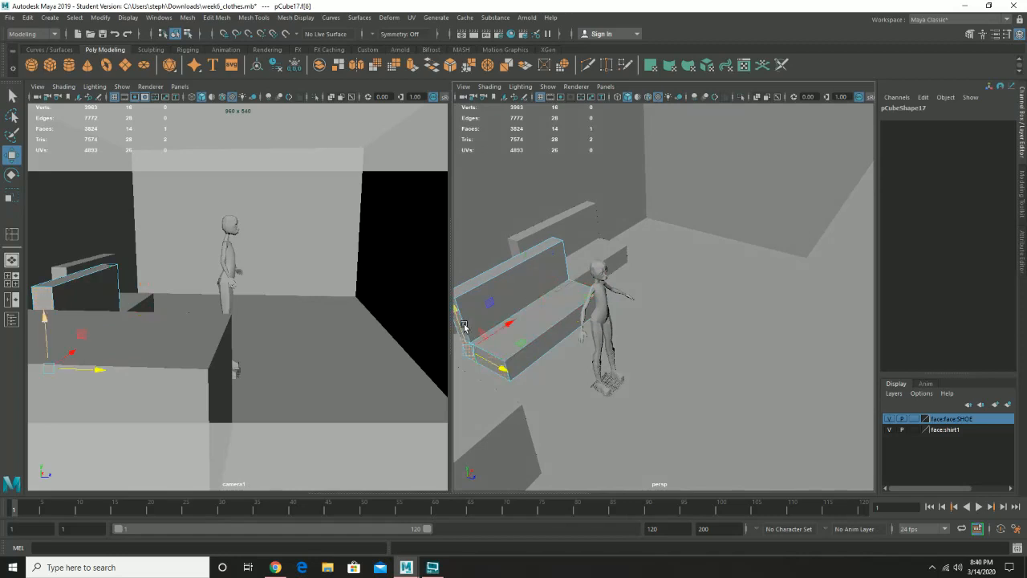
key("q")
left_click(462, 325, "shift")
left_click(506, 346, "shift")
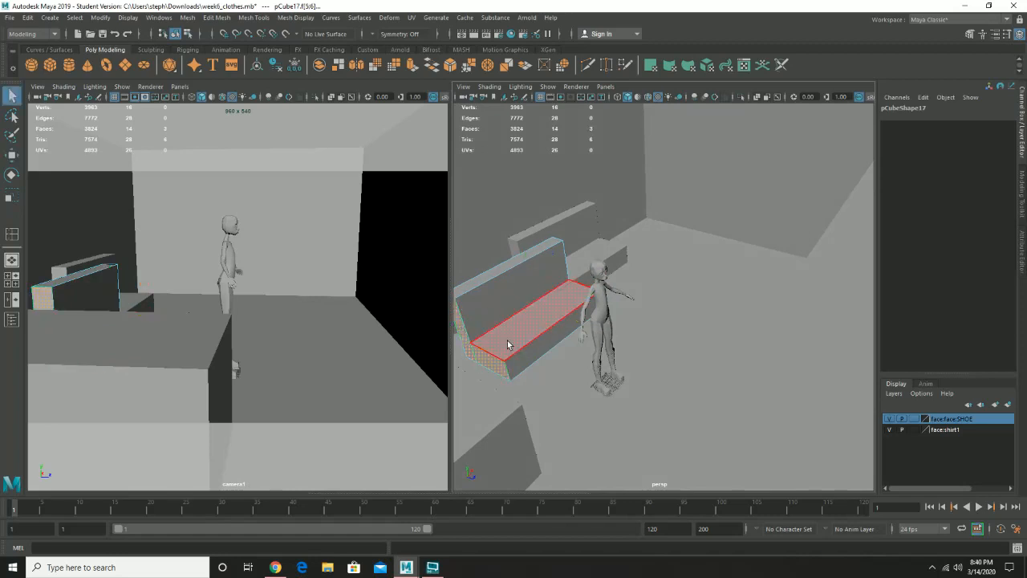
key("w")
left_click_drag(504, 324, 562, 313)
right_click_drag(562, 313, 565, 277)
Rotate the shortened couch to form a corner with the longer one, and move both couches toward the back wall
key("e")
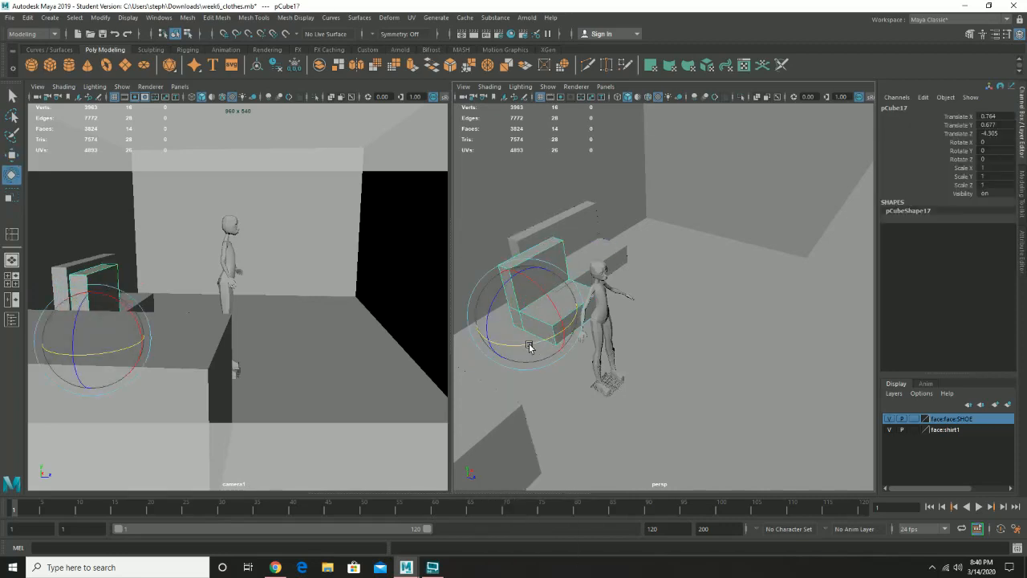
left_click_drag(530, 348, 541, 329)
key("w")
mouse_move(564, 332)
left_mouse_down("alt")
mouse_move(627, 317)
mouse_move(577, 324)
left_mouse_up("alt")
left_click(549, 300, "shift")
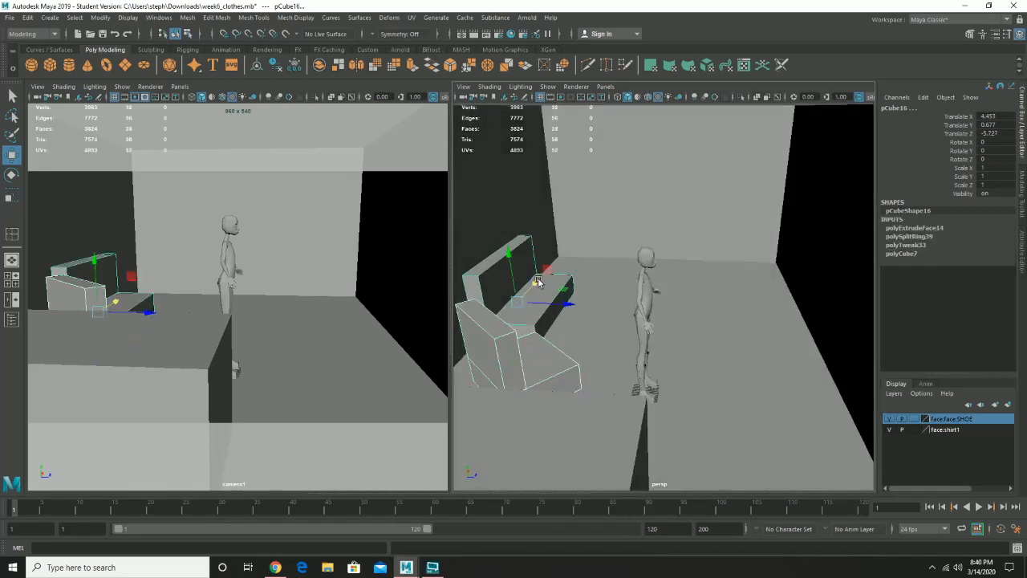
left_click_drag(539, 282, 555, 268)
Put the two couches and the L-shaped counter in a new display layer, layer1, and hide that layer
left_click_drag(718, 302, 542, 338, "alt")
left_click_drag(713, 344, 631, 340, "alt")
scroll(642, 329, "down", 5)
left_click(550, 320)
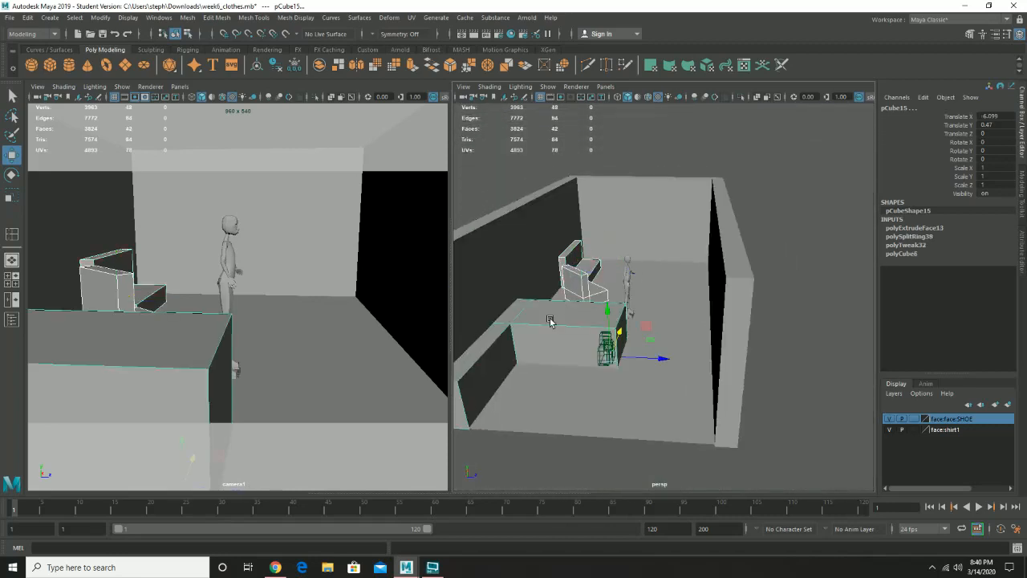
left_click(1009, 405)
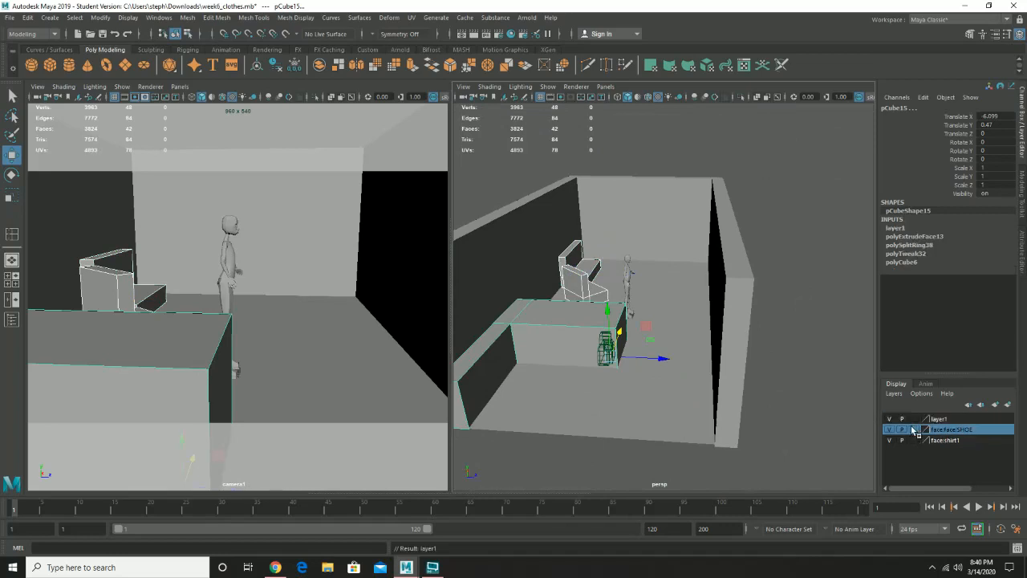
left_click(889, 419)
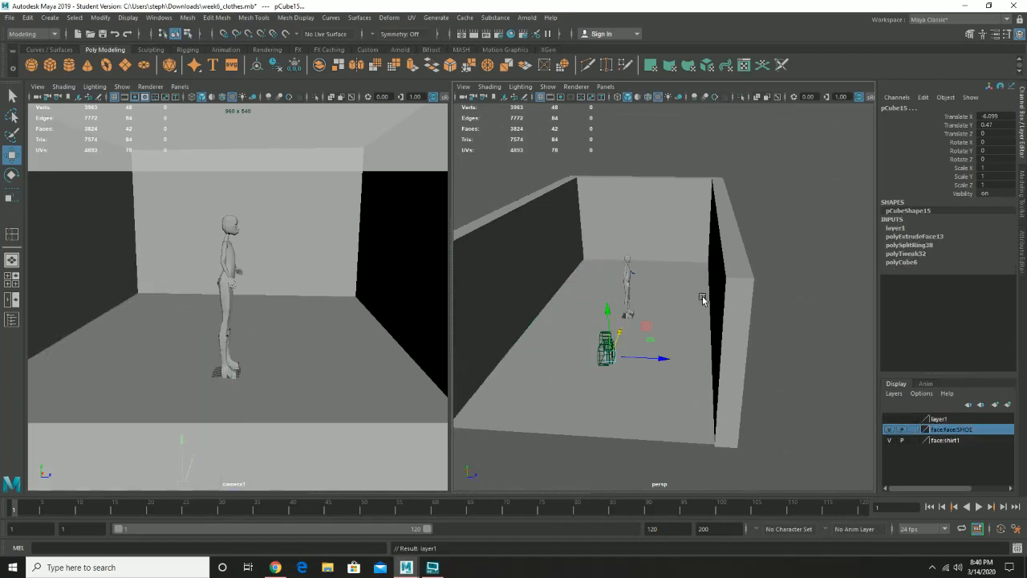
Put the floor and walls in a new display layer, layer2, and set it to reference so they cannot be selected
left_click_drag(546, 167, 714, 223)
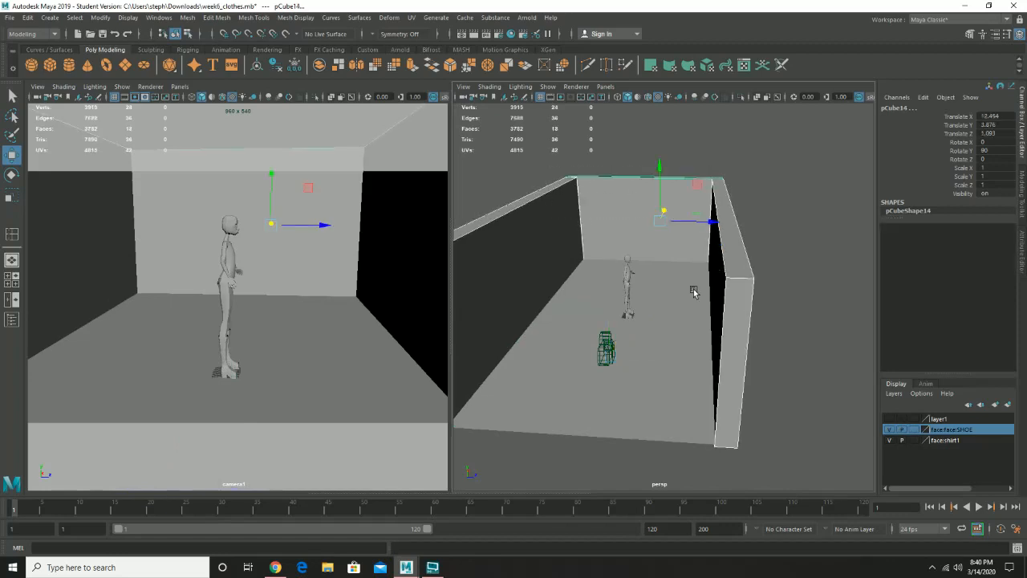
left_click(1009, 404)
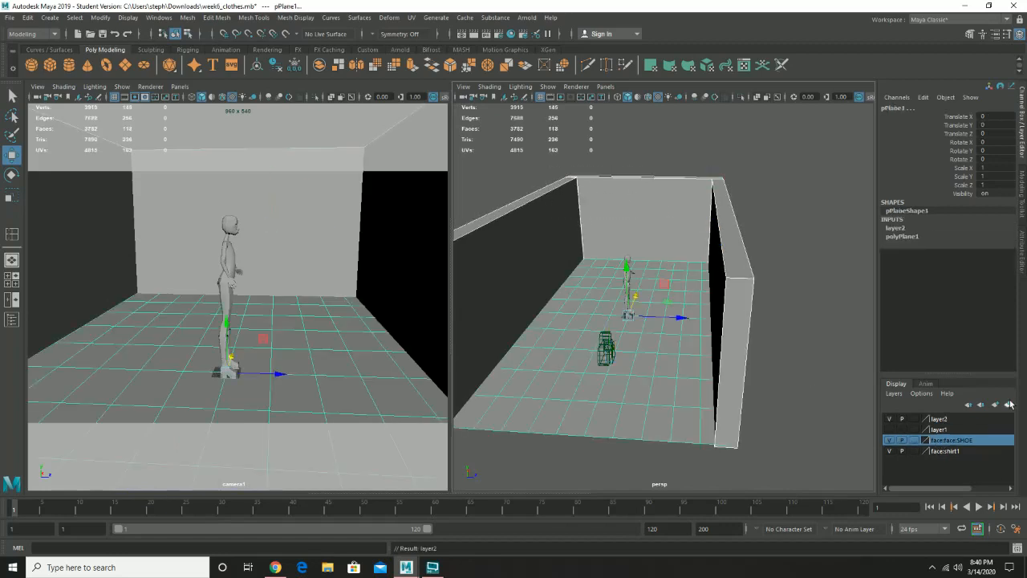
left_click(913, 419)
left_click(914, 419)
left_click(762, 332)
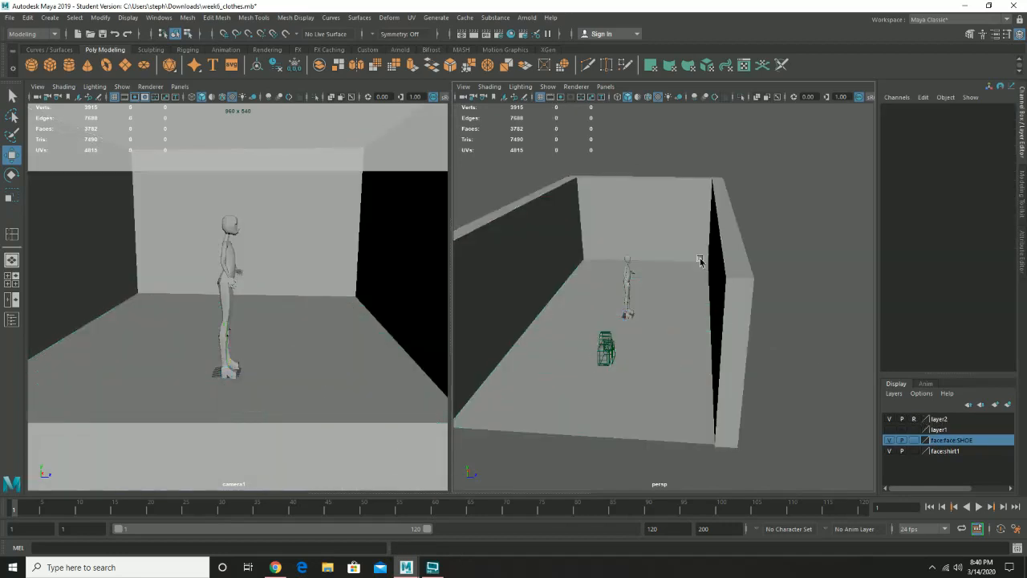
Make the furniture layer, layer1, visible again
left_click_drag(724, 294, 853, 415, "alt")
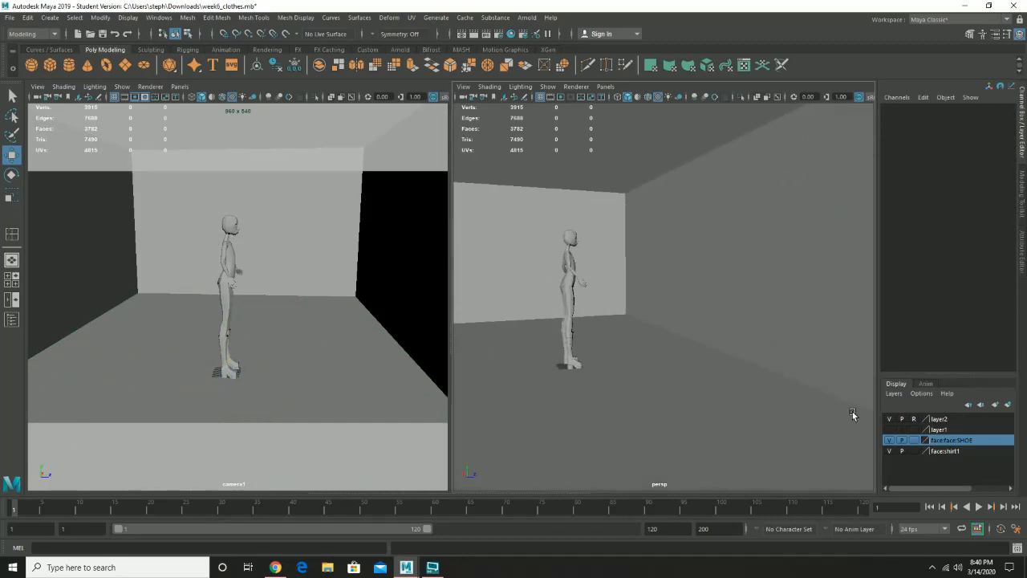
left_click(889, 430)
left_click_drag(781, 351, 677, 345, "alt")
left_click_drag(619, 330, 703, 353, "alt")
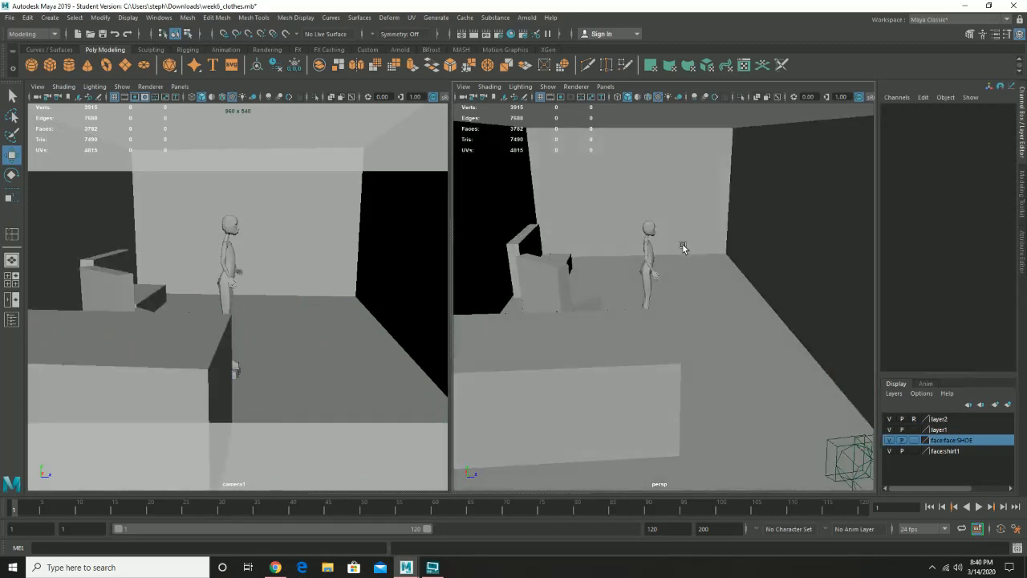
Create a polygon cube and move it across the room to the wall opposite the couches
left_click(50, 65)
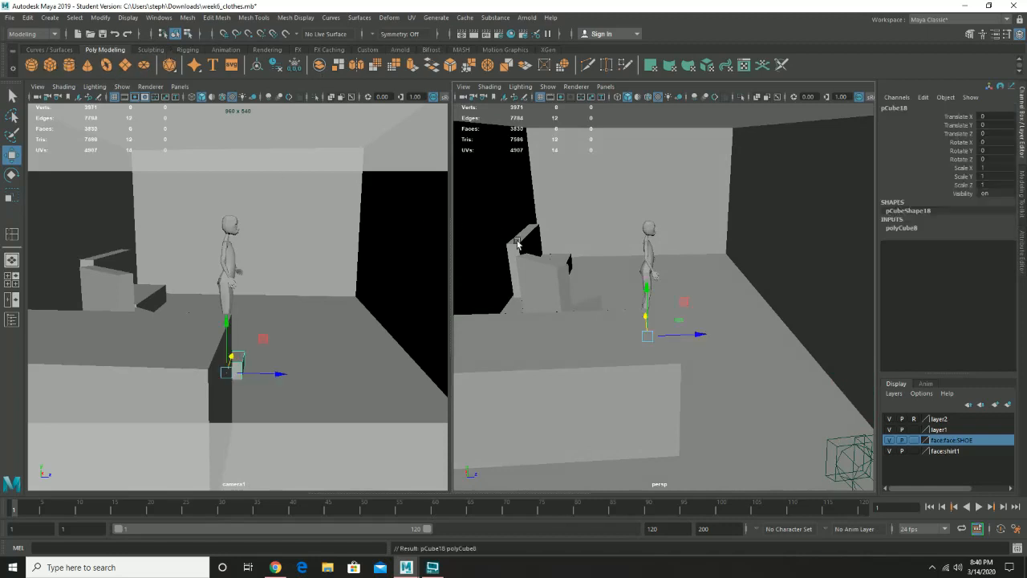
left_click_drag(695, 334, 814, 337)
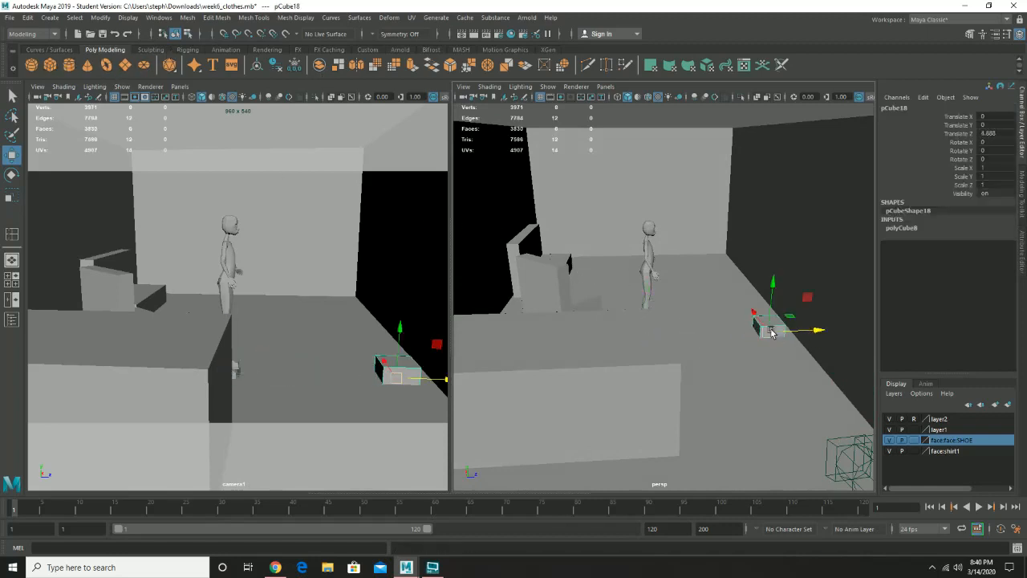
left_click_drag(726, 311, 816, 343, "alt")
left_click_drag(549, 264, 582, 241, "alt")
left_click_drag(582, 241, 671, 284, "alt")
Enlarge the cube into a long block by moving its faces, and raise it to about 0.967 in Y
right_click_drag(673, 278, 675, 290)
left_click(675, 282)
left_click_drag(678, 264, 697, 302)
left_click(691, 288)
left_click(686, 301)
right_click_drag(720, 272, 770, 258)
mouse_move(680, 258)
left_mouse_down()
mouse_move(680, 242)
mouse_move(686, 270)
mouse_move(677, 276)
left_mouse_up()
right_click_drag(677, 276, 754, 307, "alt")
left_click_drag(754, 306, 695, 301, "alt")
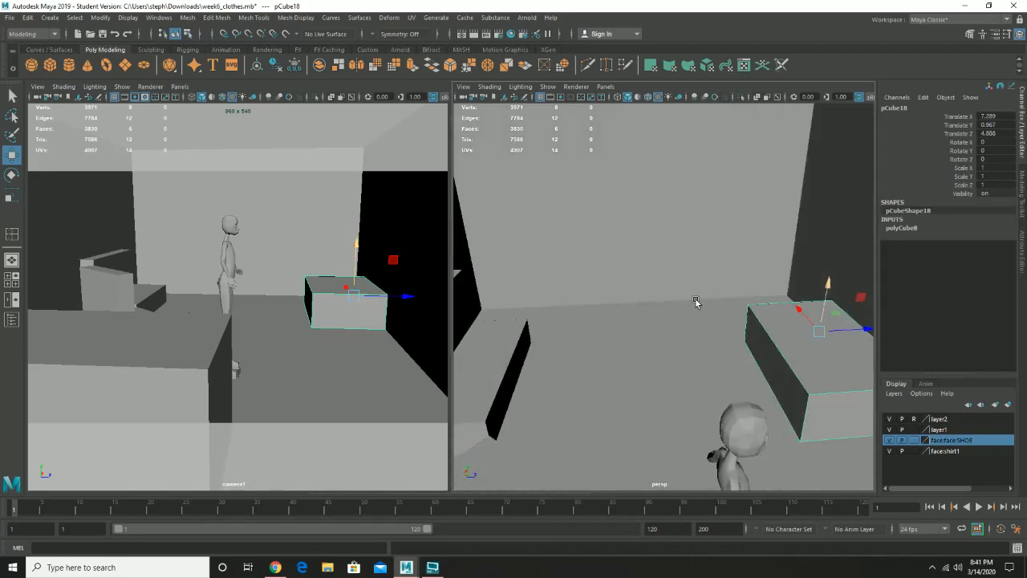
Push the block's room-side face back toward the wall and raise its top face
middle_click_drag(796, 309, 605, 286, "alt")
right_click_drag(659, 347, 655, 314)
left_click(658, 343)
left_click_drag(628, 356, 701, 338, "alt")
left_click_drag(731, 375, 715, 349, "alt")
left_click_drag(733, 438, 746, 416, "alt")
left_click(718, 360)
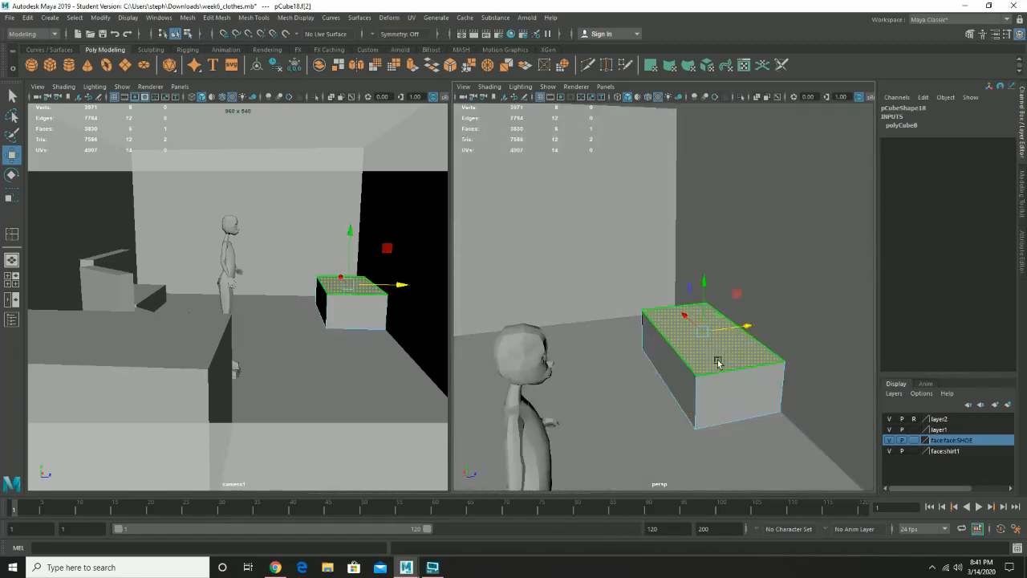
left_click_drag(706, 317, 703, 302)
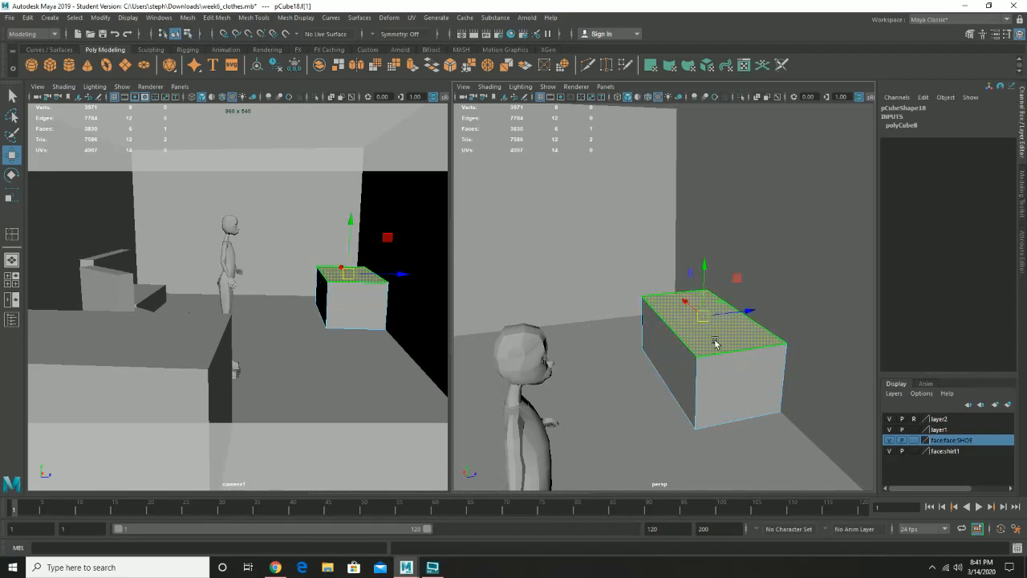
Lower the whole block to the floor, at about 0.539 in Y
right_click_drag(715, 345, 722, 337)
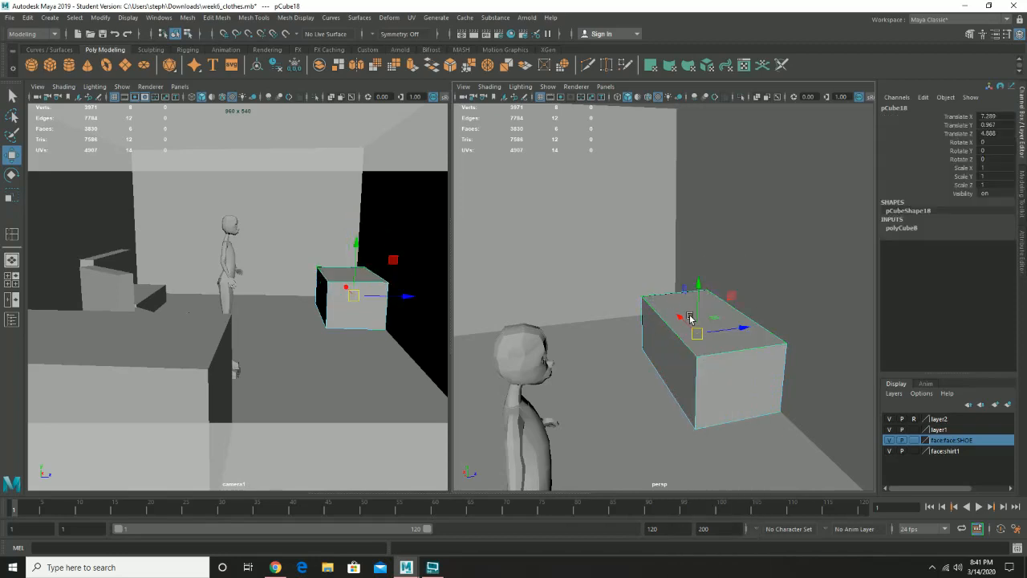
mouse_move(690, 318)
left_mouse_down()
mouse_move(699, 309)
mouse_move(699, 353)
mouse_move(701, 328)
left_mouse_up()
left_click_drag(600, 345, 701, 351, "alt")
right_click_drag(740, 345, 599, 344, "alt")
left_click_drag(800, 361, 698, 384, "alt")
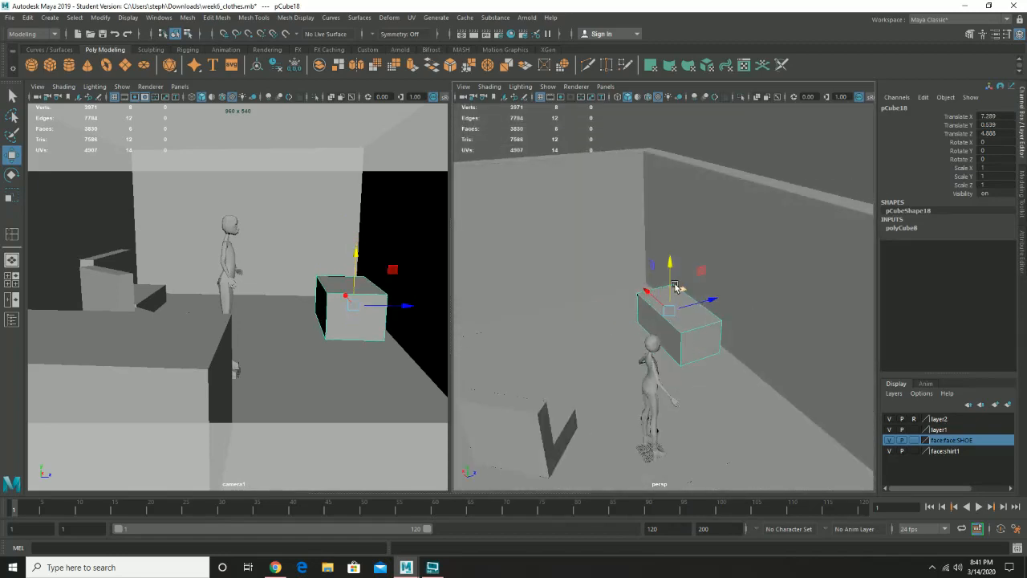
Duplicate the block above itself and push the copy's front face back to leave a thin television panel
key("ctrl+d")
left_click_drag(668, 283, 669, 234)
right_click_drag(656, 274, 659, 297)
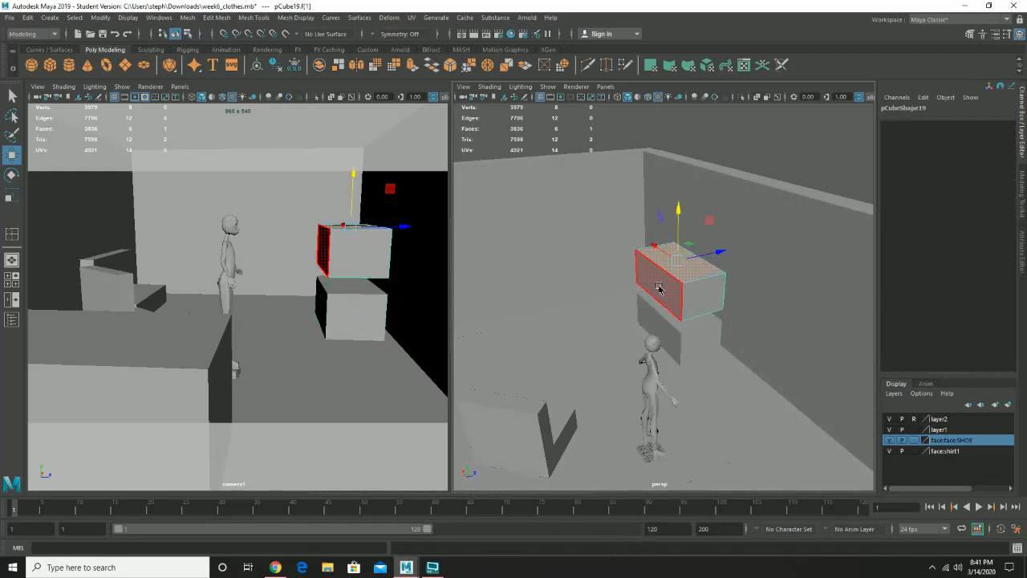
left_click(659, 285)
left_click_drag(685, 278, 713, 275)
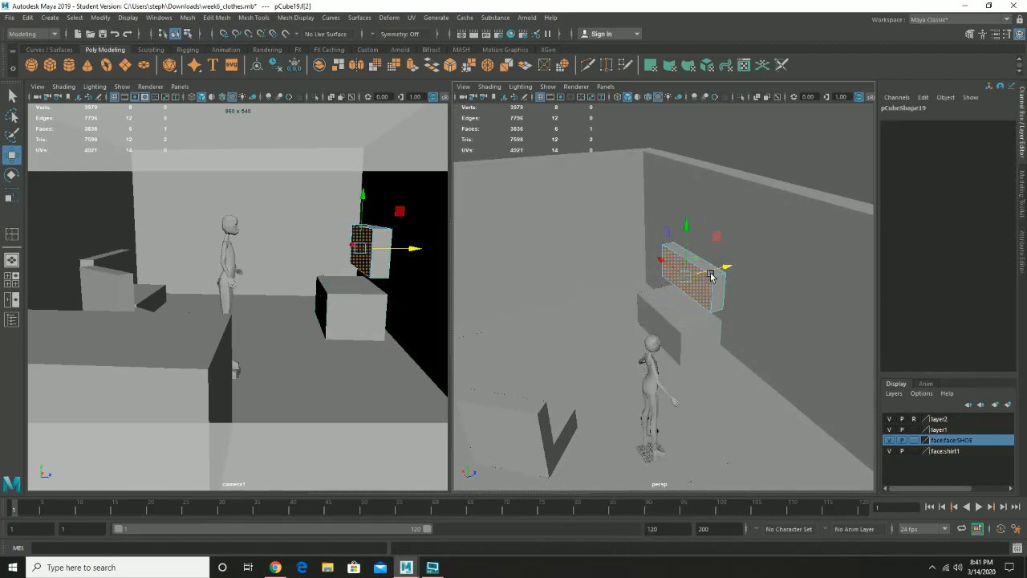
right_click_drag(713, 274, 771, 374, "alt")
left_click(774, 297)
left_click_drag(730, 293, 709, 253, "alt")
left_click(670, 254)
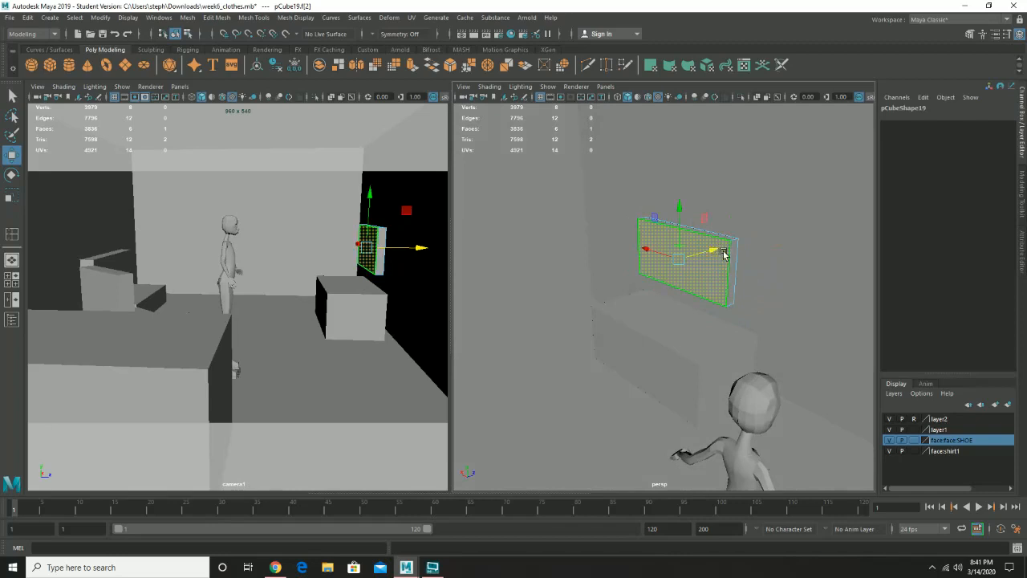
right_click_drag(724, 252, 746, 239)
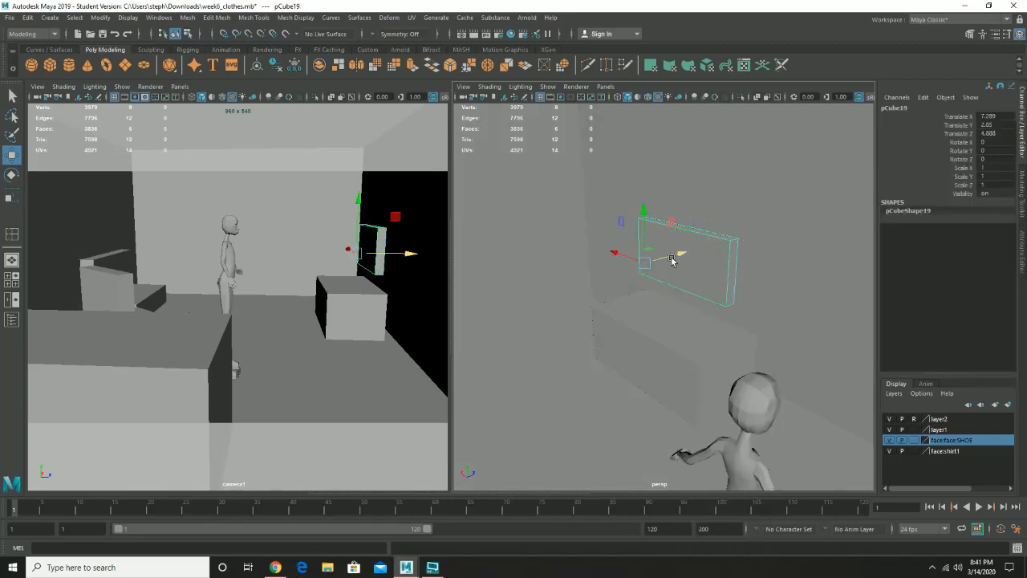
Set the thin panel down on top of the block, at about 6.854, 2.617, 4.134
left_click_drag(677, 260, 654, 266)
left_click_drag(621, 235, 709, 295)
left_click_drag(507, 297, 551, 266)
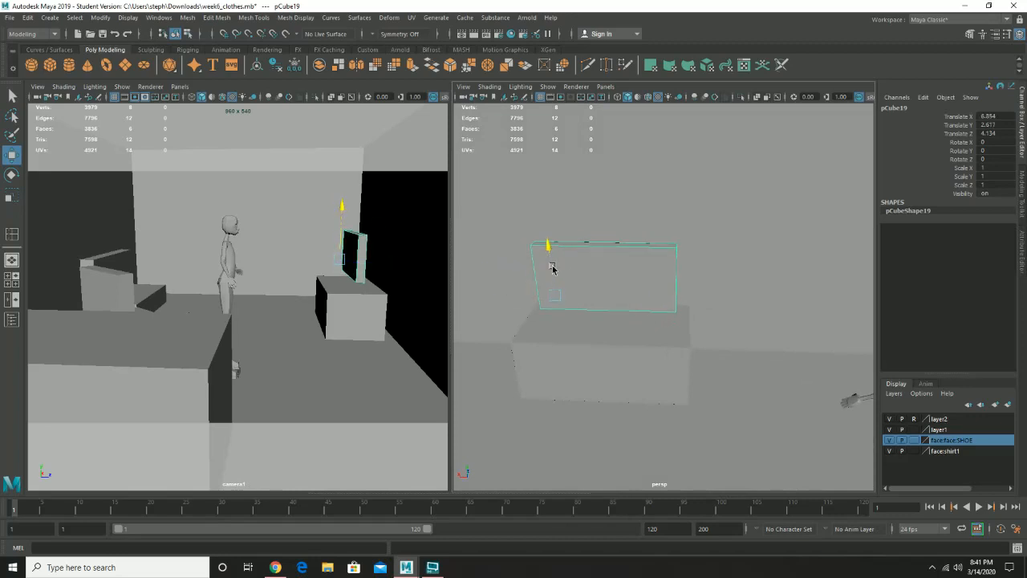
Scale the panel's vertices to narrow it lengthwise, lower its top edge slightly, and return to object selection
right_click_drag(628, 271, 552, 268)
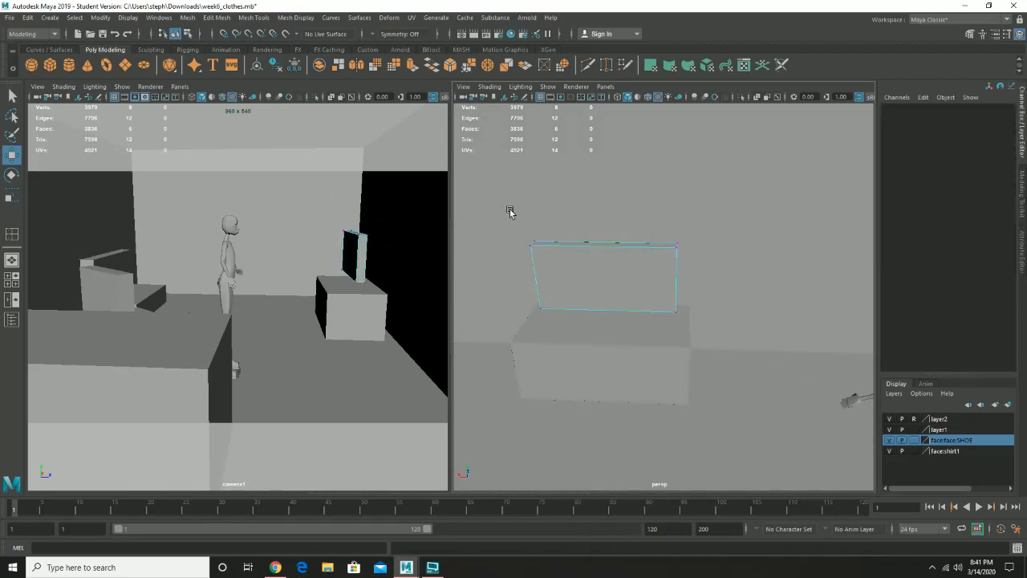
left_click_drag(509, 213, 837, 367)
key("e")
key("r")
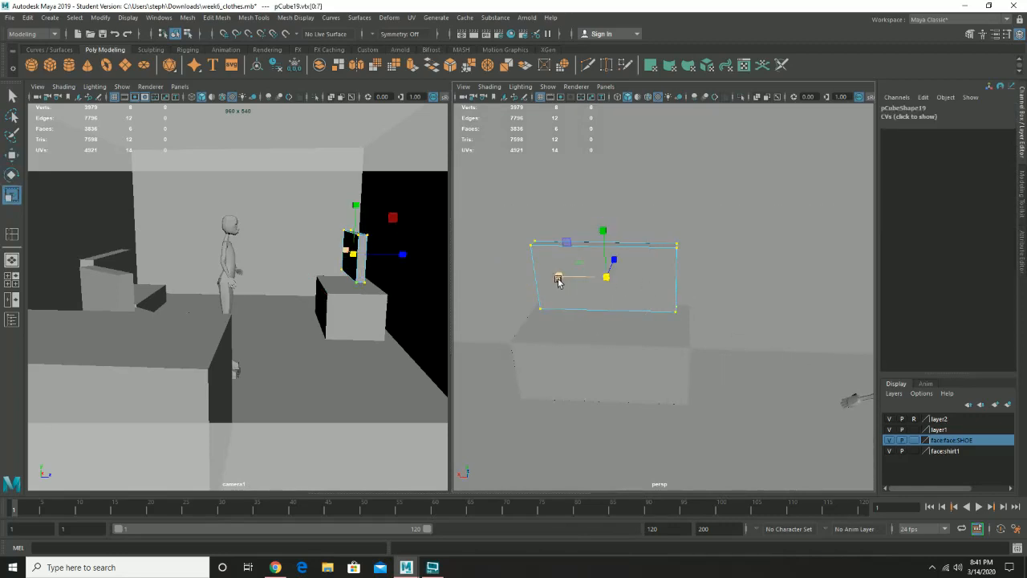
left_click_drag(555, 280, 574, 274)
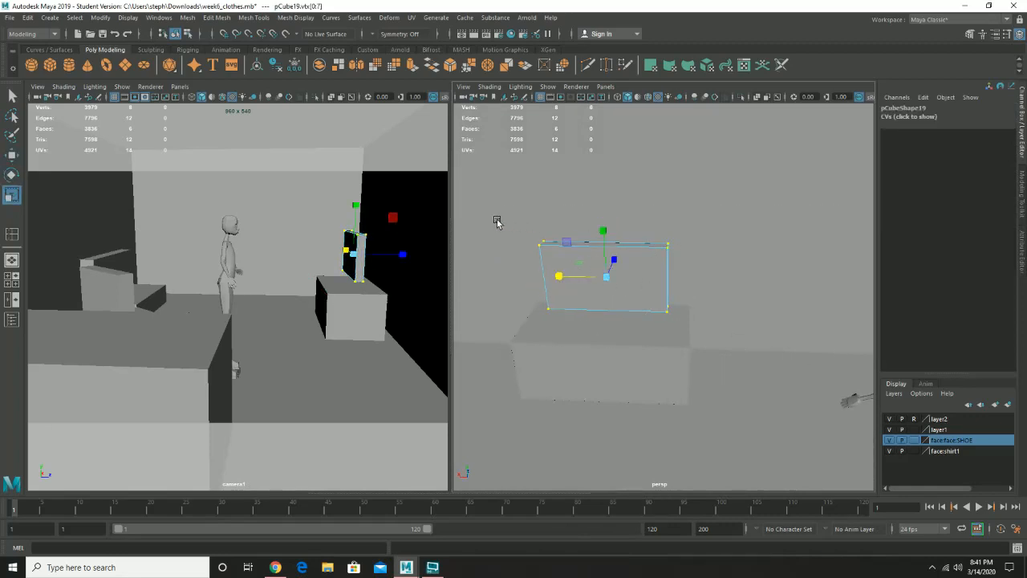
left_click_drag(497, 222, 743, 264)
key("w")
left_click_drag(605, 220, 608, 226)
left_click_drag(661, 292, 626, 281, "alt")
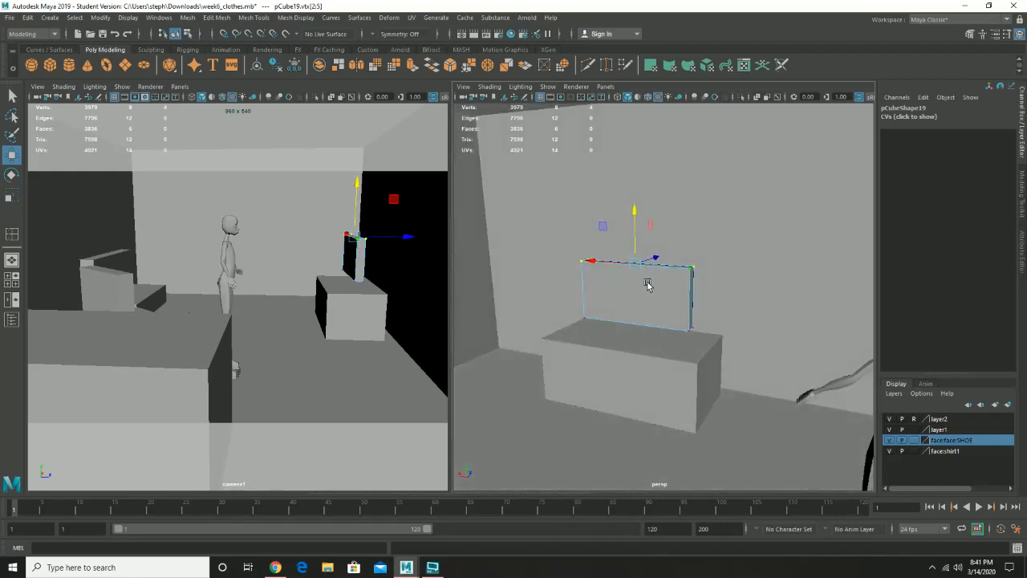
right_click_drag(646, 273, 683, 256)
Add the television panel and its stand to layer2, and hide both layer2 and layer1
left_click_drag(683, 257, 499, 323, "alt")
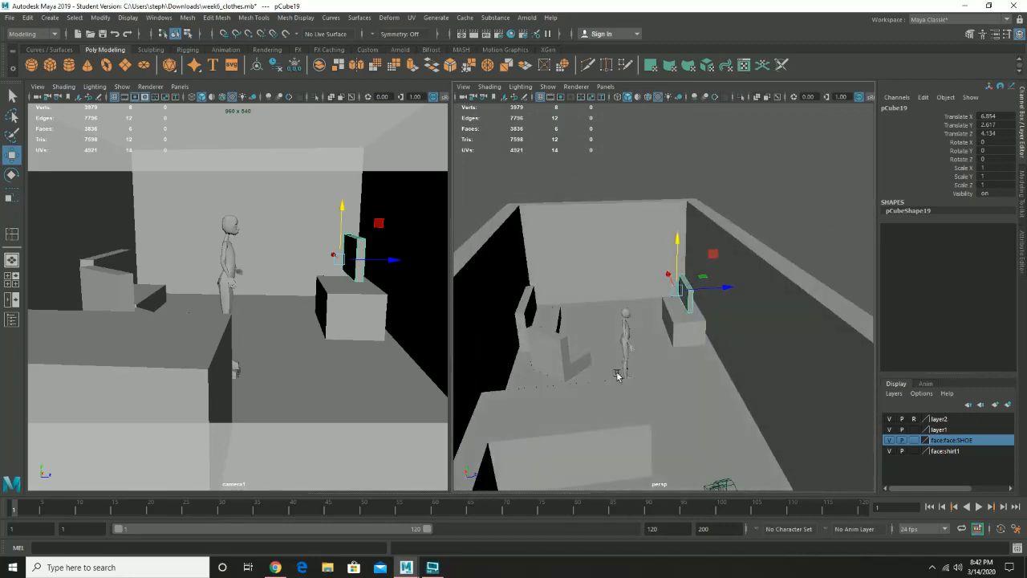
left_click_drag(616, 375, 791, 311, "alt")
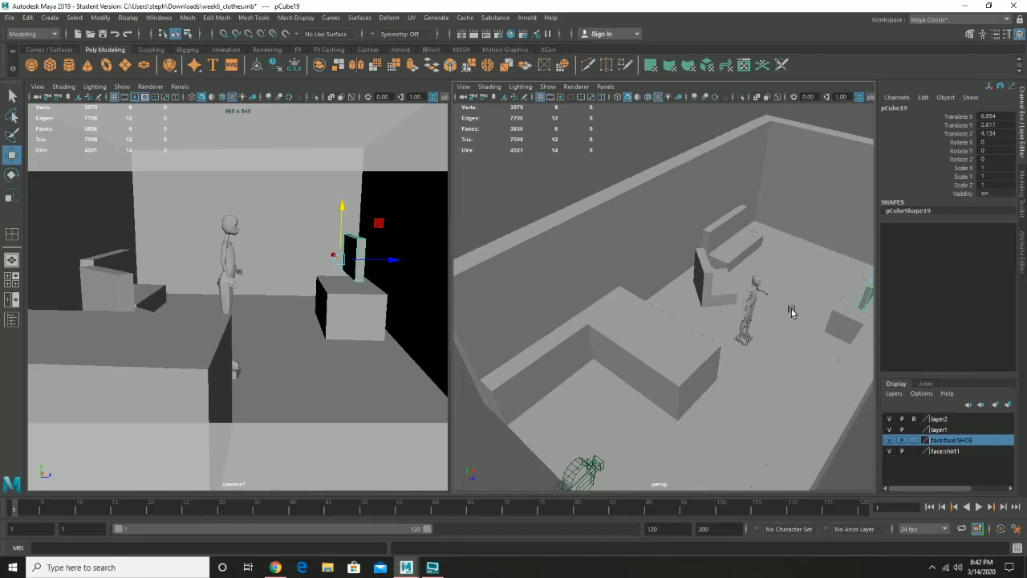
right_click_drag(813, 381, 747, 362, "alt")
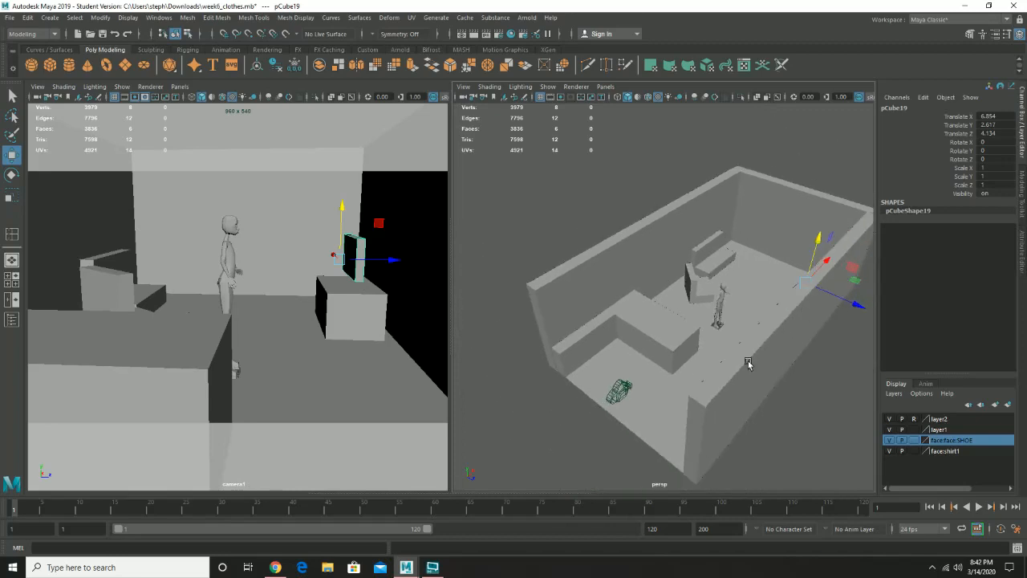
left_click_drag(747, 362, 789, 349, "alt")
left_click_drag(760, 208, 833, 314)
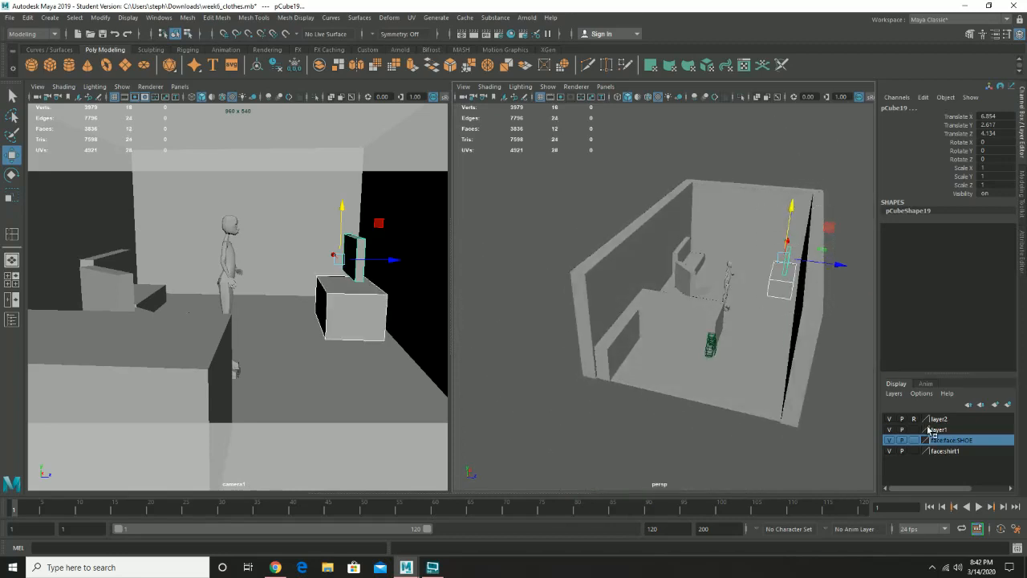
right_click(941, 425)
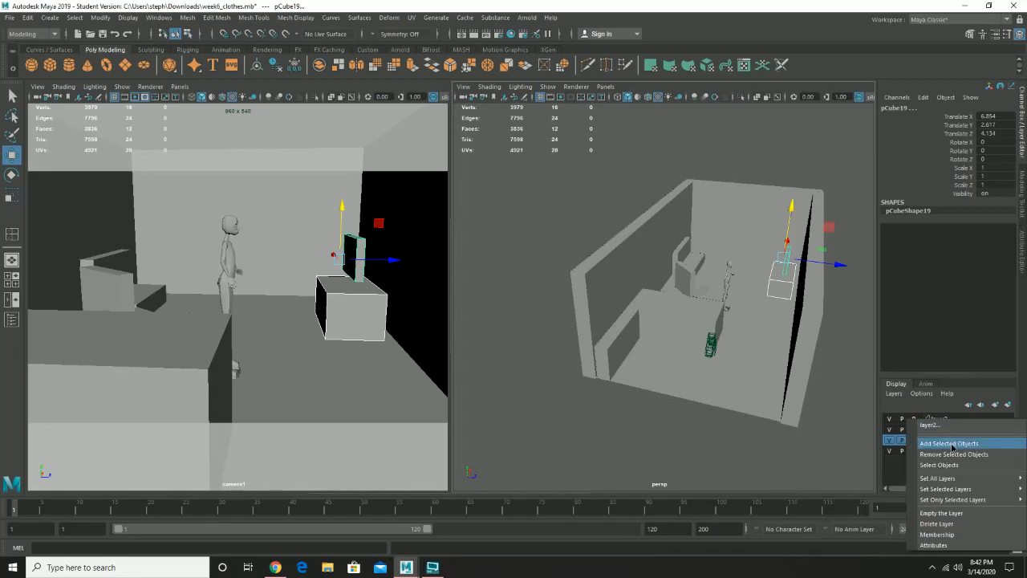
left_click(952, 445)
left_click(889, 418)
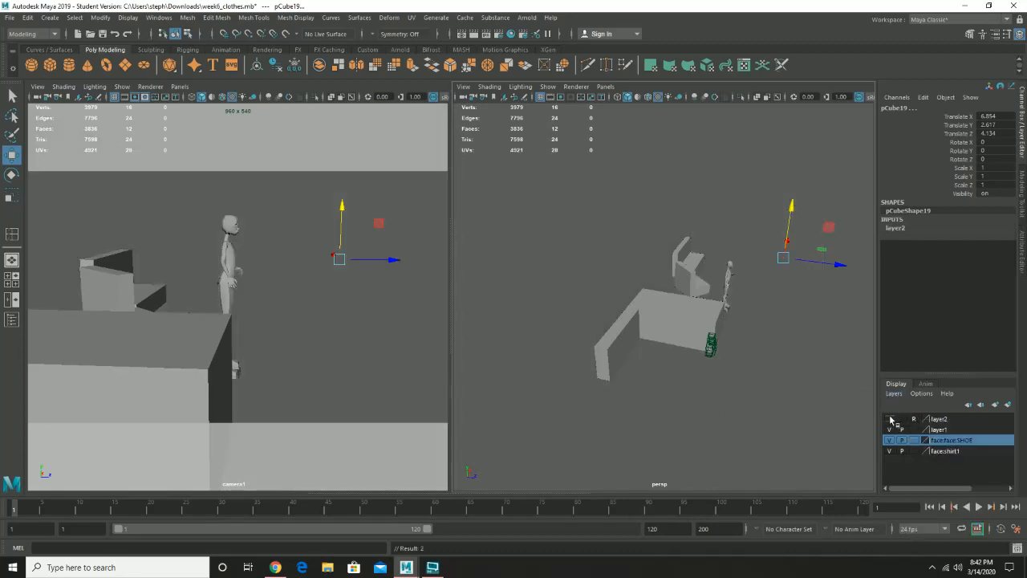
left_click(889, 429)
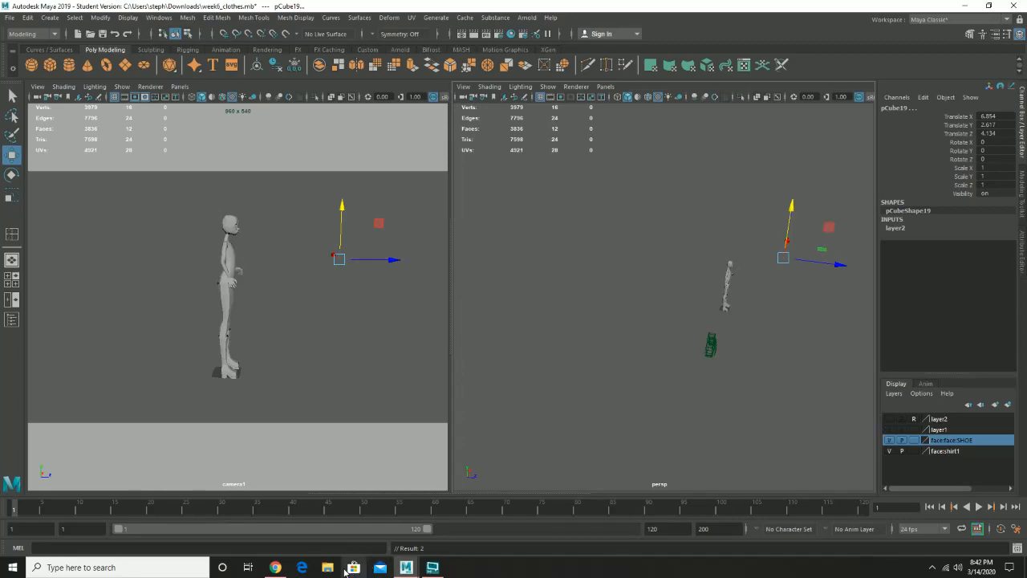
Switch to Chrome and view the industrial plant reference and the tiled-roof building concept image
left_click(277, 567)
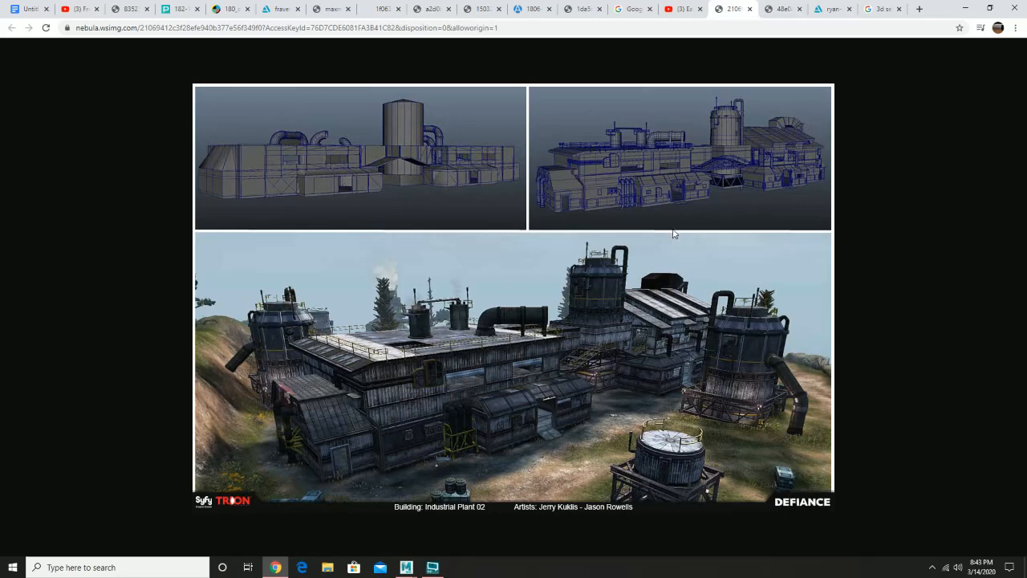
left_click(782, 9)
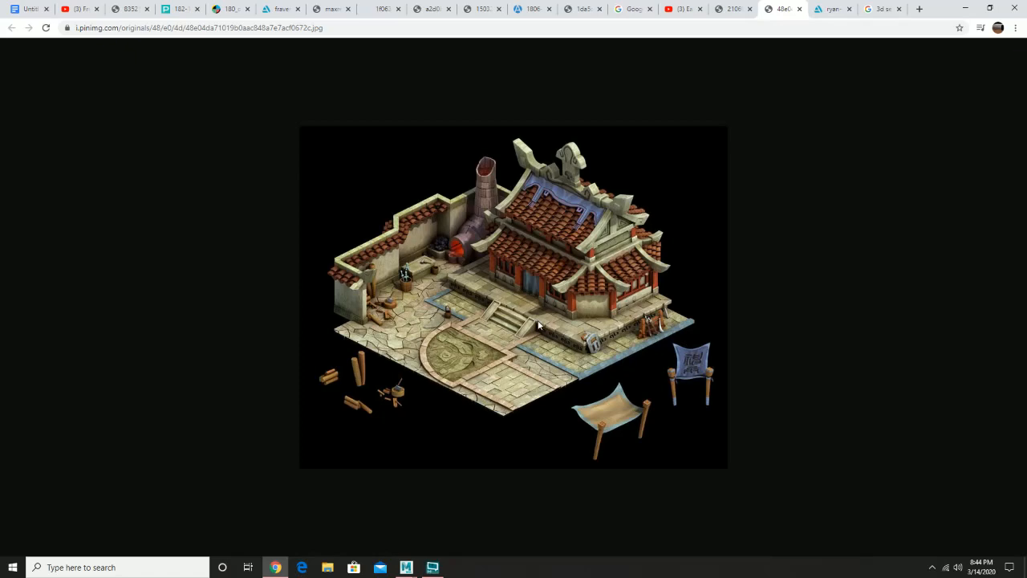
Review the environment and 3D set reference images in the browser and switch to Autodesk Maya
key("ctrl+Tab")
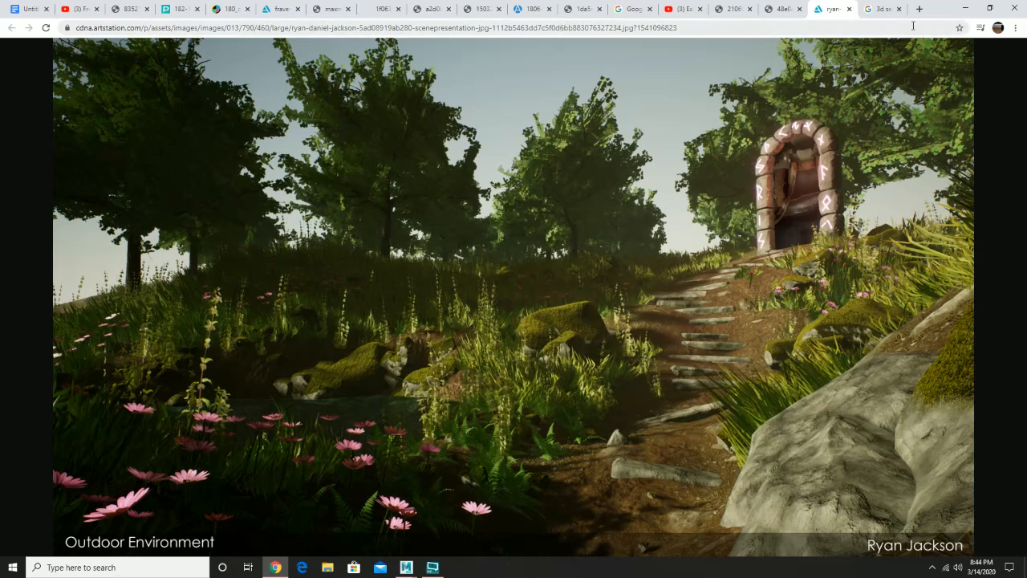
left_click(884, 14)
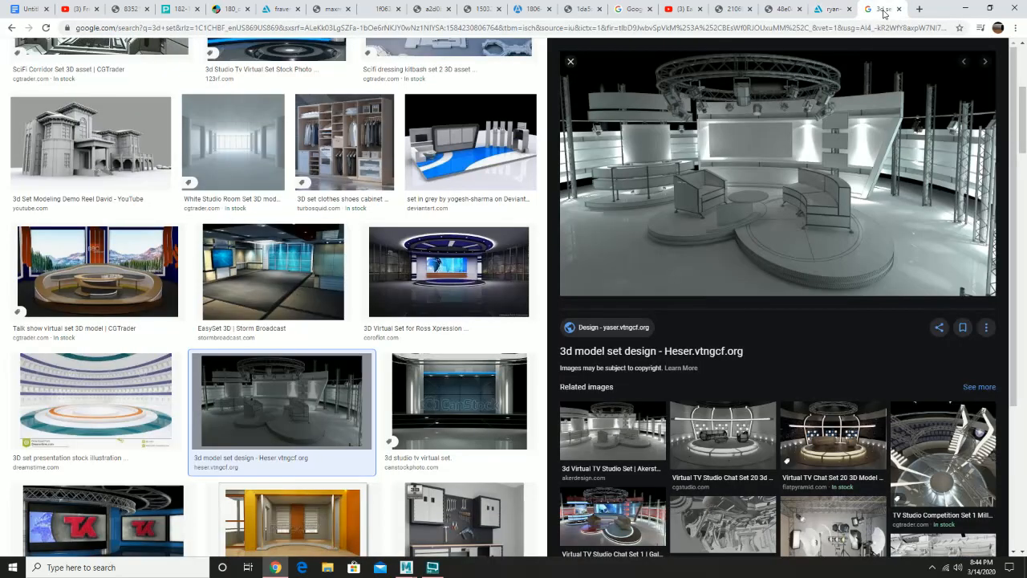
left_click(831, 15)
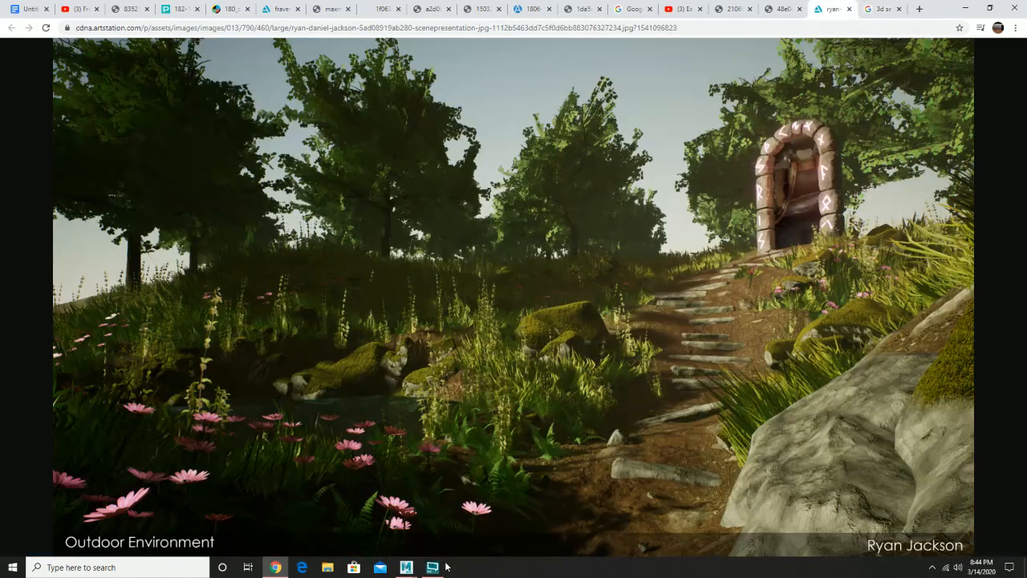
mouse_move(408, 568)
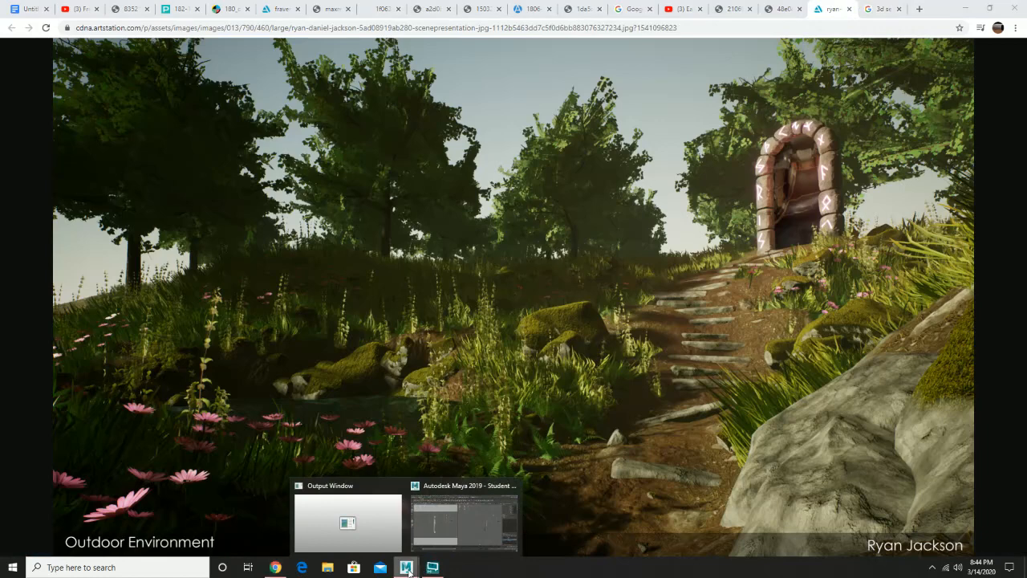
left_click(443, 531)
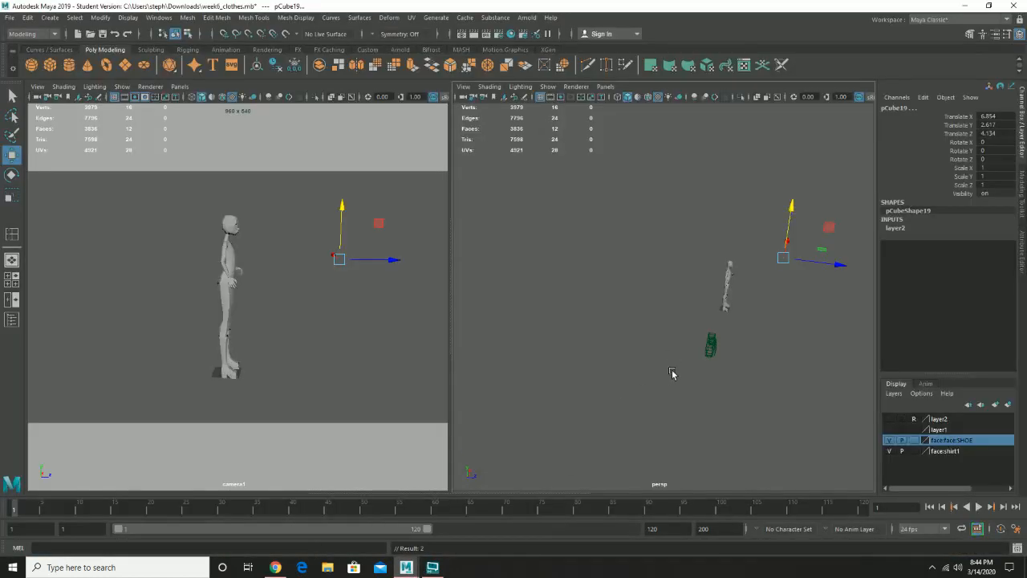
Save the scene under the new name envirotest in the Demo project's scenes folder, accepting the student version notice
left_click(5, 18)
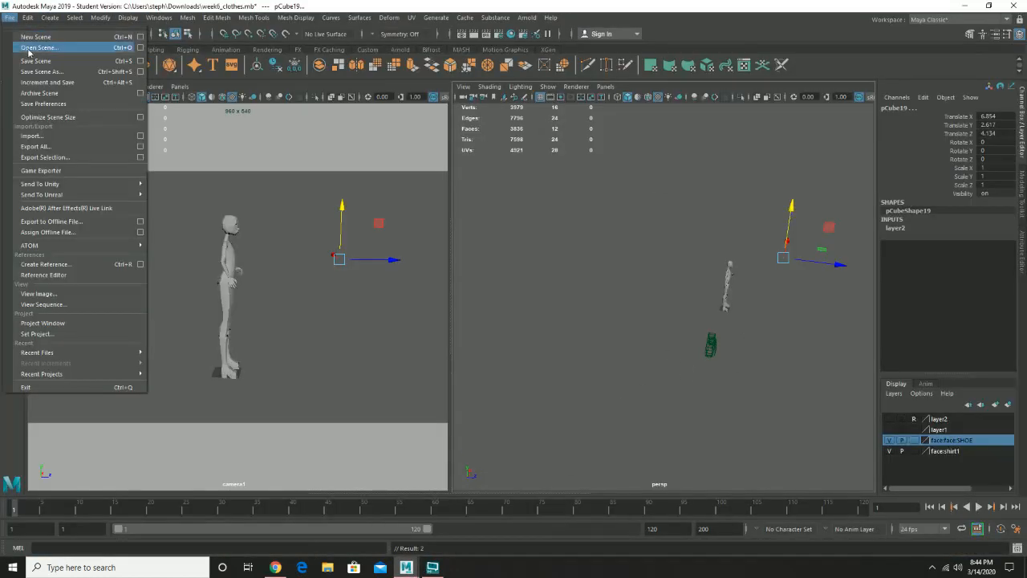
left_click(45, 72)
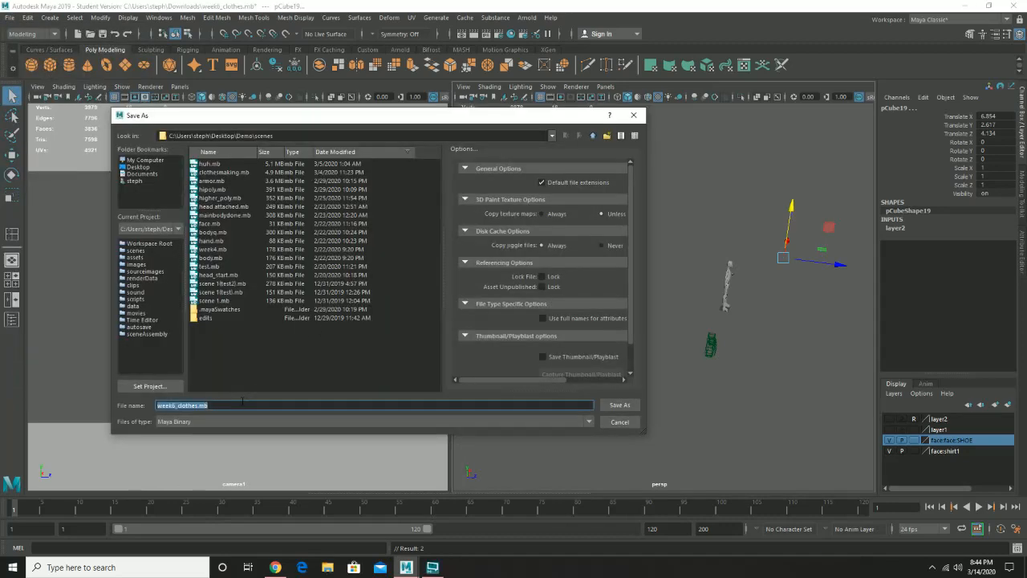
key("BackSpace")
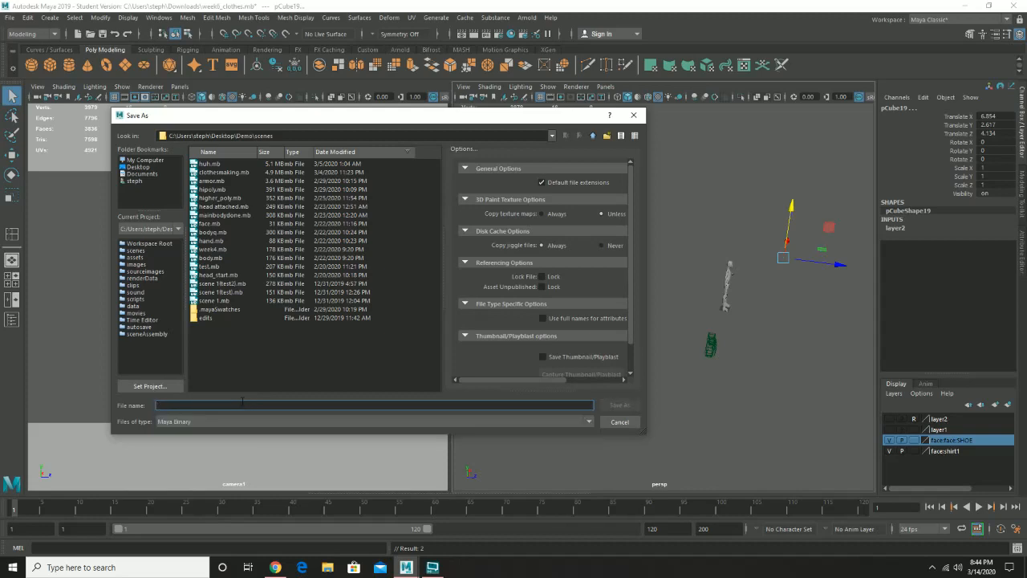
type("envirotest")
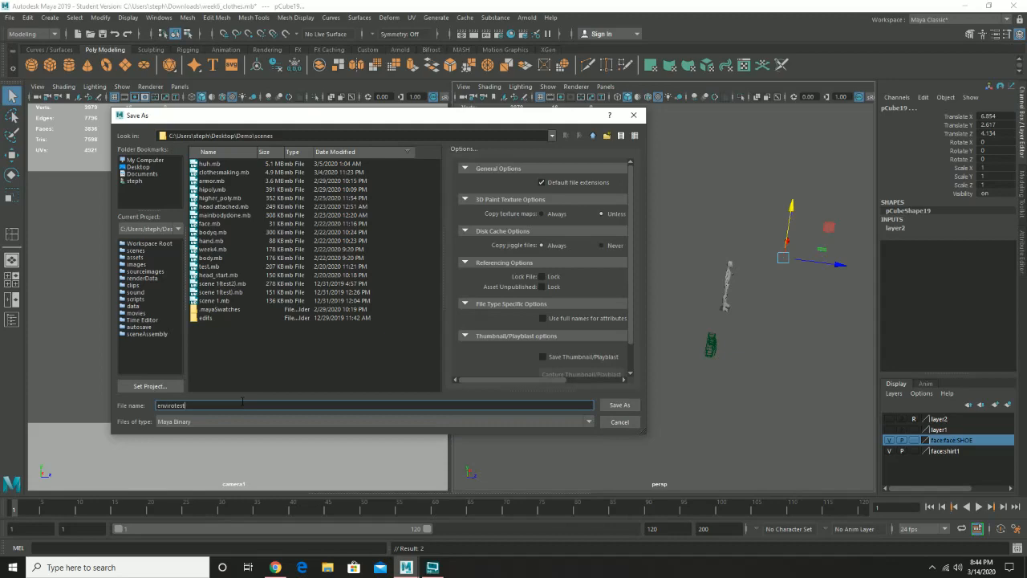
key("Return")
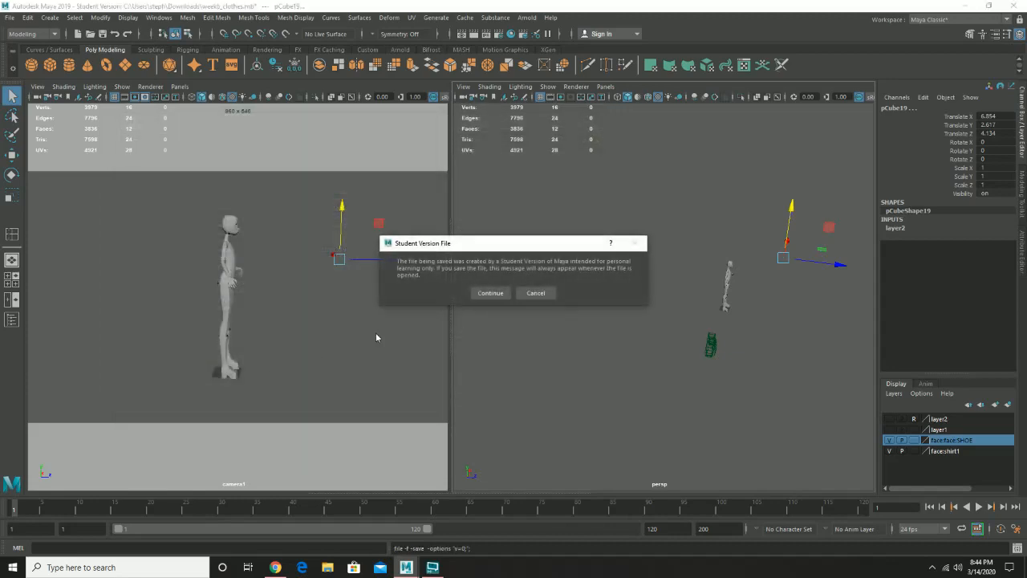
left_click(490, 293)
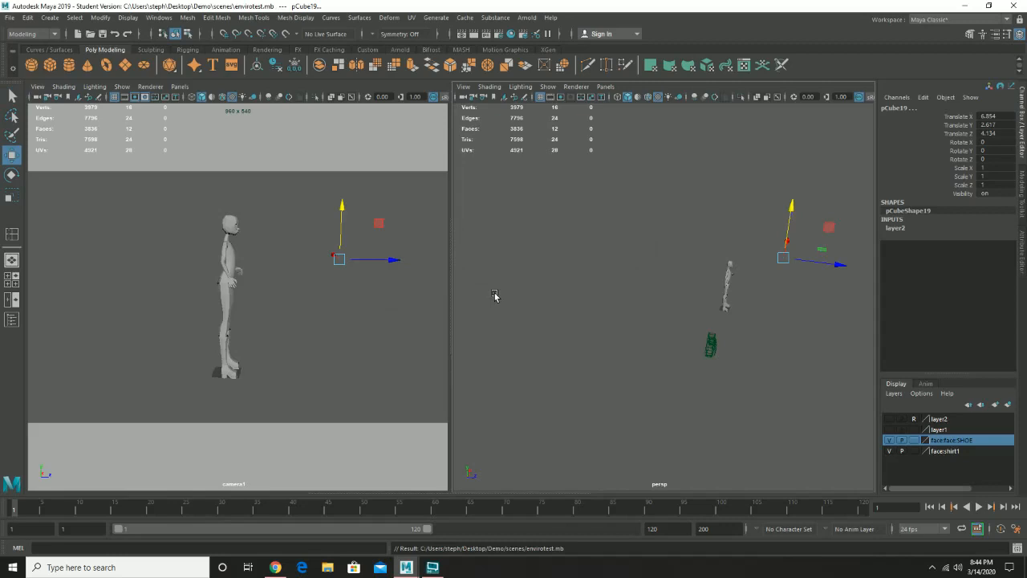
Create a polygon plane at the character's feet and expand its creation parameters
left_click(642, 325)
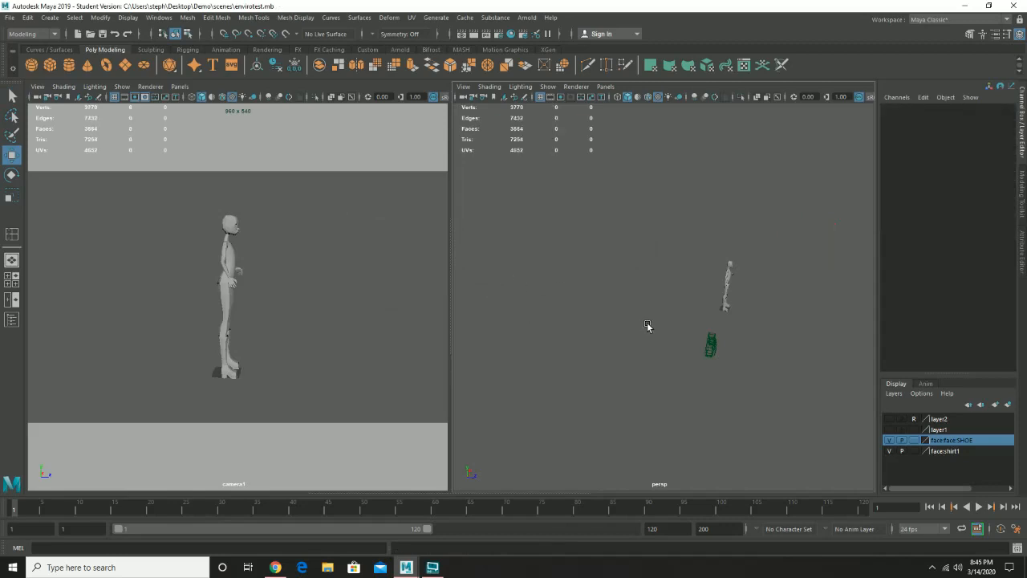
left_click_drag(818, 325, 695, 294, "alt")
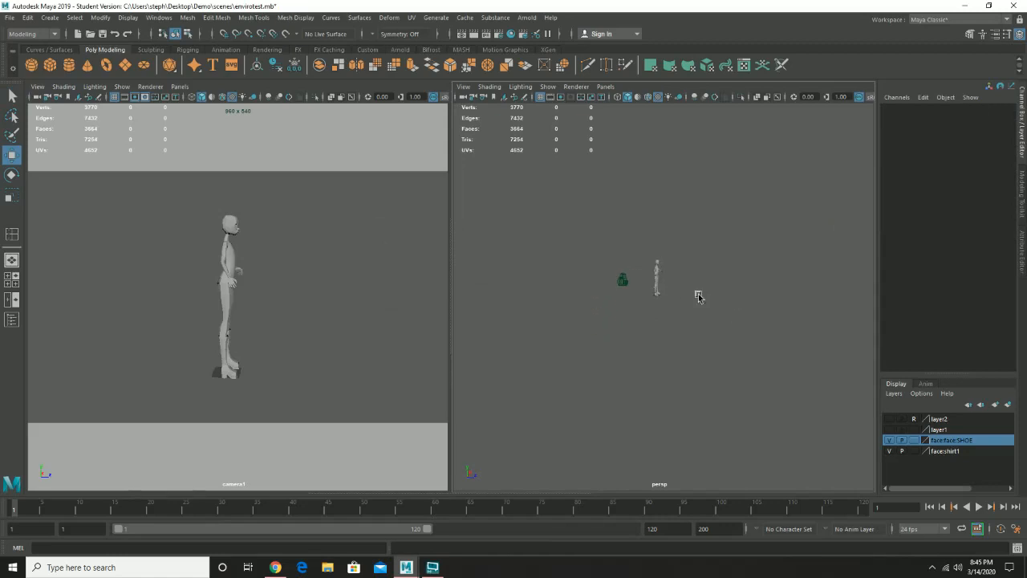
left_click(124, 64)
scroll(663, 335, "up", 3)
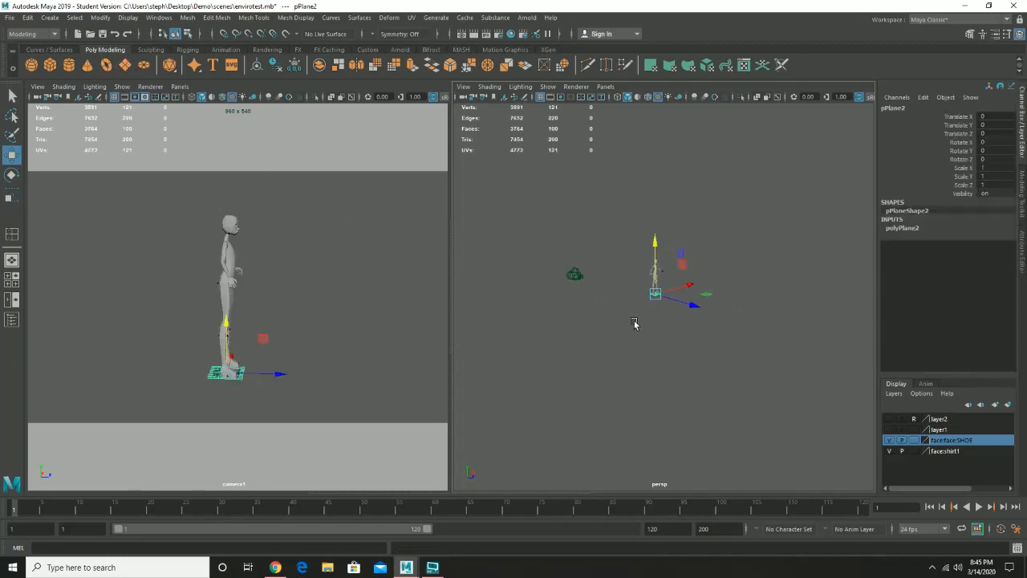
left_click(903, 228)
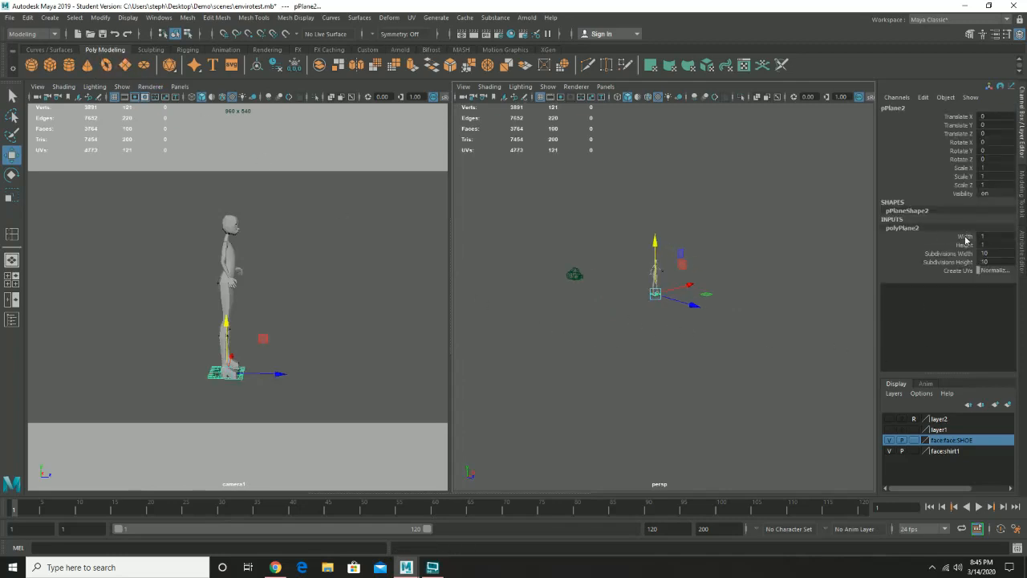
Try enlarging the plane interactively to a width and height of about 3.28 each
left_click(965, 237)
middle_click_drag(727, 296, 779, 288)
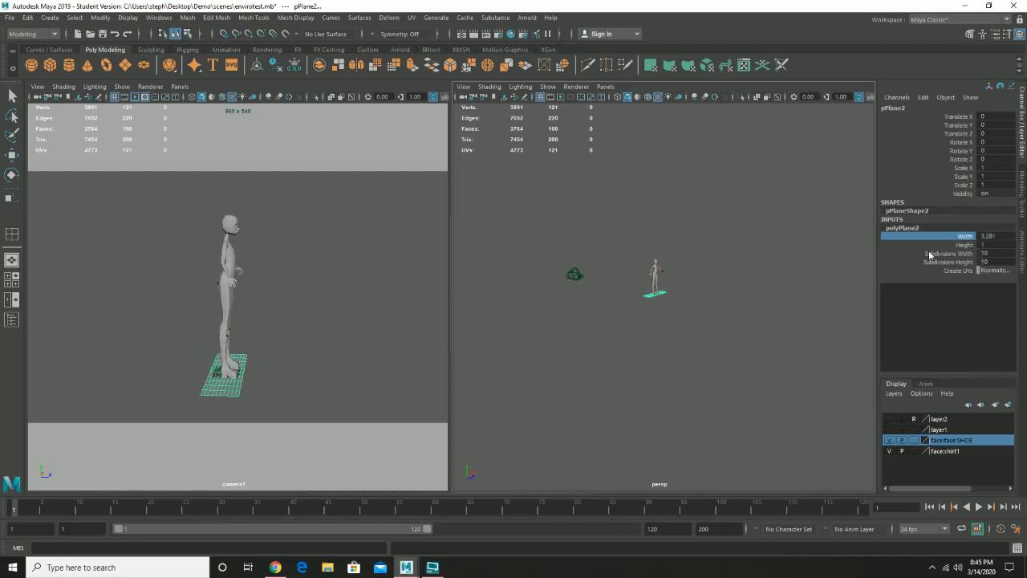
left_click(965, 244)
middle_click_drag(711, 287, 812, 276)
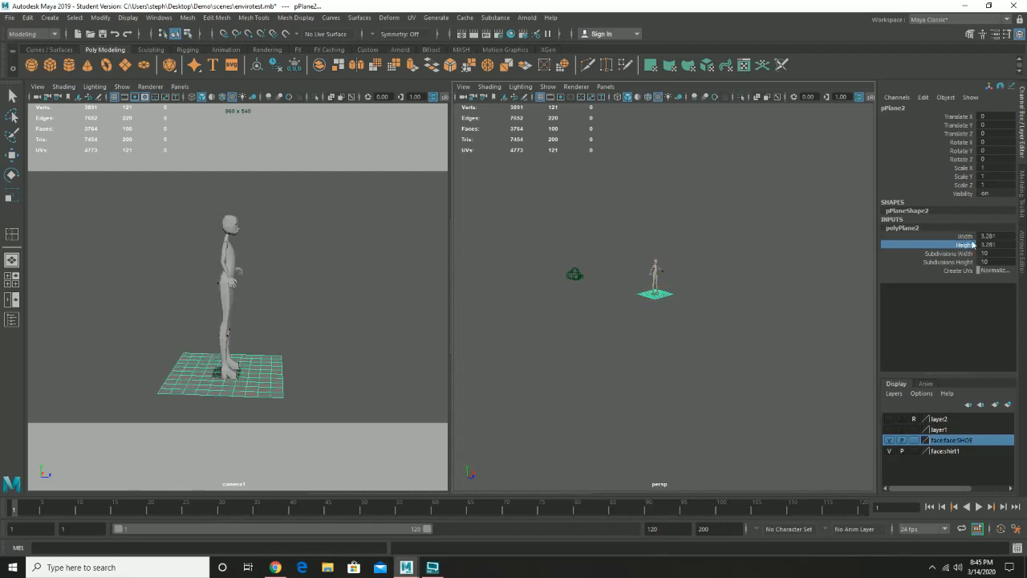
Set the ground plane's width and height to 100 each
double_click(1008, 235)
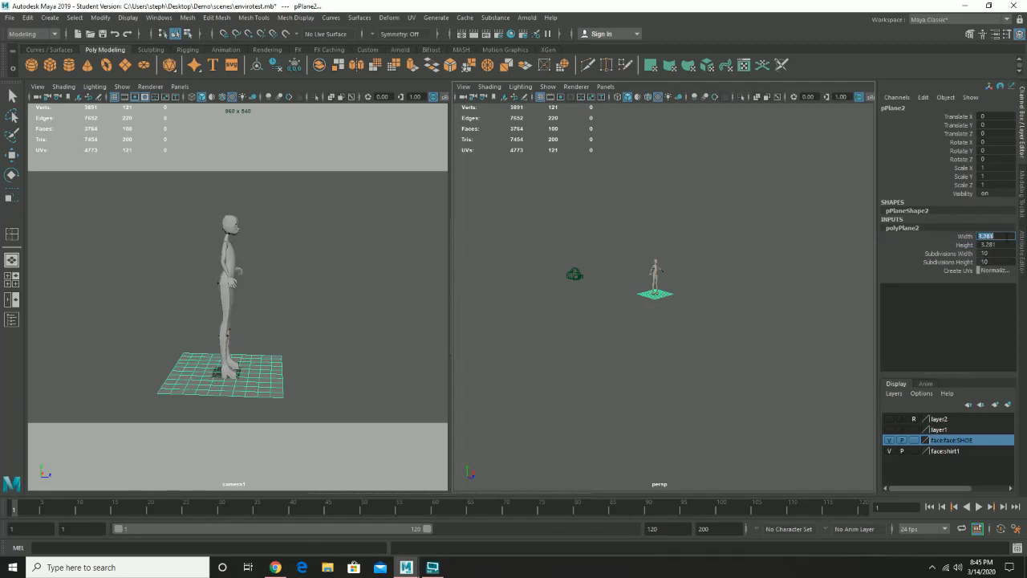
type("100")
key("Tab")
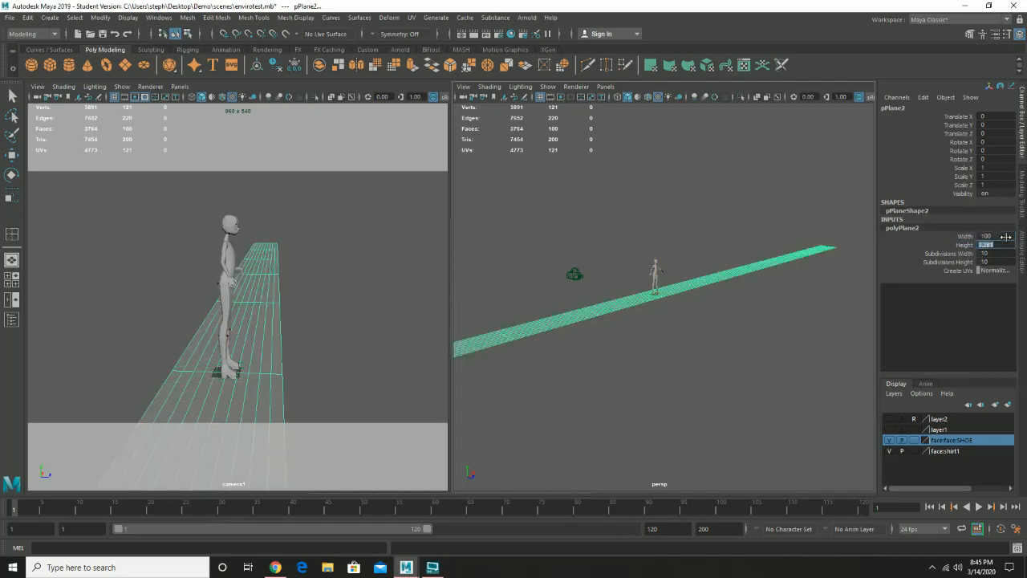
type("100")
key("Return")
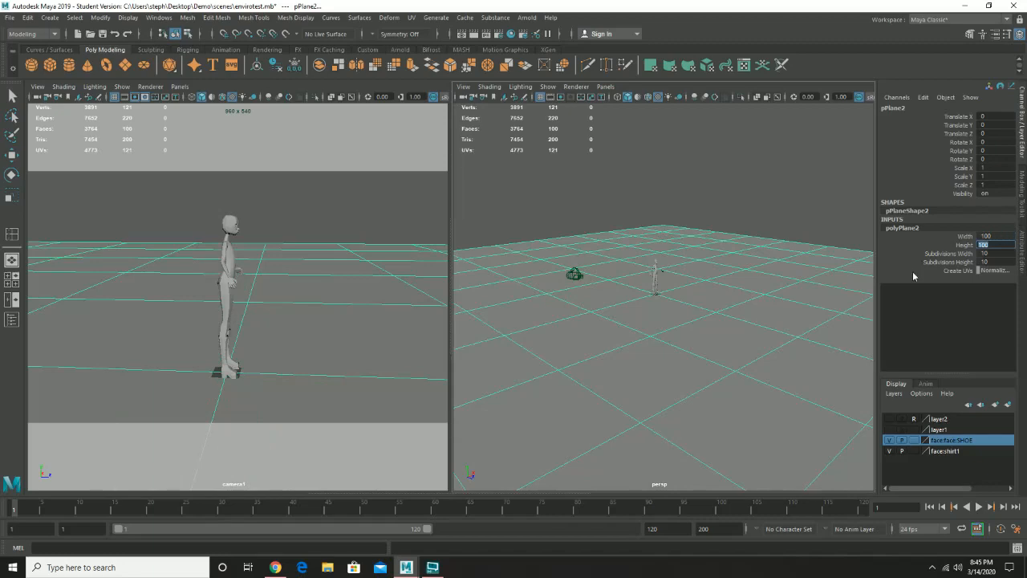
Move the ground plane along X to about 43 so it extends mostly beyond the character
left_click_drag(673, 328, 648, 325, "alt")
right_click_drag(681, 317, 651, 334, "alt")
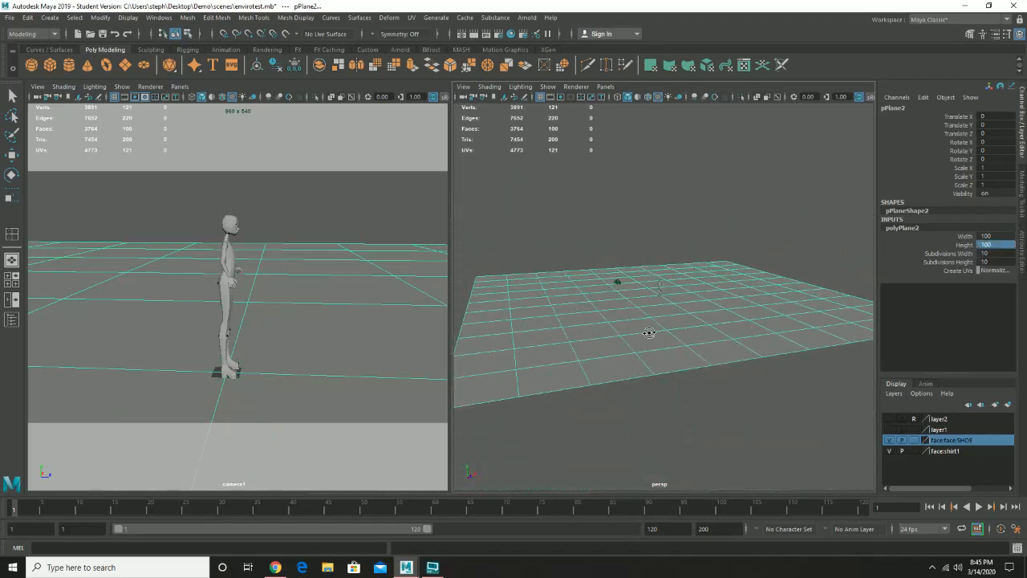
left_click_drag(650, 334, 640, 331, "alt")
key("w")
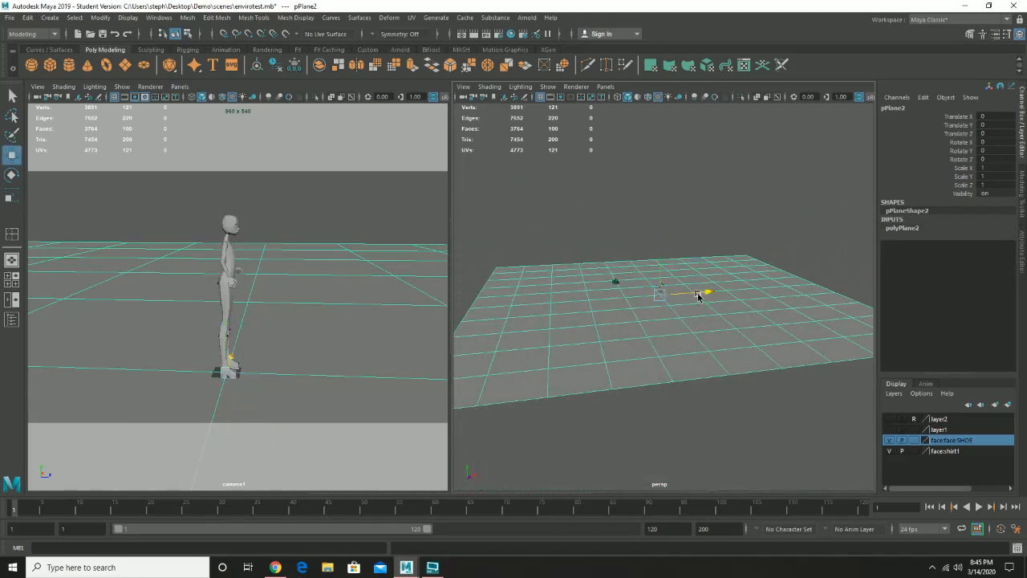
left_click_drag(704, 292, 824, 287)
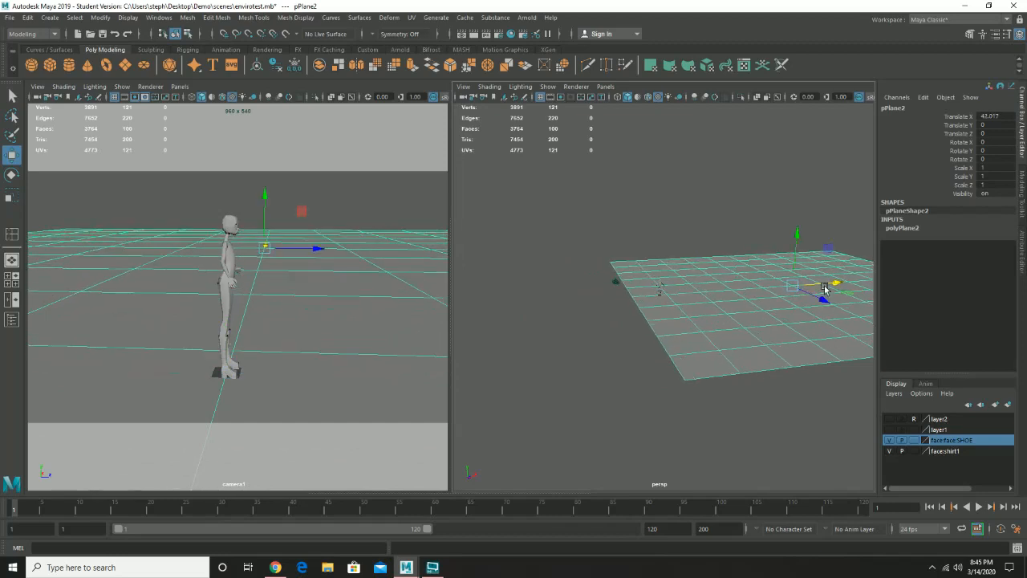
Put the ground plane on a new display layer, set that layer to reference mode and deselect the plane
left_click_drag(741, 294, 752, 335, "alt")
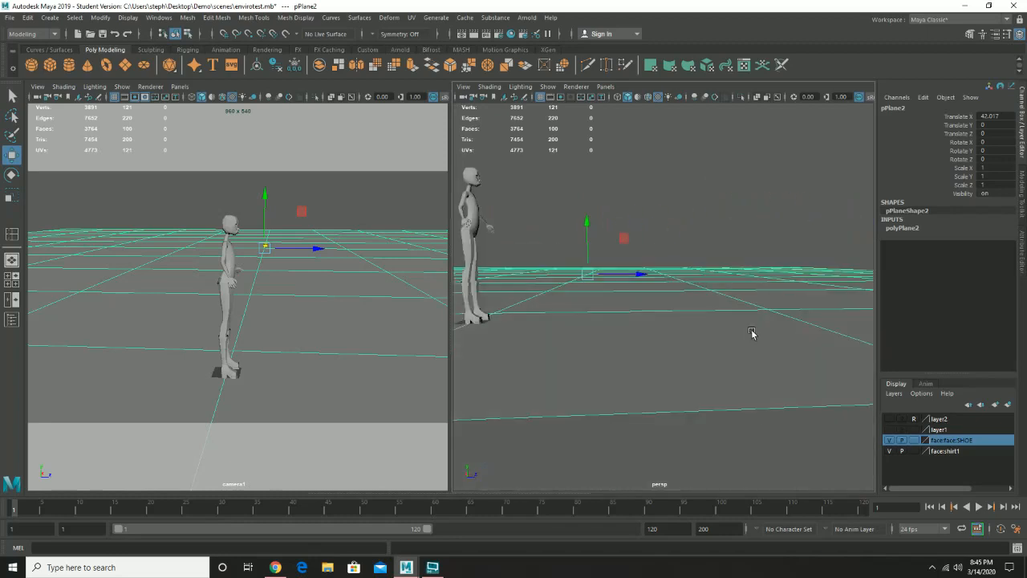
mouse_move(631, 275)
left_mouse_down("alt")
mouse_move(616, 273)
mouse_move(640, 294)
mouse_move(683, 283)
mouse_move(656, 284)
mouse_move(745, 296)
mouse_move(644, 275)
left_mouse_up("alt")
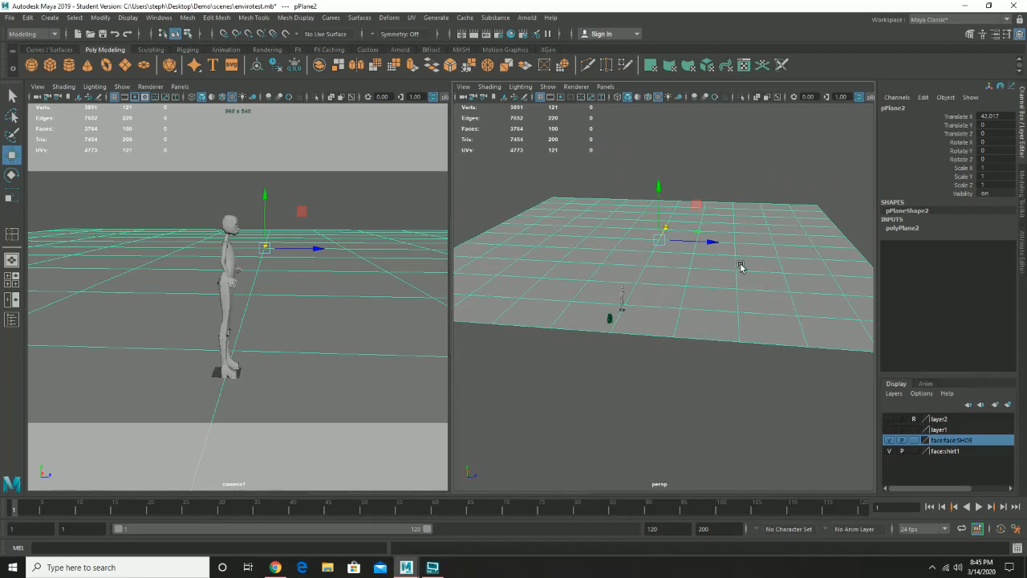
left_click(1007, 404)
left_click(915, 419)
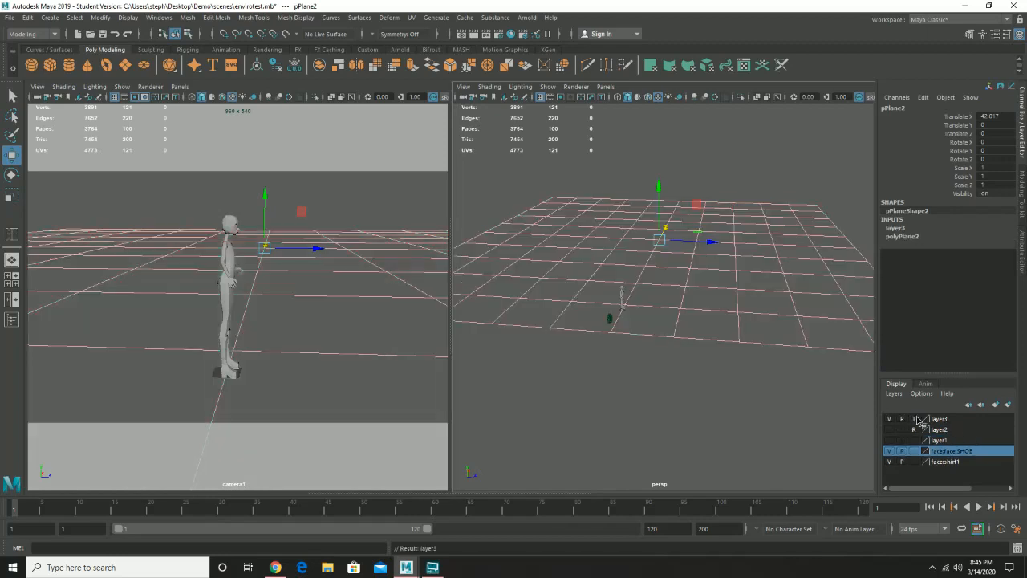
left_click(914, 419)
left_click(807, 269)
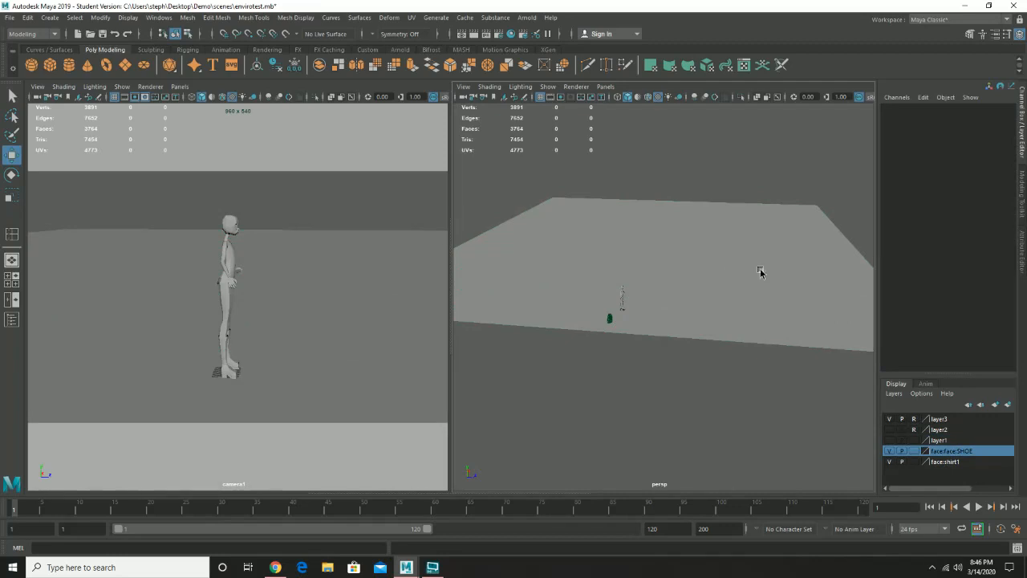
Create a polygon cube and move it along X toward the far edge of the ground plane
left_click_drag(758, 270, 676, 234, "alt")
right_click_drag(676, 234, 781, 340, "alt")
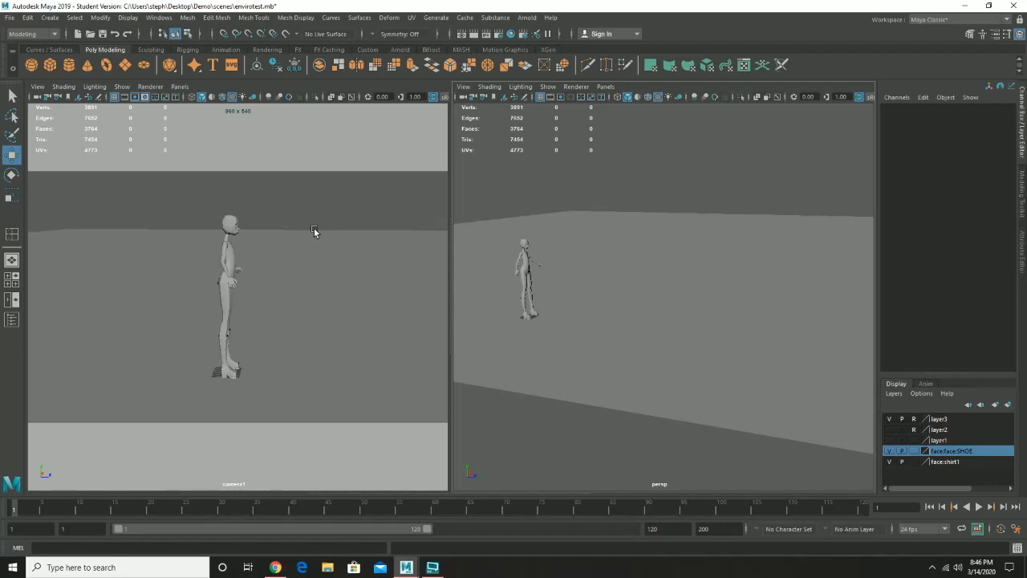
left_click(49, 65)
mouse_move(655, 302)
left_mouse_down("alt")
mouse_move(617, 303)
mouse_move(458, 248)
mouse_move(683, 294)
mouse_move(682, 315)
mouse_move(664, 319)
left_mouse_up("alt")
scroll(654, 305, "up", 3)
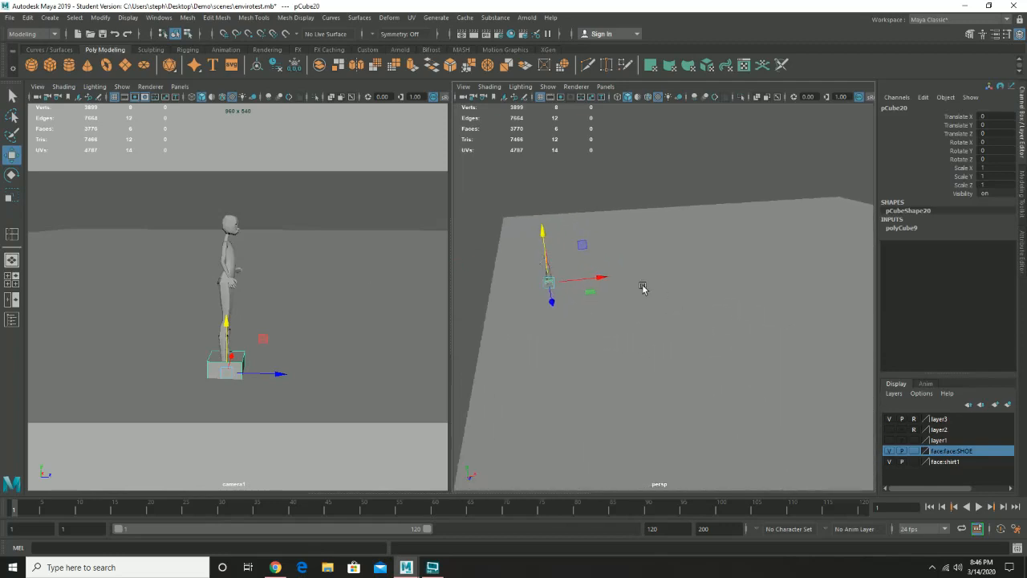
left_click_drag(608, 280, 859, 246)
Raise the cube's top face to turn the cube into a tall, narrow block
left_click_drag(780, 262, 583, 253, "alt")
right_click_drag(617, 247, 618, 254)
left_click(617, 247)
left_click_drag(615, 237, 615, 195)
Pull the block's two opposite side faces outward along Z to form a long wall across the ground plane's far end
left_click(614, 237)
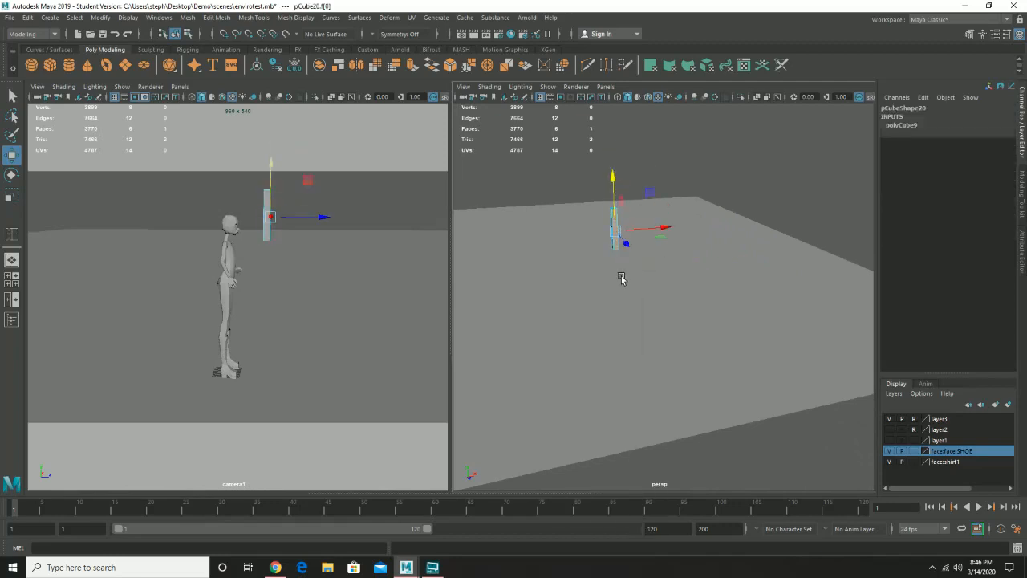
left_click_drag(618, 277, 653, 271, "alt")
left_click_drag(591, 251, 967, 365)
left_click_drag(672, 304, 720, 294, "alt")
right_click_drag(720, 294, 596, 298, "alt")
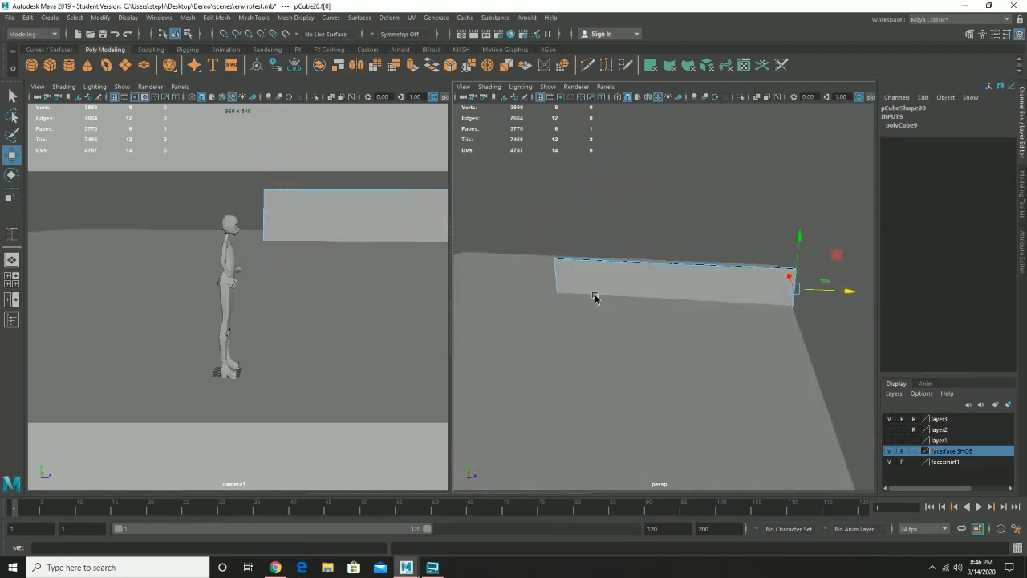
left_click_drag(596, 298, 695, 287, "alt")
left_click(607, 289)
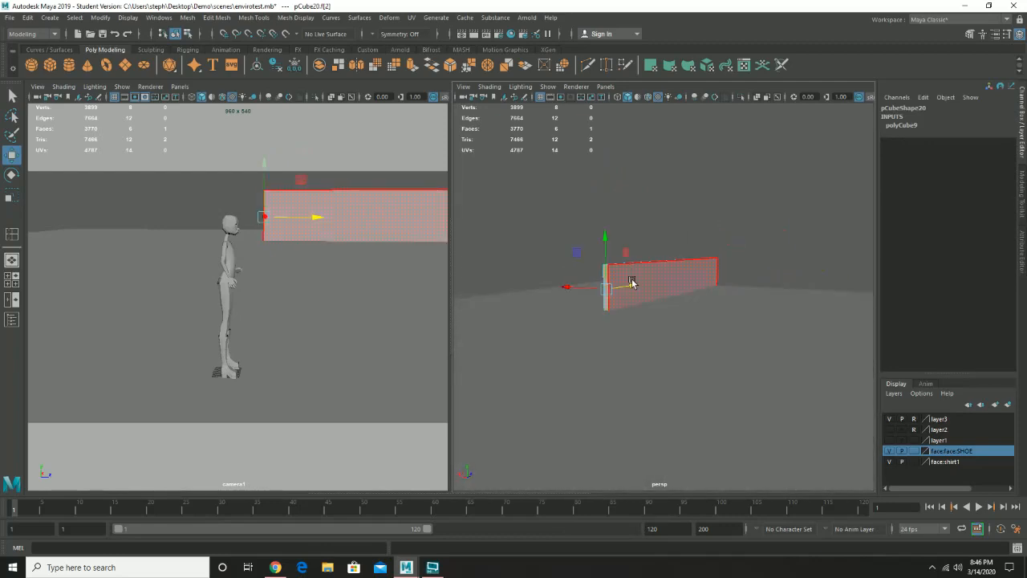
left_click_drag(608, 287, 426, 324)
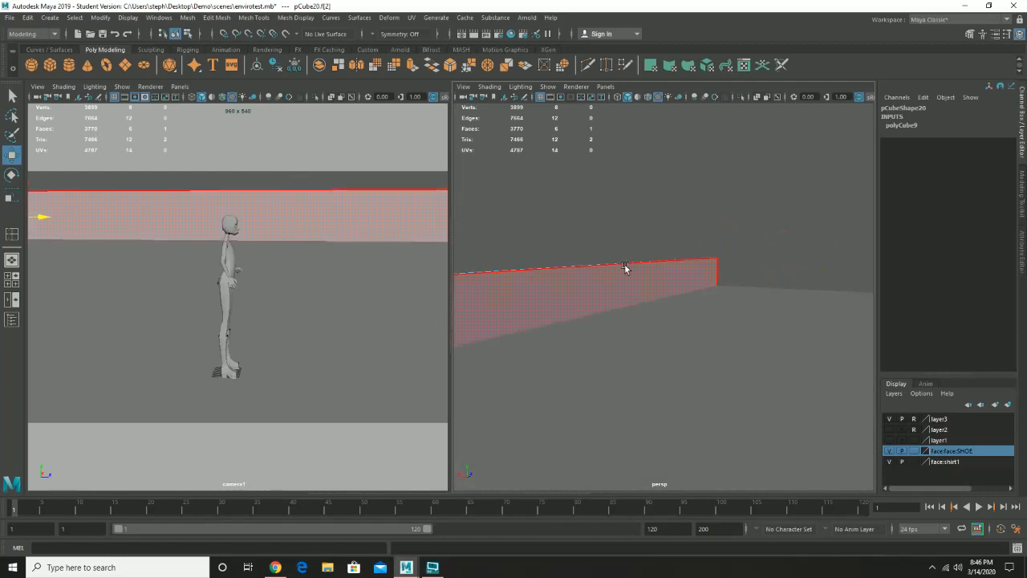
Lower the long wall's top face along Y to roughly half the wall's height
left_click_drag(641, 277, 589, 294, "alt")
right_click_drag(589, 294, 571, 291, "alt")
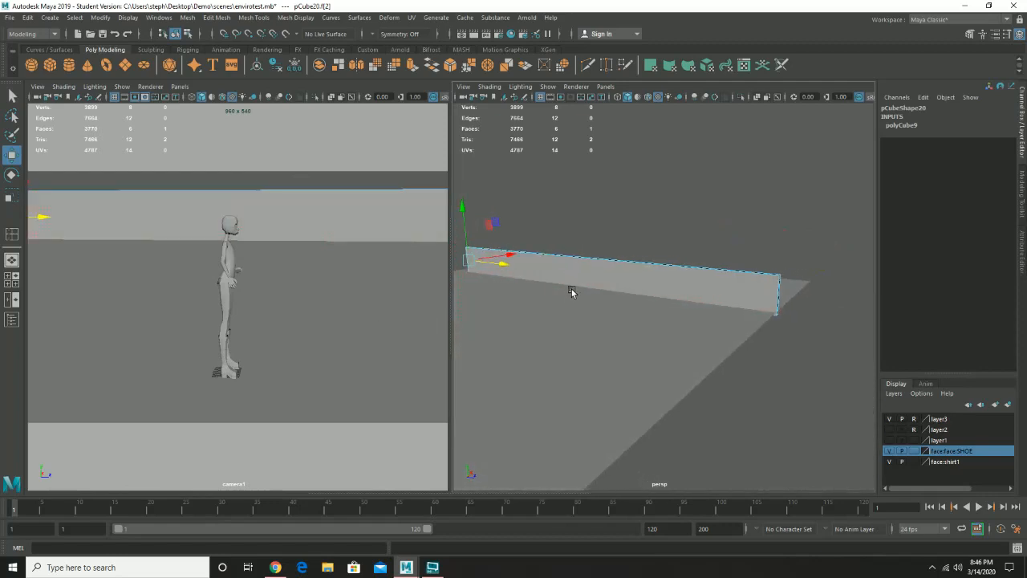
left_click_drag(573, 294, 653, 264, "alt")
left_click(673, 258)
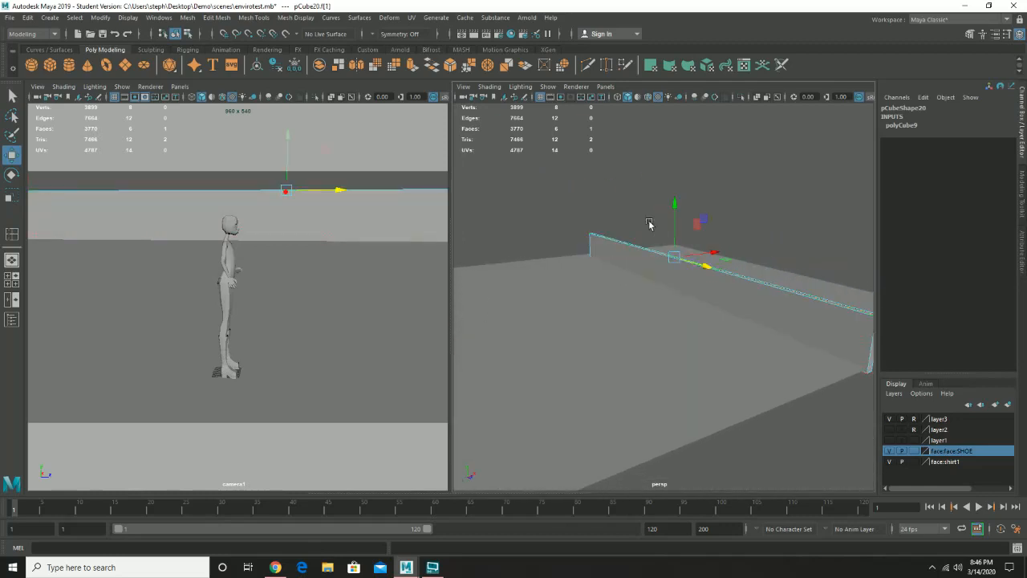
left_click_drag(672, 216, 683, 236)
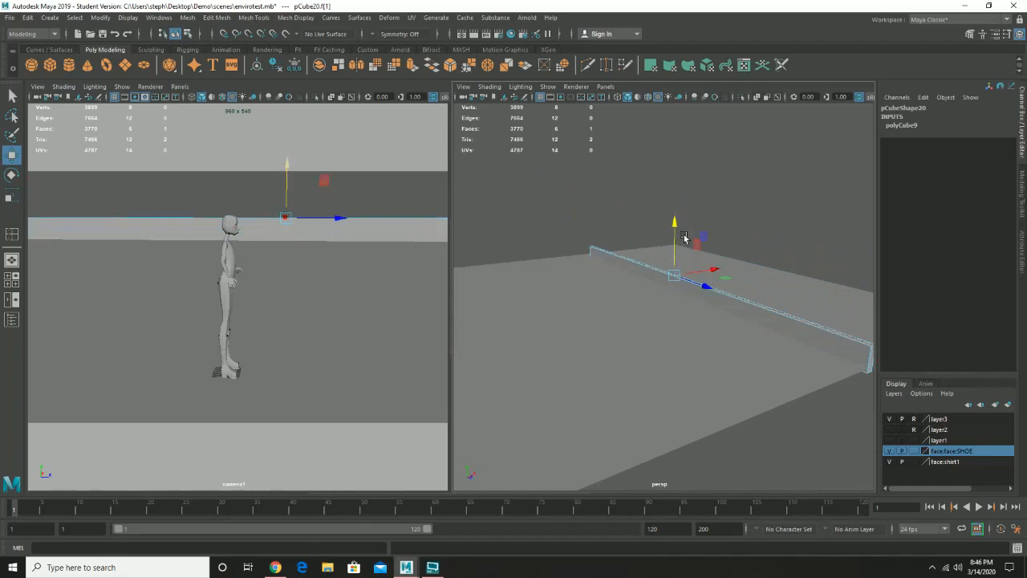
Return to object mode and shift the whole wall slightly along X toward the ground plane's far edge
right_click_drag(665, 276, 713, 254)
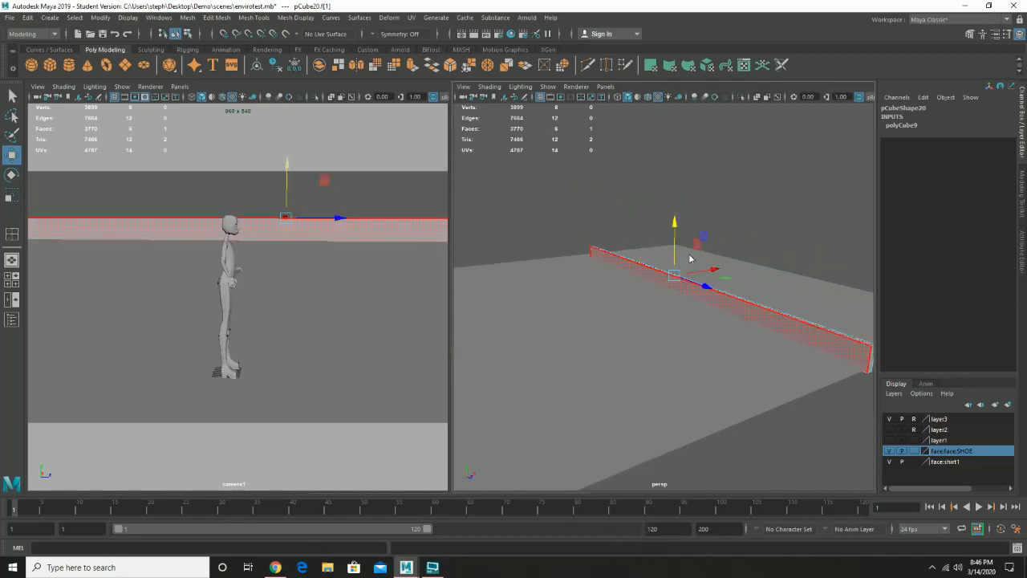
mouse_move(712, 277)
left_mouse_down()
mouse_move(738, 270)
mouse_move(730, 276)
left_mouse_up()
left_click_drag(501, 344, 576, 336, "alt")
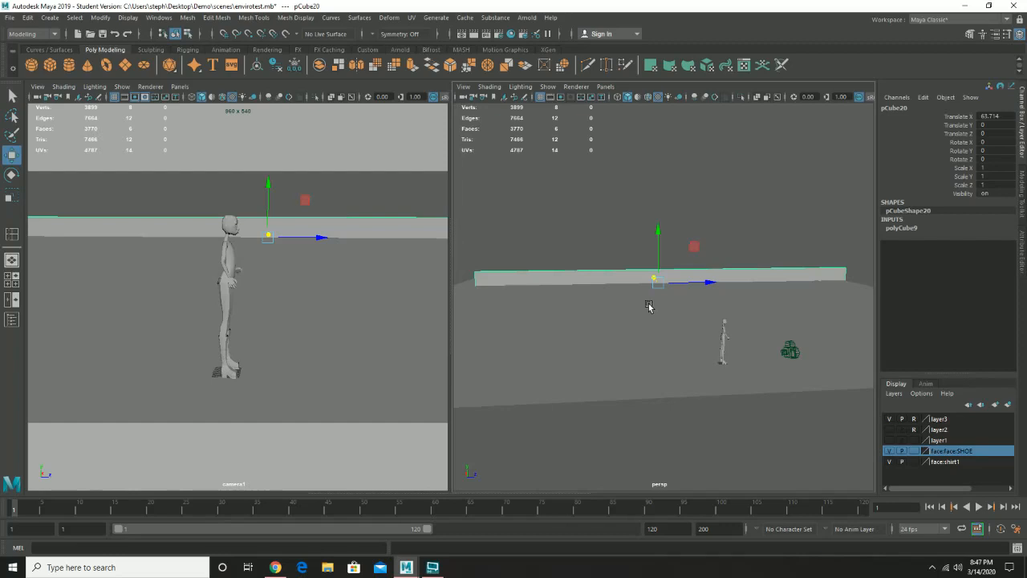
Pull one end face of the wall along Z to shorten the wall to a small block near the plane's corner
left_click_drag(743, 297, 762, 284, "alt")
right_click_drag(762, 274, 710, 273)
left_click_drag(786, 257, 848, 333)
left_click_drag(831, 290, 593, 277)
right_click(590, 279)
left_click(588, 300)
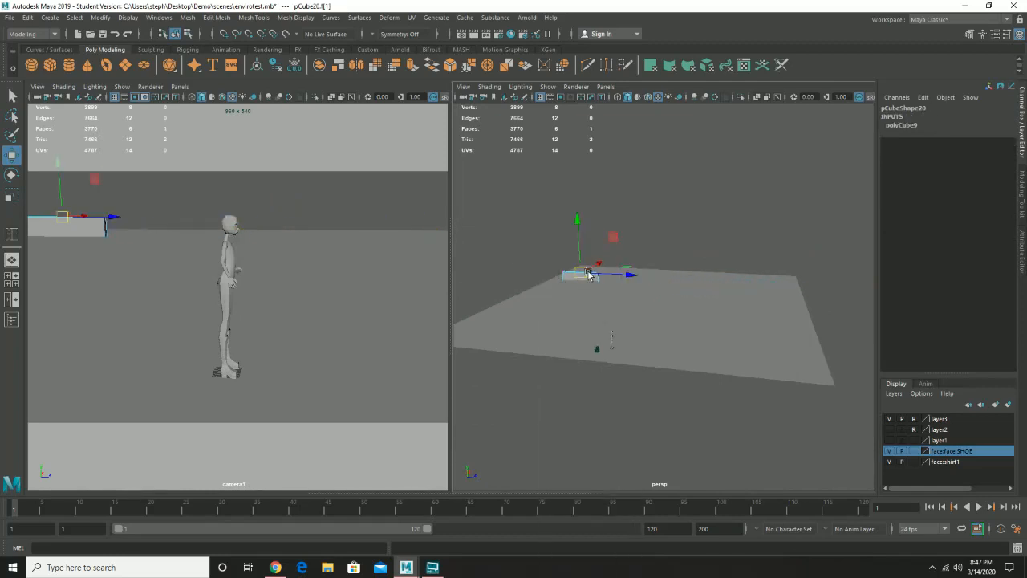
Enlarge the short block in height and along X into a tall building volume, undoing the last X move
left_click(590, 277)
left_click(632, 270)
left_click(588, 278)
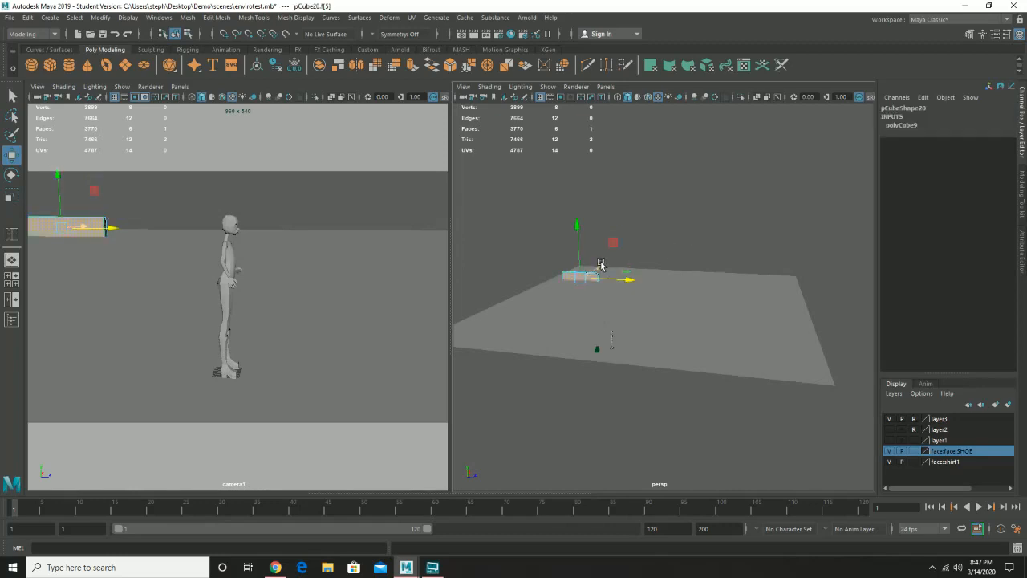
left_click_drag(600, 264, 637, 242)
left_click(668, 225)
left_click(581, 275)
key("ctrl+z")
right_click_drag(623, 265, 653, 240)
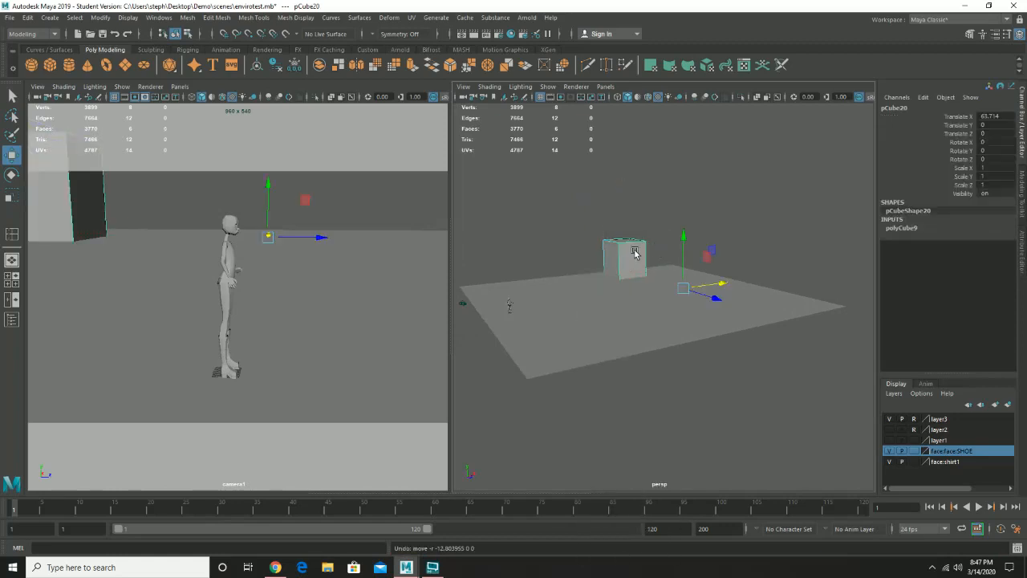
Duplicate the building block, offset the copy along X, and repeat the duplication twice to form an evenly spaced row of four
right_click(635, 253)
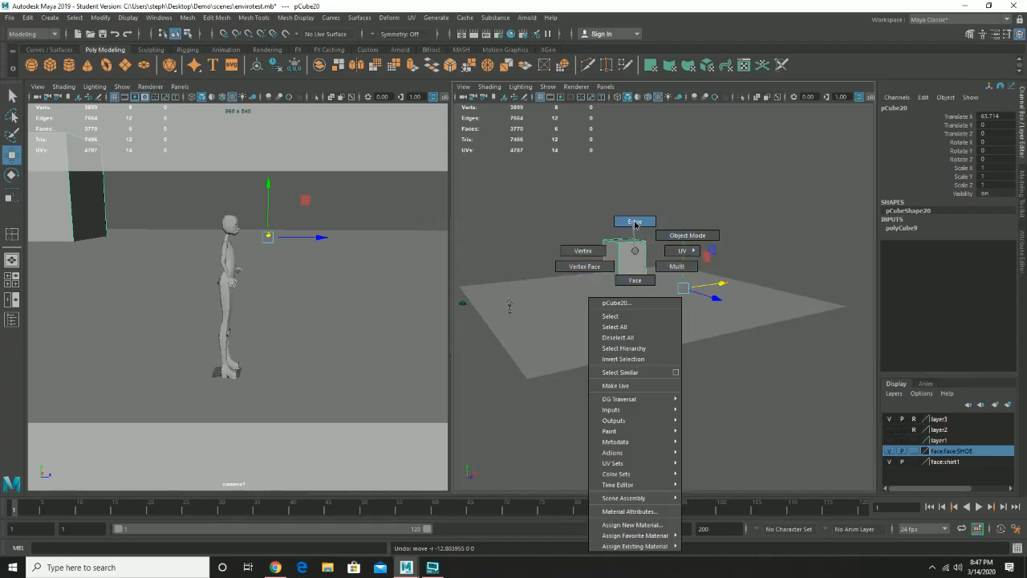
right_click_drag(673, 238, 636, 246)
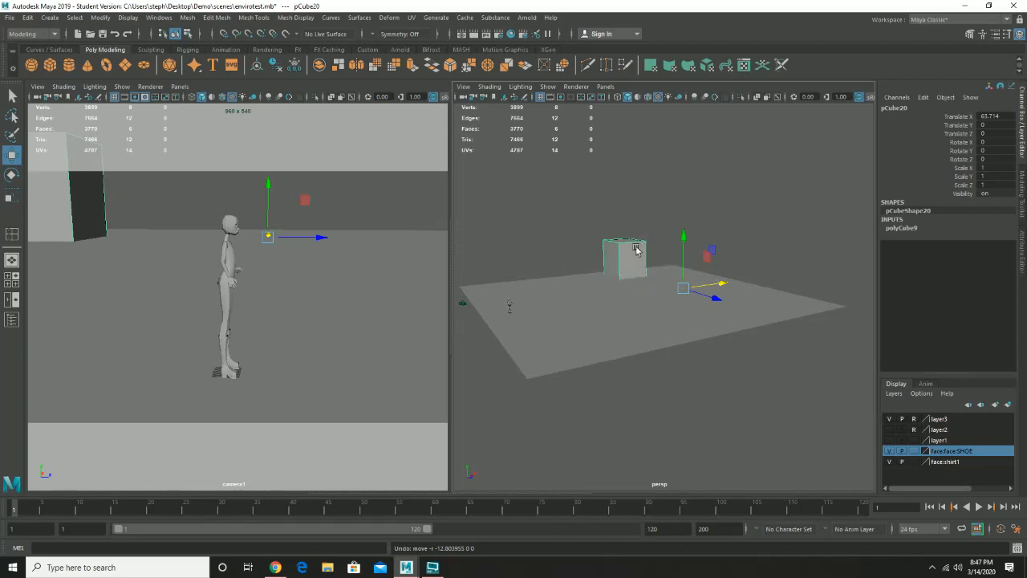
left_click(971, 34)
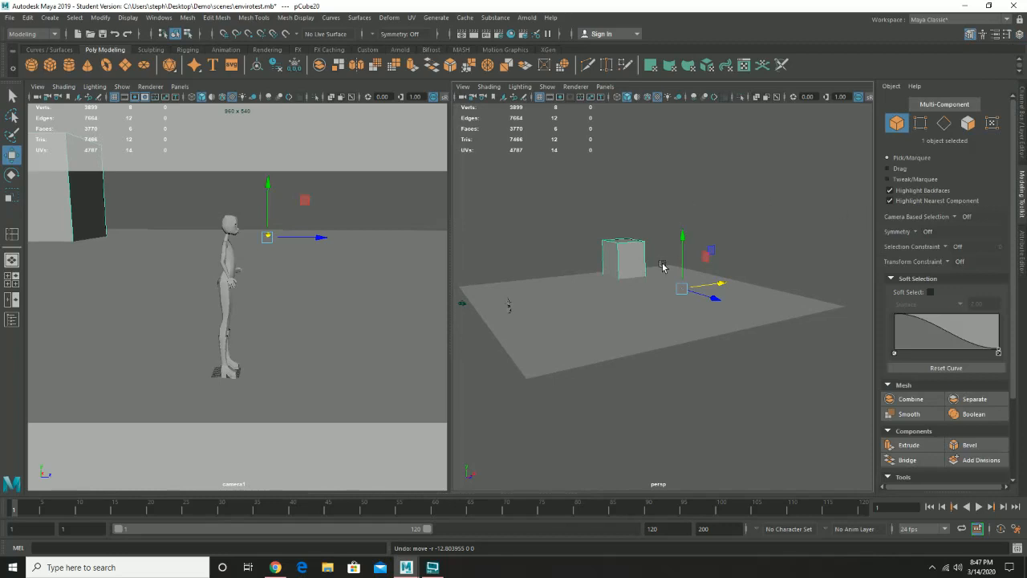
key("ctrl+d")
left_click_drag(718, 283, 686, 291)
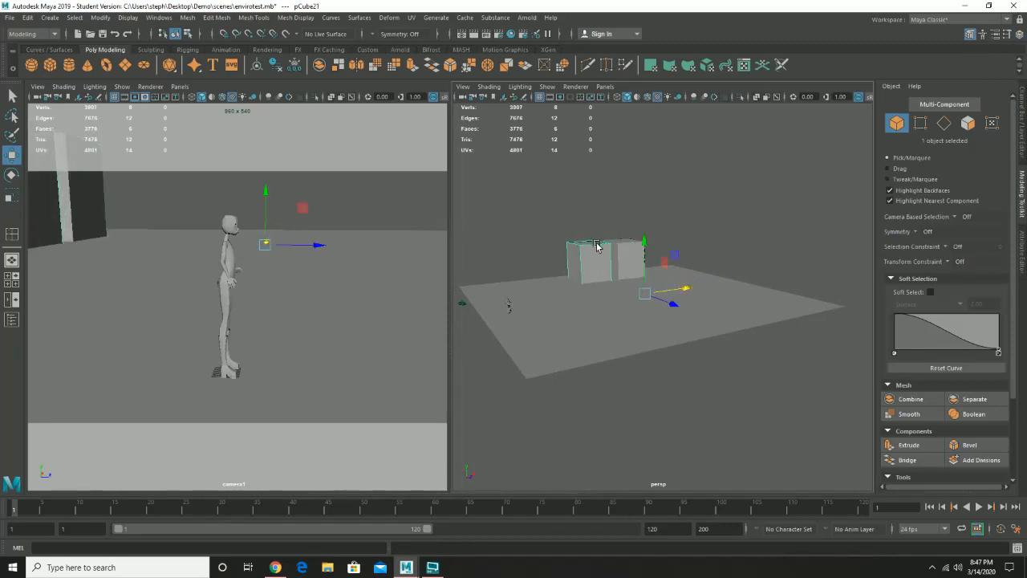
key("shift+d")
key("shift+d")
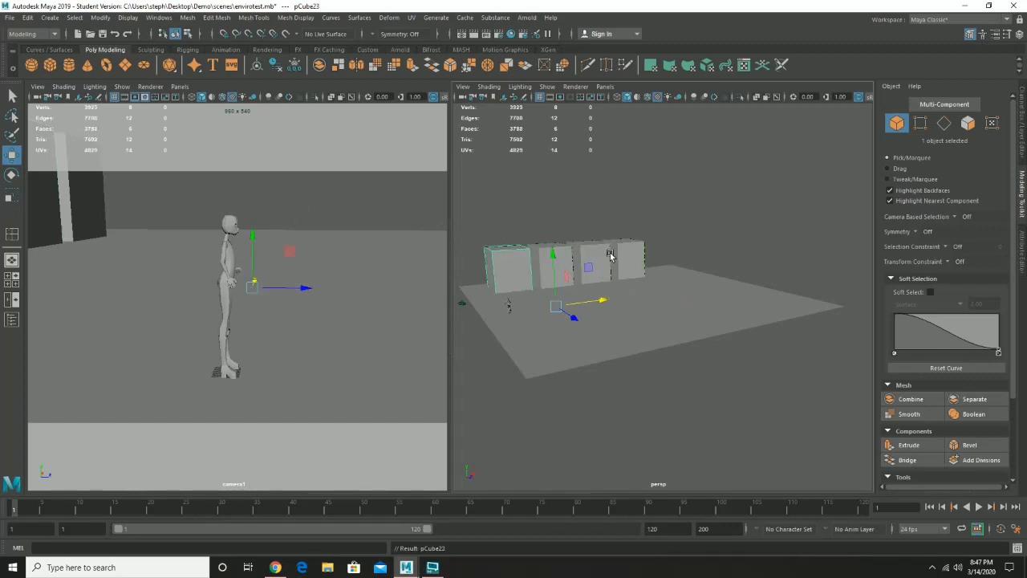
Duplicate the original block alone and move the copy along X to extend the row at its far end
left_click(551, 251, "shift")
left_click(534, 244, "shift")
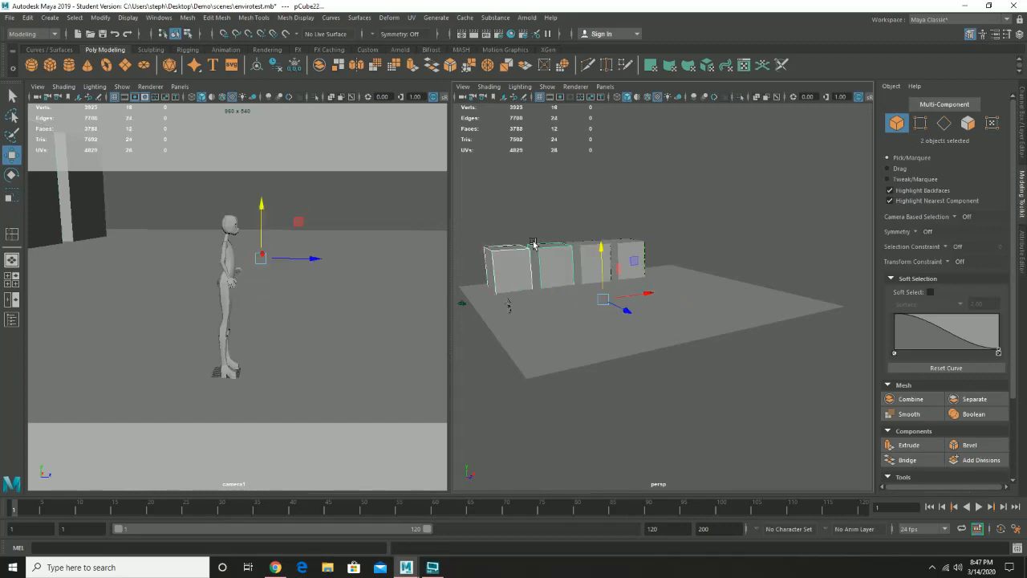
left_click(610, 247, "shift")
left_click(632, 245, "shift")
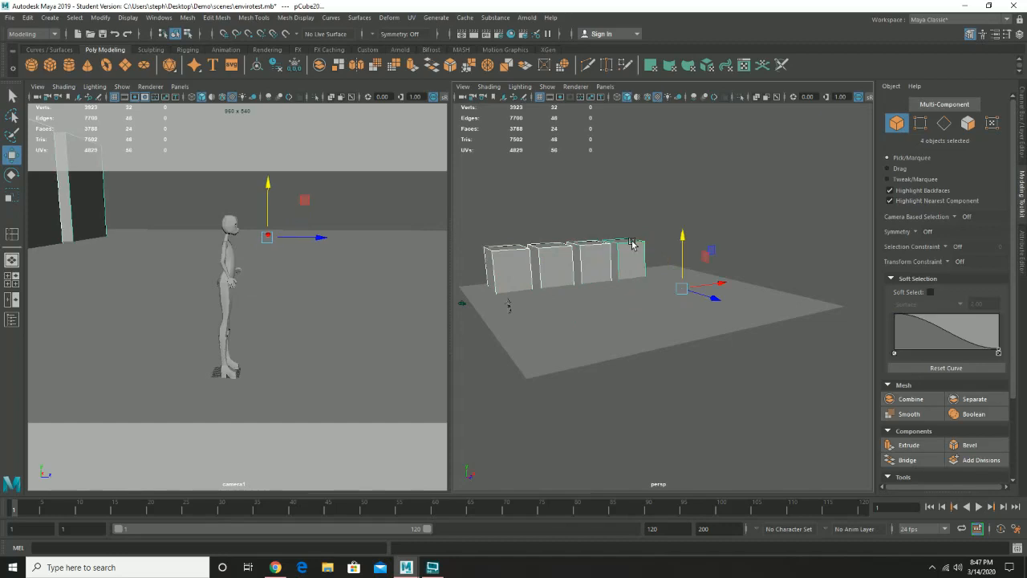
left_click(645, 255)
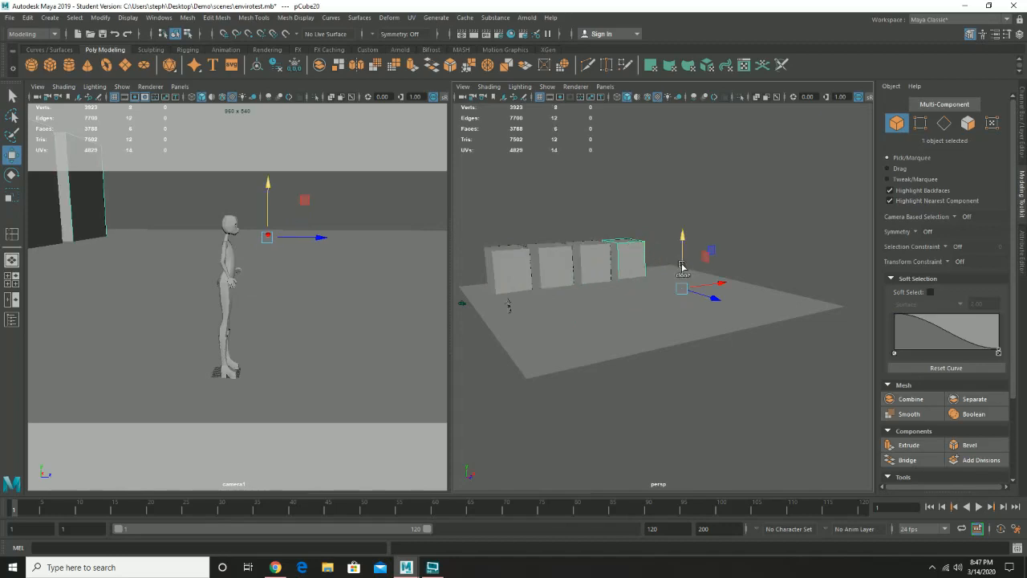
key("ctrl+d")
left_click_drag(705, 287, 736, 286)
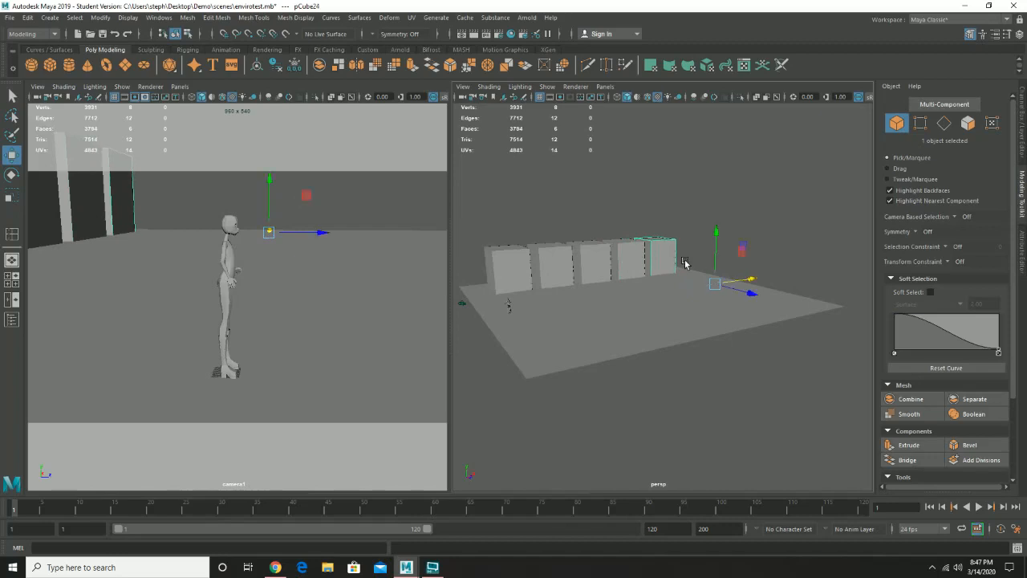
Select all five blocks, duplicate them and move the copied row along Z to the opposite side of the ground plane
left_click(633, 253)
left_click(593, 265)
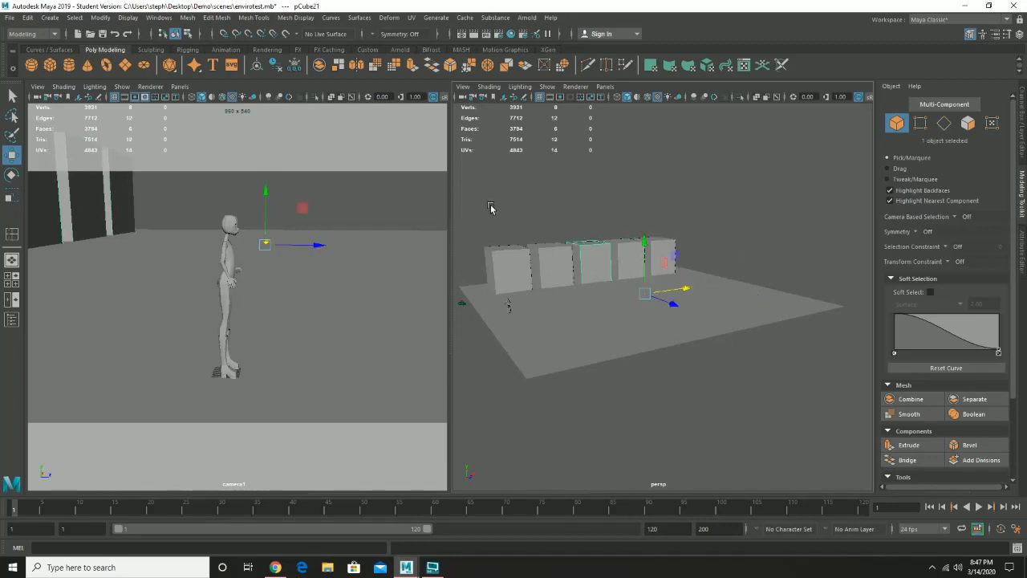
left_click_drag(490, 209, 686, 261)
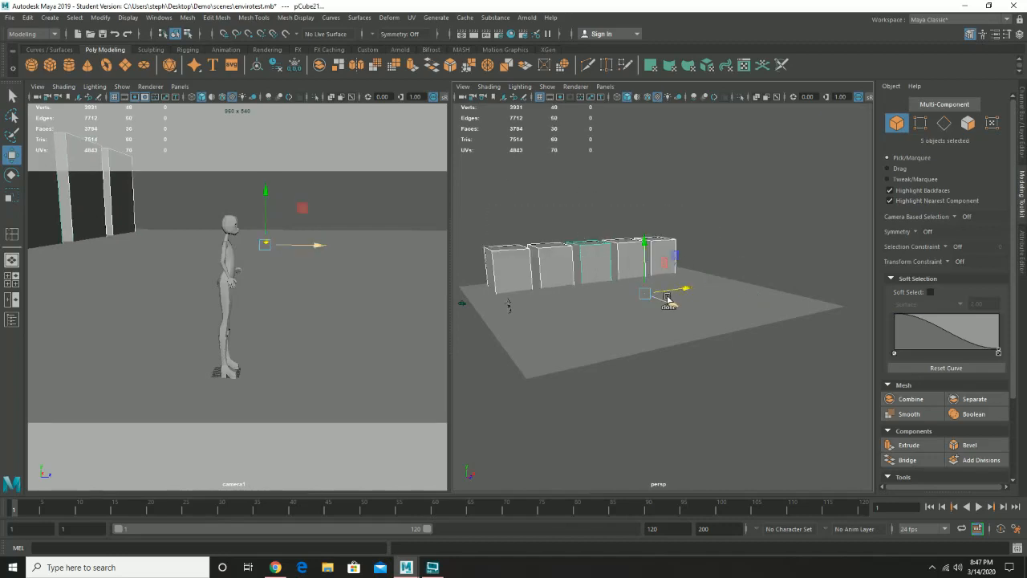
key("ctrl+d")
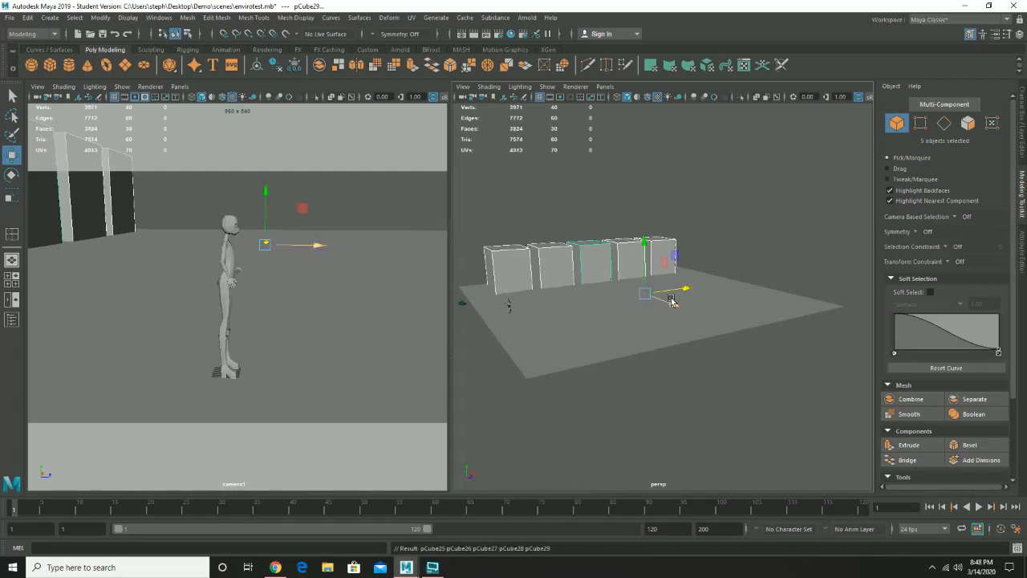
left_click_drag(672, 301, 877, 410)
Push the street-facing face of the copied row's near end block back along Z to make the block shallower
left_click_drag(567, 269, 706, 256, "alt")
scroll(681, 264, "up", 5)
scroll(681, 265, "up", 2)
middle_click_drag(703, 288, 427, 265, "alt")
scroll(713, 252, "down", 6)
left_click_drag(563, 233, 713, 254, "alt")
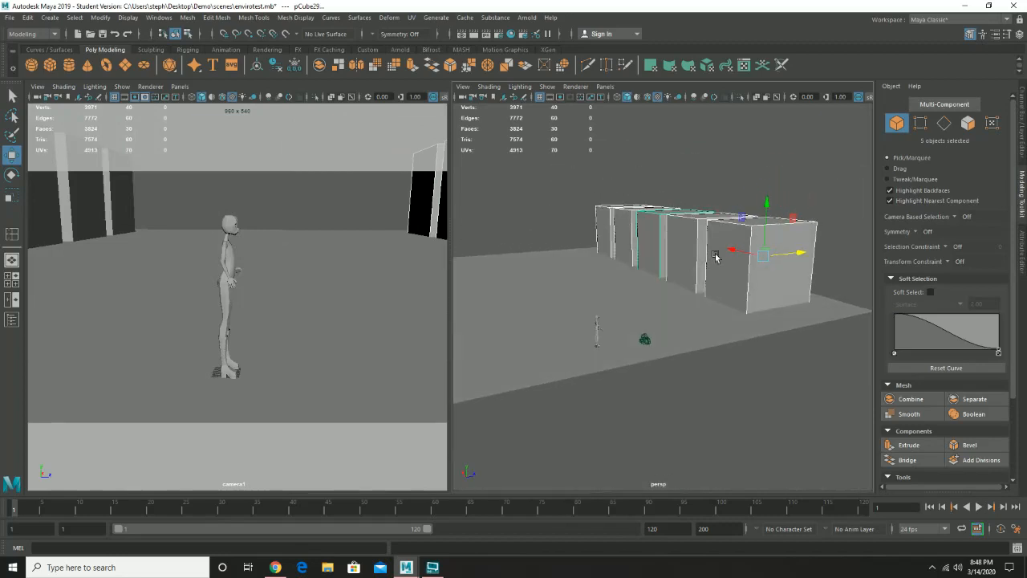
right_click_drag(719, 258, 726, 275)
left_click(726, 275)
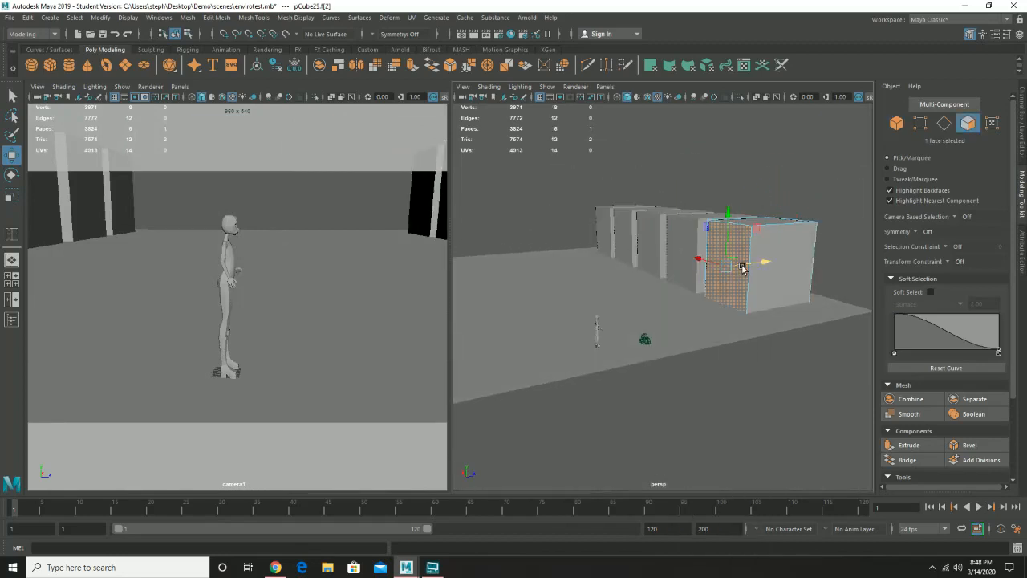
left_click_drag(742, 267, 758, 268)
Raise the top face of the second block in the copied row above its neighbours and nudge its side face inward
left_click(703, 215)
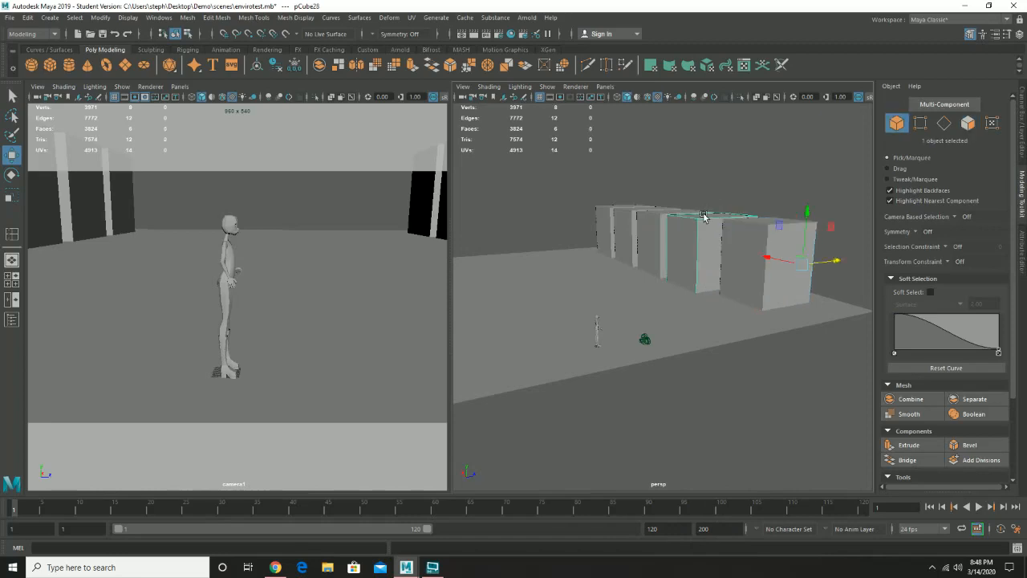
left_click_drag(725, 210, 768, 217, "alt")
key("ctrl+z")
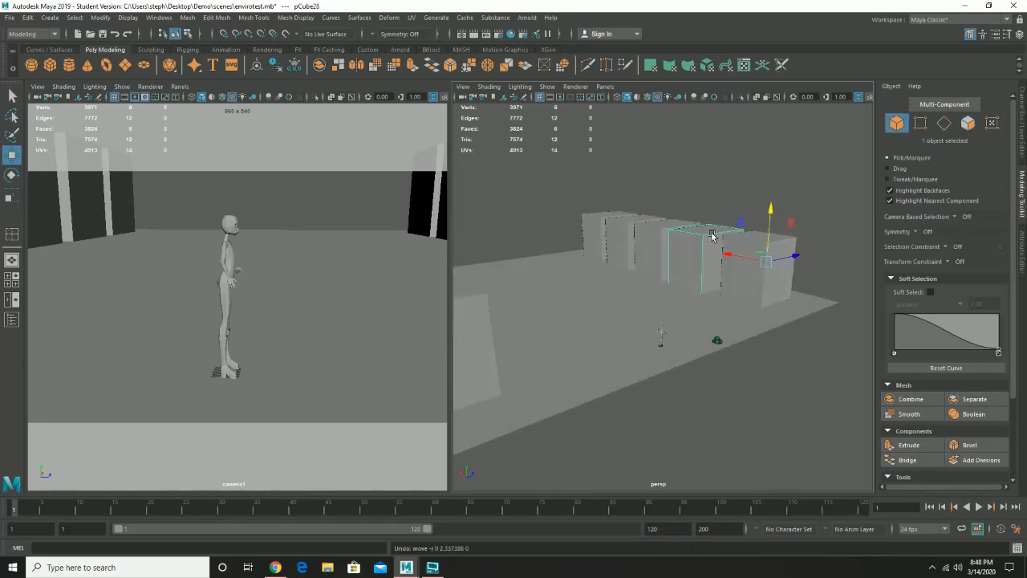
right_click_drag(710, 232, 718, 259)
left_click(707, 233)
left_click(706, 228)
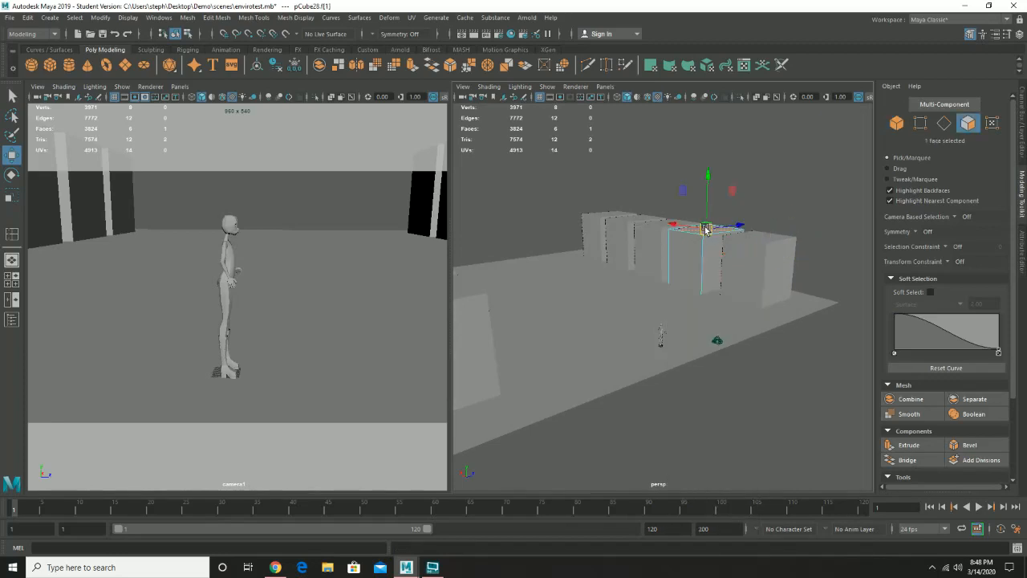
left_click_drag(708, 212, 708, 200)
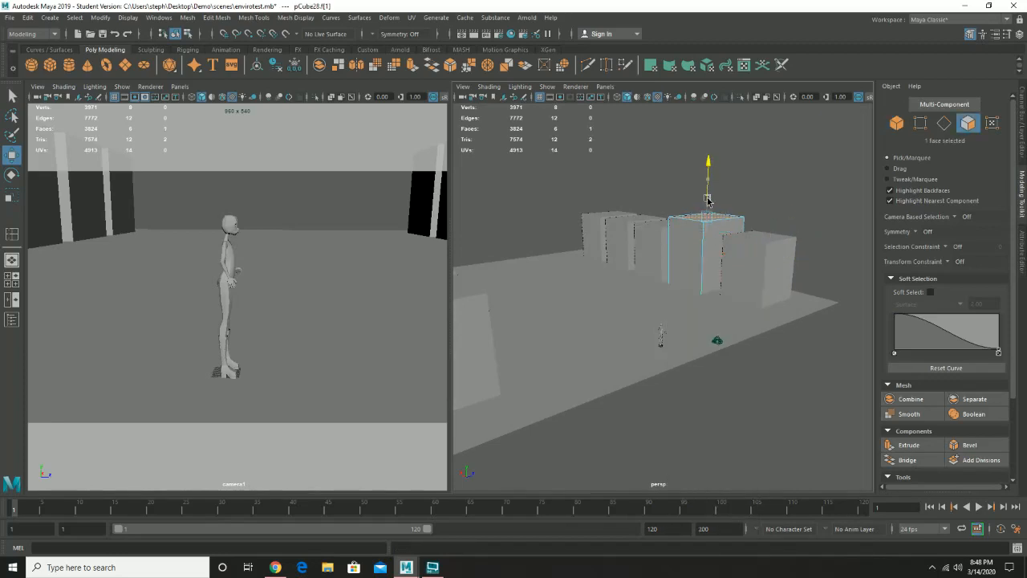
left_click(716, 241)
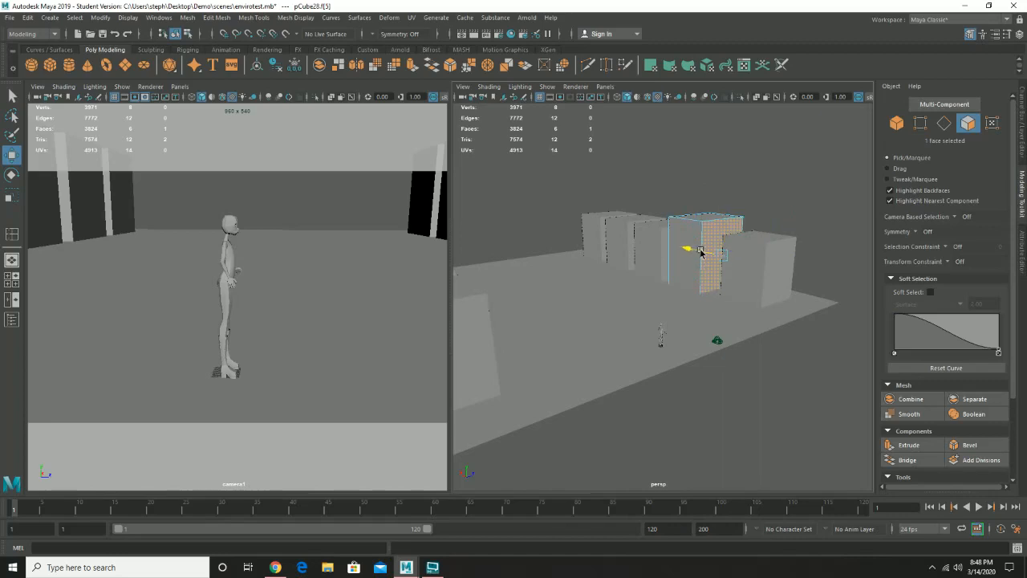
right_click_drag(695, 248, 732, 204)
Move the near end block of the copied row slightly along Z toward the character
left_click(643, 242)
left_click_drag(650, 220, 676, 238, "alt")
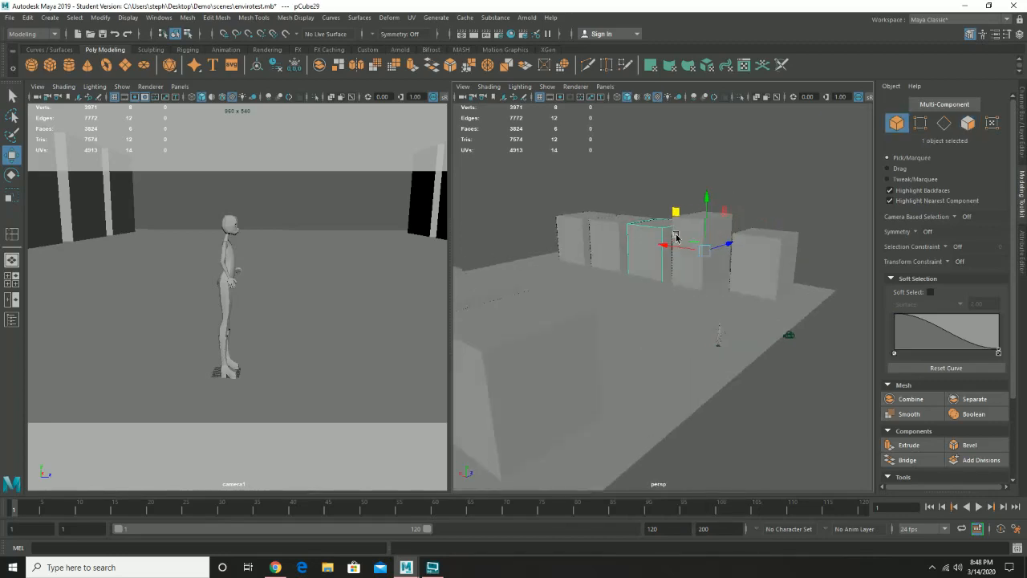
right_click_drag(642, 209, 694, 241, "alt")
left_click_drag(745, 231, 671, 281, "alt")
left_click(742, 313)
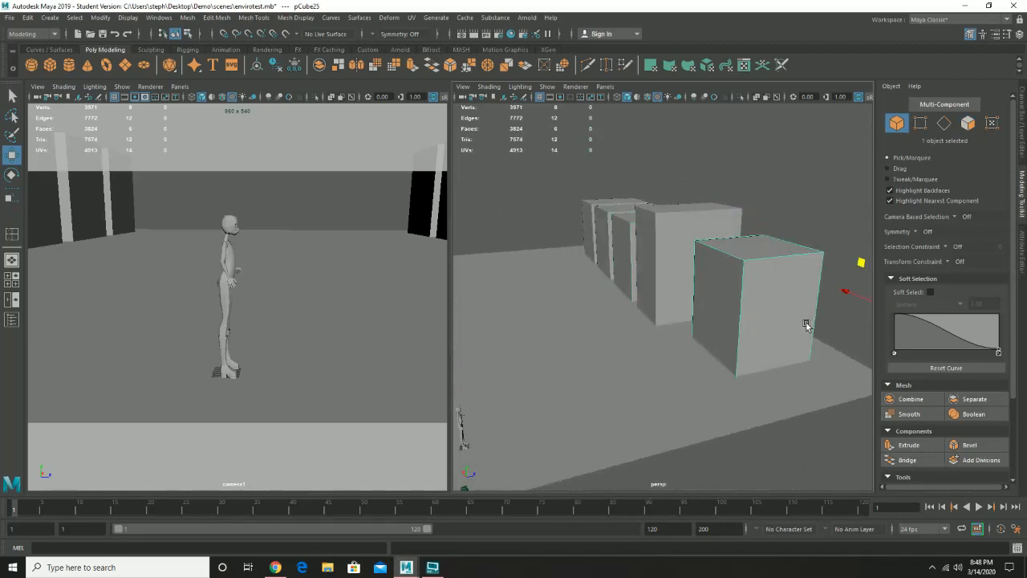
right_click_drag(807, 324, 721, 294, "alt")
left_click_drag(827, 298, 817, 302)
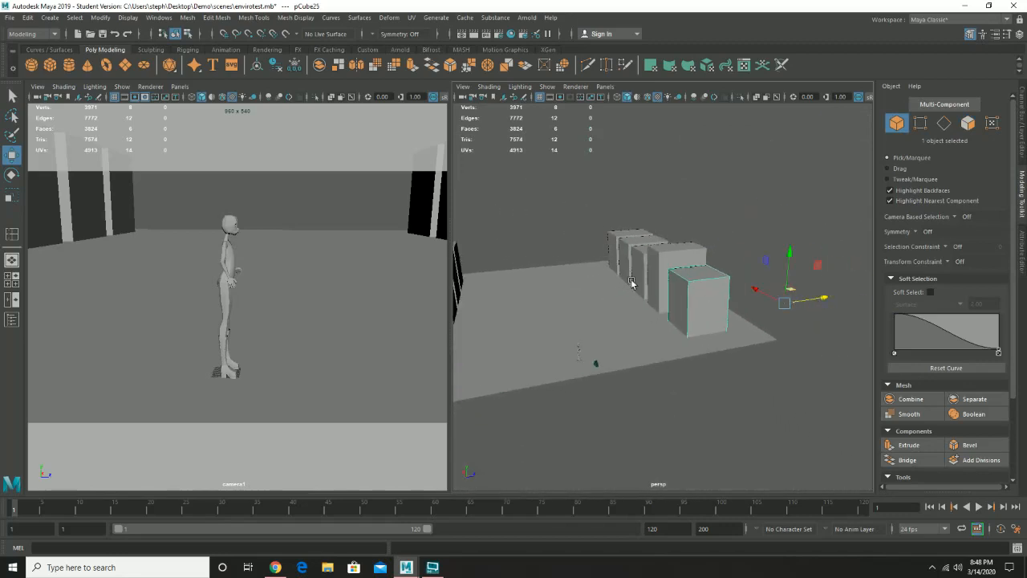
Move the third block of the copied row slightly back along Z, away from the character
left_click_drag(632, 282, 672, 284, "alt")
right_click_drag(671, 284, 745, 315, "alt")
left_click(625, 255)
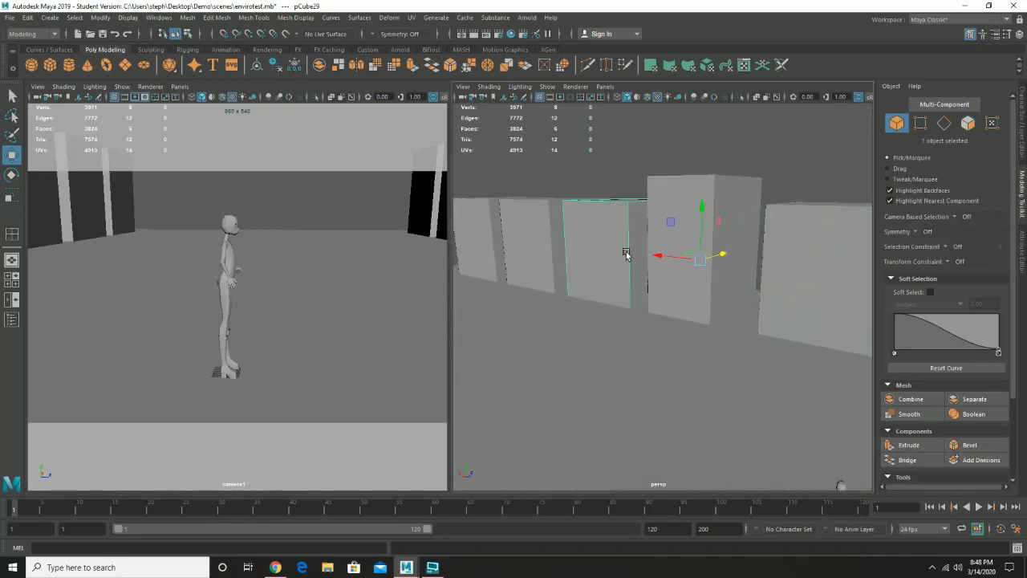
left_click_drag(717, 256, 723, 253)
Delete the fourth block of the copied row to leave a gap between the buildings
left_click_drag(586, 232, 636, 239, "alt")
right_click_drag(636, 238, 584, 247, "alt")
left_click(573, 243)
key("Delete")
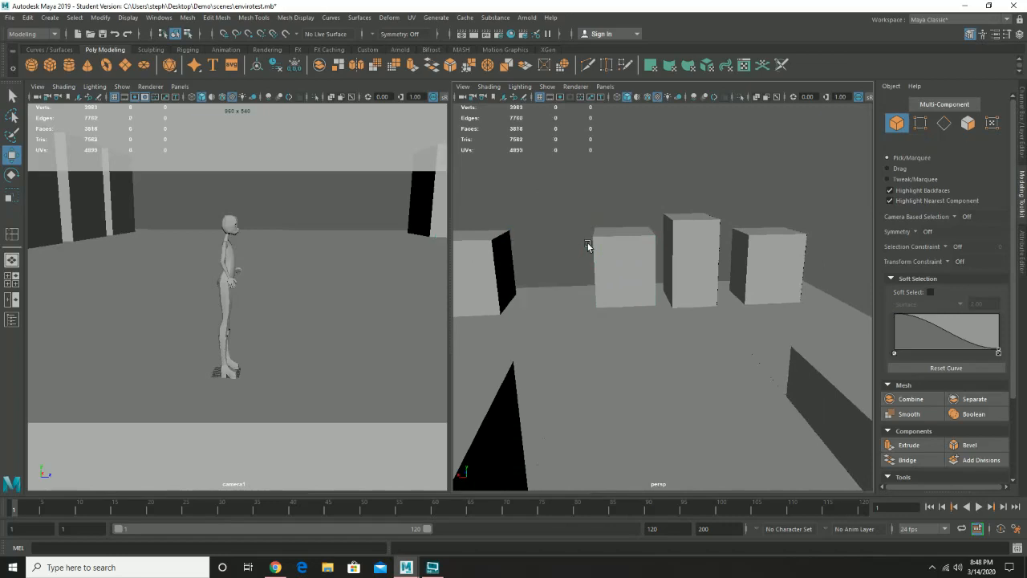
Widen the third block along X and lower its top face well below the neighbouring blocks
left_click_drag(590, 244, 610, 268, "alt")
right_click_drag(606, 271, 601, 297)
left_click(594, 277)
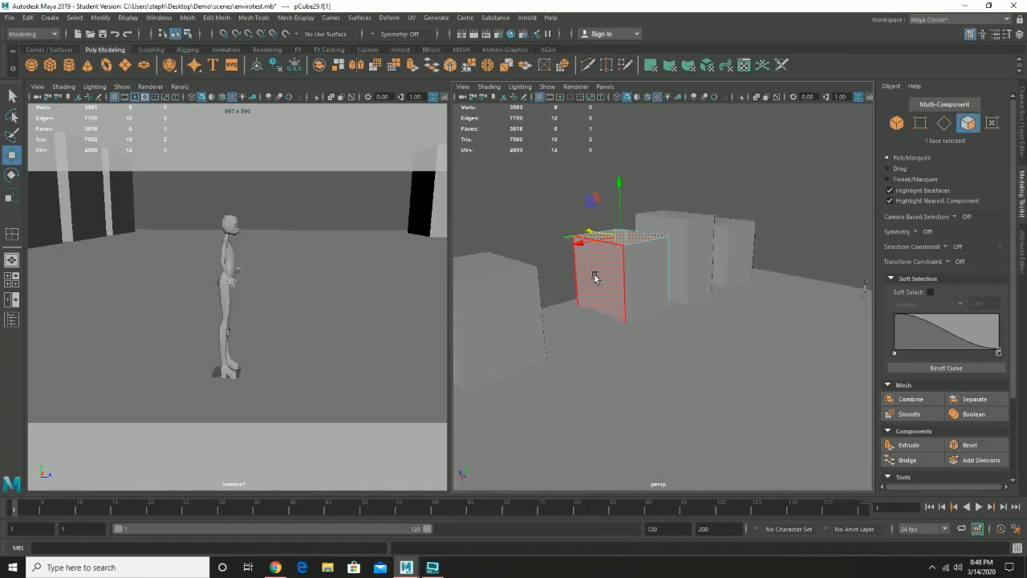
left_click_drag(568, 290, 667, 284)
left_click(697, 252)
left_click_drag(686, 231, 695, 327)
left_click_drag(666, 290, 674, 249, "alt")
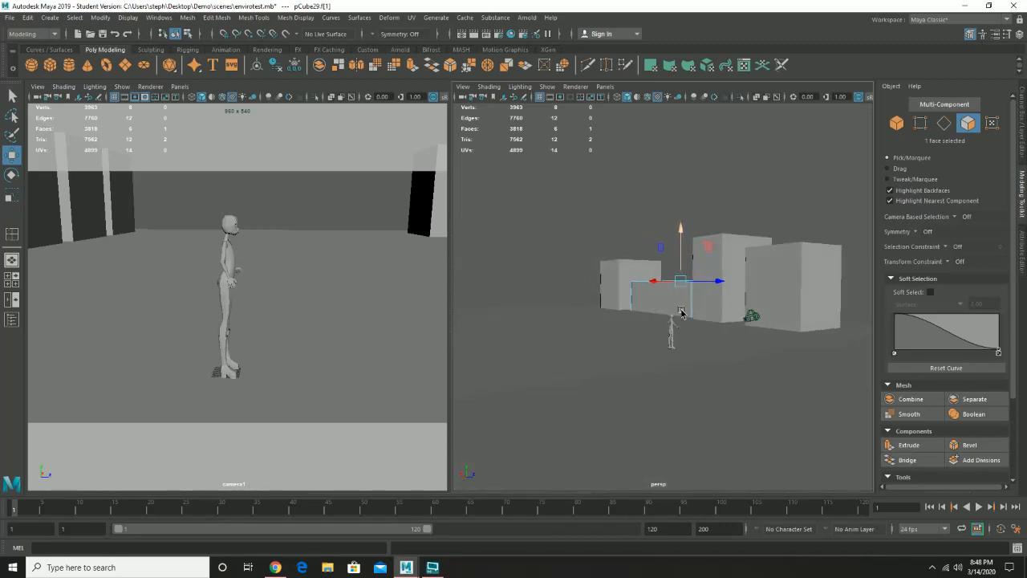
right_click_drag(678, 311, 723, 345, "alt")
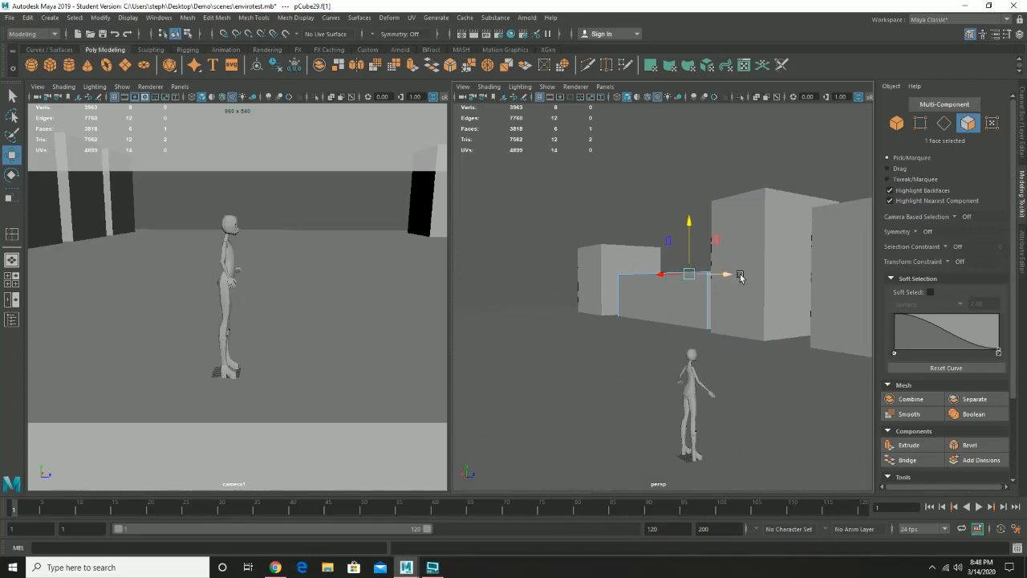
right_click_drag(659, 282, 706, 280)
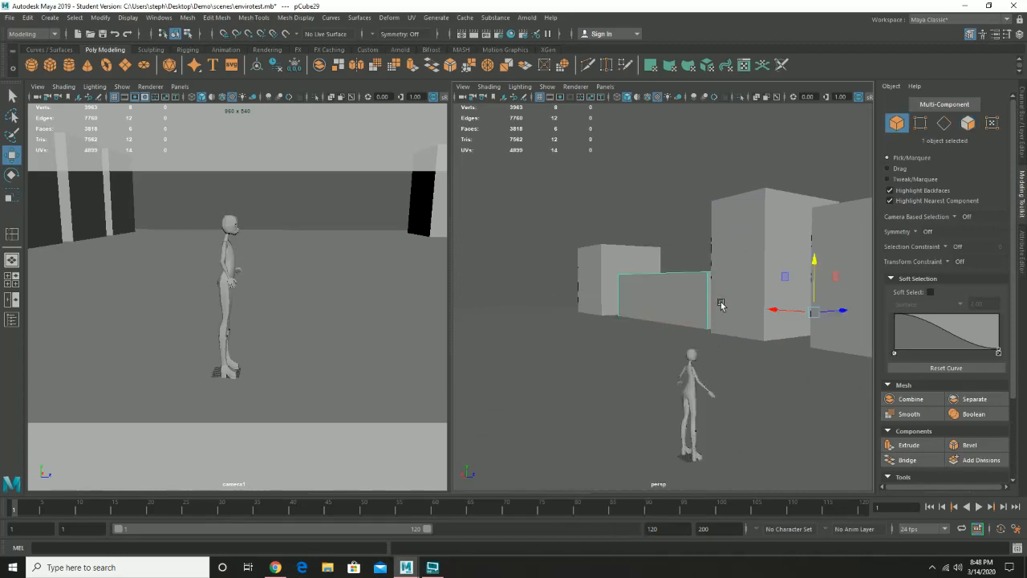
left_click_drag(720, 304, 802, 323, "alt")
right_click_drag(836, 331, 653, 342, "alt")
left_click_drag(653, 342, 667, 325, "alt")
left_click_drag(741, 299, 756, 291, "alt")
right_click_drag(757, 291, 770, 293)
left_click(772, 295)
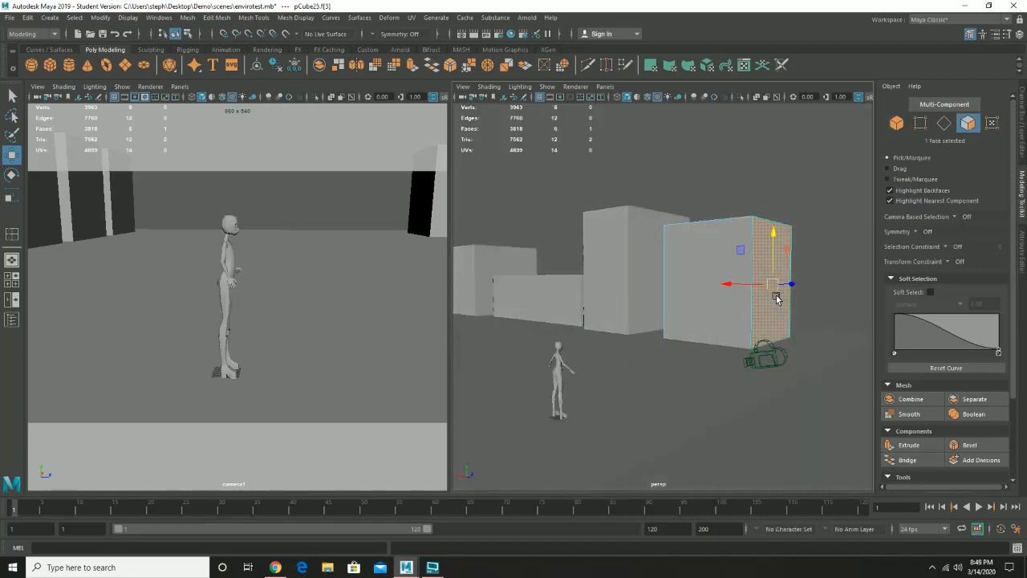
left_click_drag(749, 281, 706, 277, "alt")
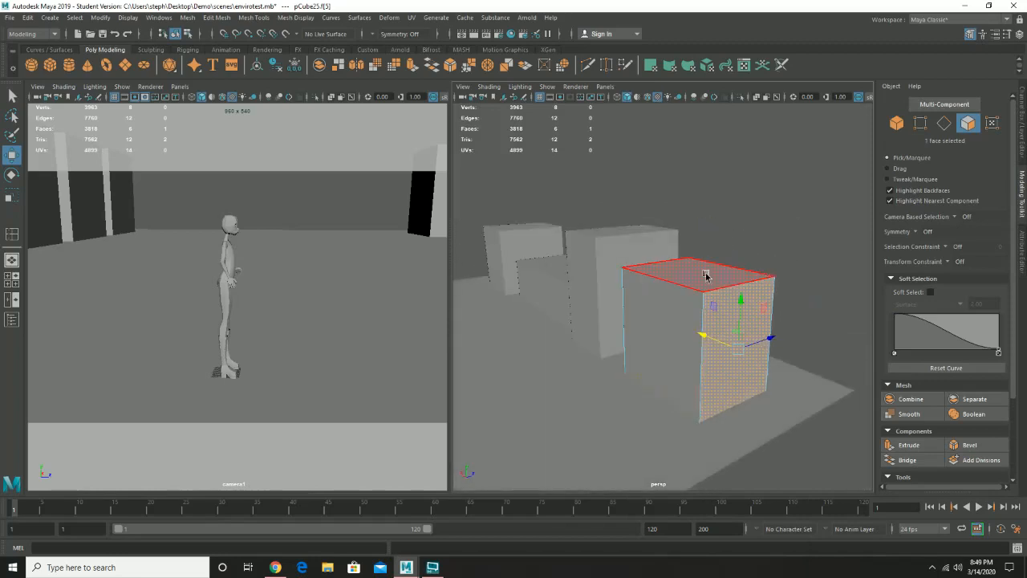
left_click(704, 273)
left_click(699, 225)
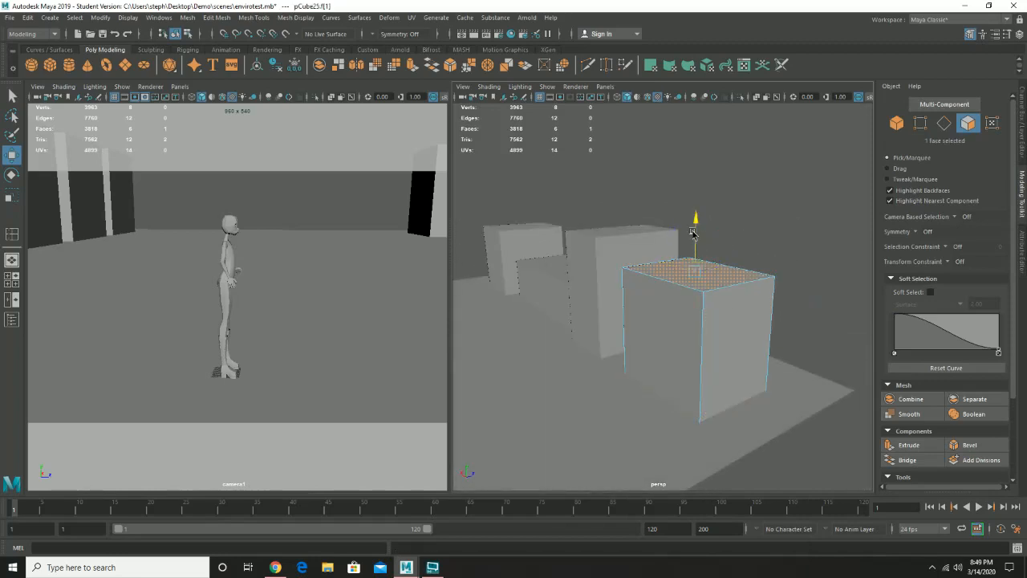
Raise the second block's top face well above its neighbours and push its side face slightly outward toward the near end block
left_click_drag(697, 223, 612, 269, "alt")
left_click(631, 265)
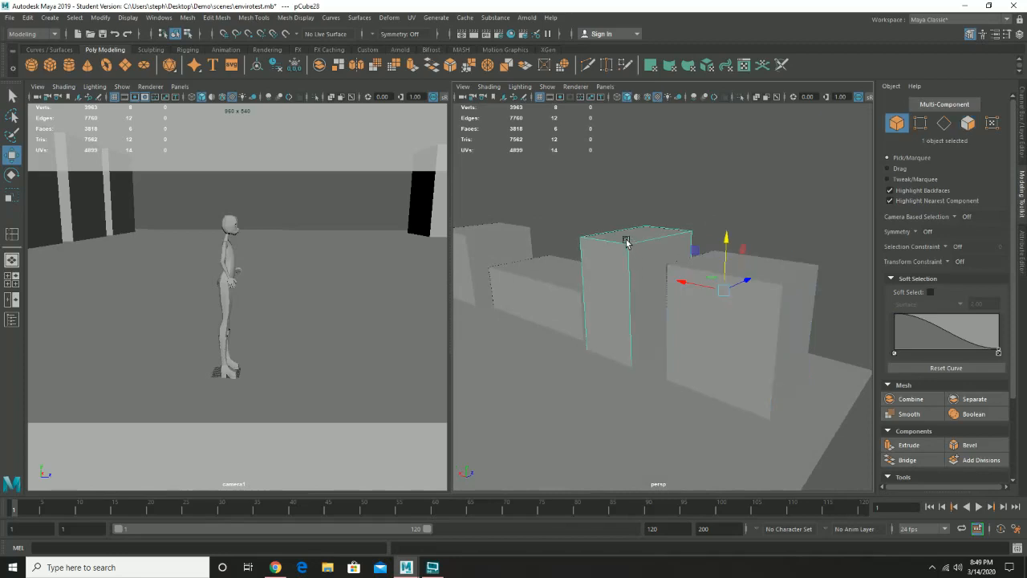
right_click_drag(627, 239, 629, 261)
left_click(629, 238)
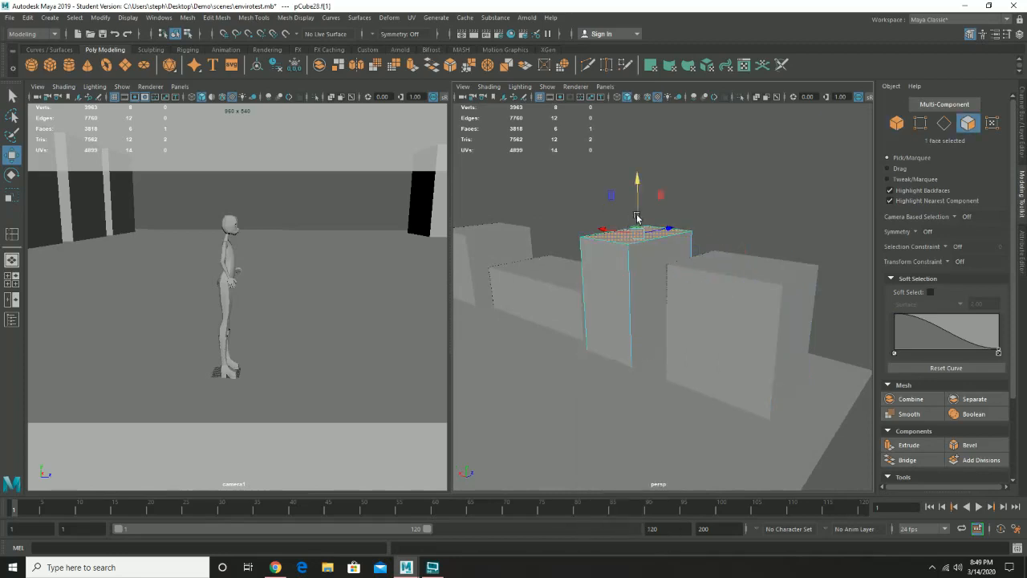
left_click_drag(638, 216, 642, 171)
left_click(656, 240)
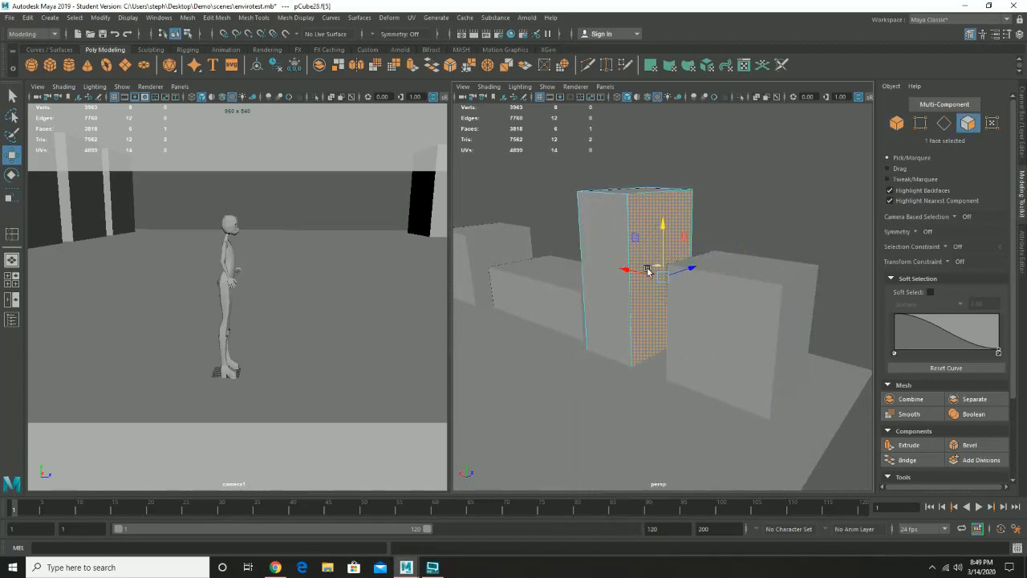
left_click_drag(649, 268, 643, 273)
Move the near end block of the copied row slightly along X, away from the tall second block
right_click_drag(755, 327, 806, 258)
left_click(713, 312)
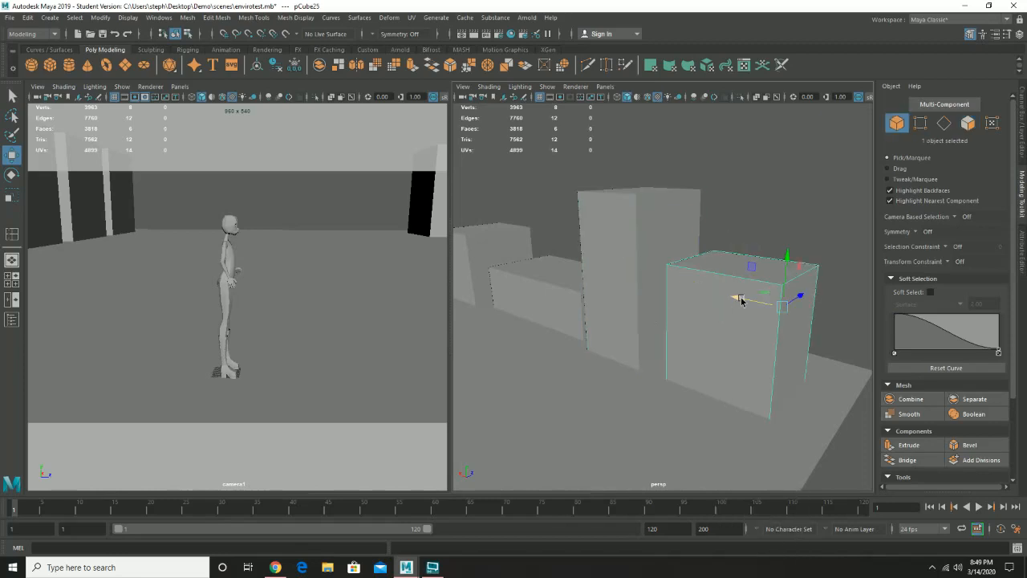
left_click_drag(741, 301, 765, 306)
Duplicate the far end block of the original row and move the copy along Z to the middle of the street's far end
left_click_drag(662, 323, 658, 290, "alt")
right_click_drag(589, 280, 532, 284, "alt")
left_click_drag(532, 284, 590, 252, "alt")
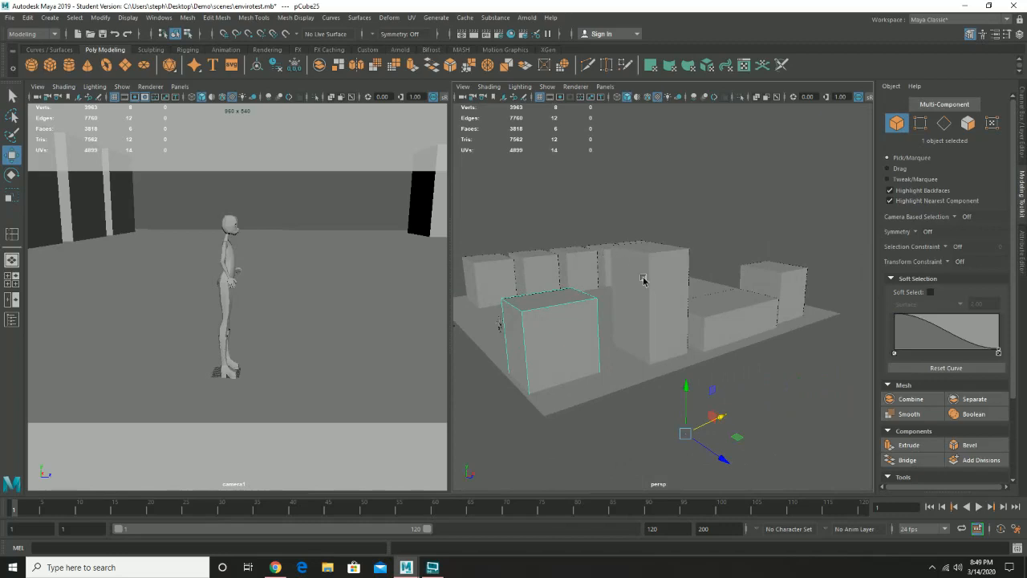
left_click_drag(642, 279, 699, 299, "alt")
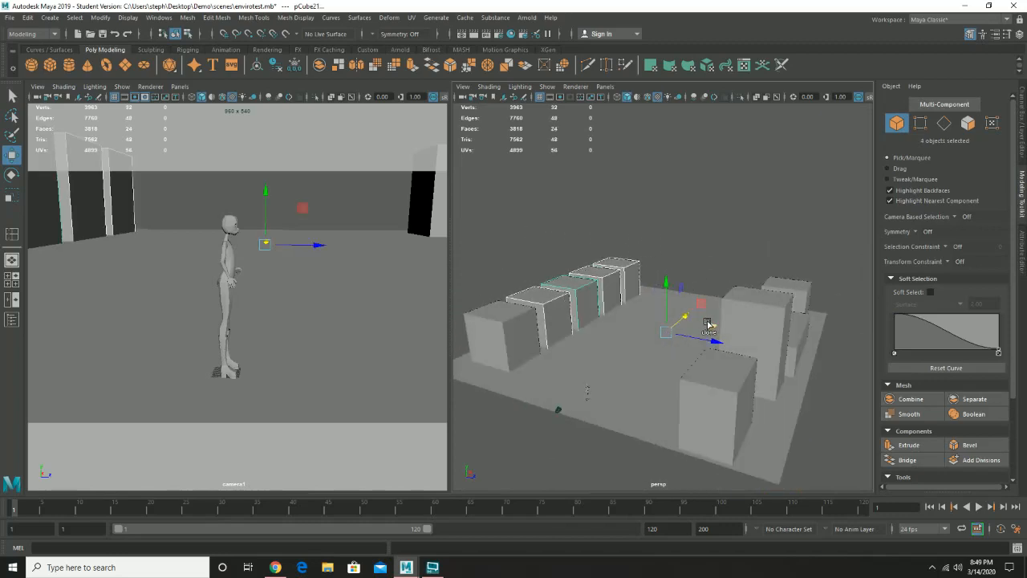
left_click(629, 268)
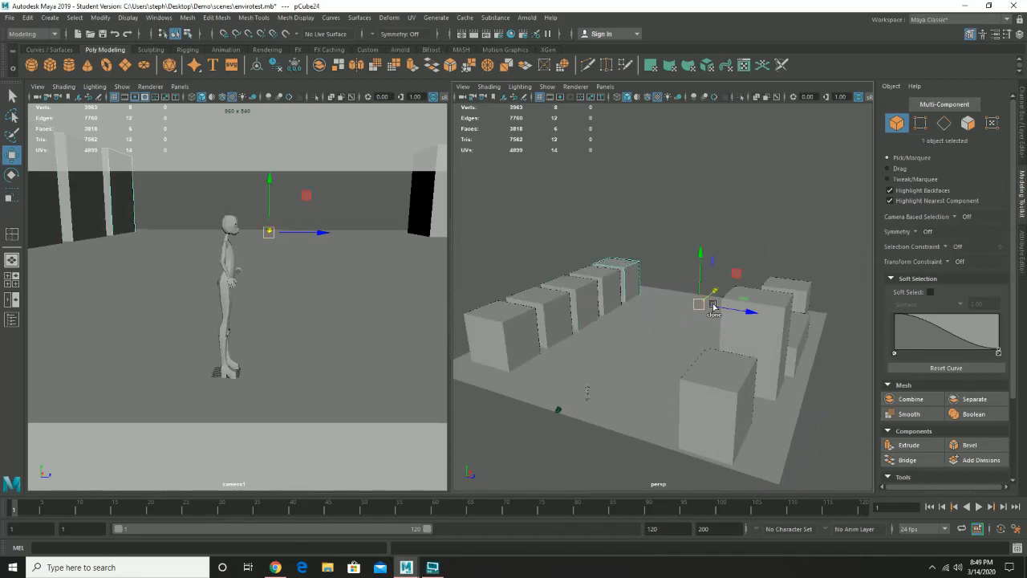
key("ctrl+d")
left_click_drag(725, 306, 792, 324)
left_click_drag(794, 330, 798, 328, "alt")
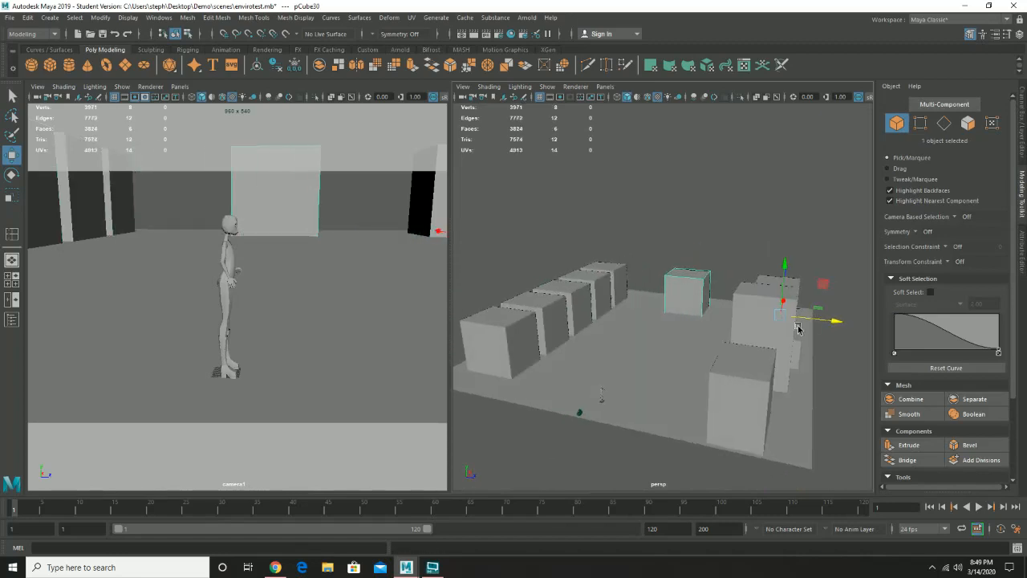
Push the copied block farther back along X, past the far ends of both rows
left_click_drag(709, 319, 741, 314, "alt")
right_click_drag(743, 315, 849, 375, "alt")
left_click_drag(681, 314, 690, 312, "alt")
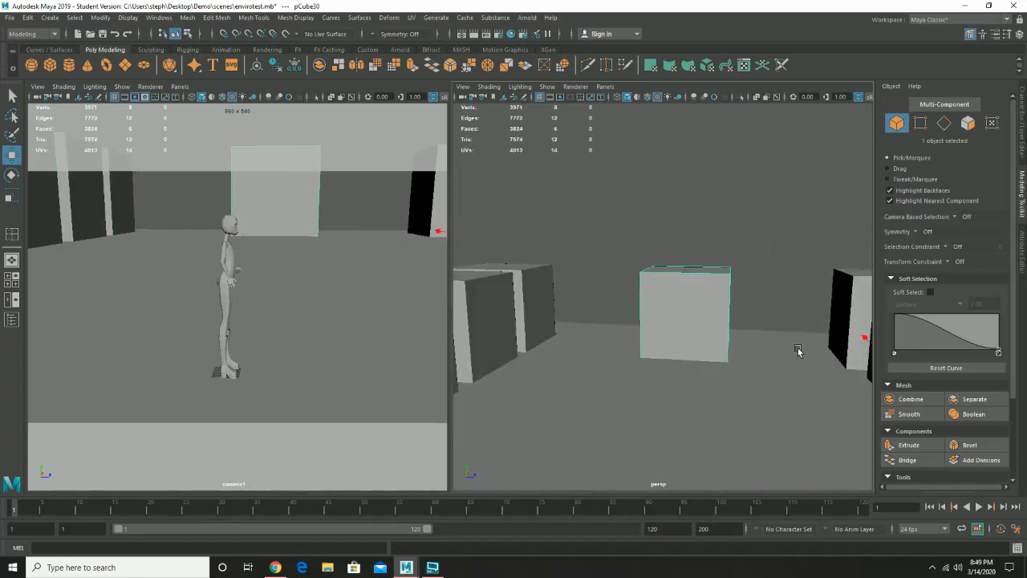
left_click_drag(818, 345, 793, 353, "alt")
right_click_drag(793, 353, 747, 342, "alt")
left_click_drag(747, 341, 742, 355, "alt")
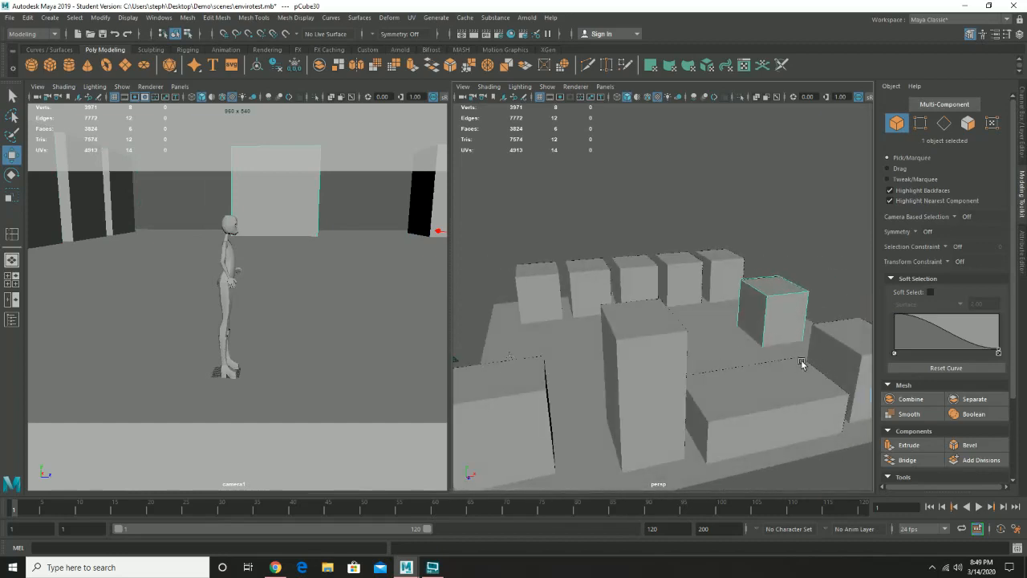
left_click_drag(802, 363, 650, 365, "alt")
left_click_drag(813, 389, 863, 368)
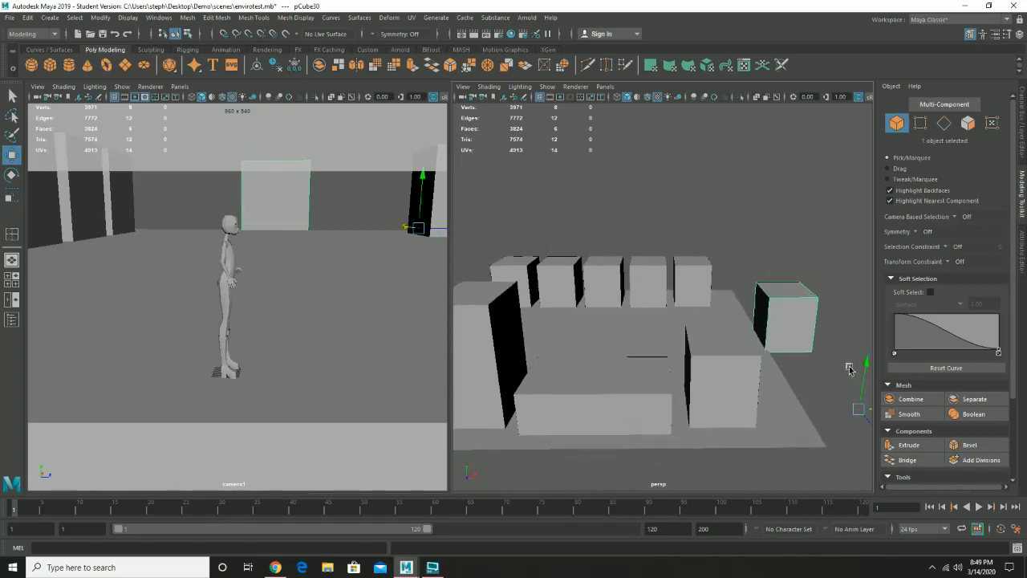
left_click_drag(871, 414, 844, 410)
Duplicate the block at the street's far end and move the copy along Z toward the original row
left_click_drag(610, 329, 710, 310, "alt")
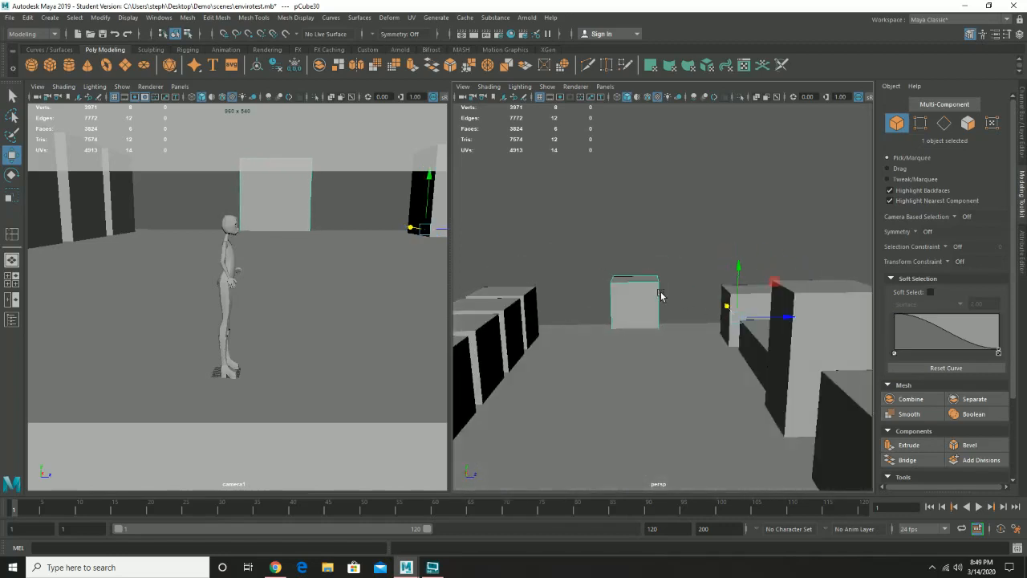
key("shift+d")
key("ctrl+z")
key("shift+d")
left_click_drag(779, 319, 736, 319)
key("f")
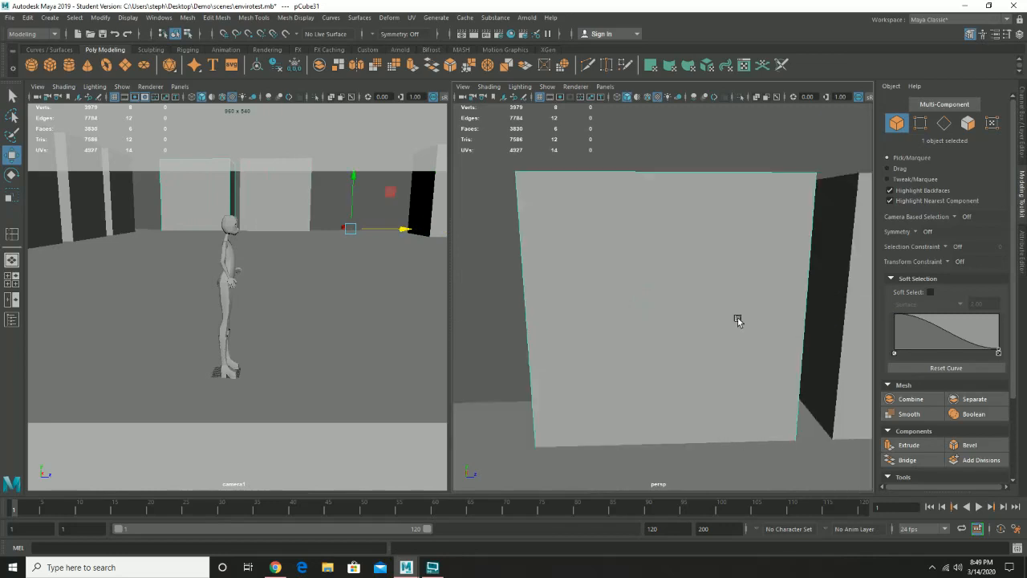
scroll(716, 372, "up", 3)
scroll(723, 373, "down", 12)
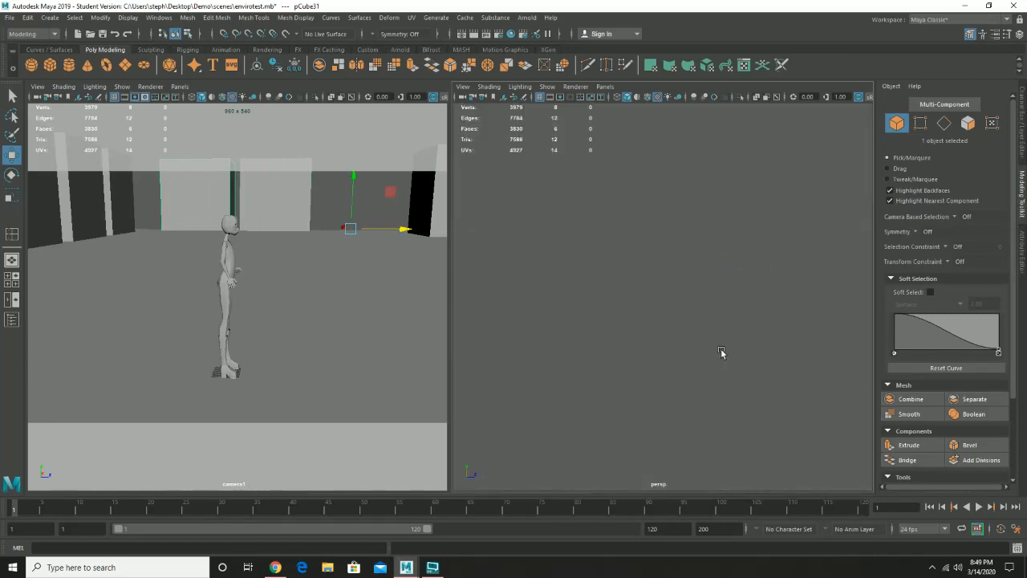
scroll(733, 361, "up", 6)
scroll(785, 352, "up", 5)
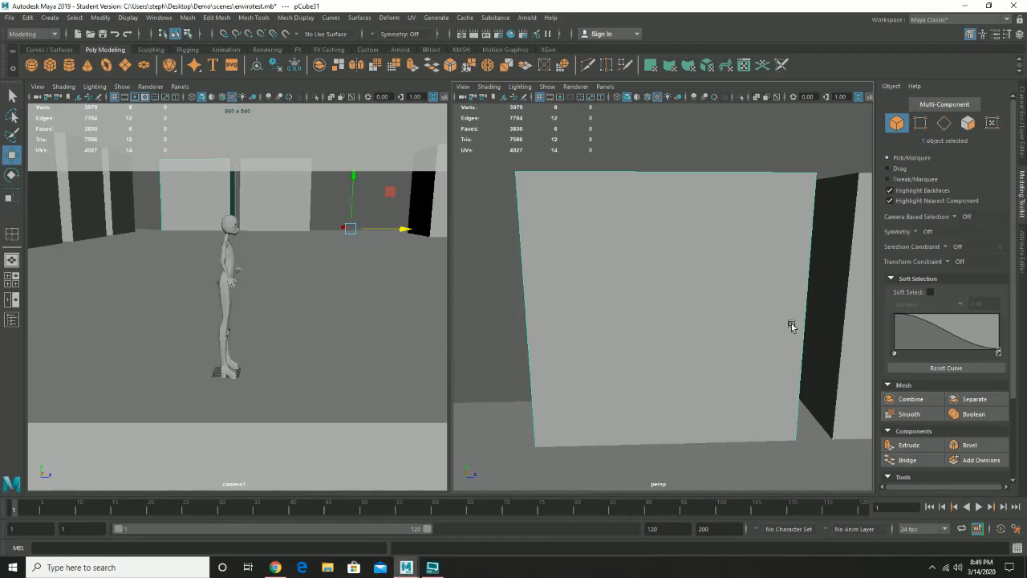
Duplicate the new end block and move this copy along Z to the opposite side, toward the copied row
scroll(755, 351, "down", 4)
key("ctrl+d")
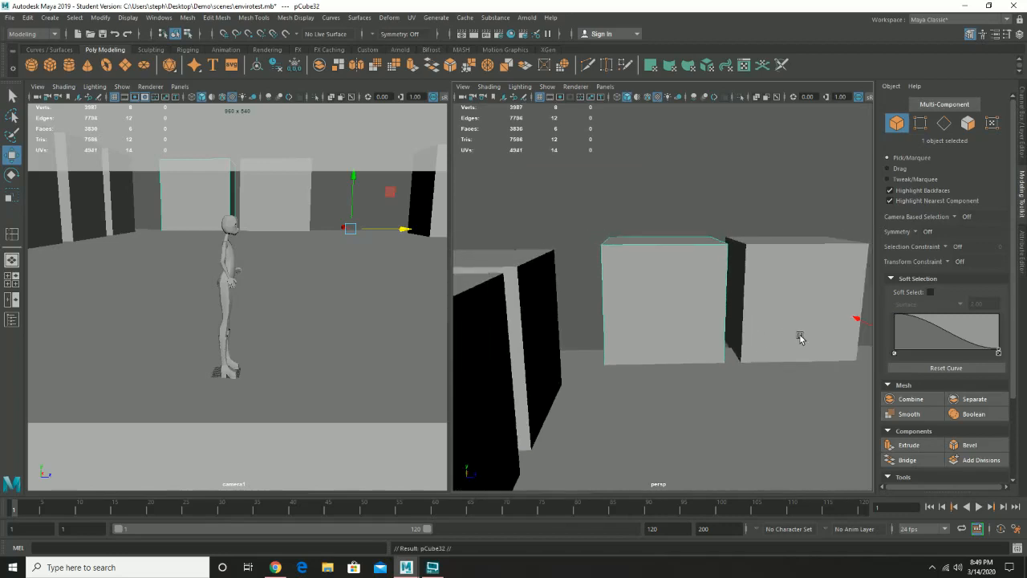
right_click_drag(800, 336, 697, 311, "alt")
middle_click_drag(693, 326, 656, 315, "alt")
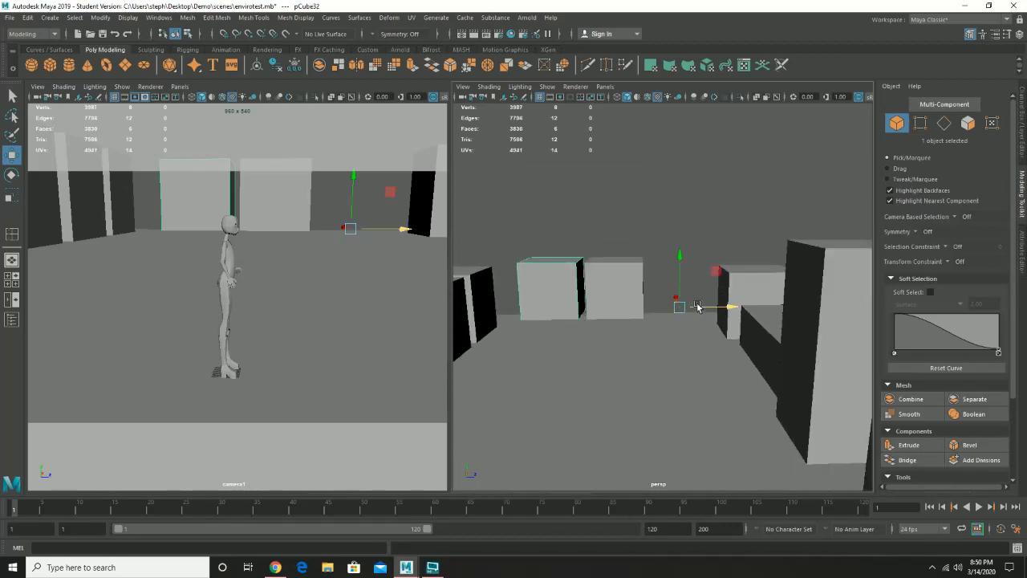
left_click_drag(697, 305, 809, 315)
key("f")
scroll(695, 374, "down", 8)
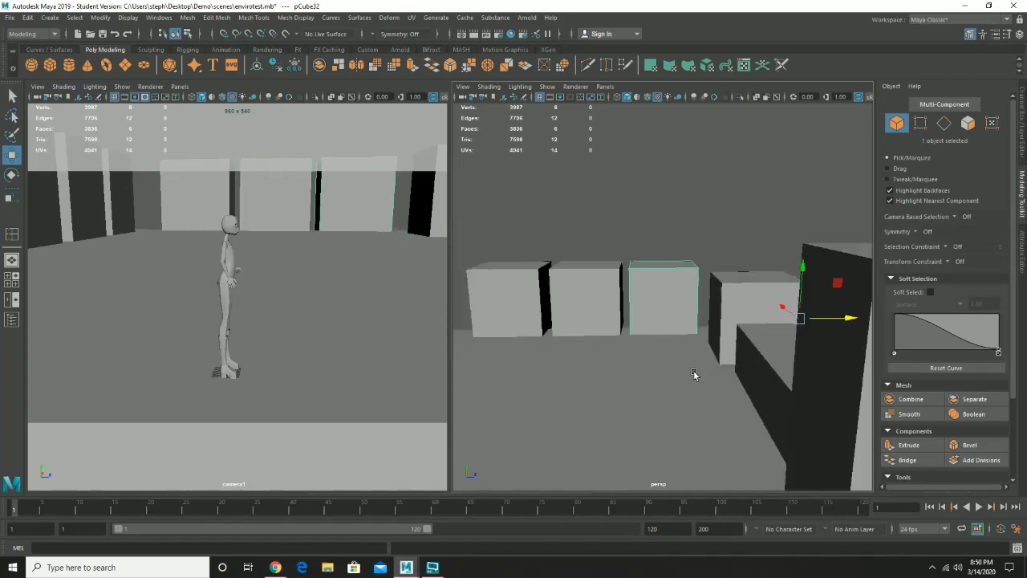
Add a fourth block to the end row by duplicating the last one along Z, and shift all four toward the original row
key("ctrl+d")
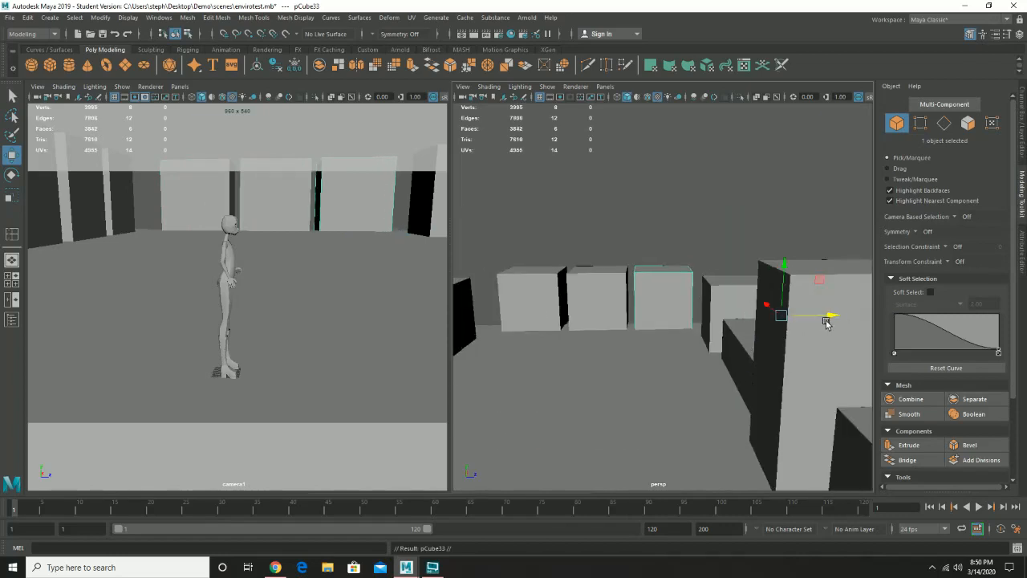
left_click_drag(829, 316, 880, 317)
left_click_drag(522, 232, 711, 298)
left_click_drag(570, 355, 668, 314, "alt")
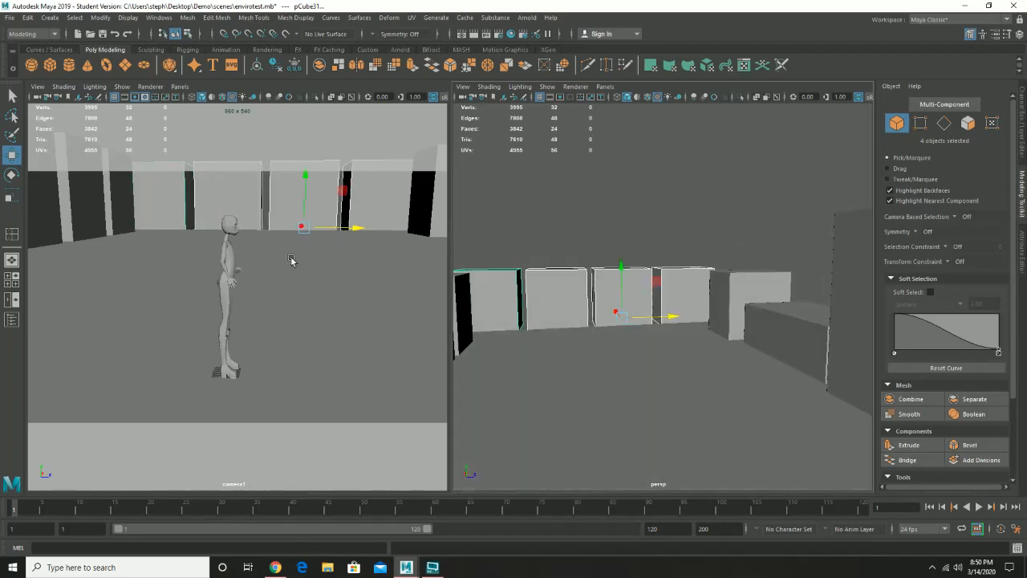
Move the end row's last block out along Z and bring it along X to stand behind the copied row
left_click_drag(318, 275, 379, 270, "alt")
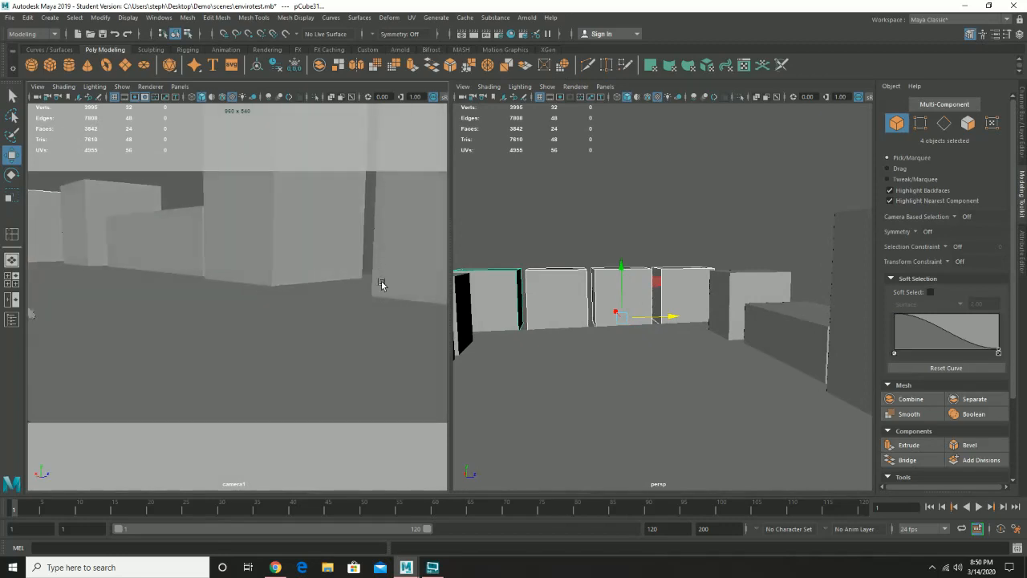
left_click_drag(673, 356, 686, 305, "alt")
left_click(688, 296)
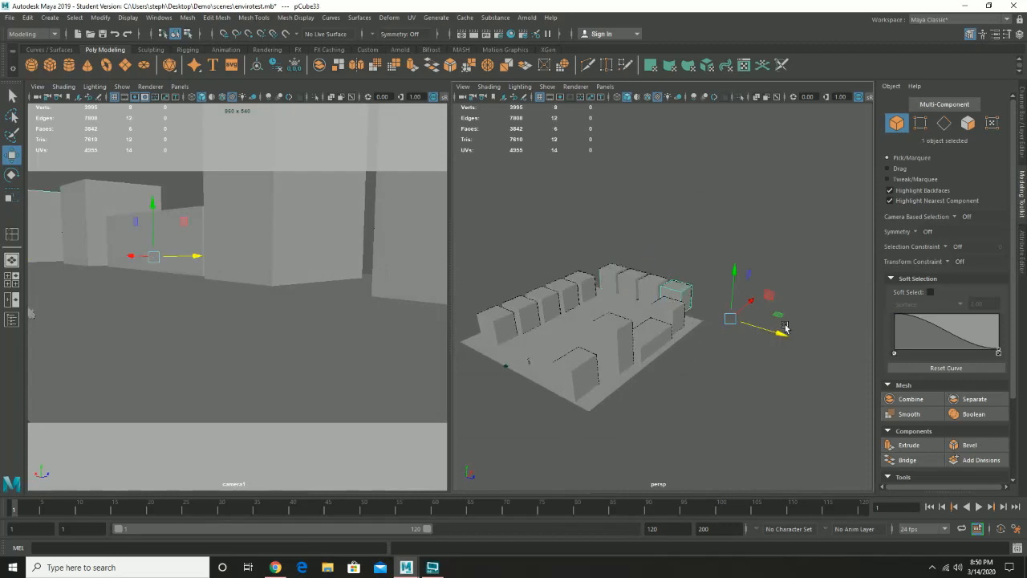
right_click_drag(686, 276, 690, 301)
double_click(688, 297)
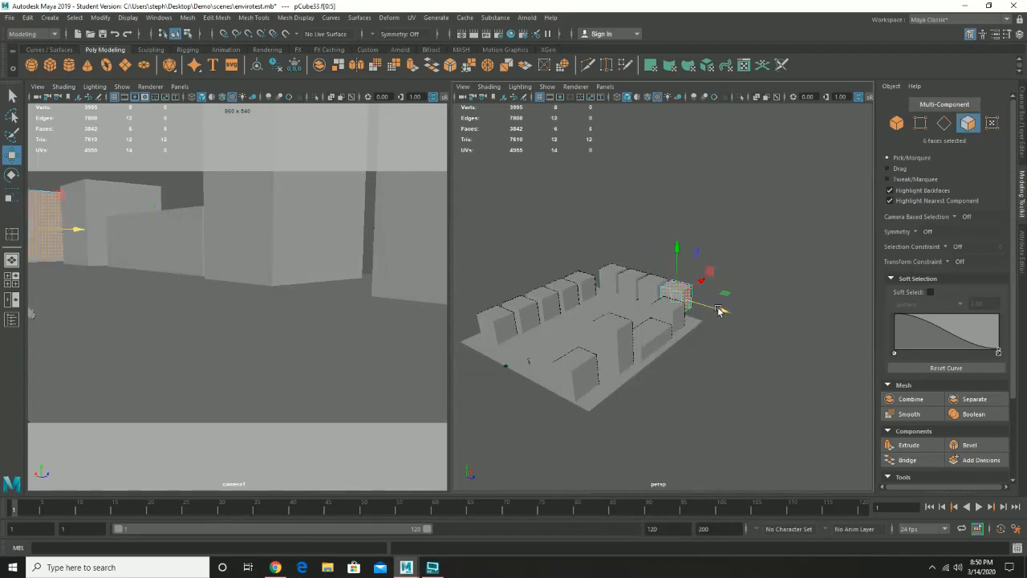
left_click_drag(723, 311, 791, 334)
right_click_drag(757, 318, 811, 258)
left_click_drag(751, 303, 657, 351)
left_click_drag(657, 351, 595, 354, "alt")
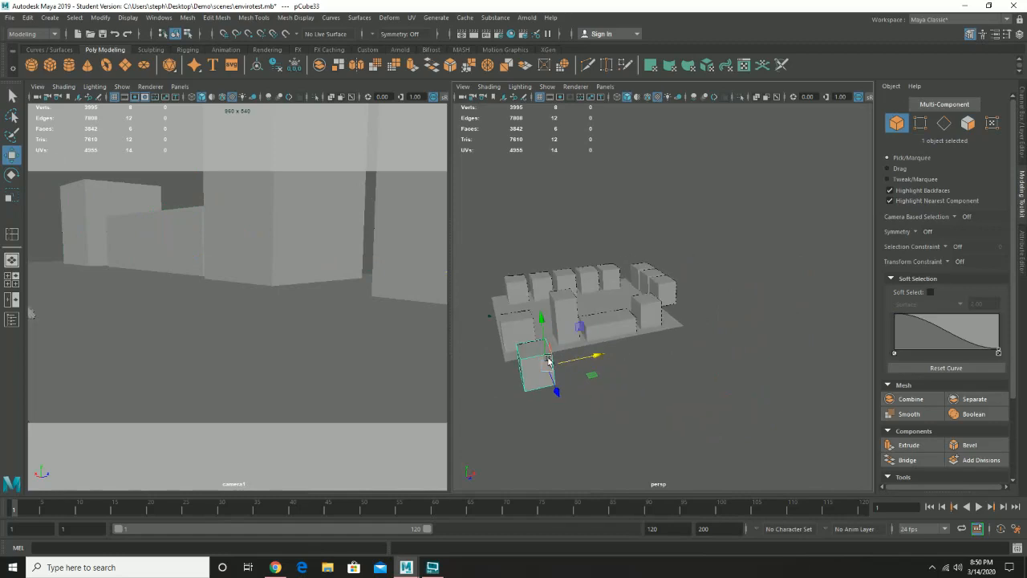
Stretch one end face of the relocated block along X to form a long building running behind the copied row
right_click_drag(545, 357, 547, 311)
left_click_drag(691, 411, 615, 386, "alt")
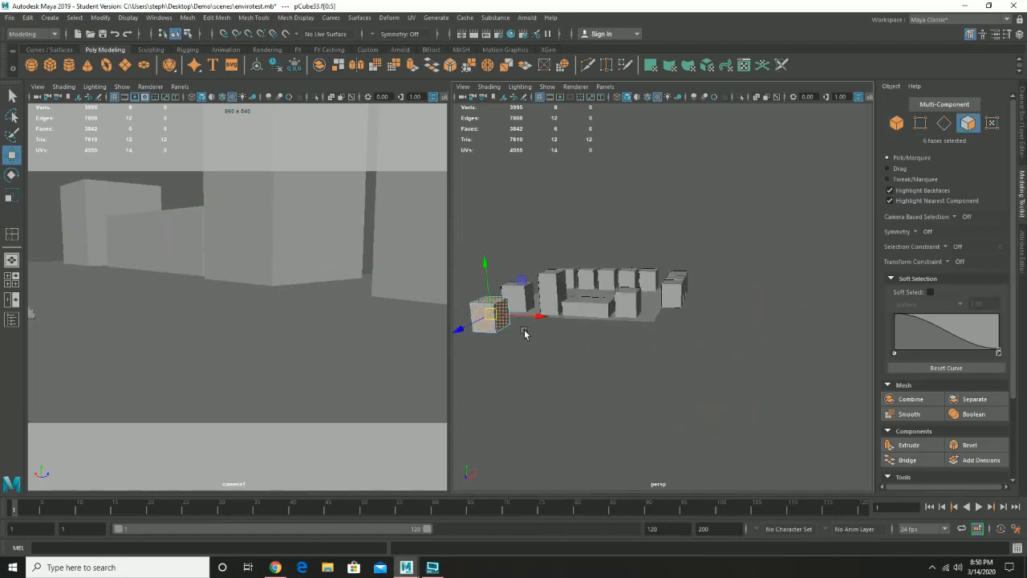
left_click(499, 324)
left_click_drag(513, 324, 607, 299)
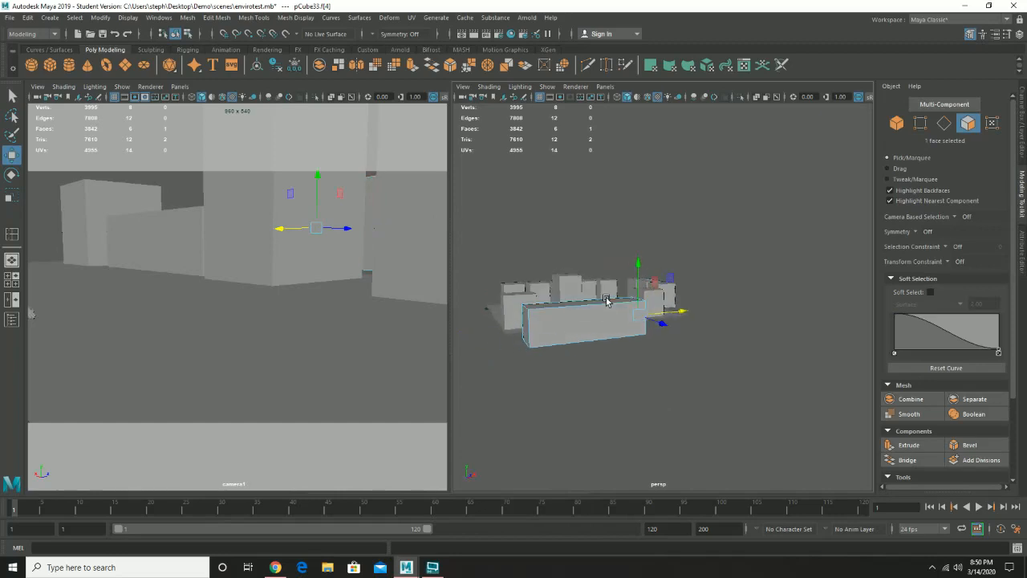
Duplicate the end row block nearest the copied row and move the copy along Z to fill the open corner
left_click_drag(371, 250, 310, 245, "alt")
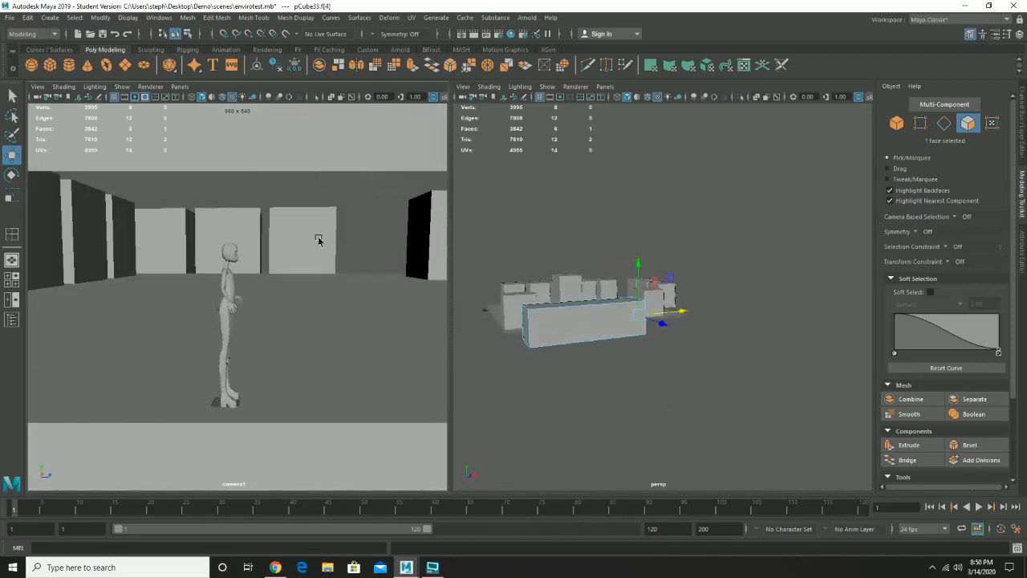
left_click(319, 239)
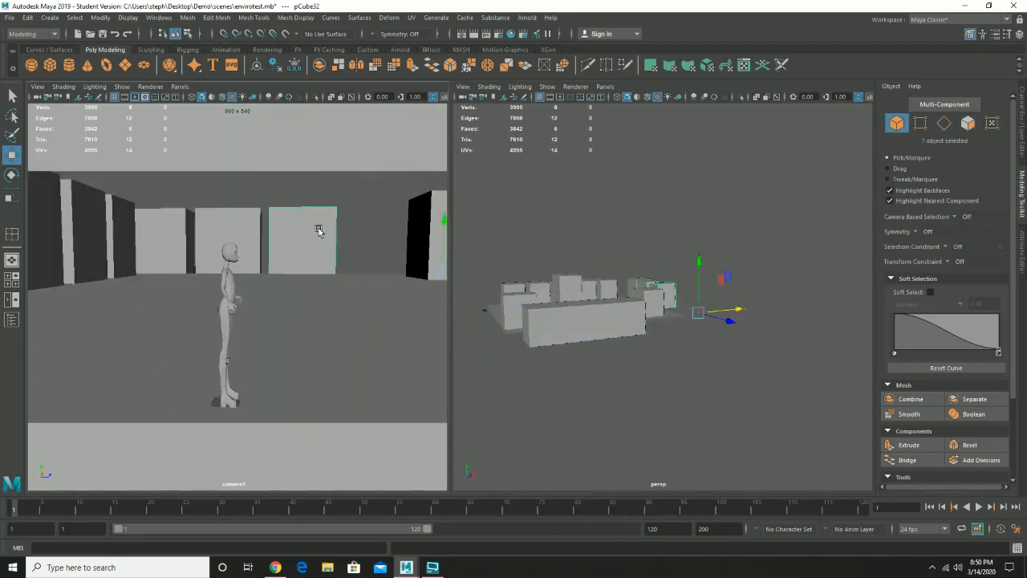
right_click_drag(318, 228, 319, 234)
key("ctrl+d")
mouse_move(730, 319)
left_mouse_down()
mouse_move(754, 327)
mouse_move(747, 323)
left_mouse_up()
key("f")
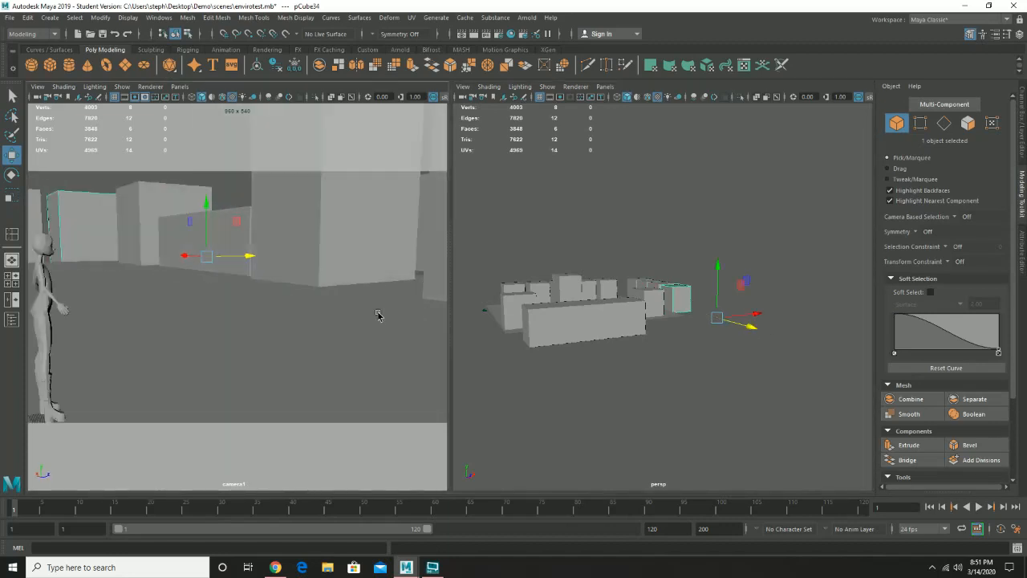
left_click_drag(379, 316, 303, 311, "alt")
right_click_drag(321, 306, 372, 337, "alt")
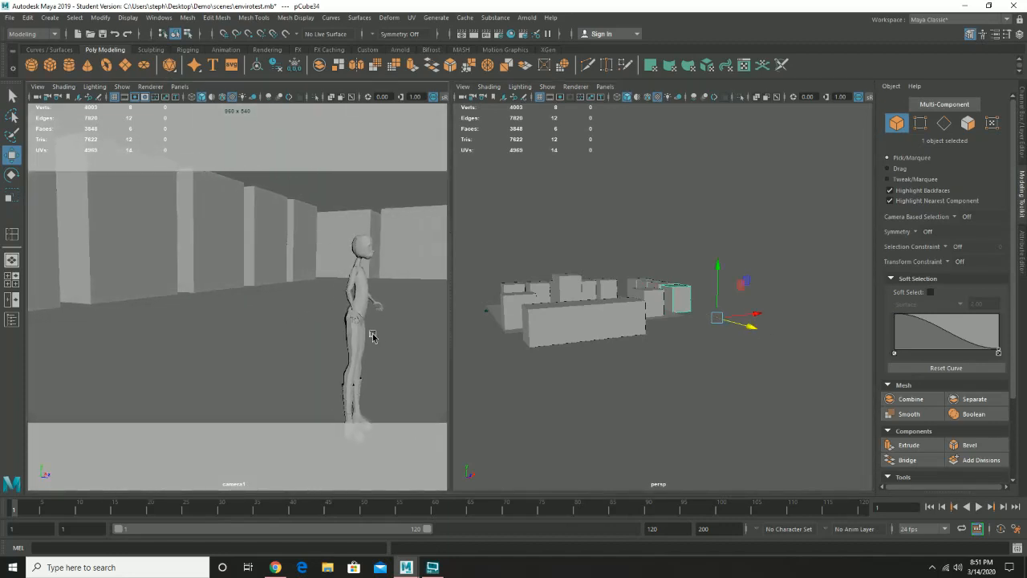
left_click_drag(372, 337, 244, 285, "alt")
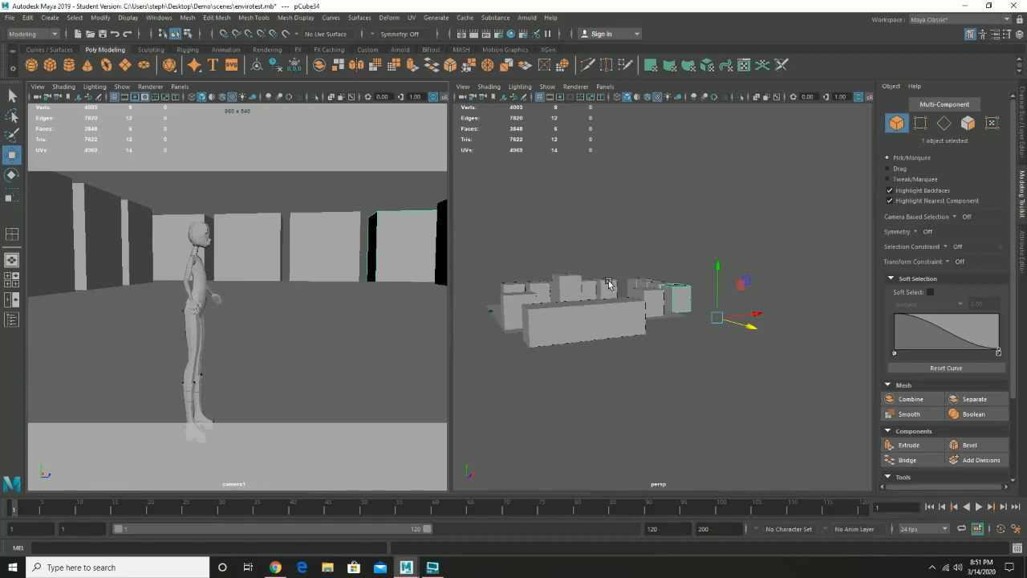
Assign all the building blocks, without the character and ground, to a new display layer
left_click_drag(609, 284, 682, 286, "alt")
right_click_drag(682, 289, 733, 346, "alt")
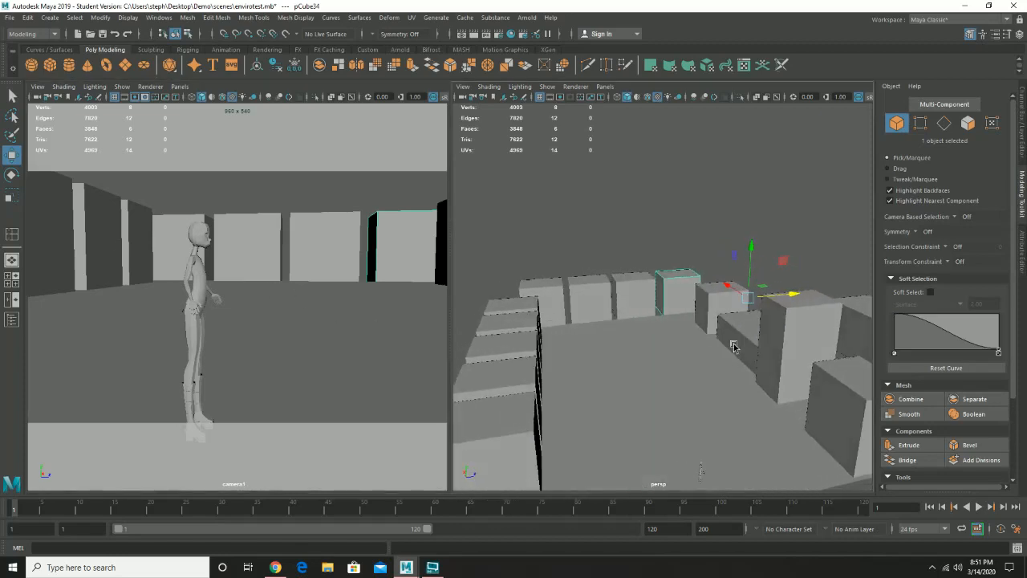
left_click_drag(733, 345, 702, 353, "alt")
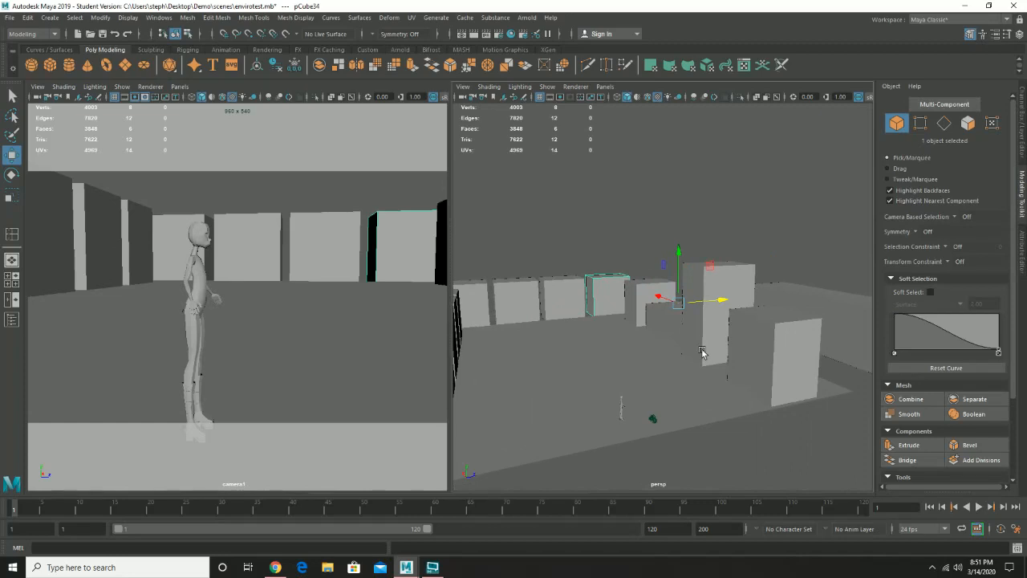
right_click_drag(711, 349, 748, 403, "alt")
left_click_drag(748, 402, 725, 400, "alt")
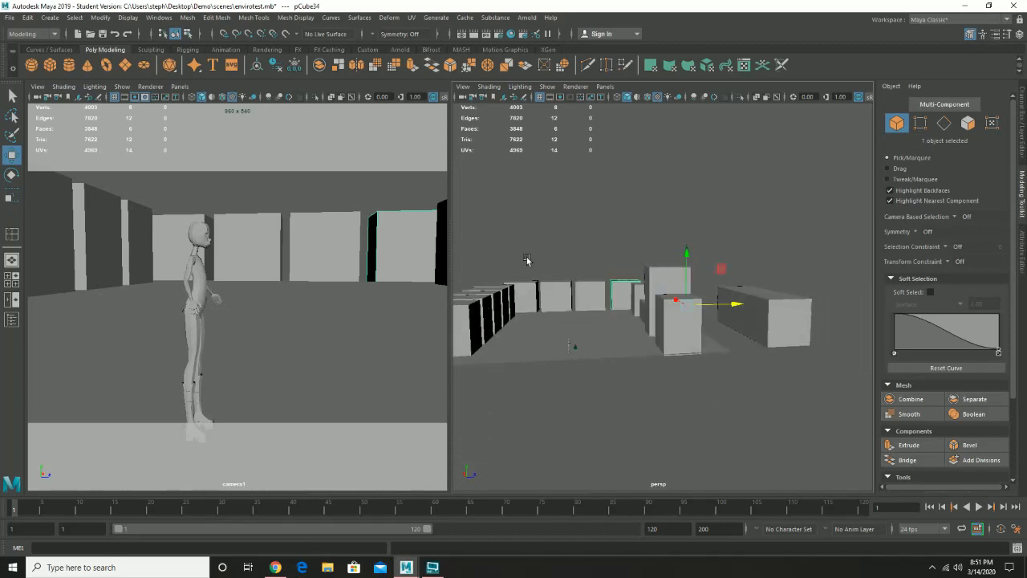
left_click_drag(471, 259, 840, 434)
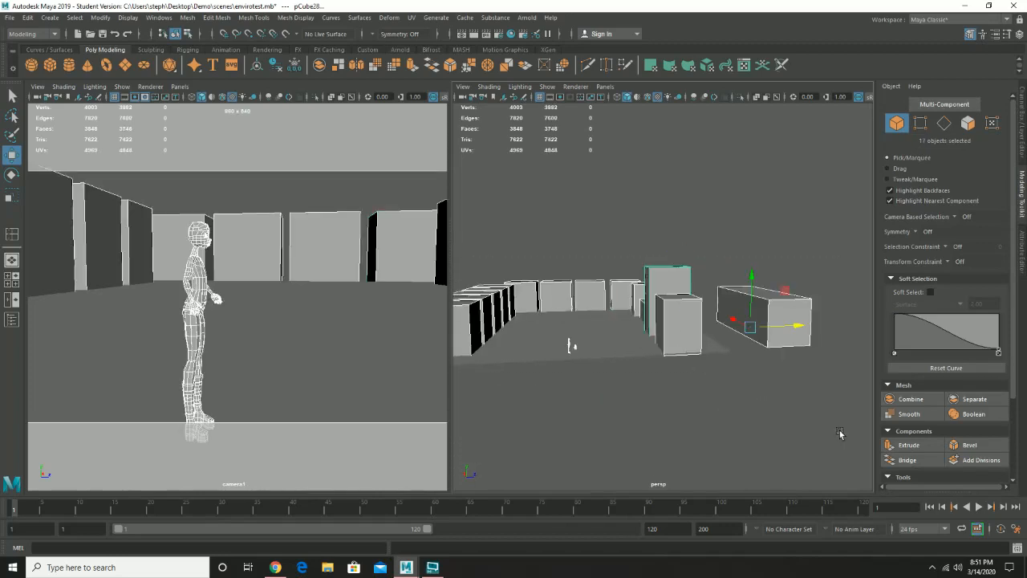
left_click_drag(488, 244, 742, 319)
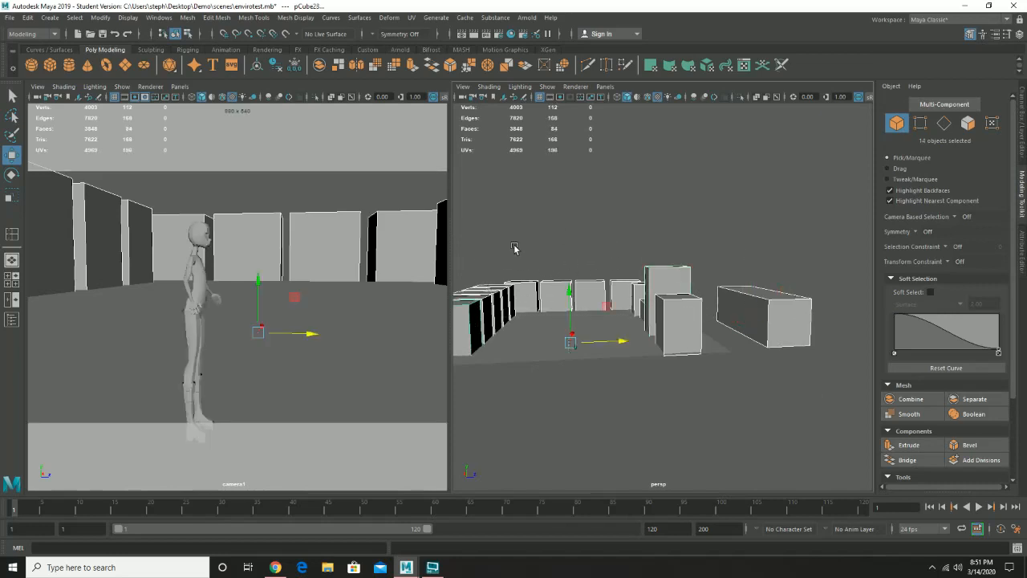
left_click_drag(569, 211, 807, 307, "shift")
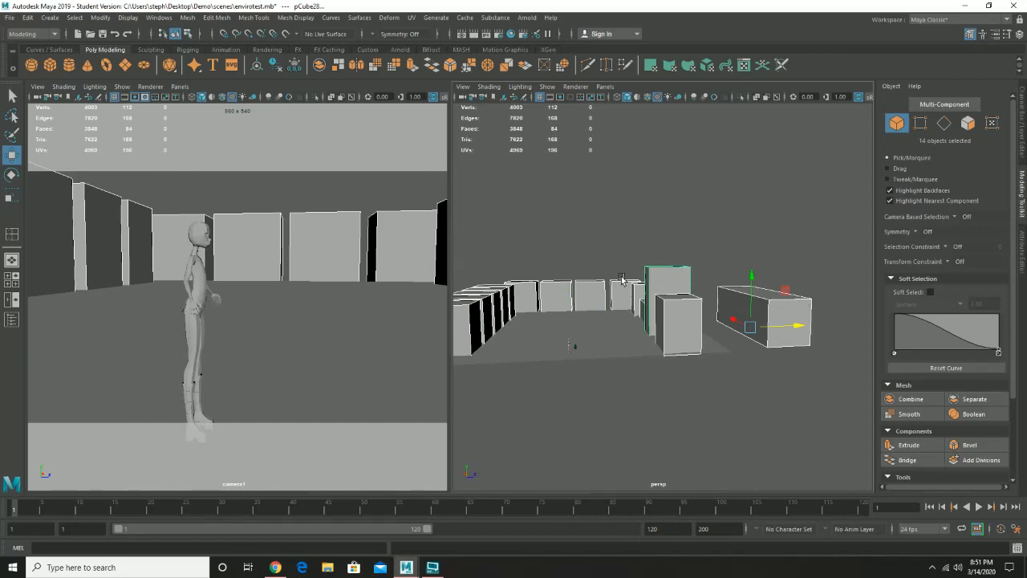
key("Delete")
key("ctrl+z")
left_click(1021, 141)
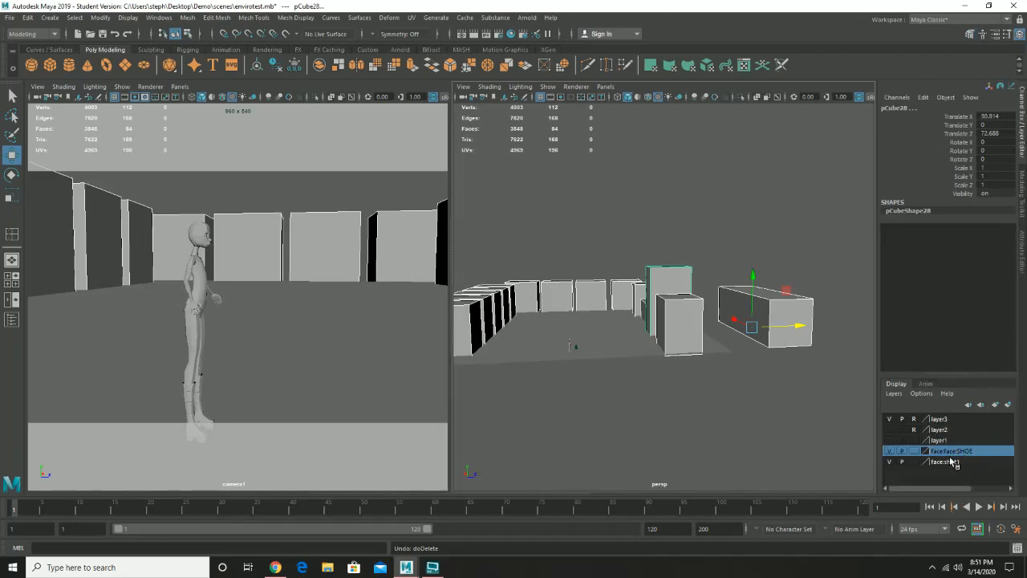
left_click(1008, 406)
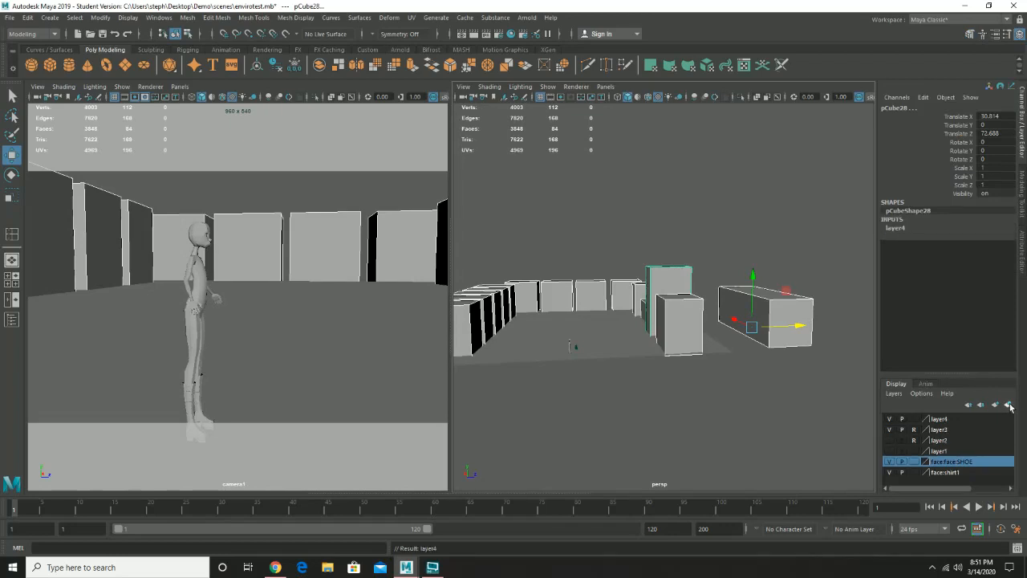
Hide the new display layer that holds the buildings and clear the selection
left_click(889, 420)
left_click(889, 420)
left_click(889, 419)
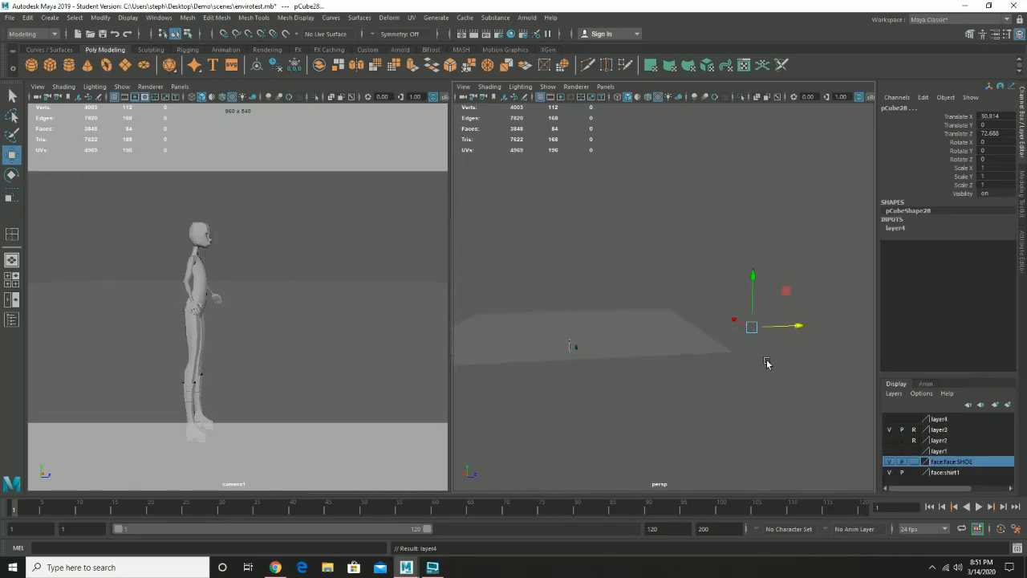
left_click(641, 338)
Turn off reference mode on the ground plane's display layer and select the plane
middle_click_drag(627, 351, 708, 335, "alt")
right_click_drag(716, 341, 750, 367, "alt")
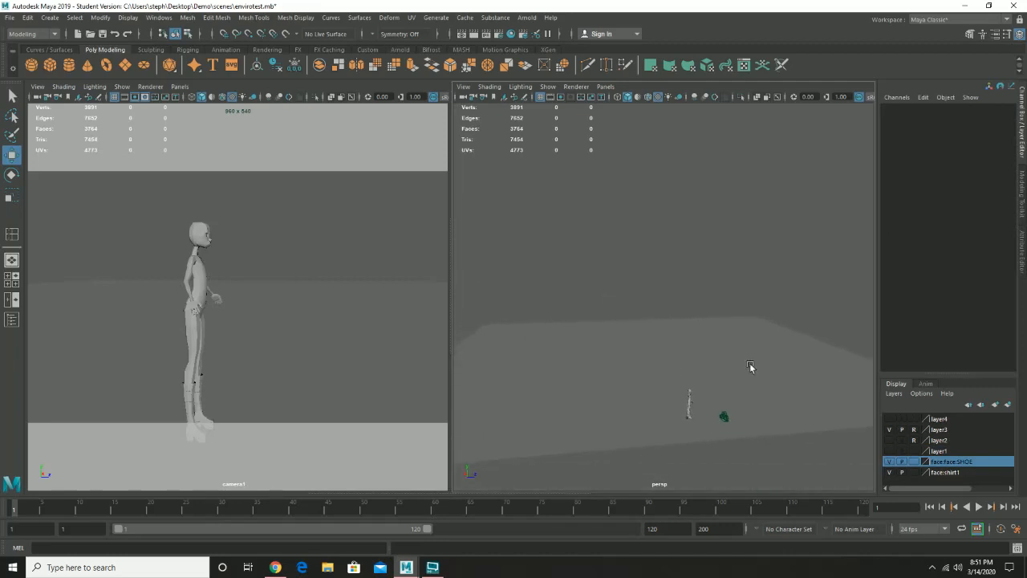
left_click_drag(718, 355, 738, 350, "alt")
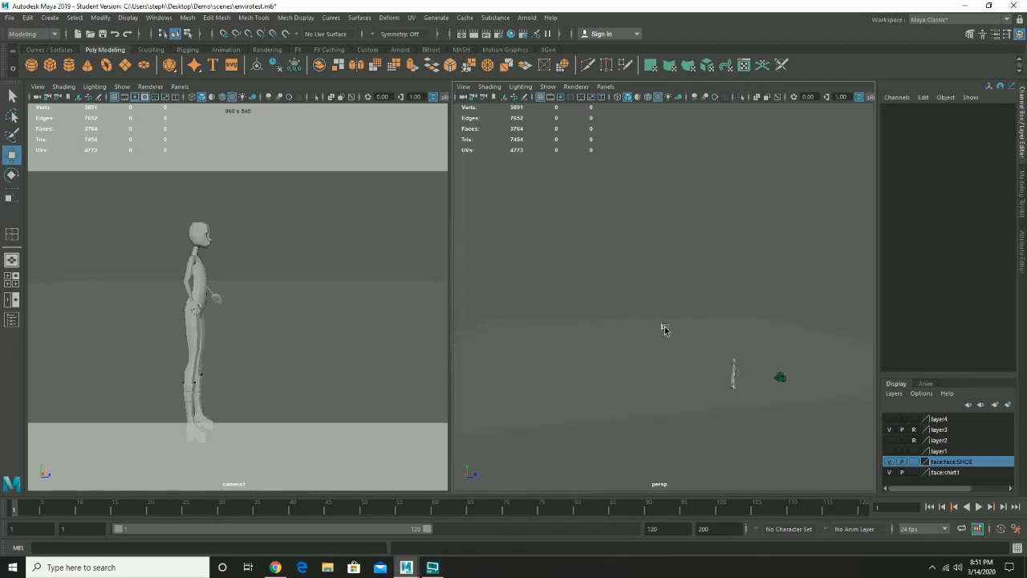
mouse_move(665, 328)
left_mouse_down("alt")
mouse_move(652, 335)
mouse_move(676, 337)
left_mouse_up("alt")
left_click_drag(743, 347, 688, 324, "alt")
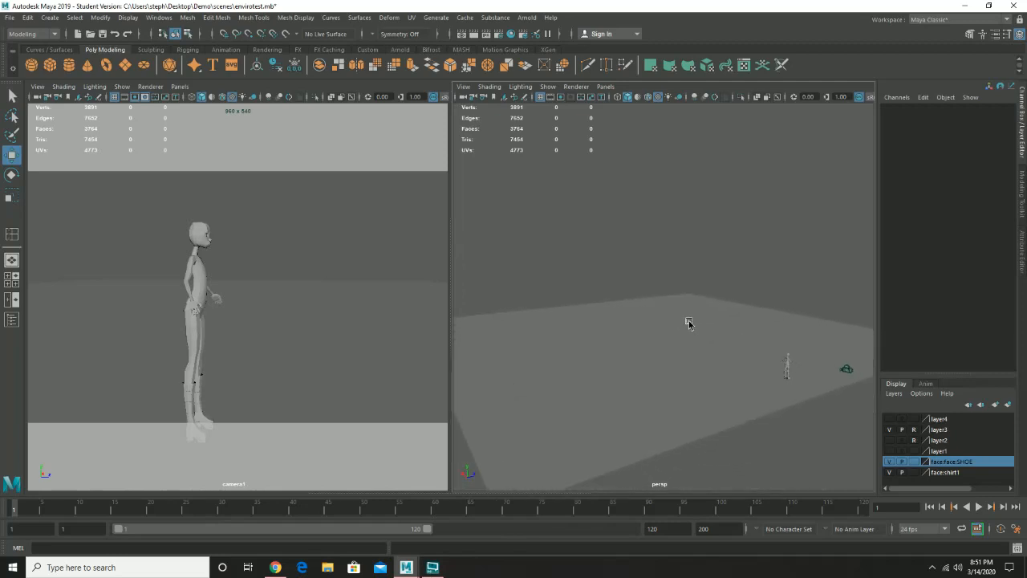
left_click(913, 429)
left_click(656, 362)
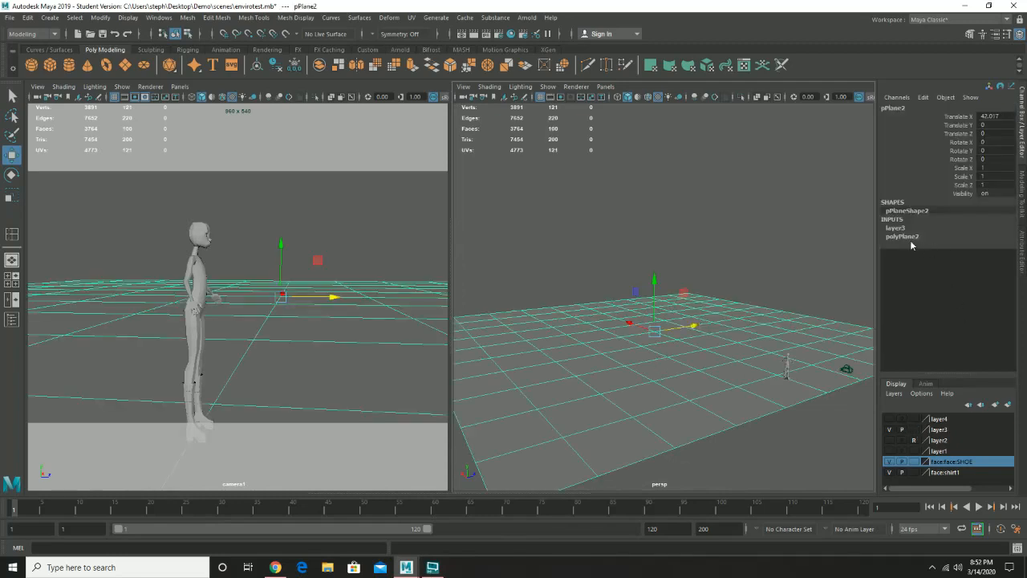
Set the ground plane's subdivisions to 100 in both width and height
left_click(902, 237)
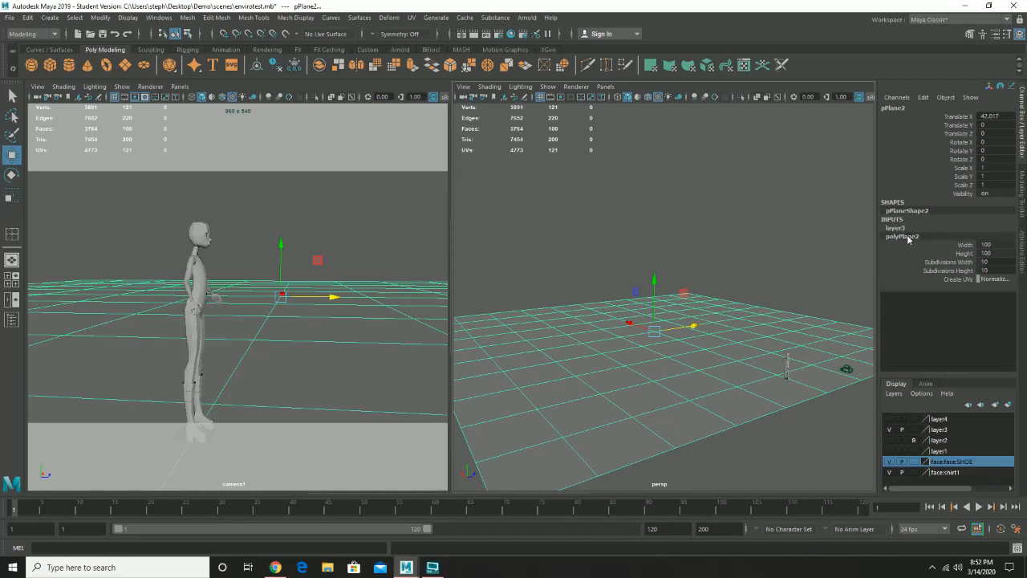
double_click(993, 260)
type("100")
key("Tab")
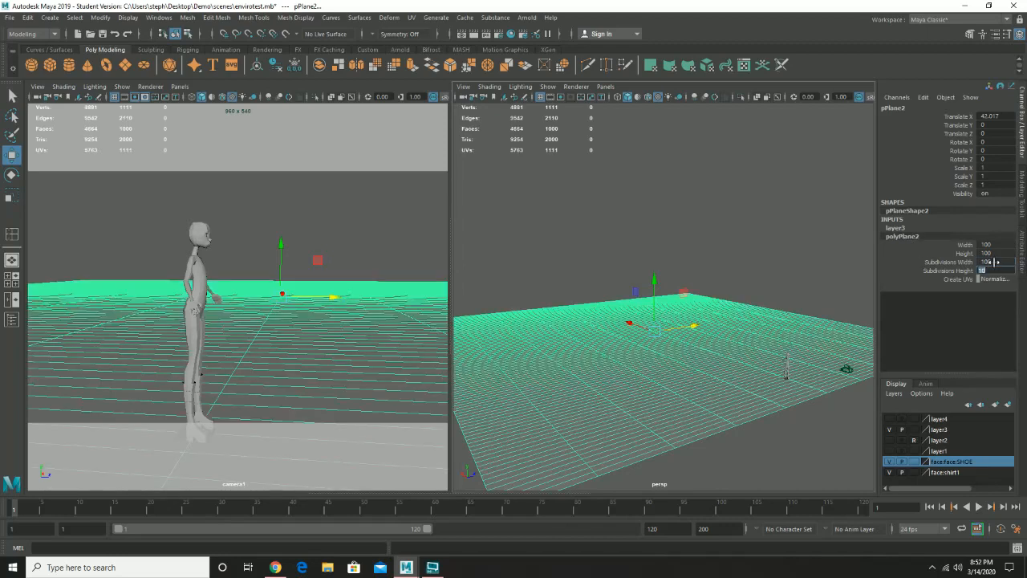
type("100")
key("Return")
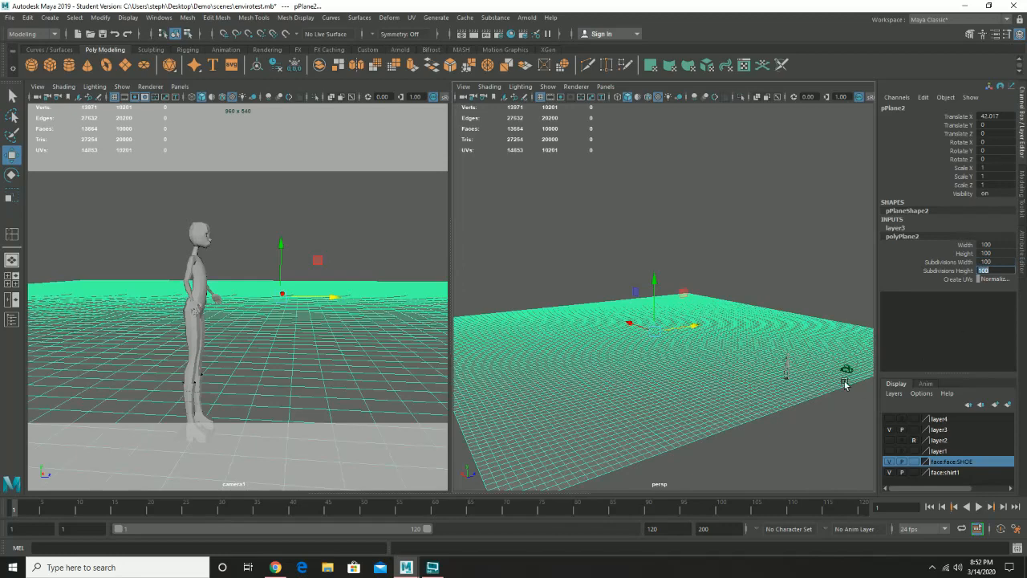
Activate the Sculpt Tool on the ground plane and look over its brush settings
left_click_drag(844, 386, 669, 369, "alt")
left_click_drag(597, 345, 665, 332, "alt")
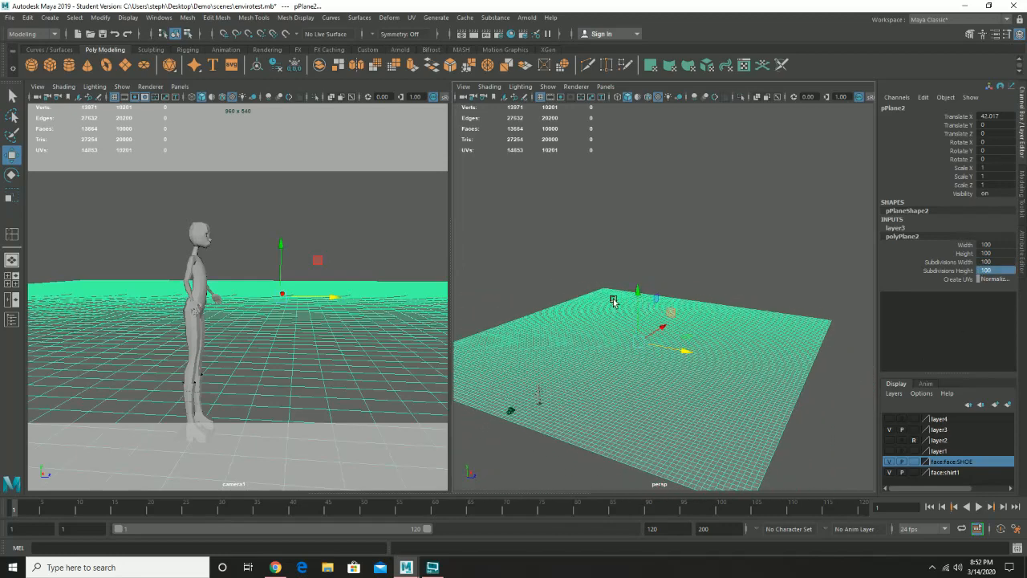
right_click_drag(617, 274, 654, 265)
right_click_drag(609, 313, 564, 297, "shift")
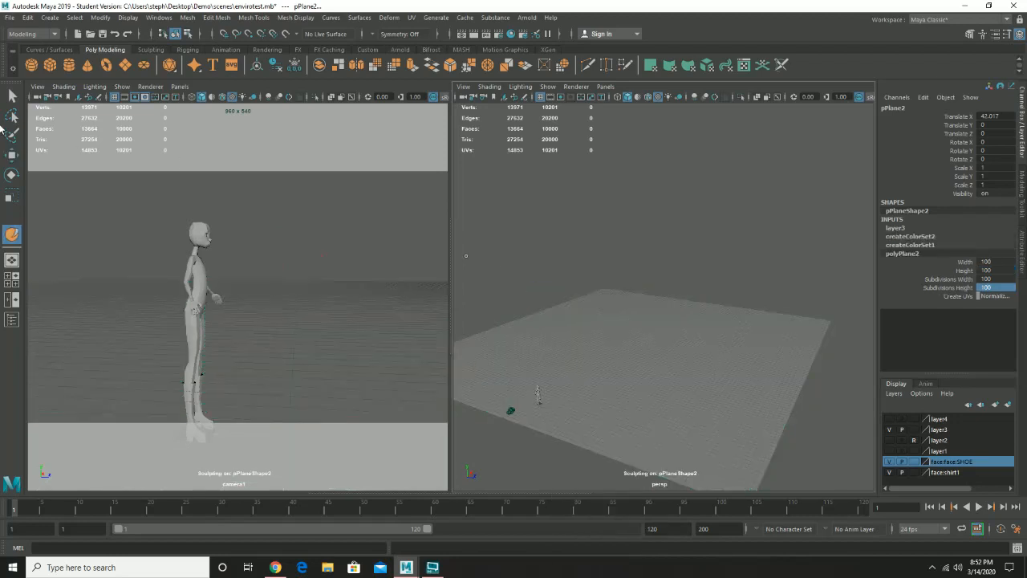
double_click(11, 235)
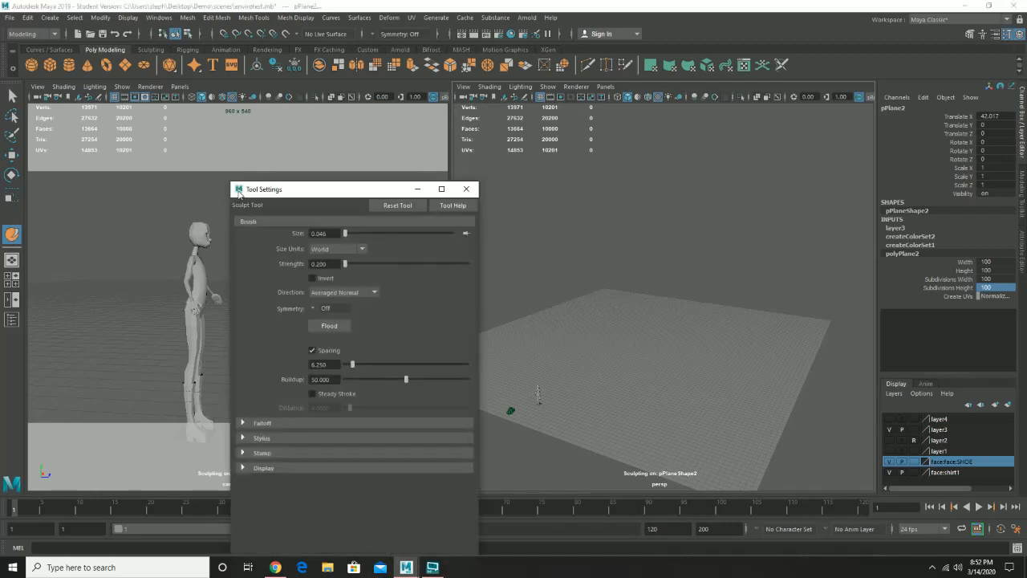
left_click(466, 189)
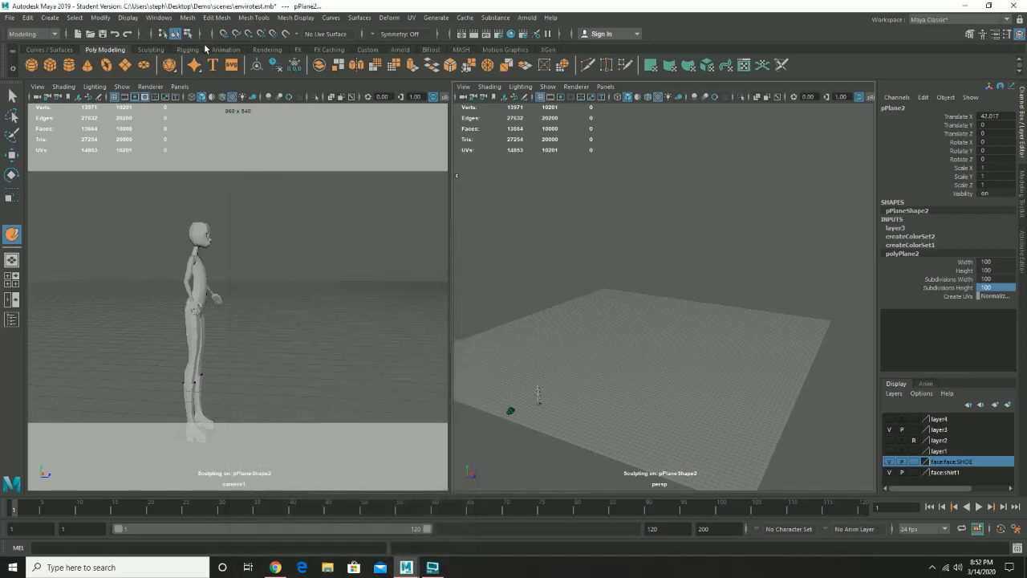
Reopen the Sculpt Tool settings and set the brush strength to 15.419 and the size to 5.076
left_click(152, 49)
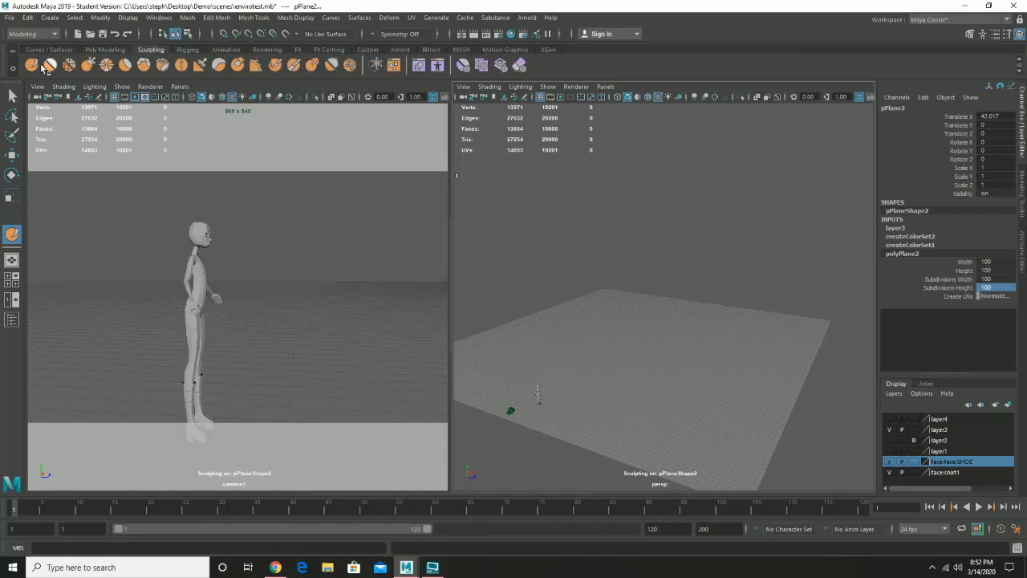
double_click(32, 65)
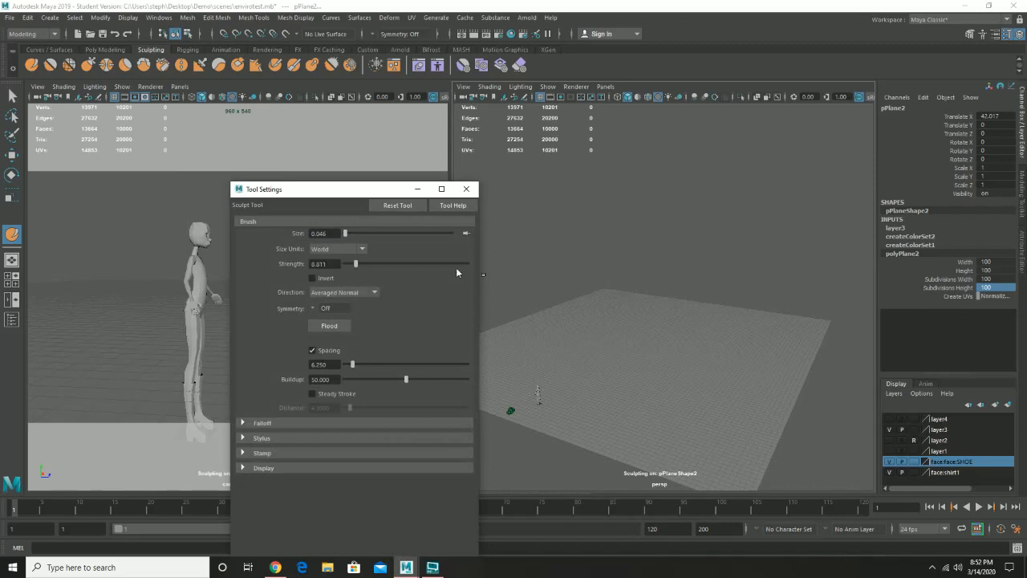
left_click(644, 380)
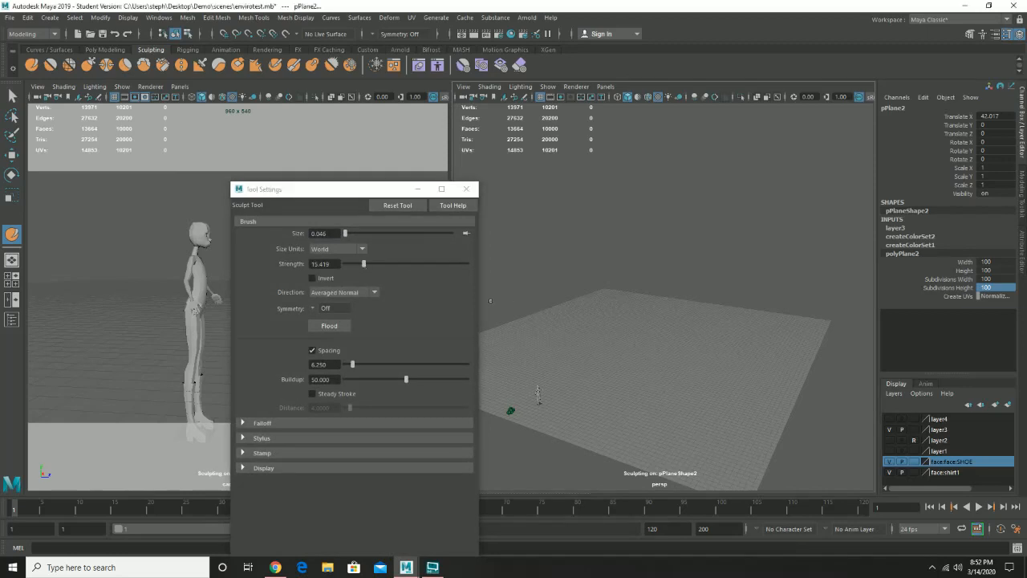
left_click(346, 236)
Undo the test sculpt stroke and sculpt a low, uneven ridge along the far edge of the ground plane
scroll(690, 386, "up", 3)
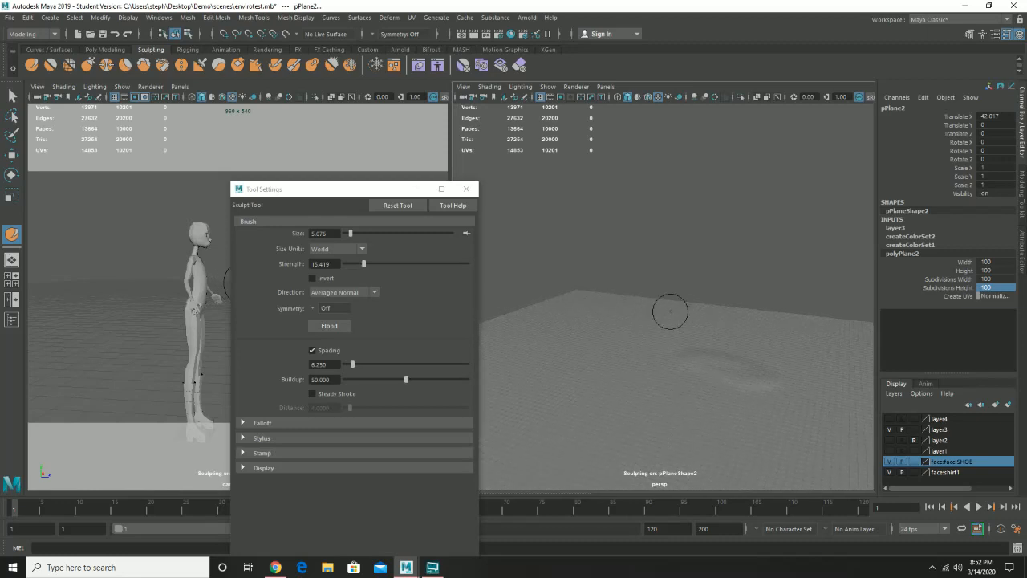
mouse_move(402, 193)
left_mouse_down()
mouse_move(492, 192)
mouse_move(462, 305)
mouse_move(470, 415)
left_mouse_up()
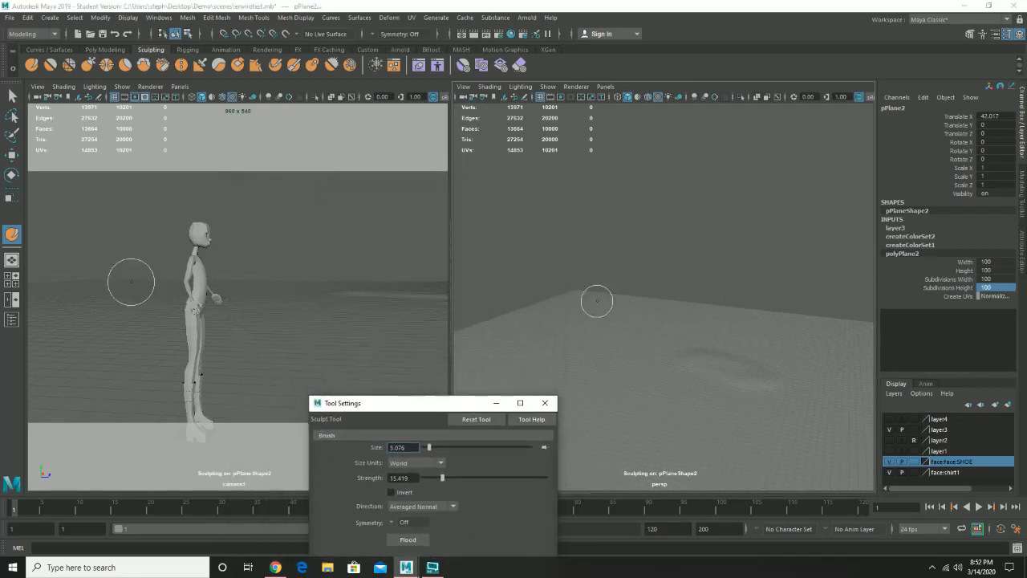
left_click(689, 247)
key("ctrl+z")
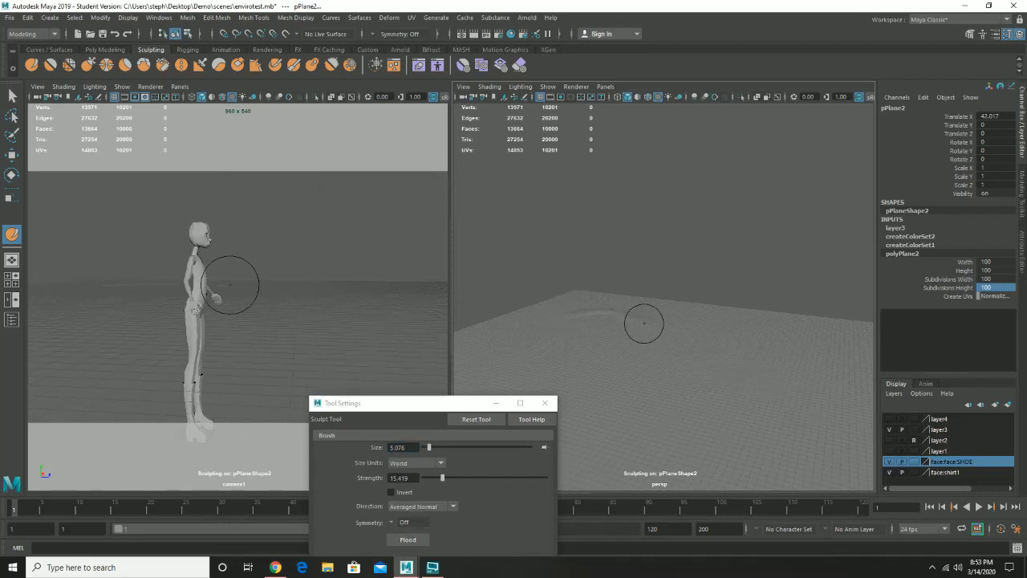
mouse_move(644, 323)
left_mouse_down()
mouse_move(579, 311)
mouse_move(508, 321)
mouse_move(698, 329)
mouse_move(576, 306)
mouse_move(558, 316)
mouse_move(609, 313)
left_mouse_up()
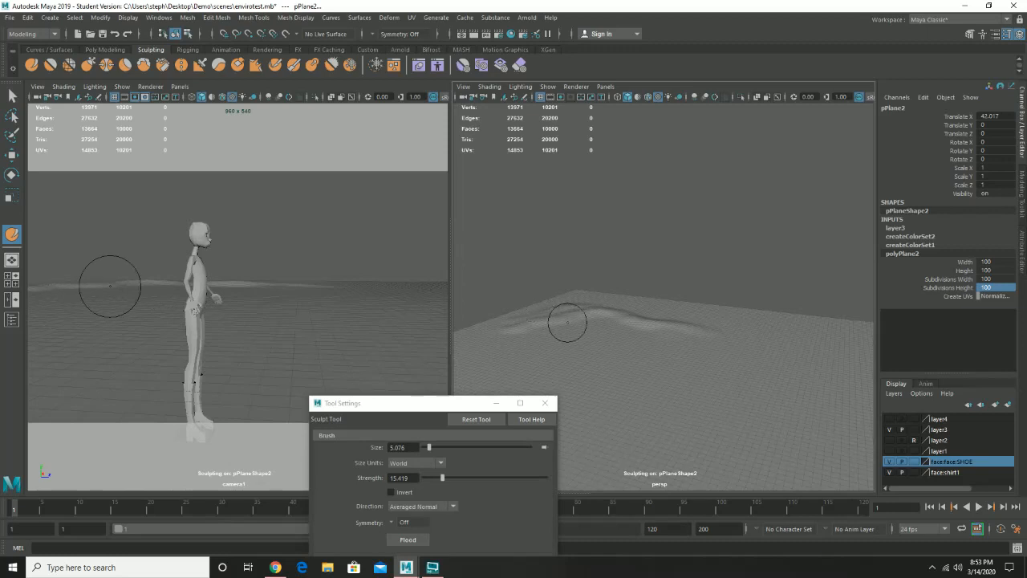
mouse_move(850, 345)
left_mouse_down("alt")
mouse_move(762, 360)
mouse_move(800, 339)
left_mouse_up("alt")
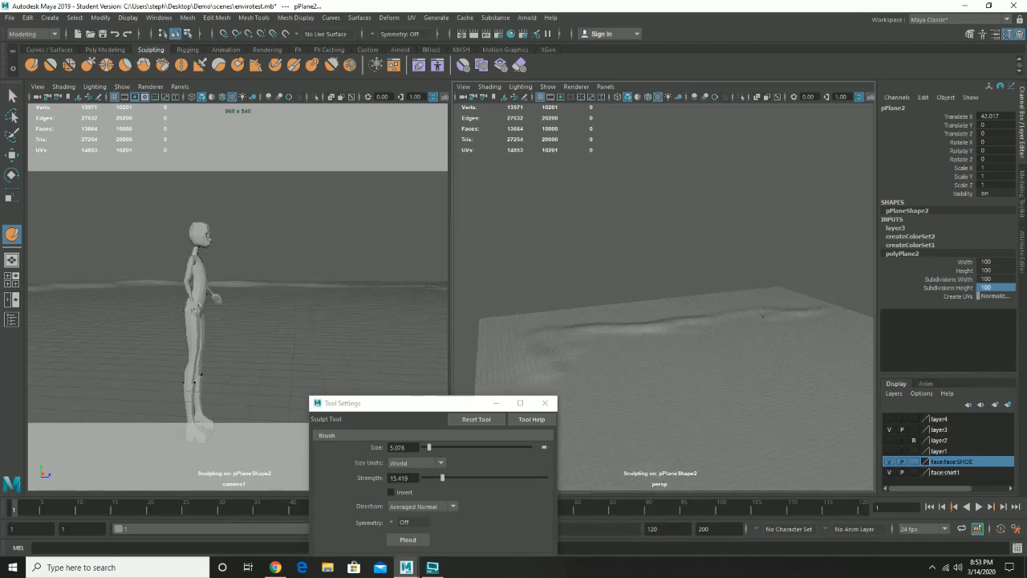
mouse_move(659, 321)
left_mouse_down()
mouse_move(791, 316)
mouse_move(759, 320)
left_mouse_up()
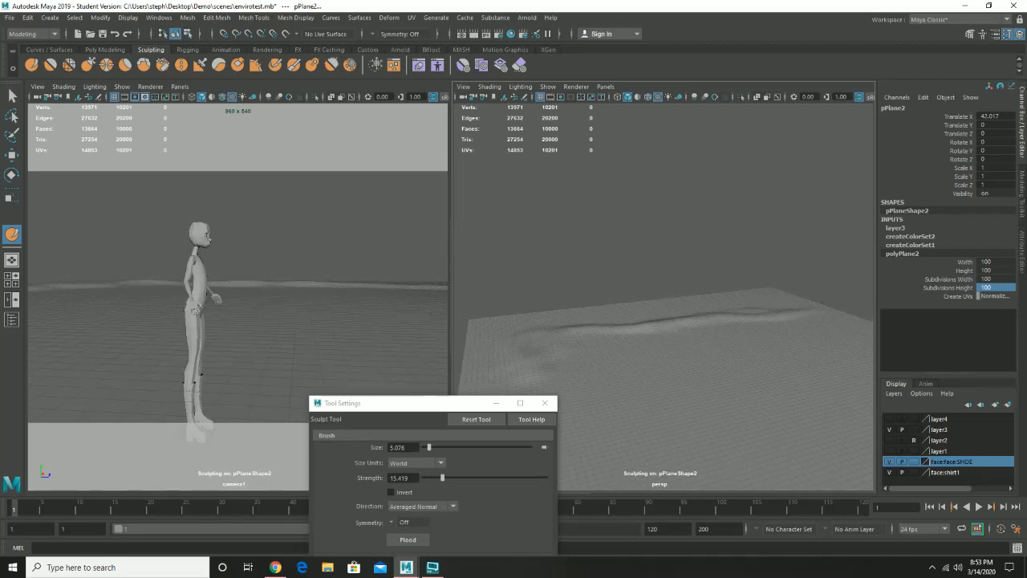
Set the sculpt brush size to 11.675 and raise broader, gentle mounds on the ground in front of the ridge
scroll(813, 330, "down", 4)
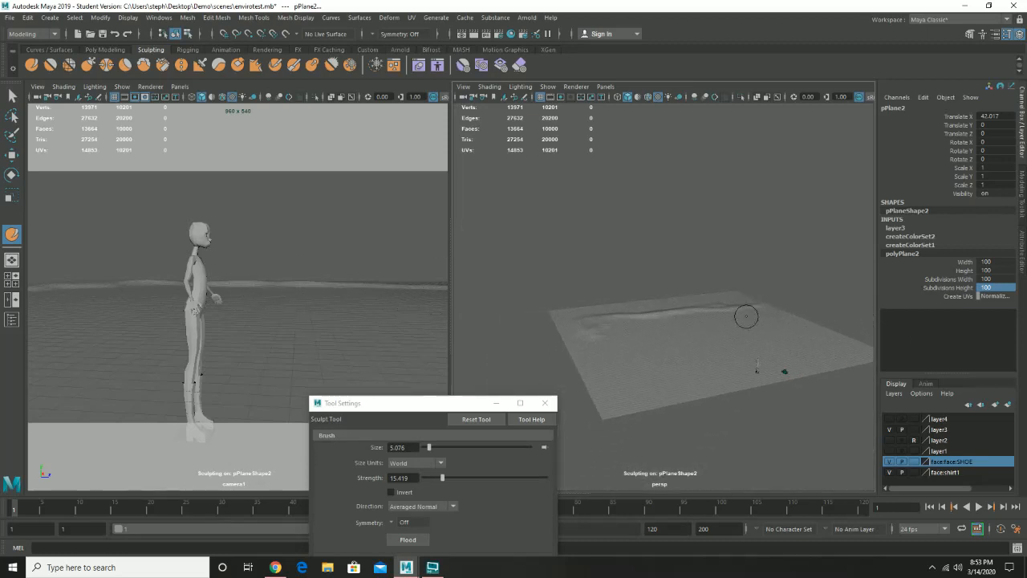
left_click_drag(746, 316, 763, 300, "alt")
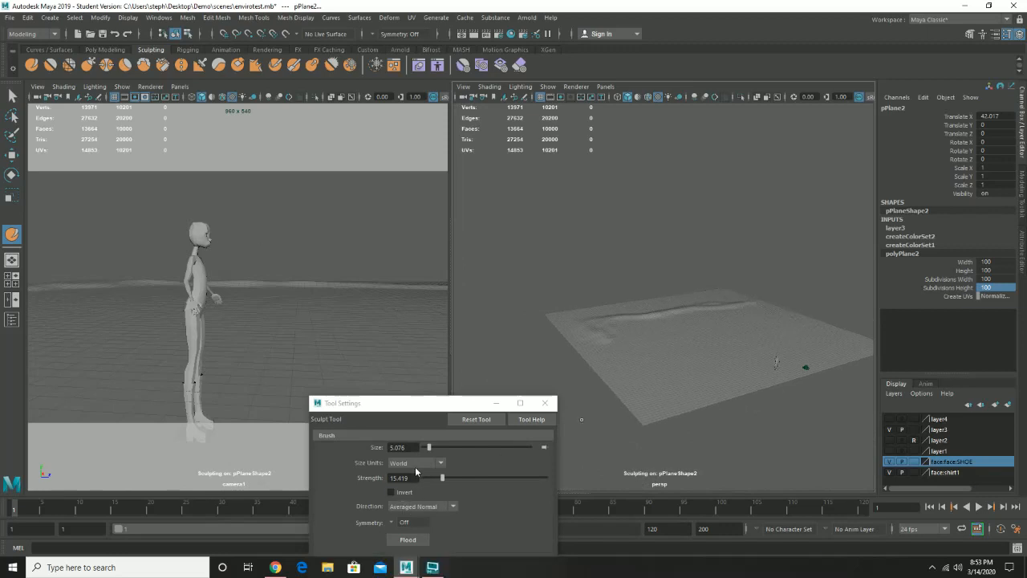
left_click_drag(428, 450, 436, 449)
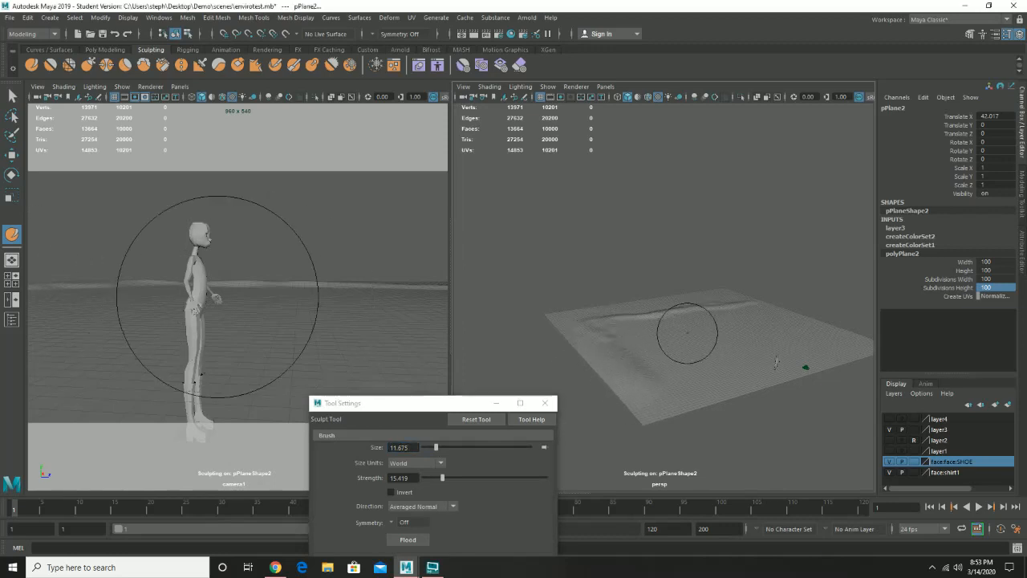
mouse_move(658, 338)
left_mouse_down("alt")
mouse_move(661, 351)
mouse_move(654, 333)
left_mouse_up("alt")
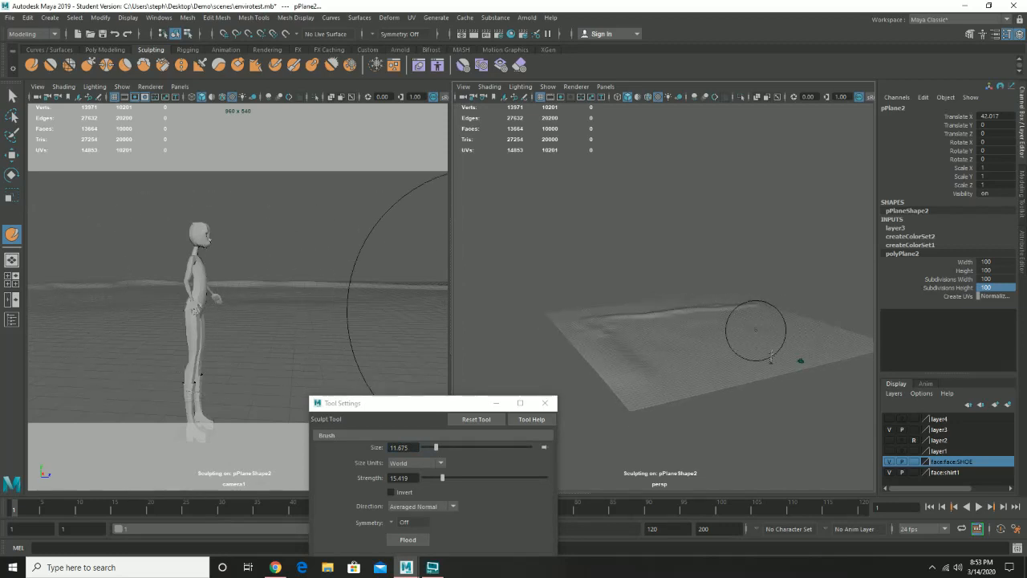
left_click_drag(746, 332, 675, 342, "alt")
scroll(675, 342, "up", 3)
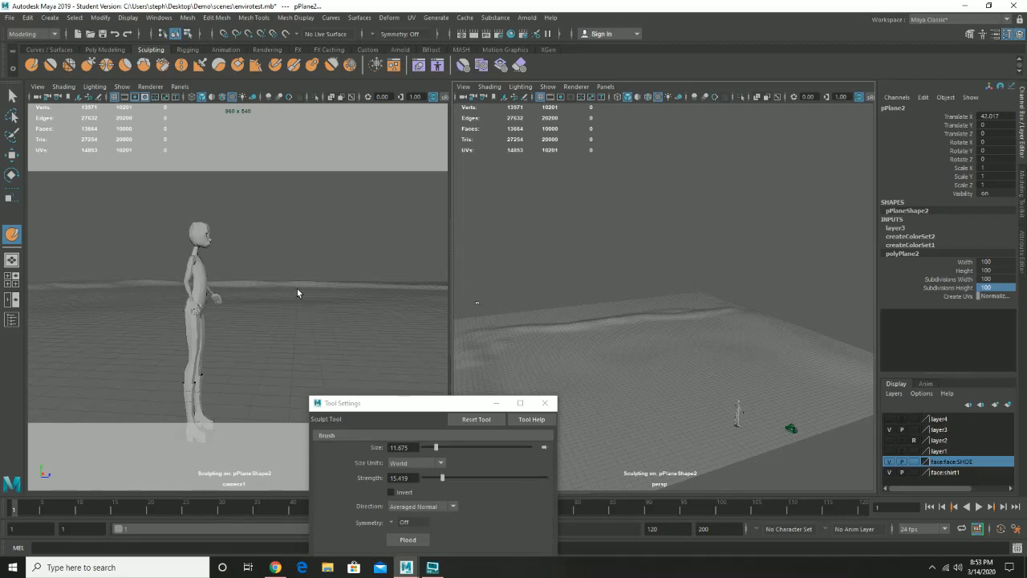
left_click_drag(297, 290, 233, 288, "alt")
mouse_move(299, 292)
left_mouse_down("alt")
mouse_move(102, 271)
mouse_move(348, 275)
mouse_move(336, 276)
left_mouse_up("alt")
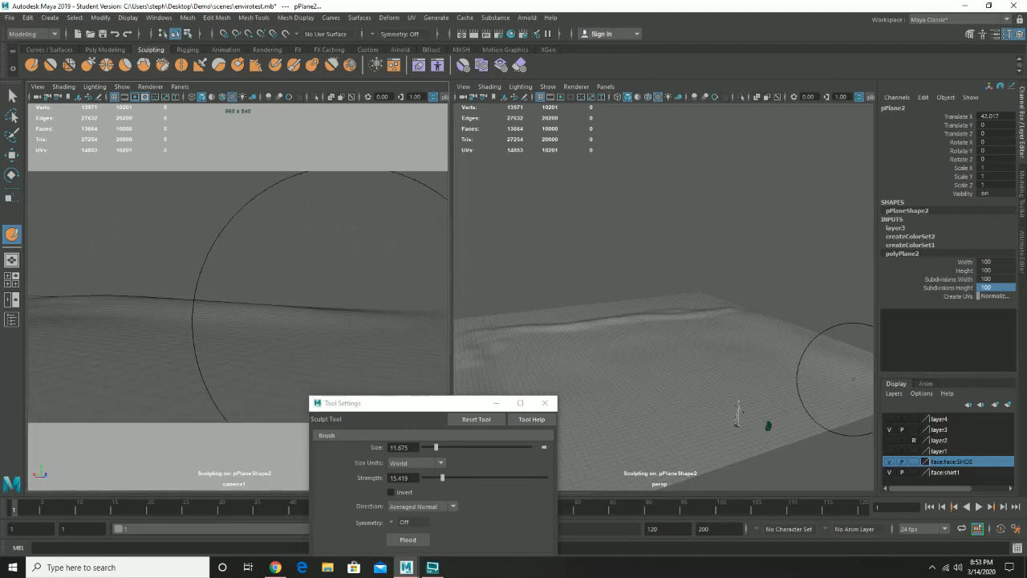
Sculpt another gentle rise on the ground plane in front of the far ridge and save the scene
left_click_drag(848, 345, 722, 304)
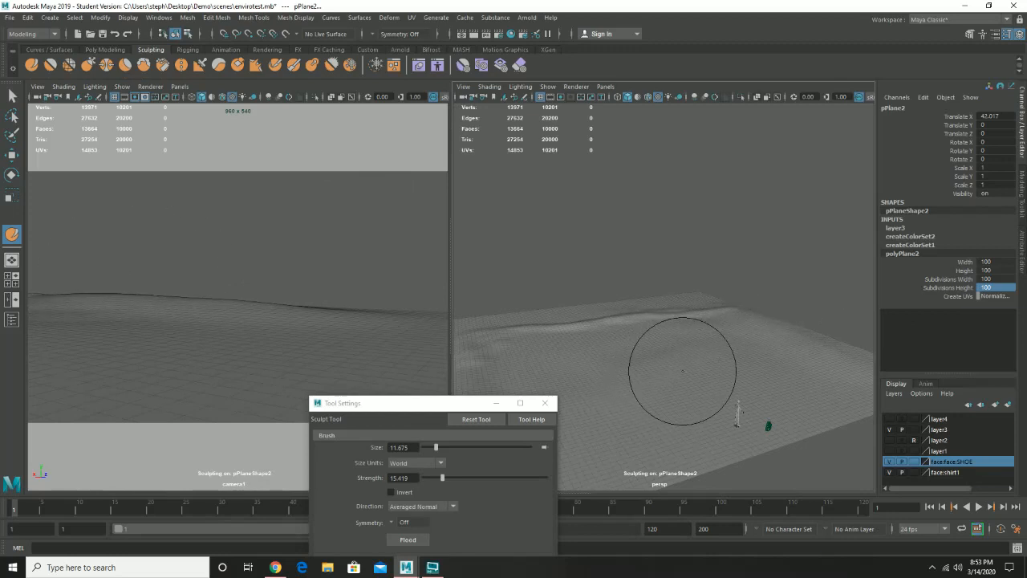
mouse_move(669, 366)
left_mouse_down("alt")
mouse_move(767, 321)
mouse_move(759, 341)
mouse_move(633, 327)
left_mouse_up("alt")
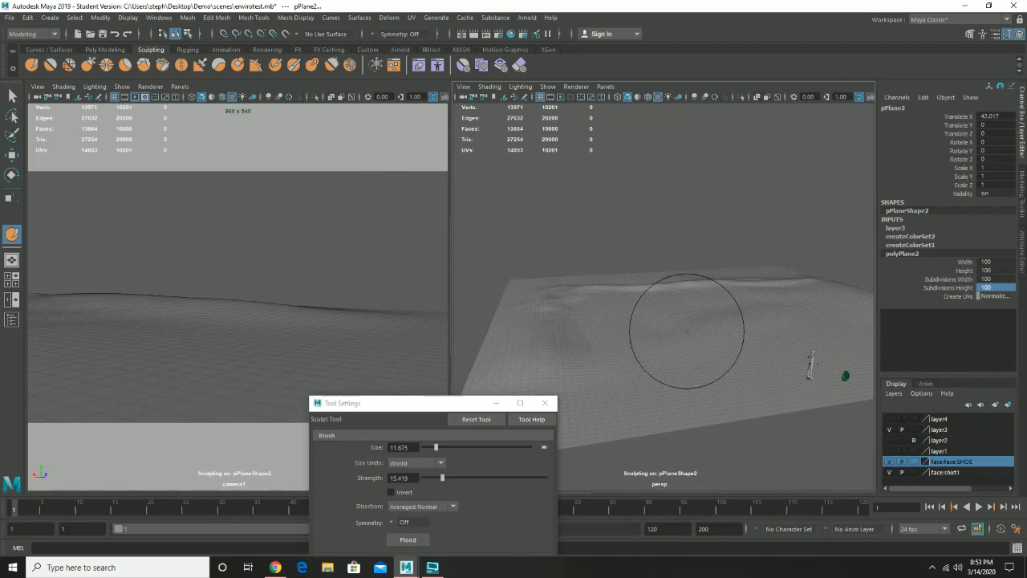
left_click_drag(683, 350, 646, 298, "alt")
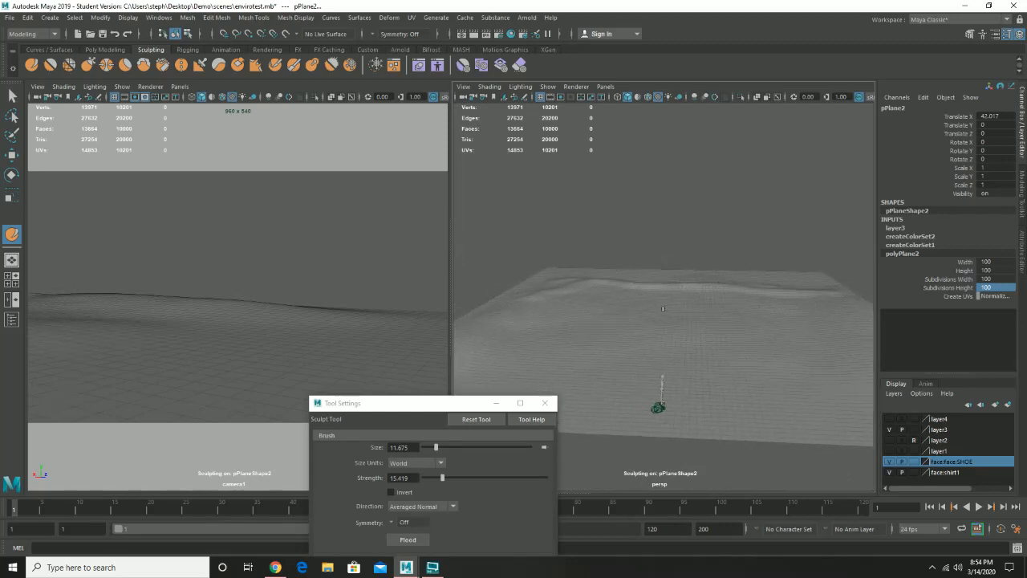
mouse_move(663, 308)
left_mouse_down("alt")
mouse_move(653, 328)
mouse_move(687, 321)
mouse_move(672, 340)
mouse_move(682, 335)
left_mouse_up("alt")
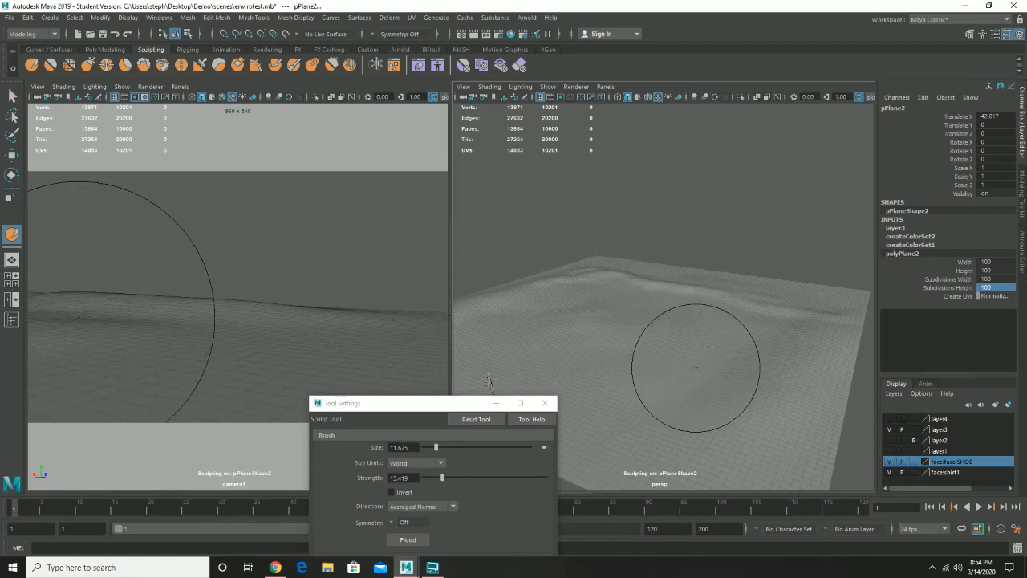
key("ctrl+s")
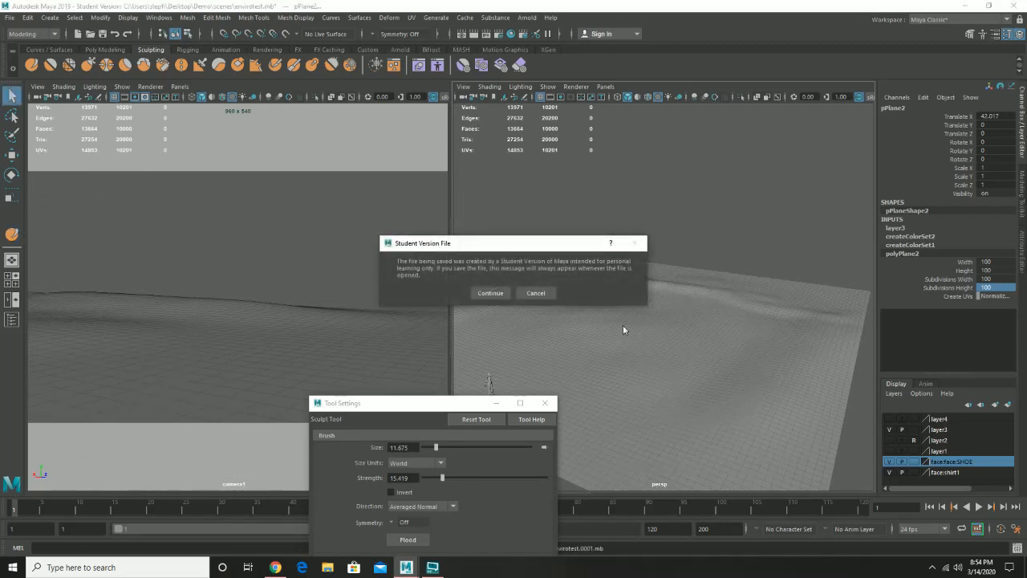
left_click(490, 293)
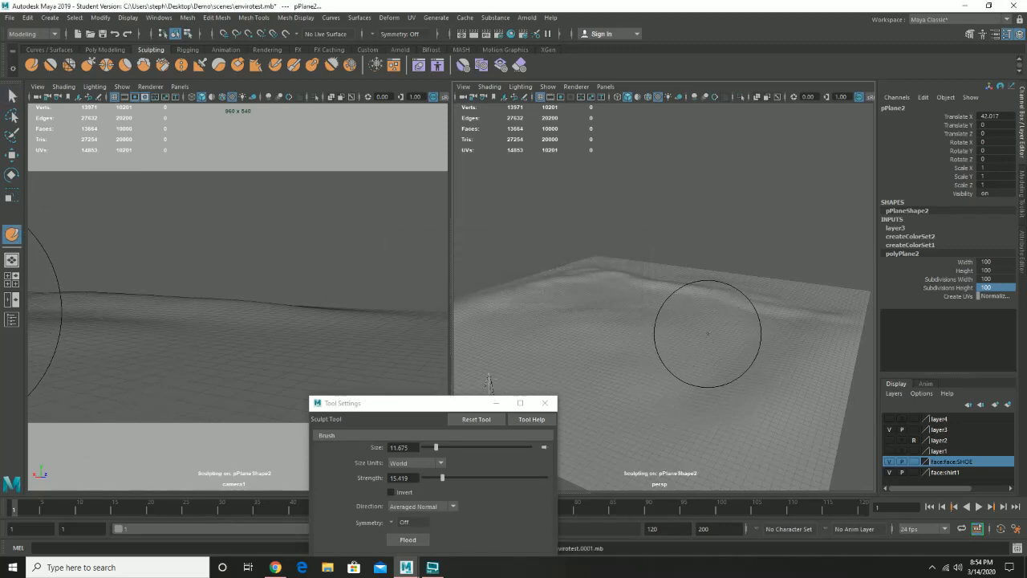
Set the sculpt brush strength to 36.564 and its size to 5
left_click_drag(403, 402, 275, 188)
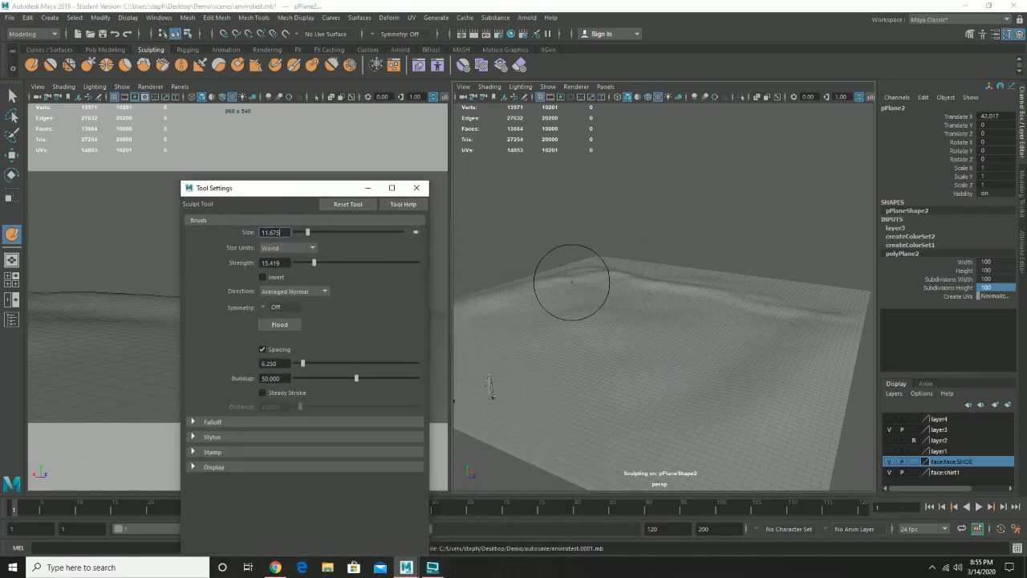
left_click_drag(315, 263, 340, 263)
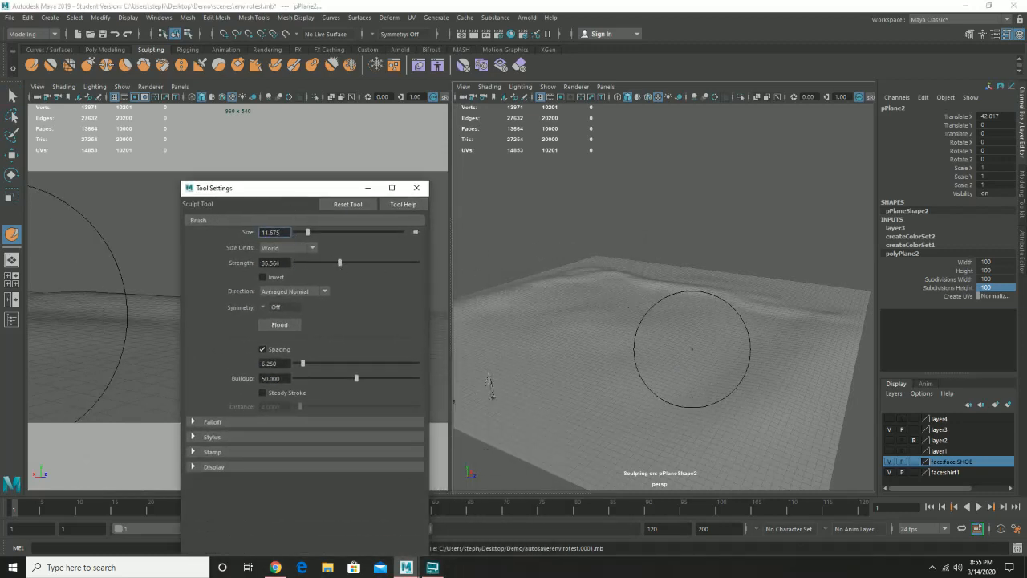
left_click_drag(285, 232, 261, 232)
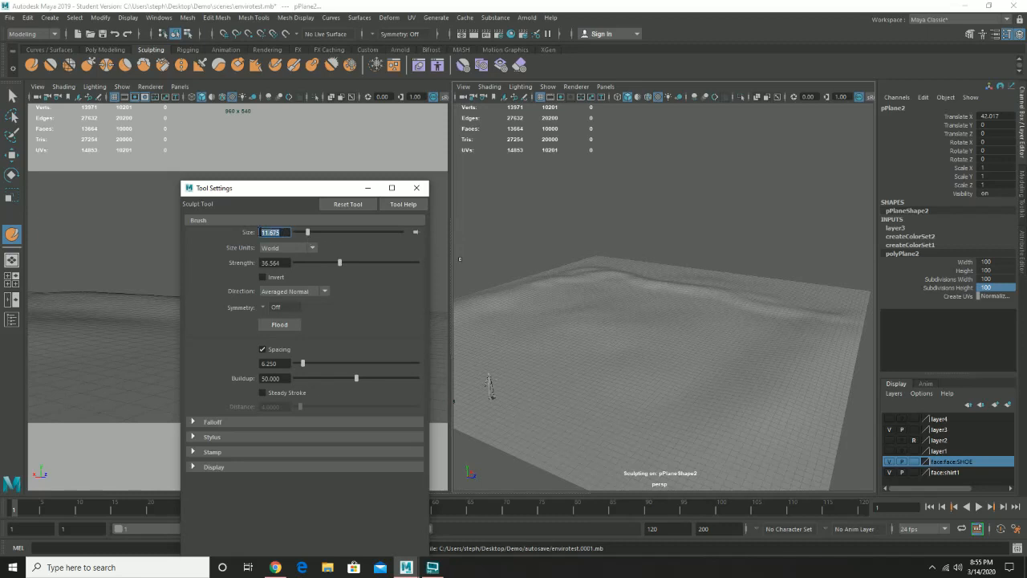
type("5")
key("Return")
Sculpt a long, steep ridge across the ground plane in front of the low far ridge
left_click(576, 298)
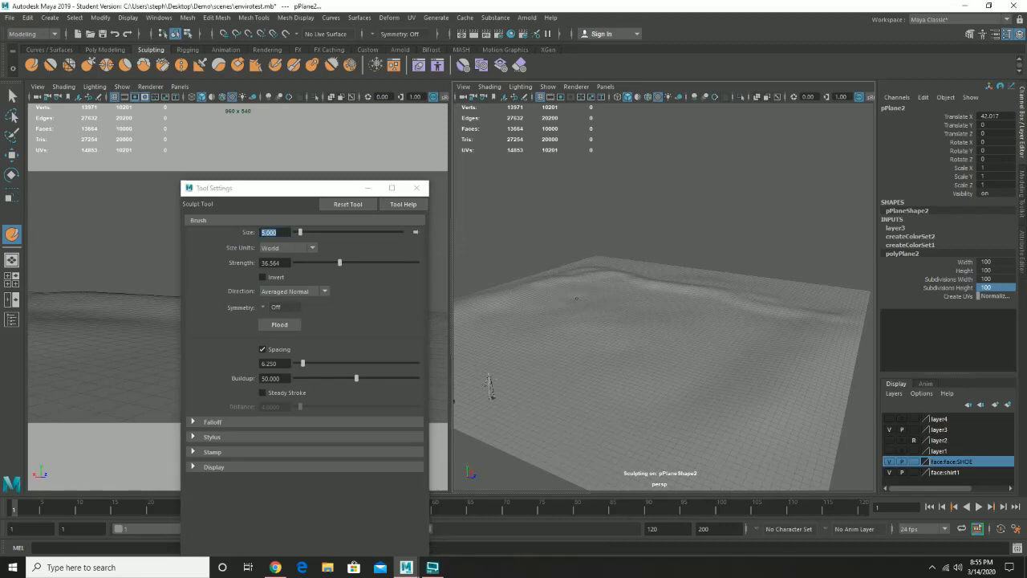
mouse_move(611, 312)
left_mouse_down()
mouse_move(763, 356)
mouse_move(577, 286)
mouse_move(762, 374)
mouse_move(619, 314)
left_mouse_up()
left_click_drag(725, 326, 672, 332, "alt")
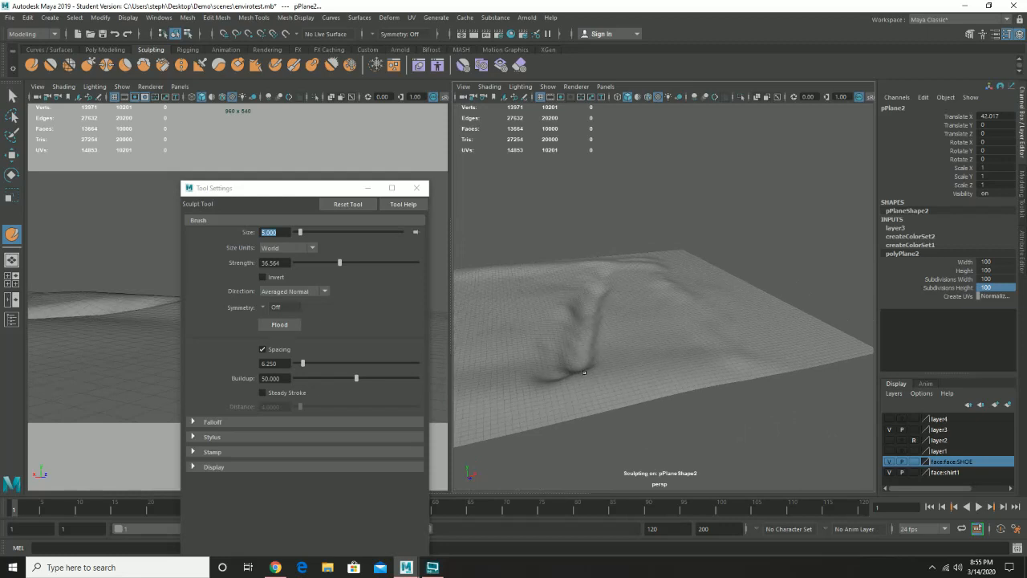
left_click_drag(584, 372, 631, 378, "alt")
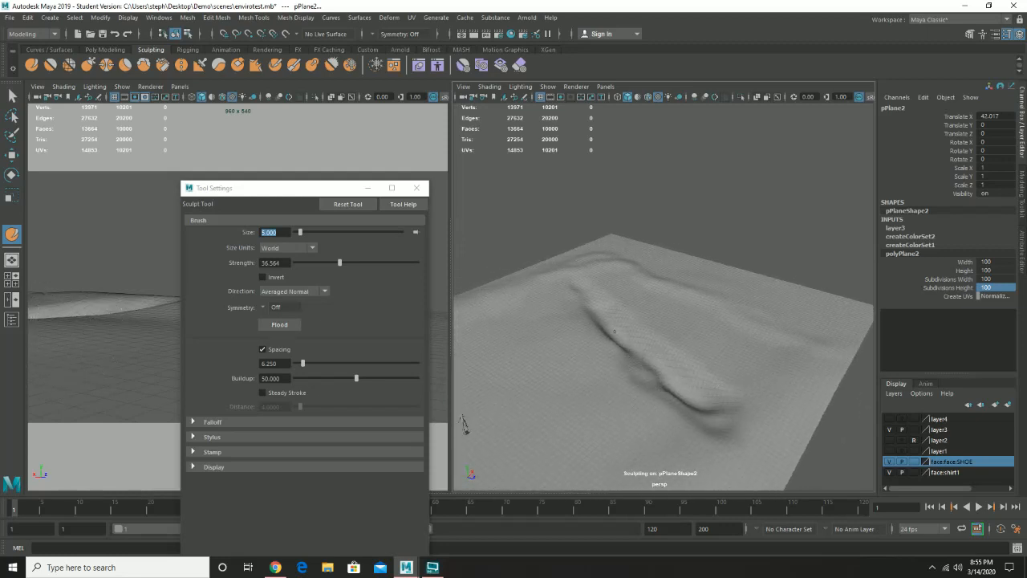
Bring the character and hills into the camera1 view and build up the ridge along the ground plane's far edge
left_click(304, 192)
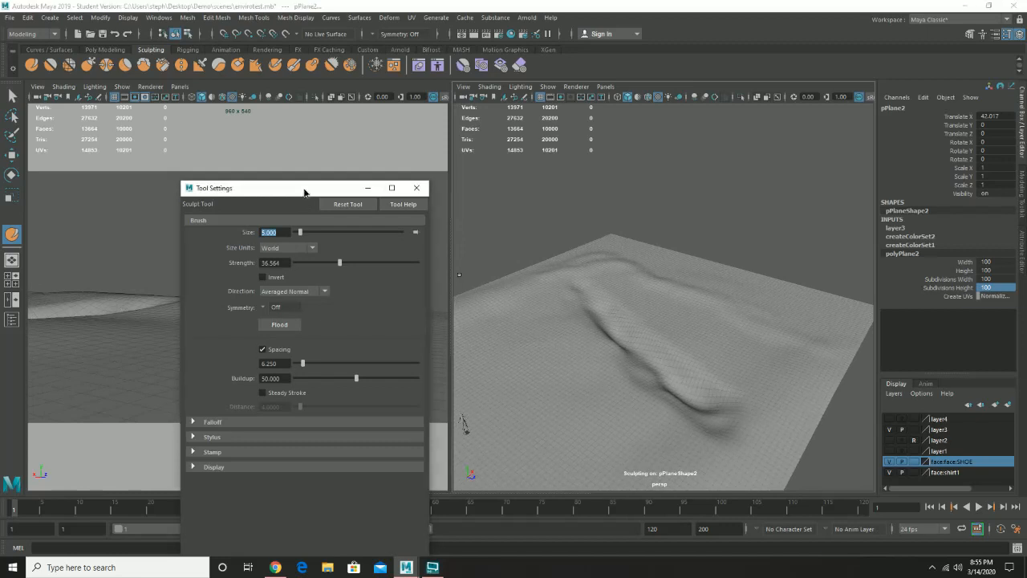
left_click_drag(304, 192, 621, 214)
left_click_drag(348, 279, 284, 286, "alt")
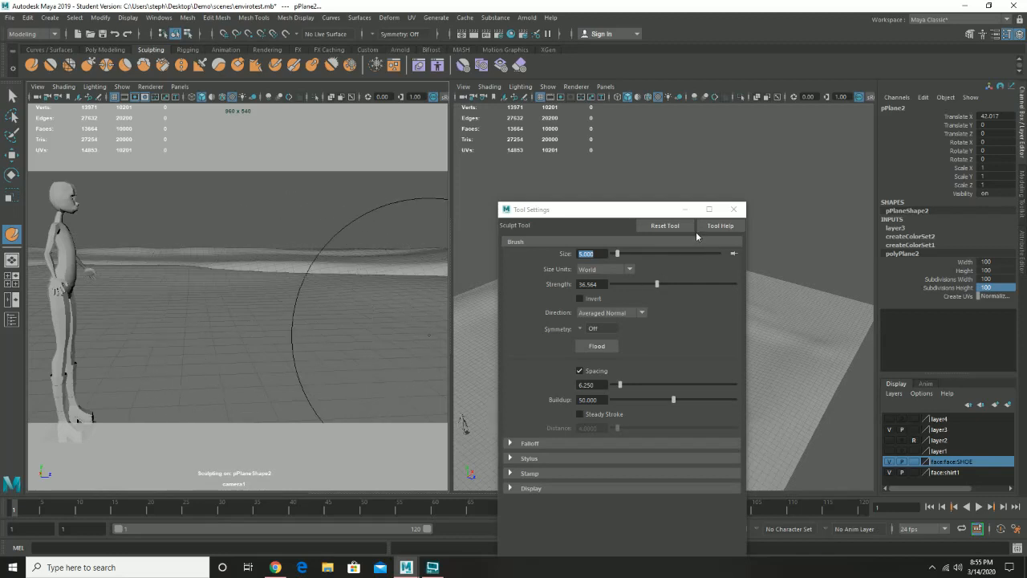
left_click(733, 209)
mouse_move(754, 311)
left_mouse_down()
mouse_move(616, 270)
mouse_move(809, 341)
mouse_move(606, 264)
mouse_move(554, 273)
mouse_move(581, 261)
mouse_move(561, 266)
mouse_move(592, 270)
left_mouse_up()
mouse_move(818, 337)
left_mouse_down()
mouse_move(787, 388)
mouse_move(819, 350)
left_mouse_up()
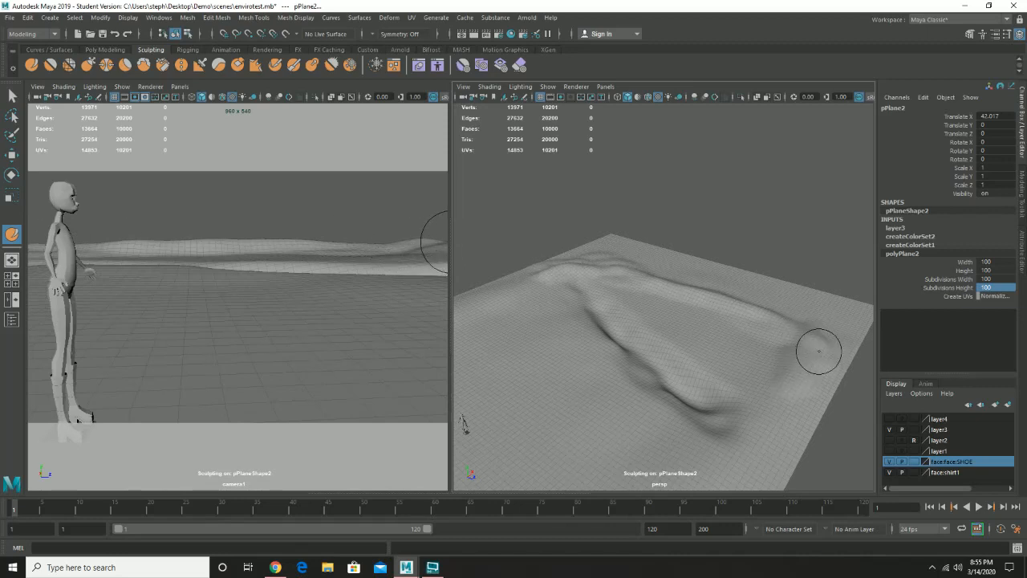
Save the scene with the sculpted hills, accepting the student version notice
left_click(8, 21)
left_click(30, 62)
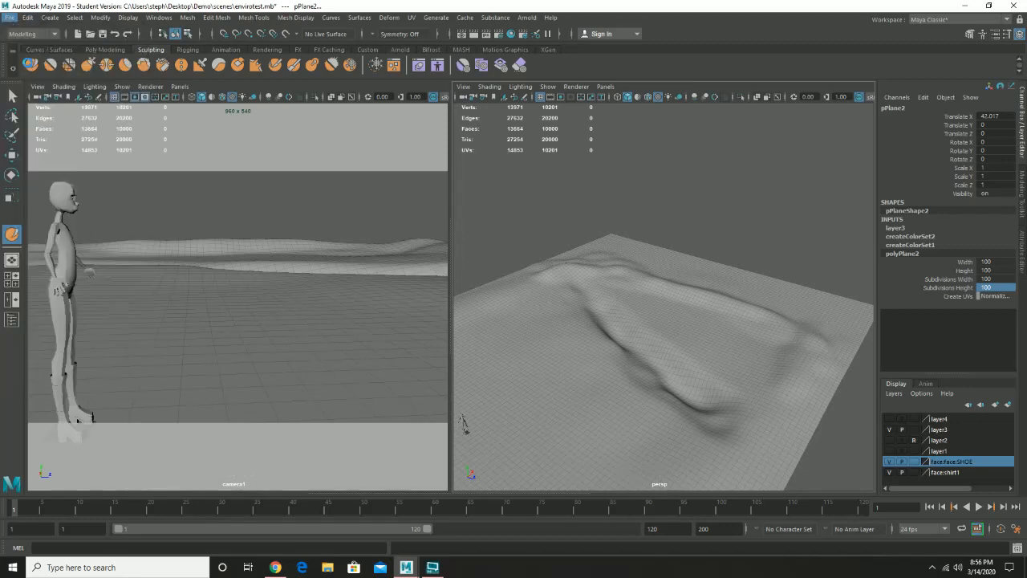
left_click(490, 293)
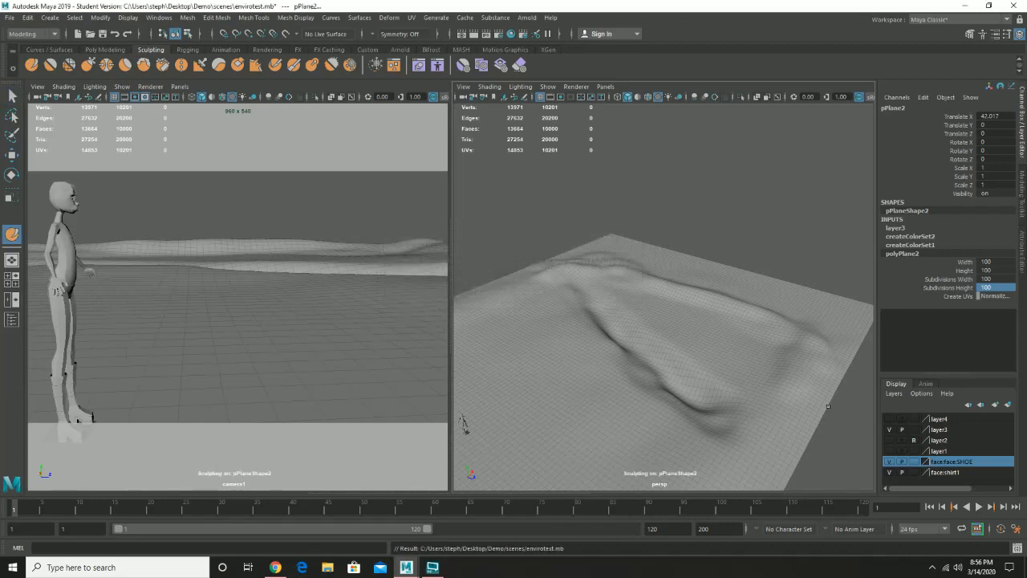
Create a polygon sphere at the origin and open its creation inputs
mouse_move(692, 356)
left_mouse_down("alt")
mouse_move(740, 351)
mouse_move(736, 339)
mouse_move(757, 351)
mouse_move(699, 360)
mouse_move(719, 346)
left_mouse_up("alt")
scroll(695, 353, "down", 3)
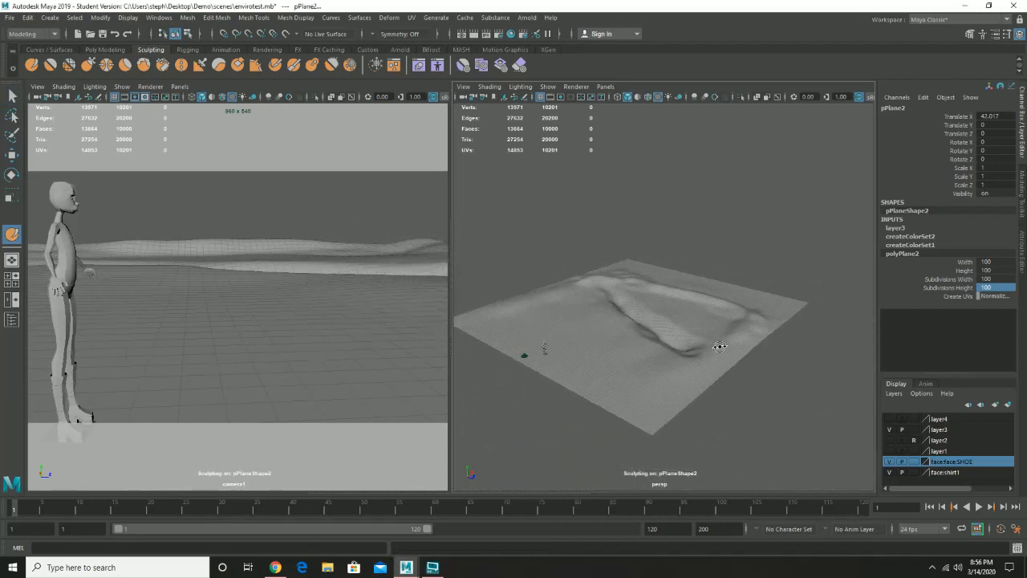
left_click(100, 49)
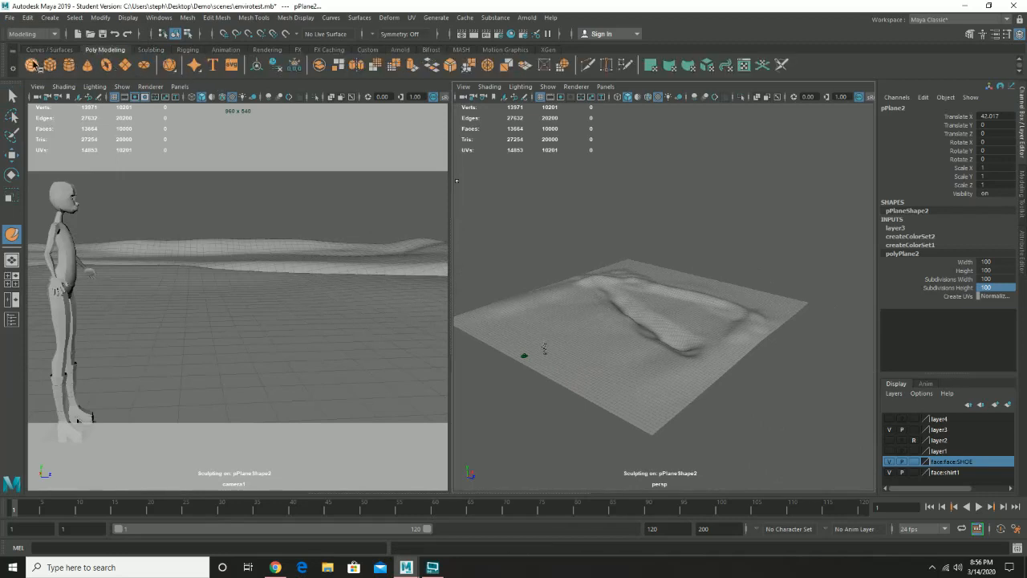
left_click(32, 66)
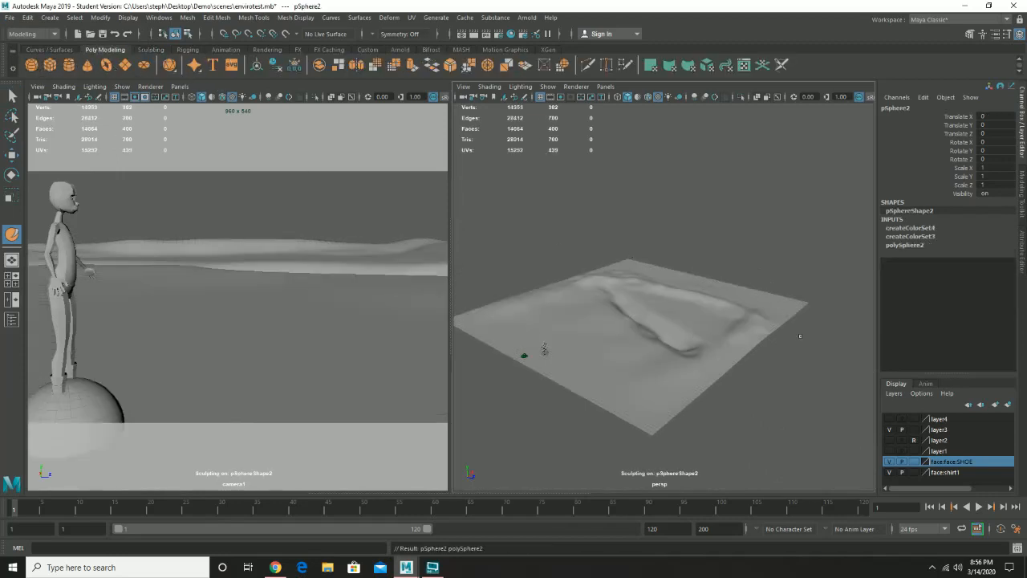
left_click(905, 244)
Try enlarging the sphere around the scene with radii of 100 and 50
left_click(964, 253)
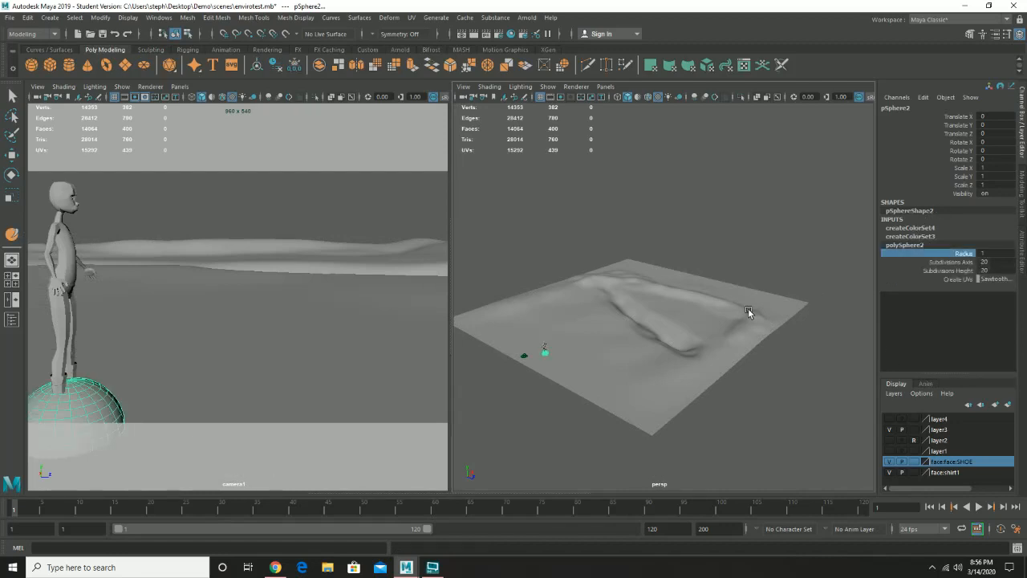
middle_click_drag(748, 312, 806, 309)
double_click(983, 252)
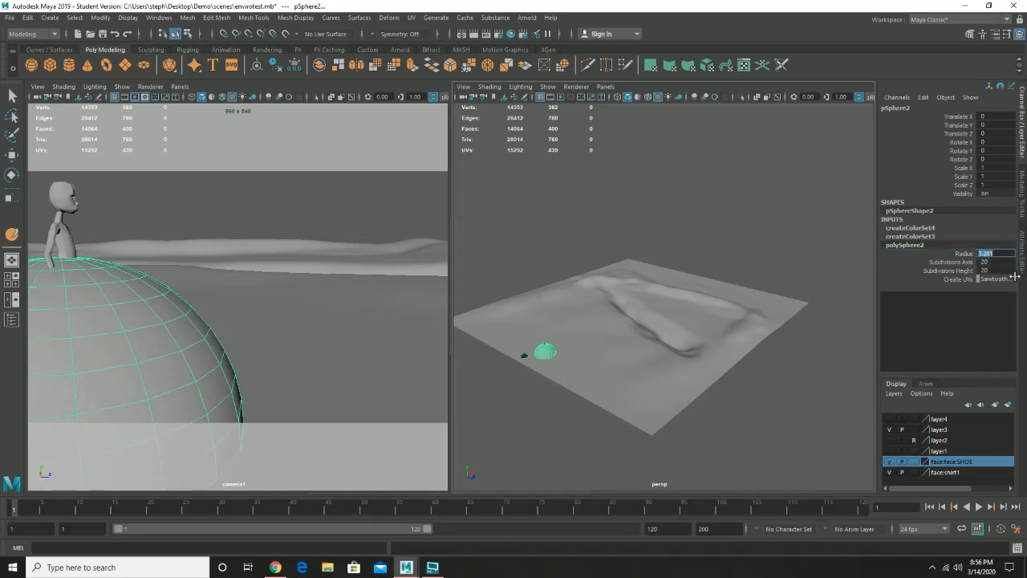
key("Return")
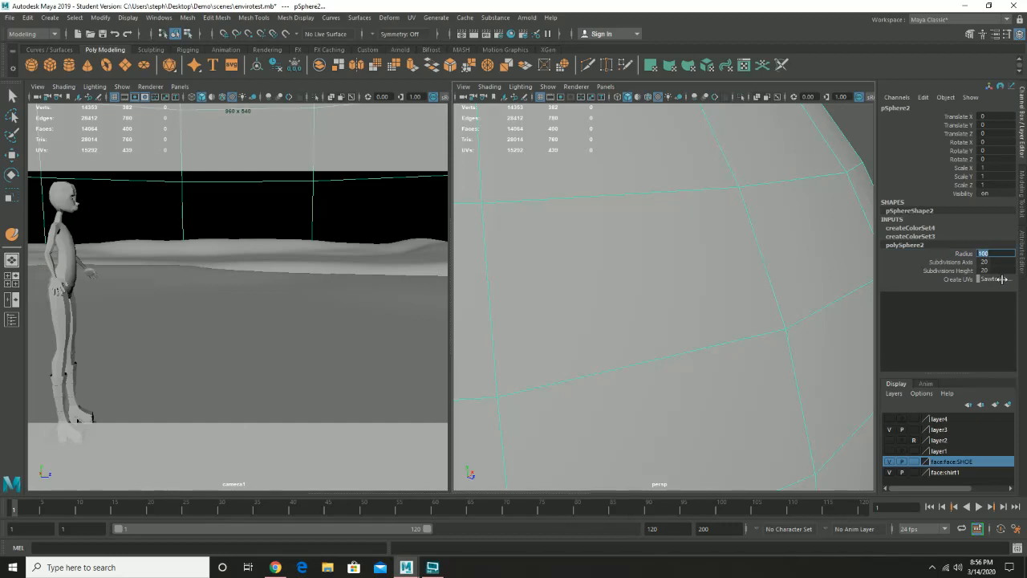
key("Return")
left_click_drag(731, 365, 688, 360, "alt")
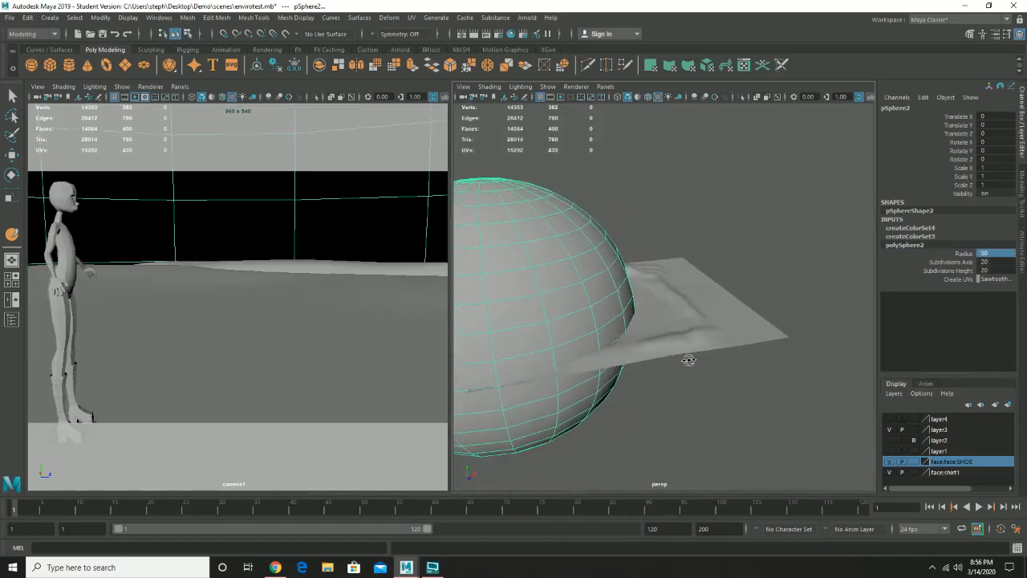
right_click_drag(687, 360, 598, 353, "alt")
middle_click_drag(650, 354, 675, 361, "alt")
left_click_drag(678, 369, 814, 355, "alt")
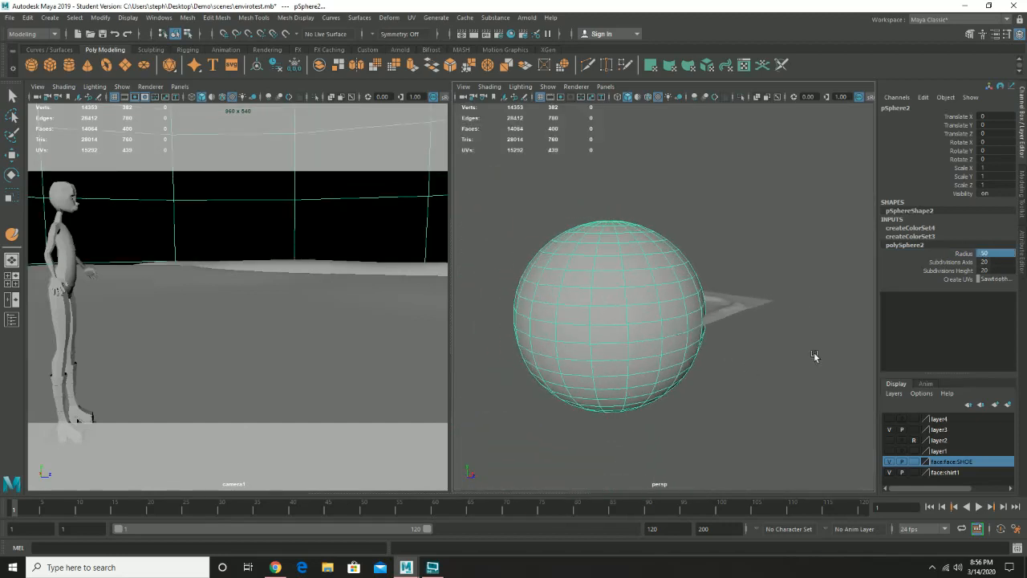
Set the sphere's radius to 80
left_click(1001, 252)
scroll(1001, 252, "down", 10)
scroll(1000, 253, "up", 14)
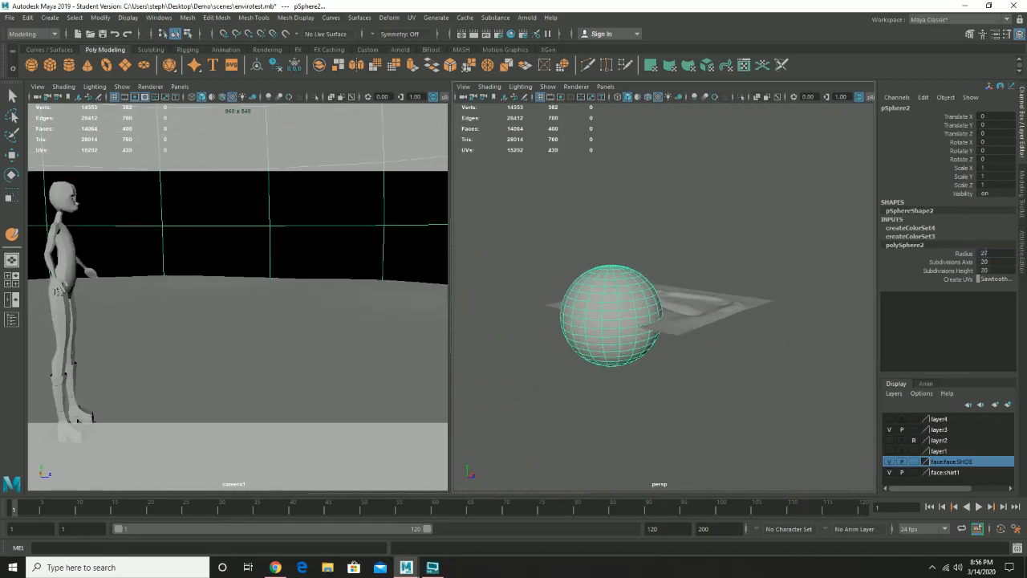
scroll(1000, 252, "up", 13)
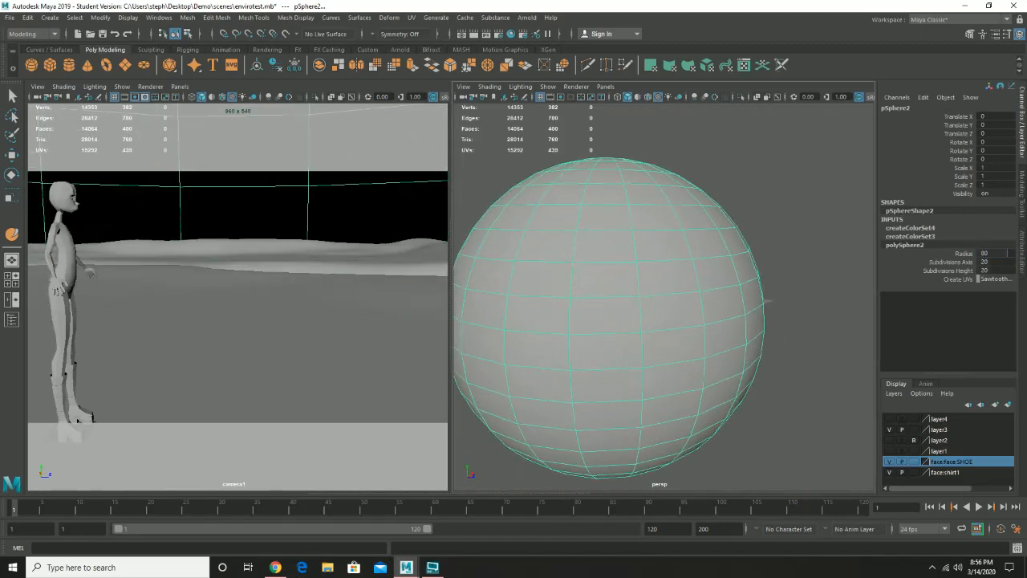
scroll(1000, 253, "up", 3)
Move the sphere along X to about 53.028 so it surrounds the ground plane, and check it from inside
key("w")
left_click_drag(651, 312, 695, 292)
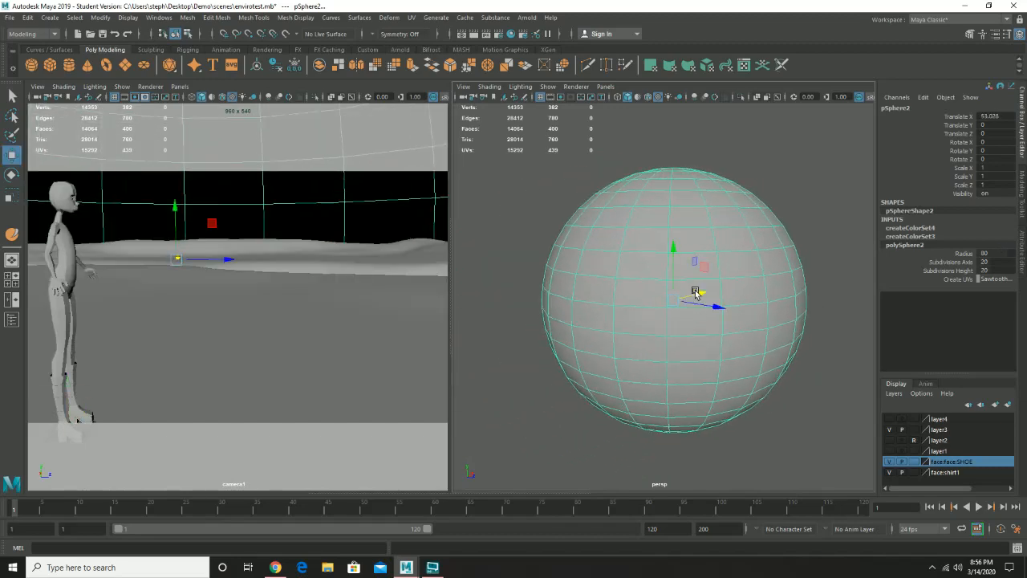
right_click_drag(604, 300, 706, 364, "alt")
left_click_drag(706, 363, 758, 354, "alt")
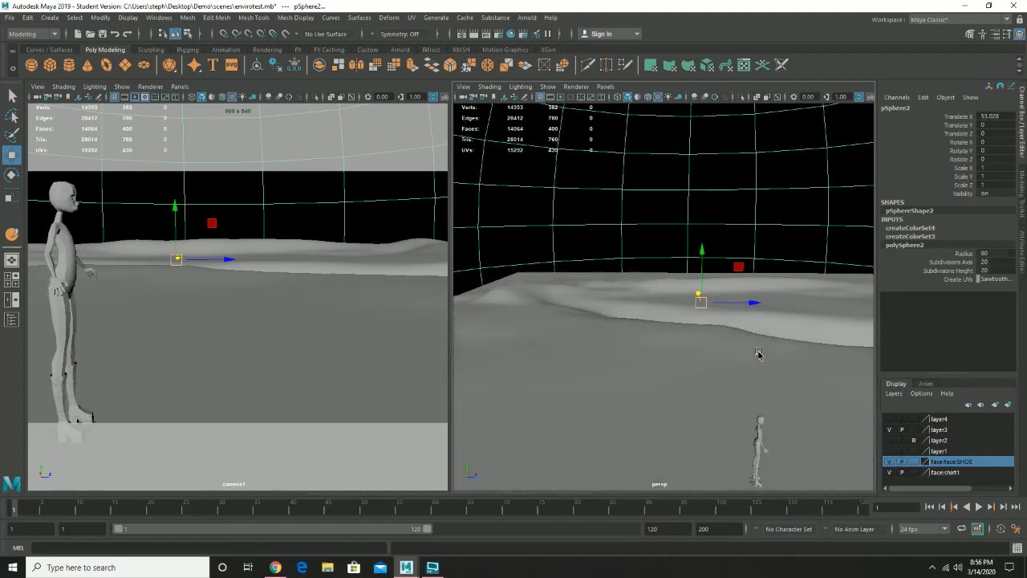
left_click_drag(786, 290, 648, 309, "alt")
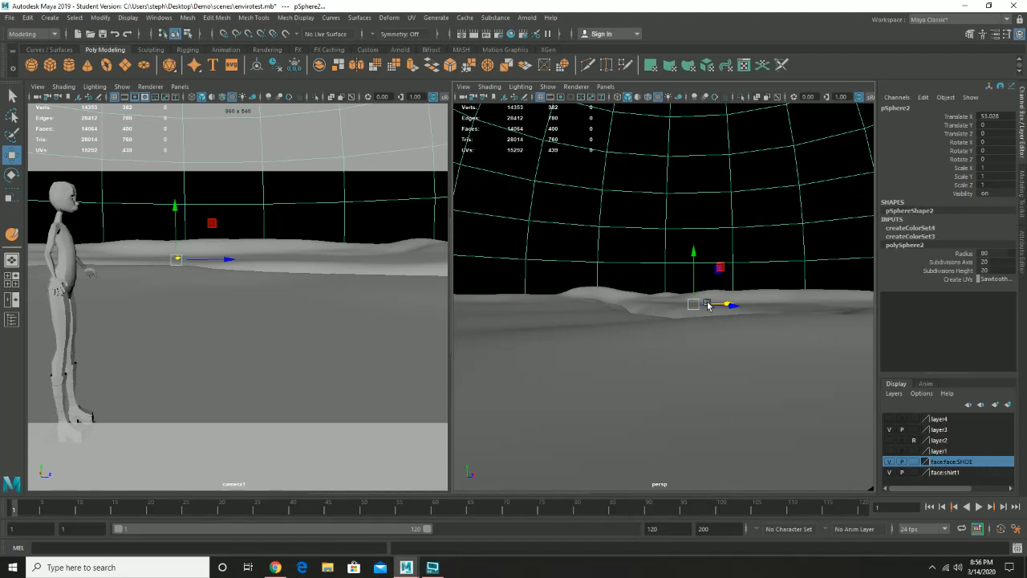
right_click_drag(722, 300, 606, 293, "alt")
right_click_drag(684, 308, 671, 338, "alt")
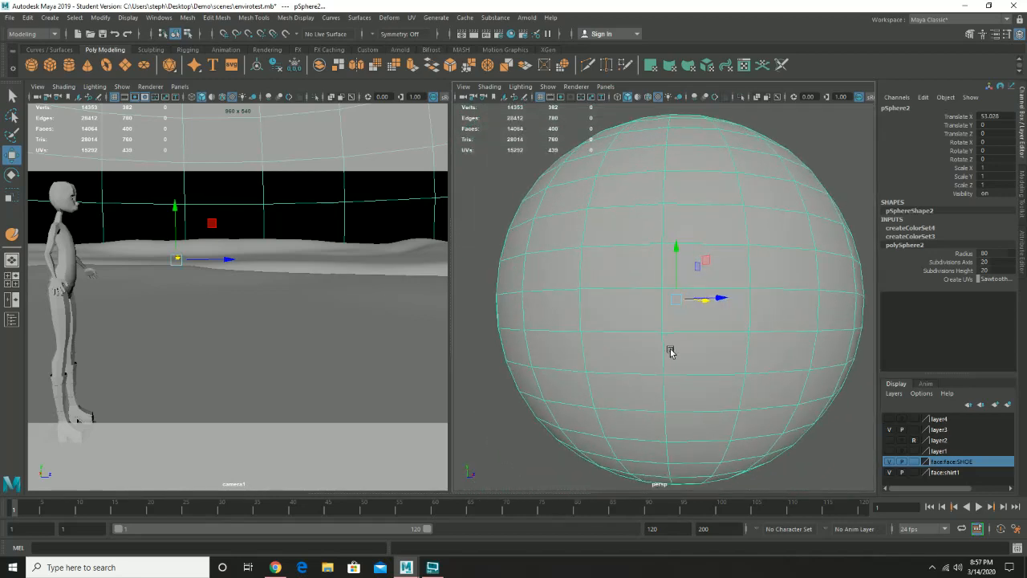
Switch the sphere to face selection and select one face just below its equator, using wireframe display to find the ground level
key("4")
left_click_drag(660, 330, 672, 334, "alt")
right_click(673, 324)
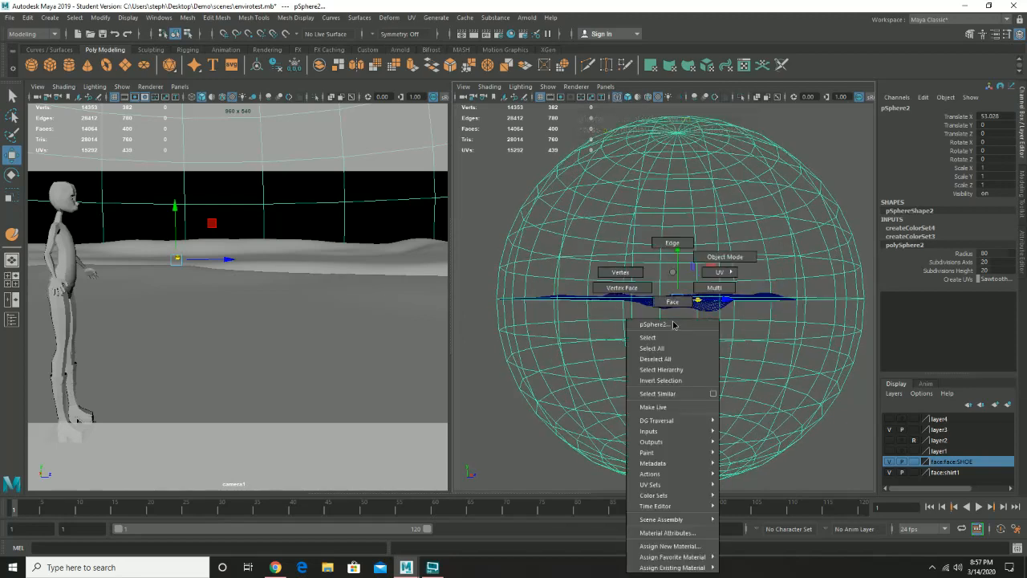
left_click(672, 301)
left_click(683, 324)
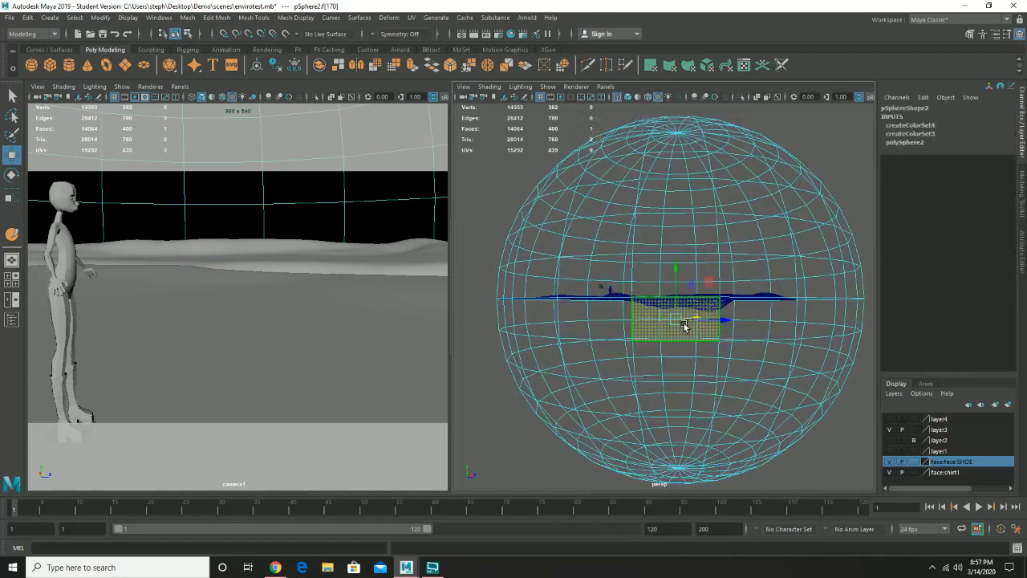
key("5")
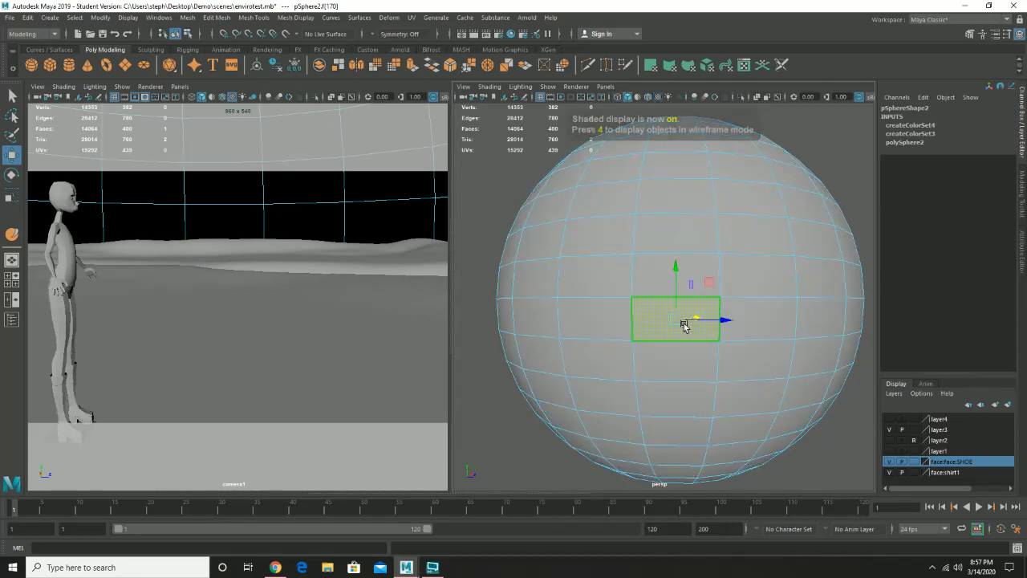
mouse_move(648, 316)
left_mouse_down("alt")
mouse_move(653, 337)
mouse_move(664, 334)
left_mouse_up("alt")
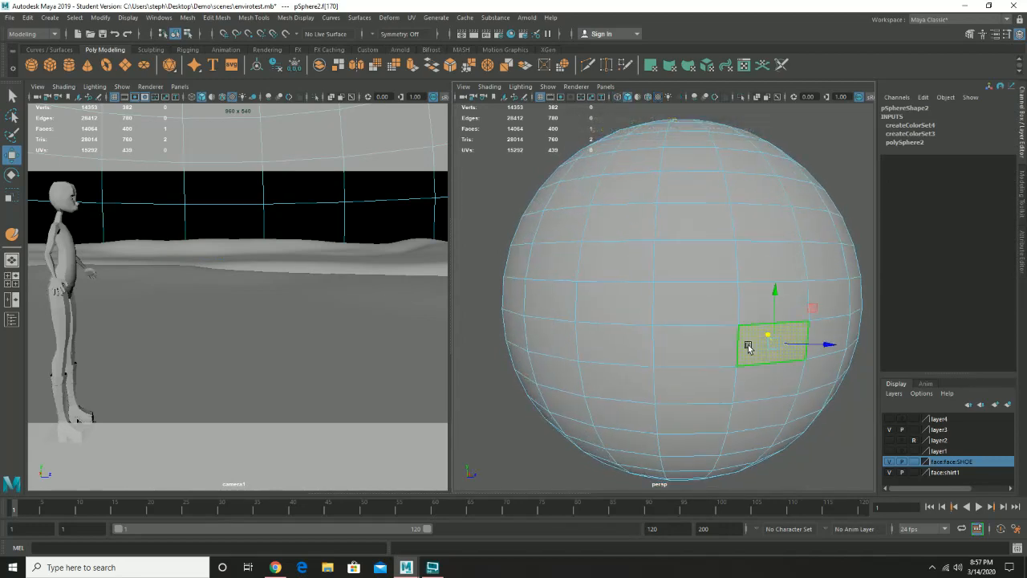
Delete the ring of faces just below the sphere's equator and the separated lower part, leaving an upper dome
double_click(700, 344)
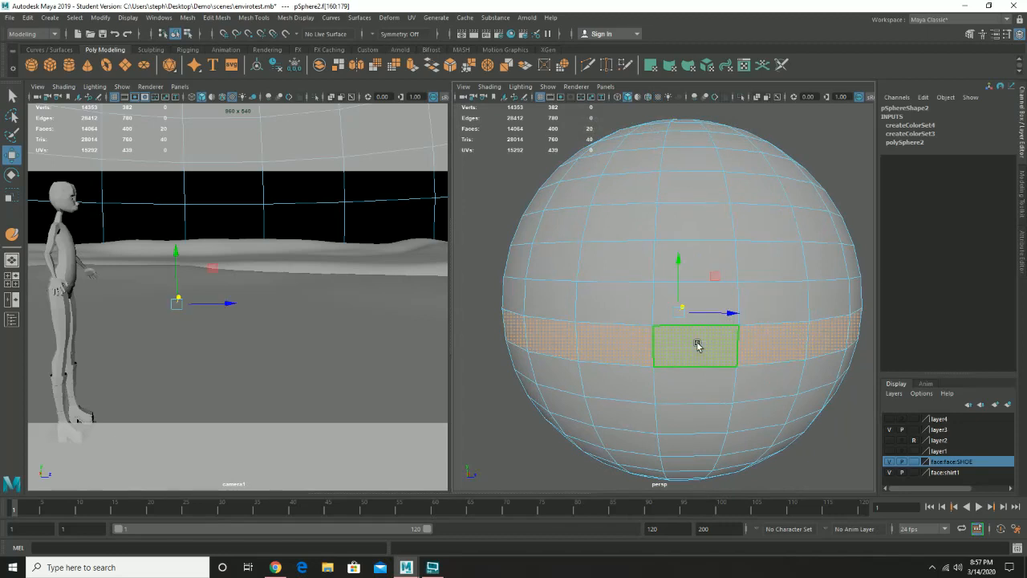
left_click(754, 351)
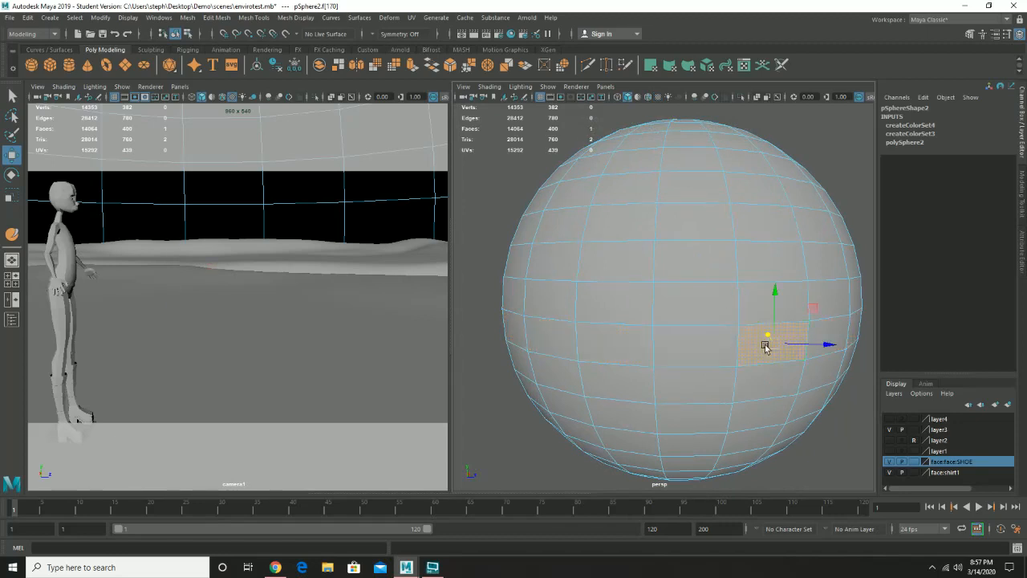
double_click(716, 351)
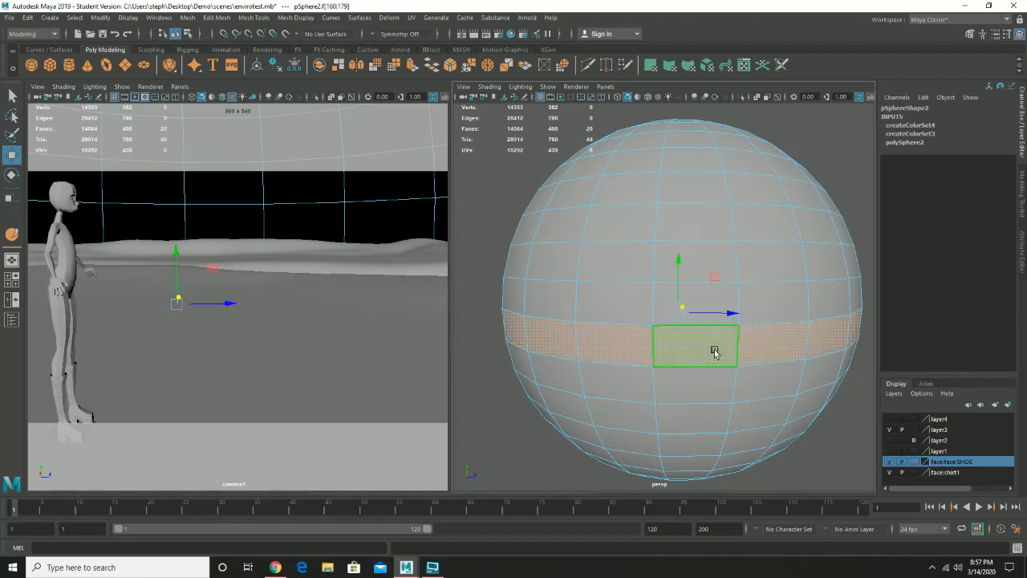
key("Delete")
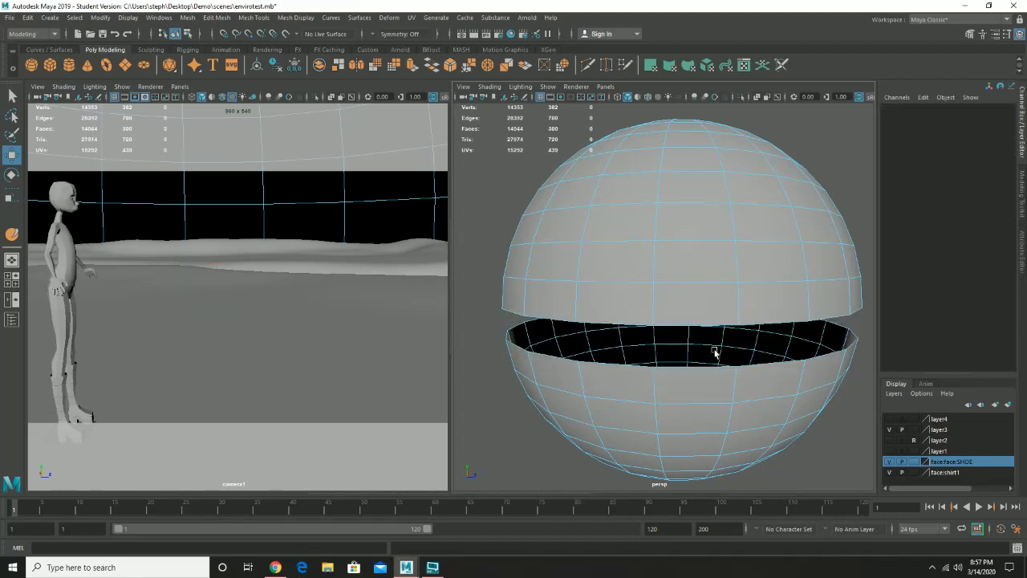
left_click(690, 401)
key("Delete")
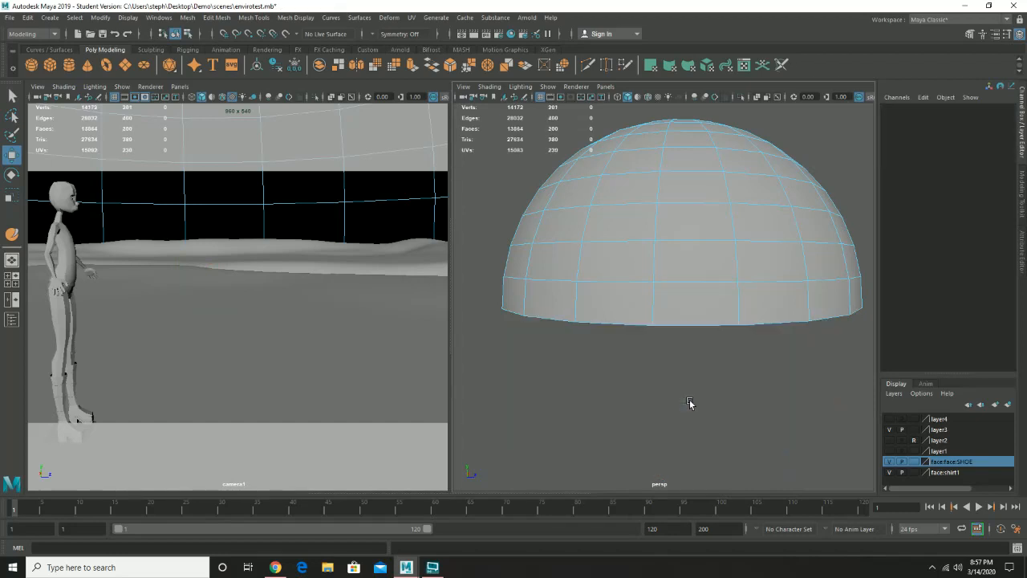
left_click_drag(690, 401, 758, 336, "alt")
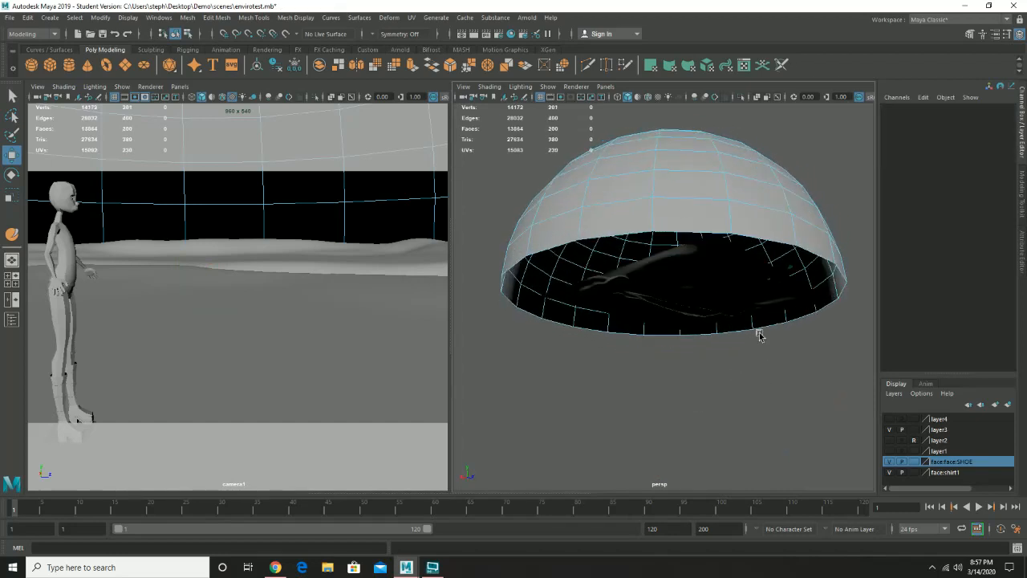
Return the dome to object mode and lower it to about Y -2.044 relative to the ground plane
right_click_drag(738, 217, 789, 185)
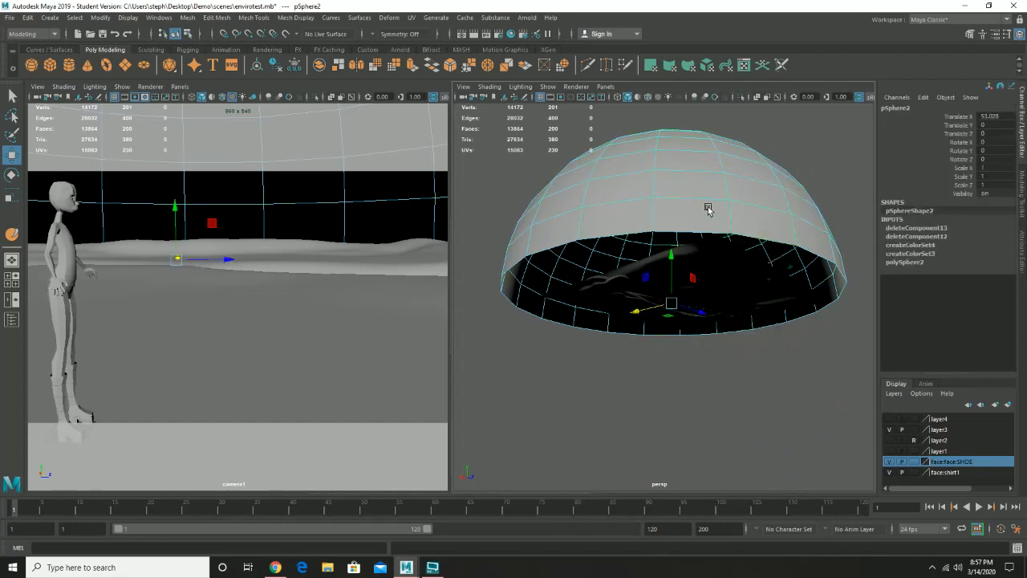
left_click(676, 271)
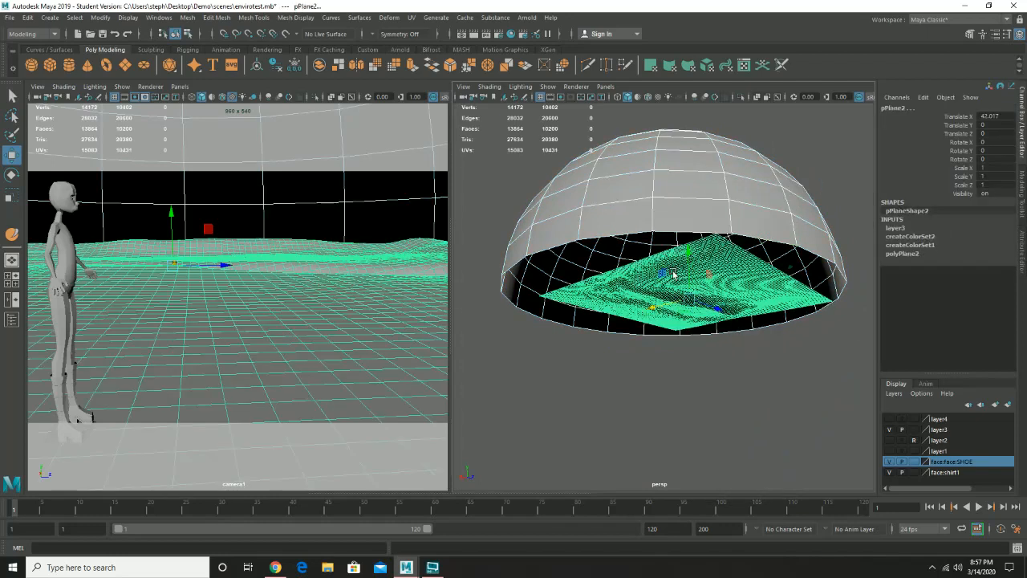
key("ctrl+z")
mouse_move(671, 263)
left_mouse_down()
mouse_move(802, 240)
mouse_move(698, 256)
mouse_move(663, 246)
left_mouse_up()
Delete two vertical columns of faces, running from base to pole, to split off a section of the dome
right_click(605, 240)
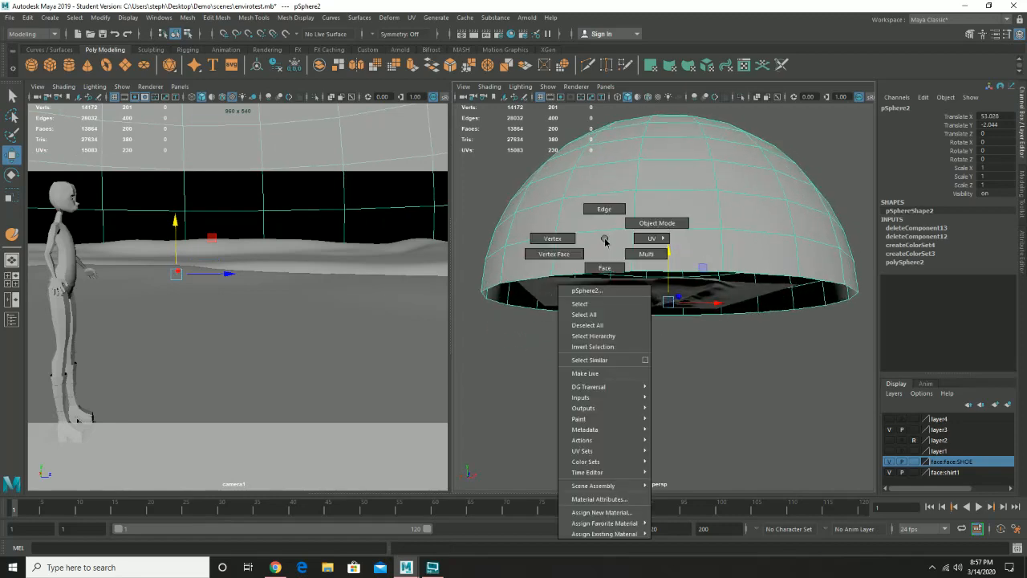
right_click_drag(605, 241, 604, 268)
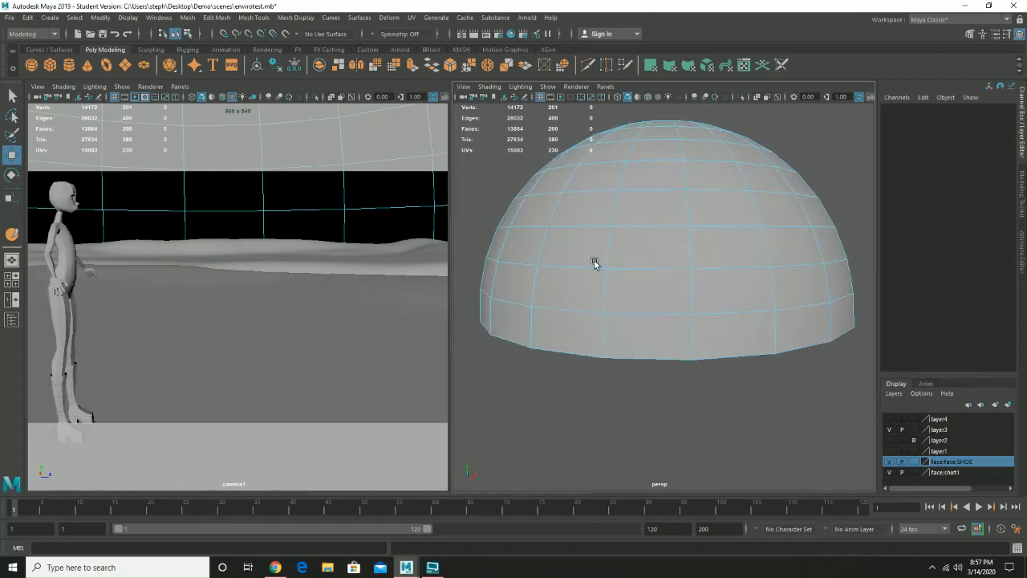
left_click(575, 332)
double_click(593, 282, "shift")
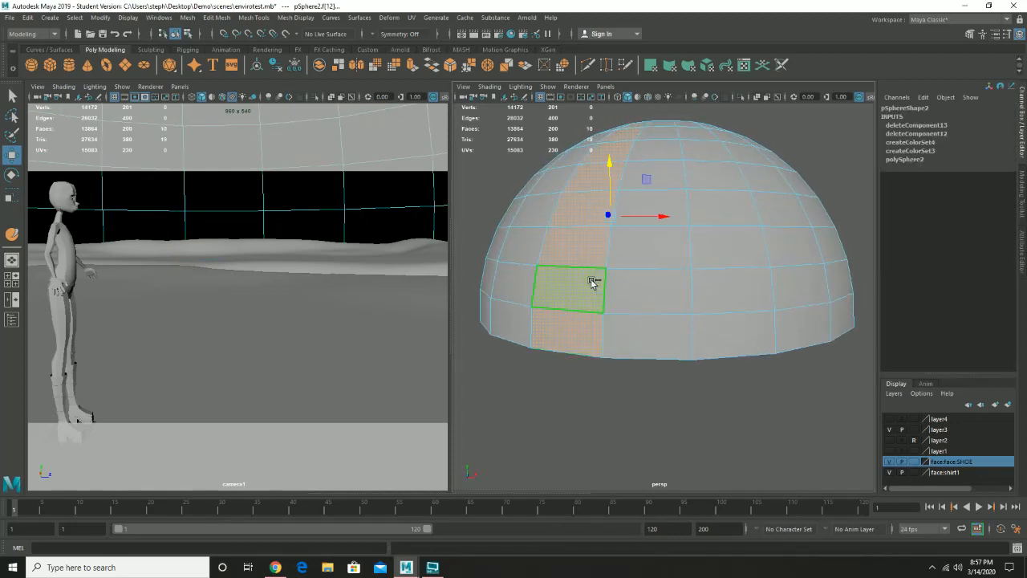
key("Delete")
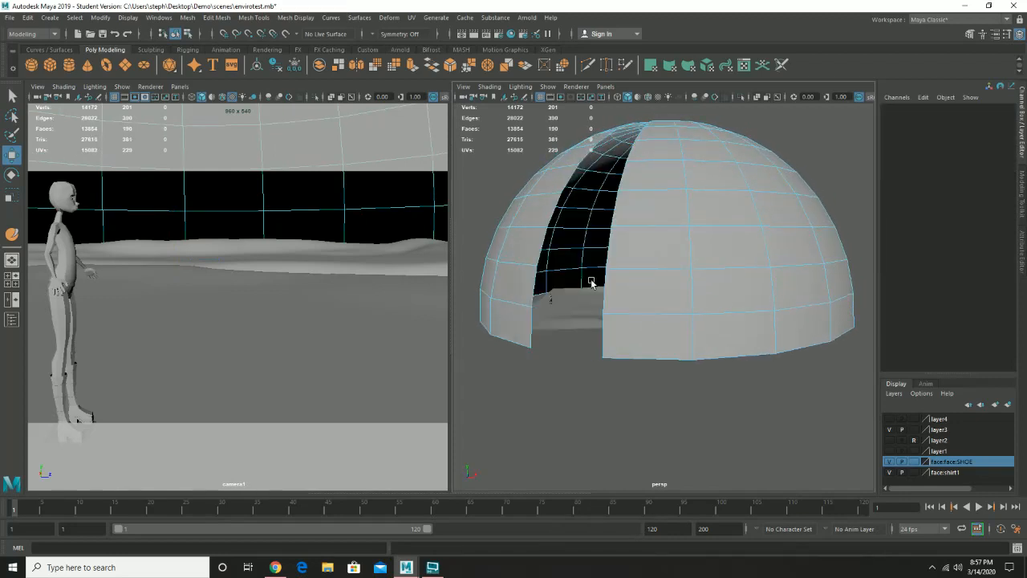
left_click_drag(596, 232, 738, 297, "alt")
left_click(705, 332)
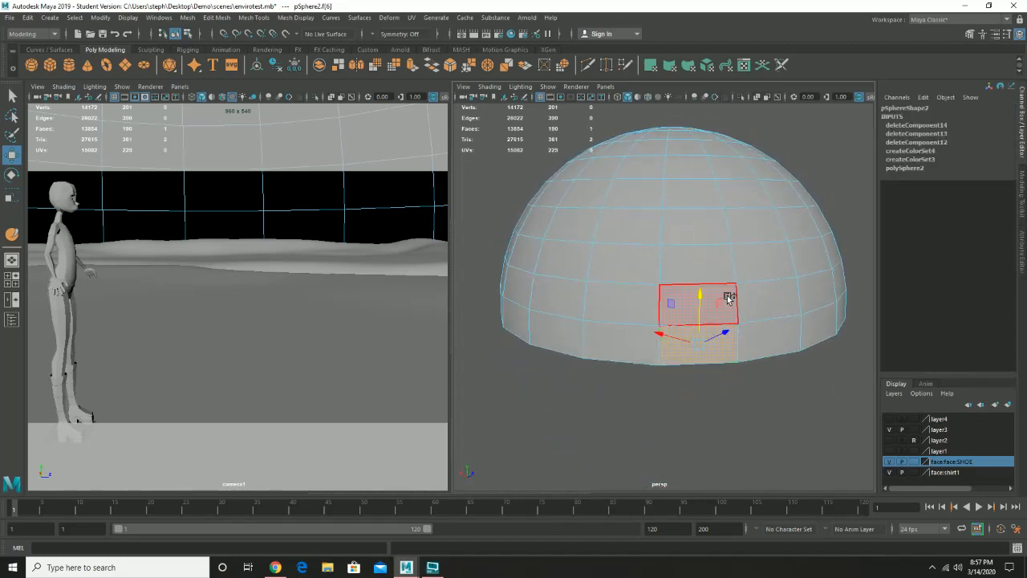
double_click(728, 297, "shift")
key("Delete")
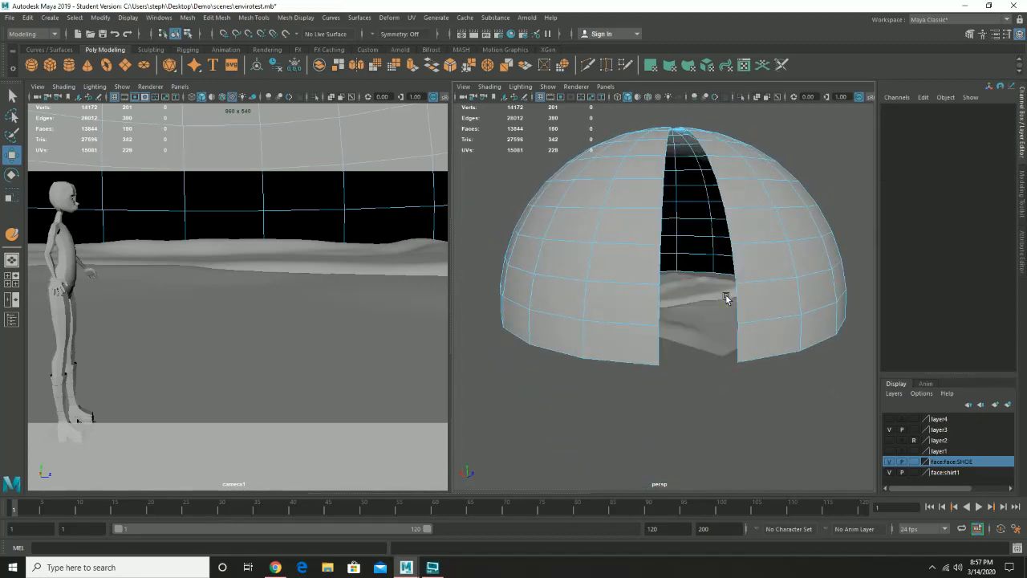
Delete the leftover faces near the pole and the detached section, opening the dome on the character's side
left_click_drag(762, 293, 709, 148, "alt")
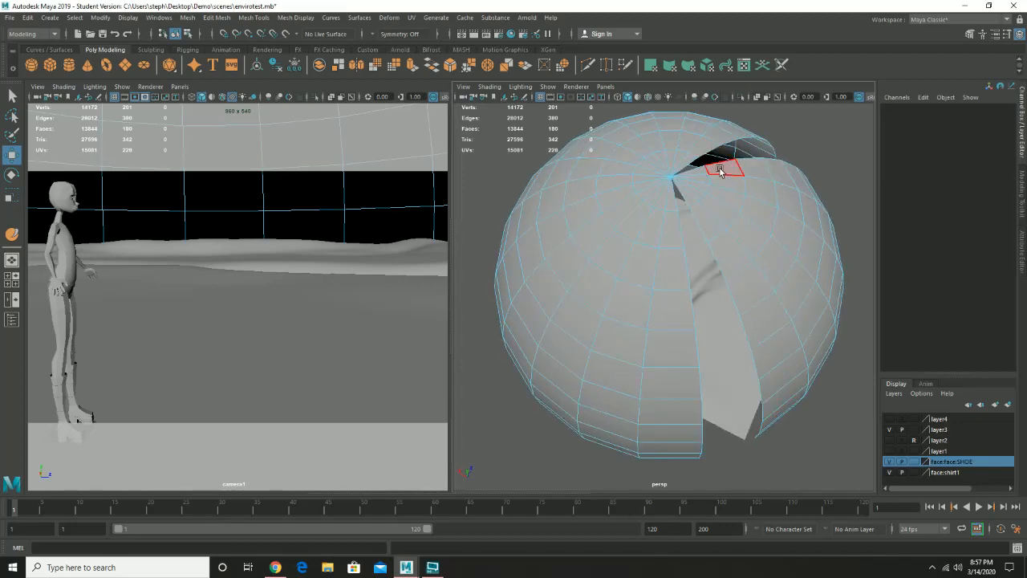
double_click(725, 170)
key("Delete")
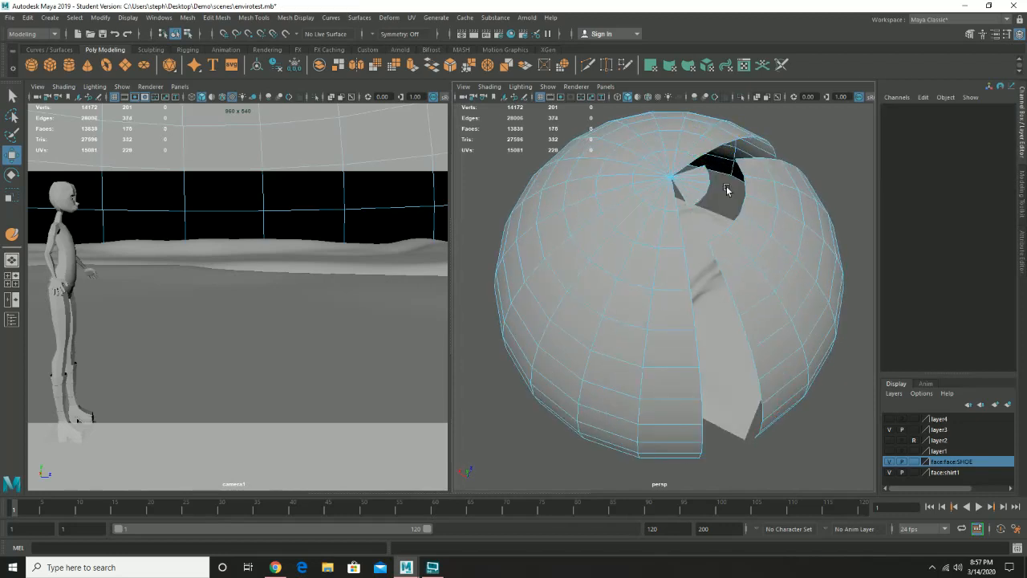
left_click(686, 191)
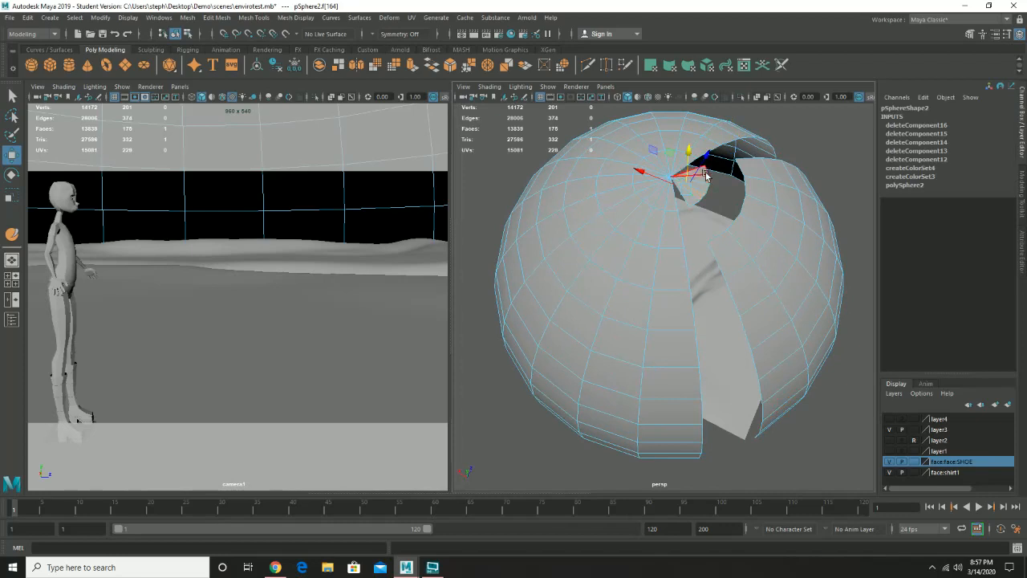
double_click(706, 196)
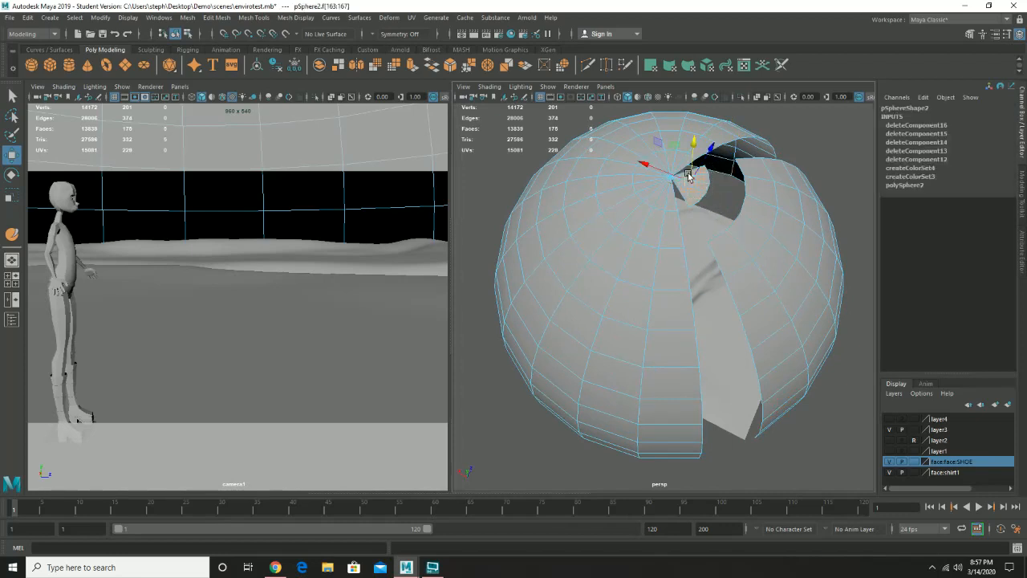
key("Delete")
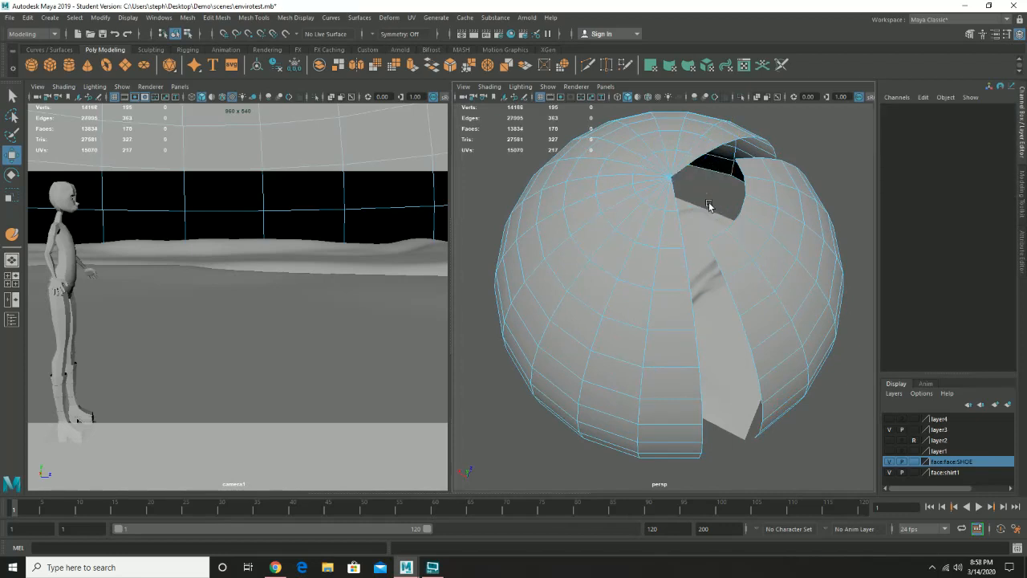
double_click(838, 277)
key("Delete")
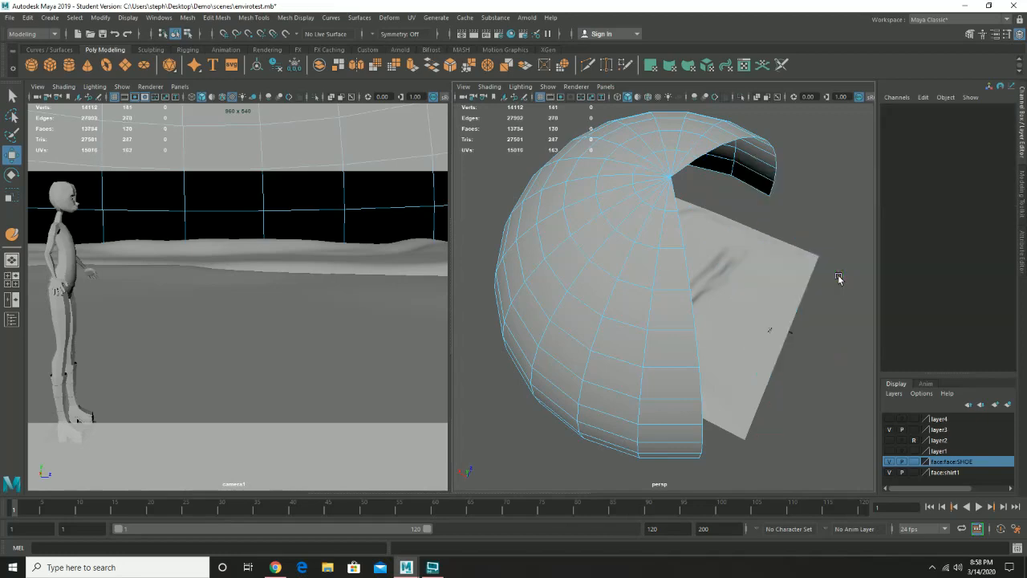
Reverse the normals of the open dome so its shaded surface faces the character, and deselect it
left_click_drag(774, 292, 662, 238, "alt")
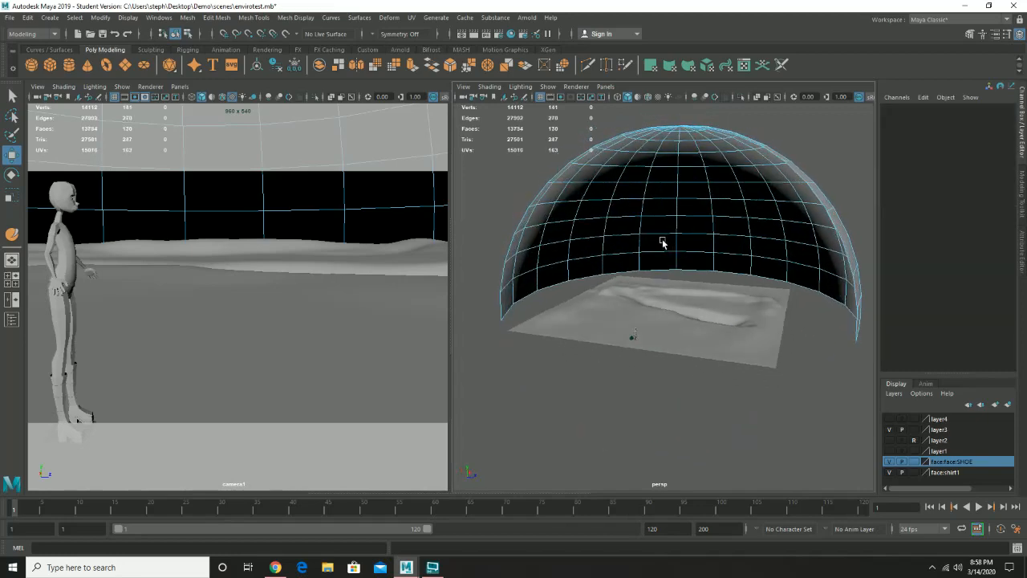
left_click_drag(229, 318, 154, 295, "alt")
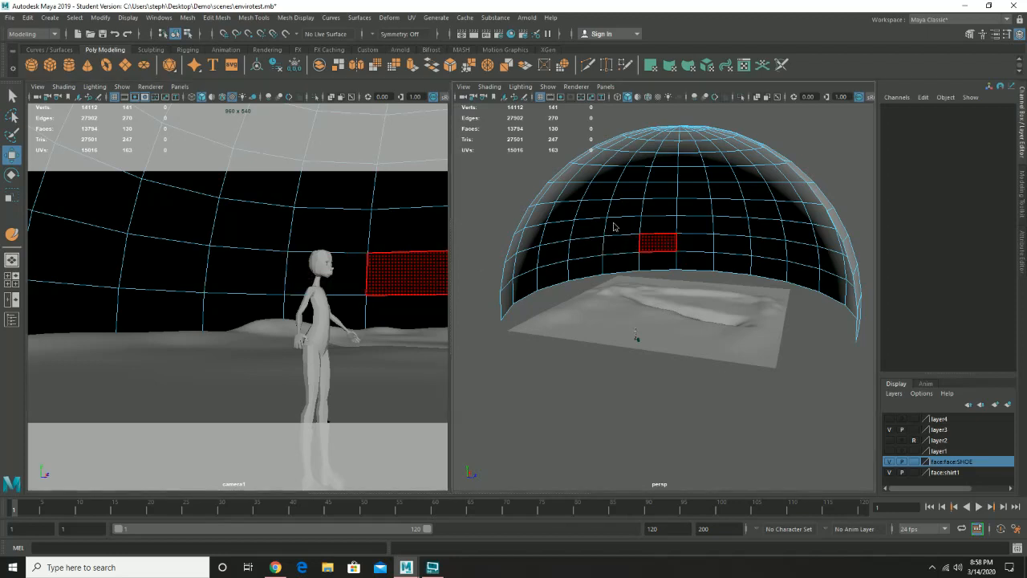
right_click_drag(614, 225, 650, 211)
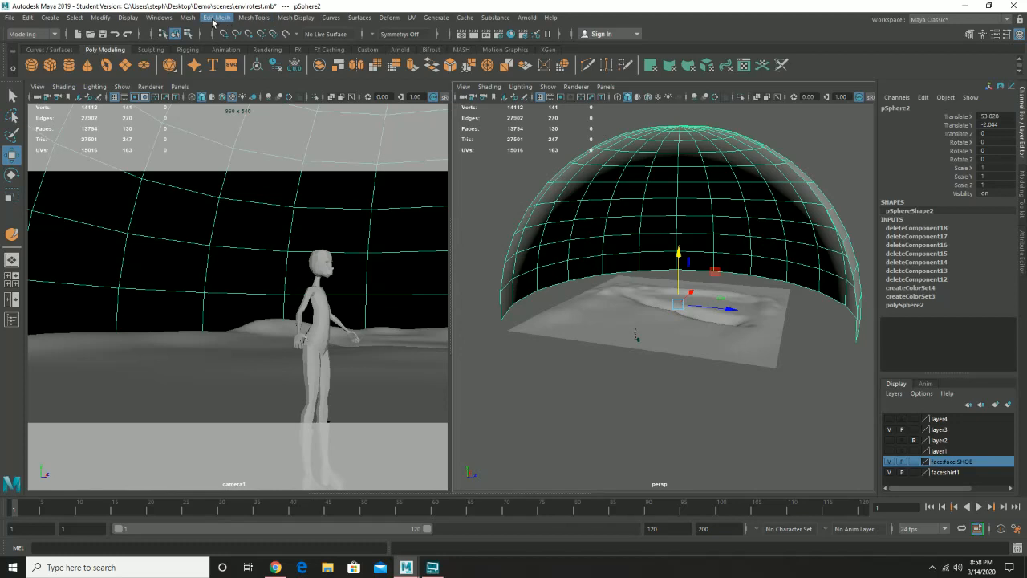
left_click(289, 19)
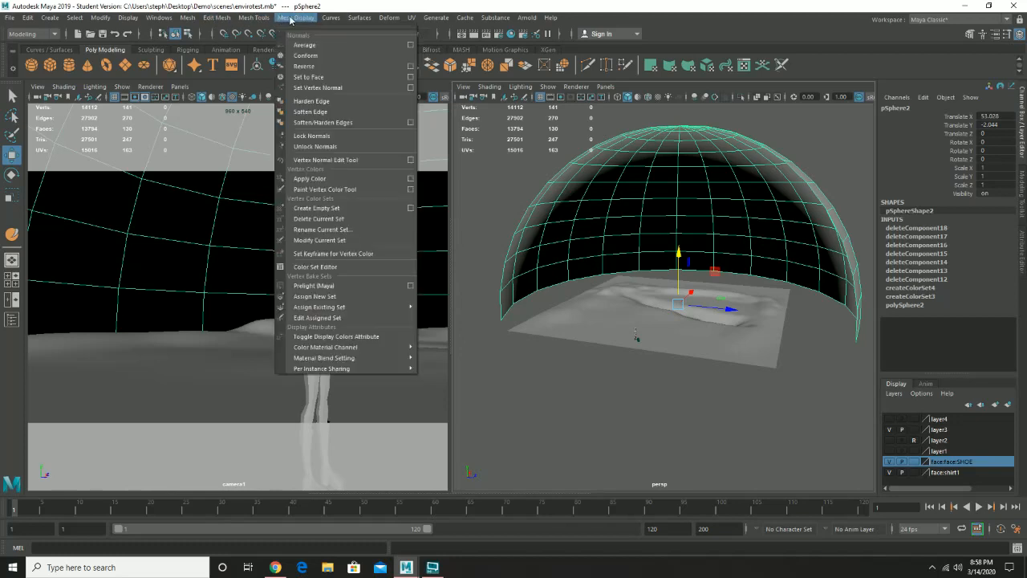
left_click(317, 68)
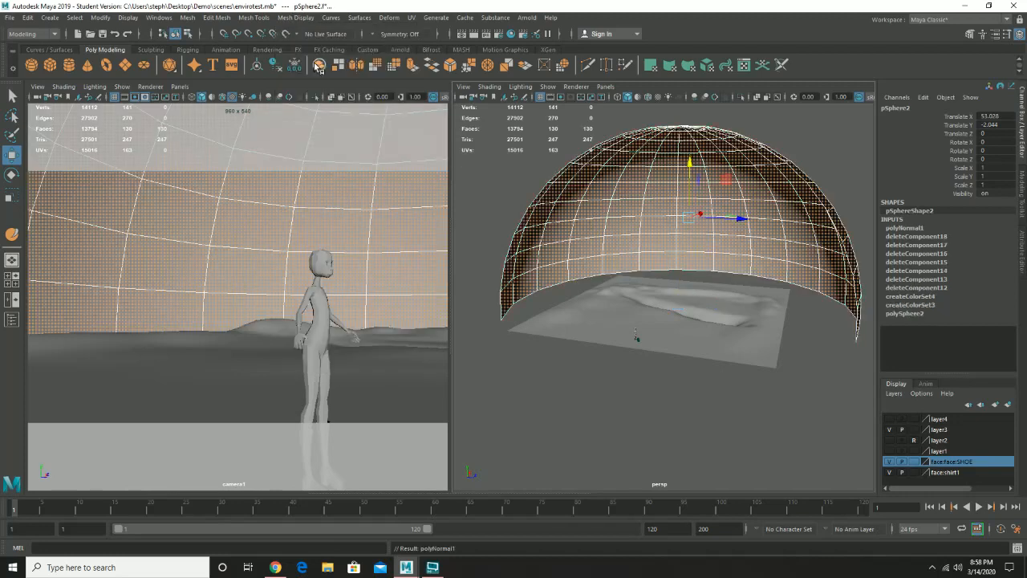
left_click(790, 145)
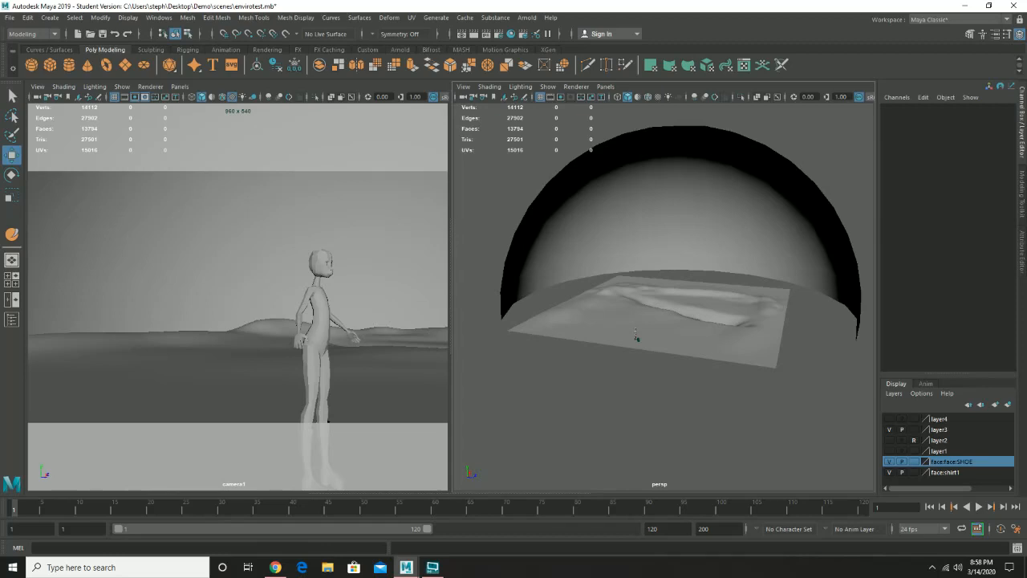
Create a polygon cylinder and place it on the ground at about X 21.982, Y 1.506
left_click(68, 65)
right_click_drag(662, 348, 716, 397, "alt")
middle_click_drag(651, 350, 655, 246, "alt")
left_click_drag(656, 248, 625, 296, "alt")
left_click_drag(496, 336, 682, 291)
right_click_drag(683, 291, 742, 339, "alt")
left_click_drag(742, 338, 727, 321, "alt")
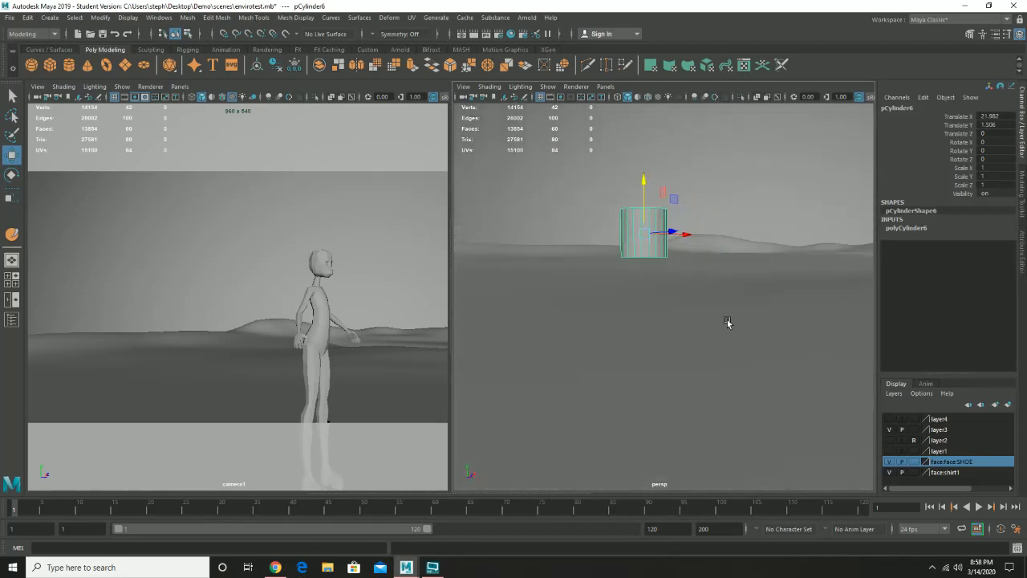
Raise the cylinder's top vertices to stretch it into a column much taller than the character
right_click_drag(641, 217, 589, 213)
left_click_drag(584, 180, 714, 227)
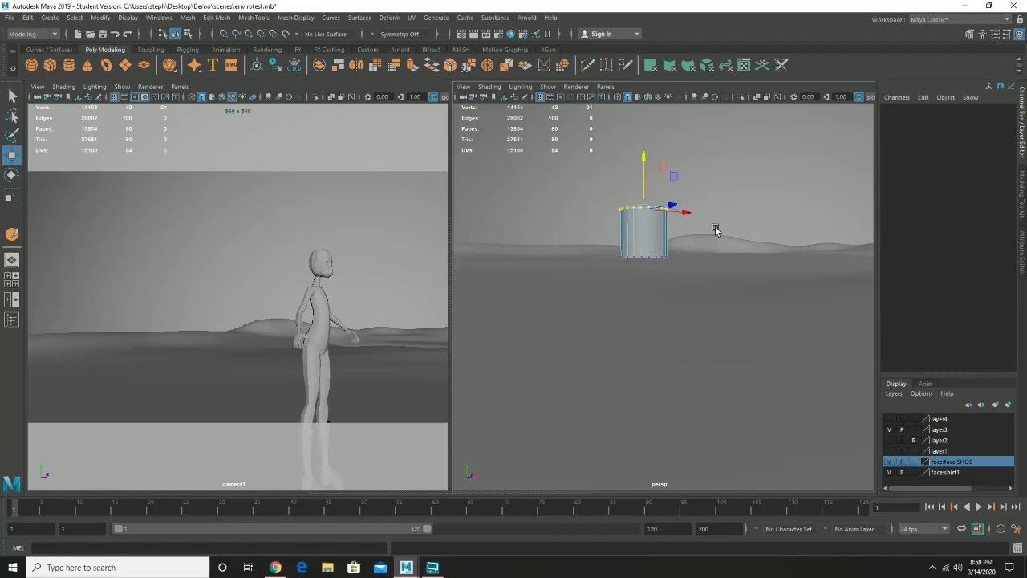
left_click_drag(647, 181, 819, 283)
middle_click_drag(825, 302, 768, 236, "alt")
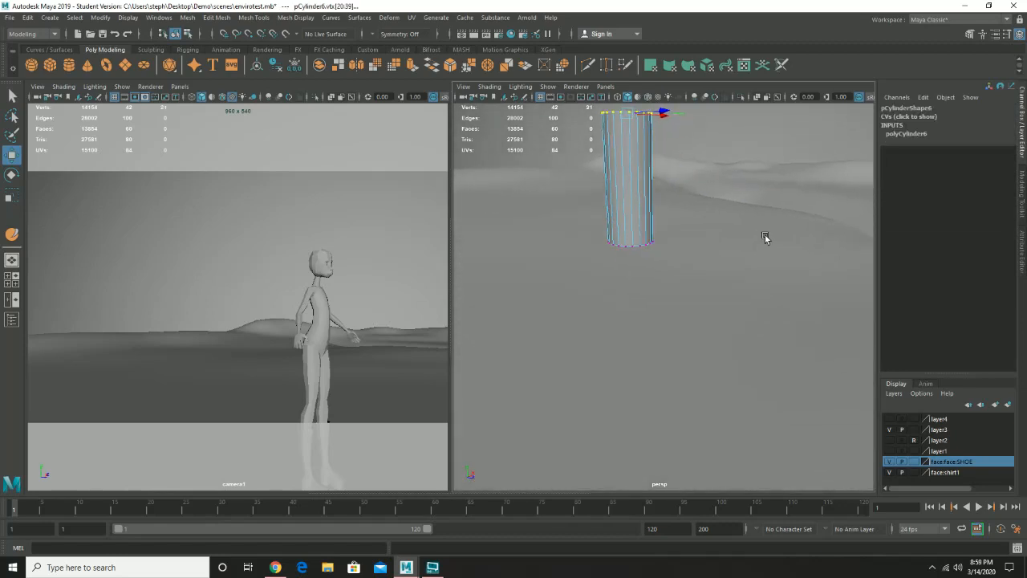
right_click_drag(768, 236, 664, 233, "alt")
middle_click_drag(664, 234, 687, 238, "alt")
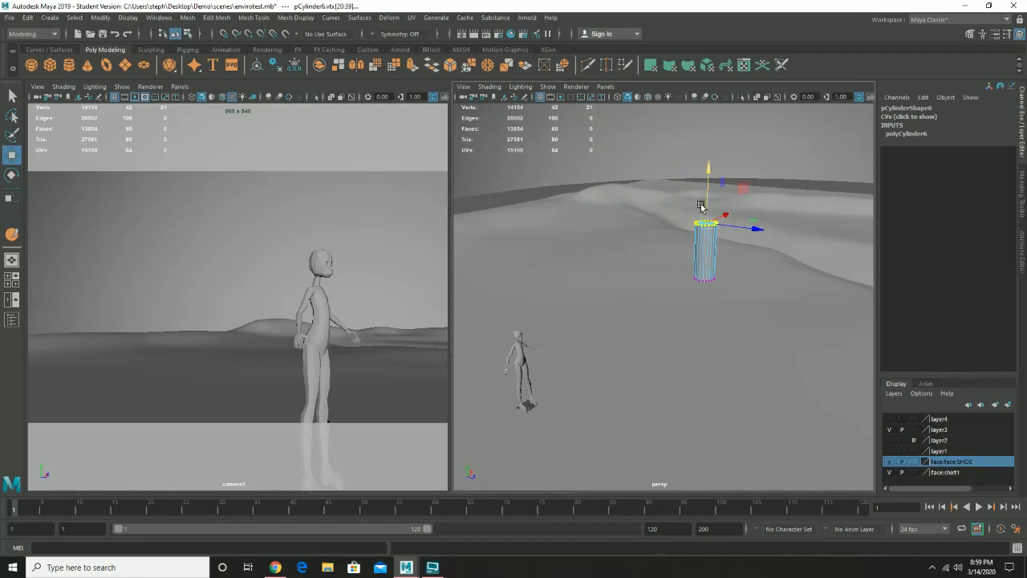
left_click_drag(708, 204, 709, 172)
Return the column to object mode, lower it to about Y 0.72, and move it sideways along Z
right_click_drag(710, 215, 753, 201)
left_click_drag(706, 262, 685, 282, "alt")
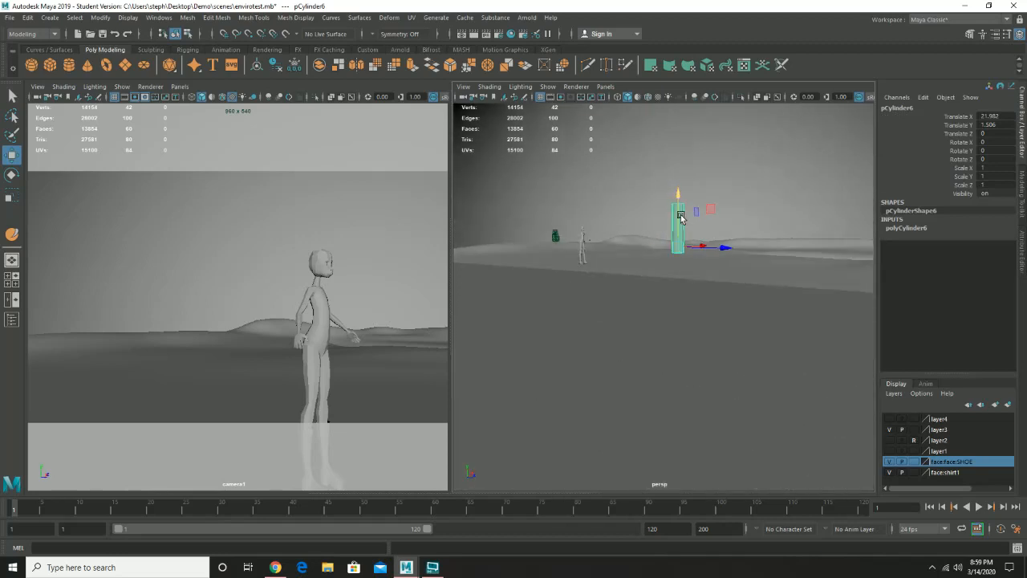
left_click_drag(680, 217, 704, 253)
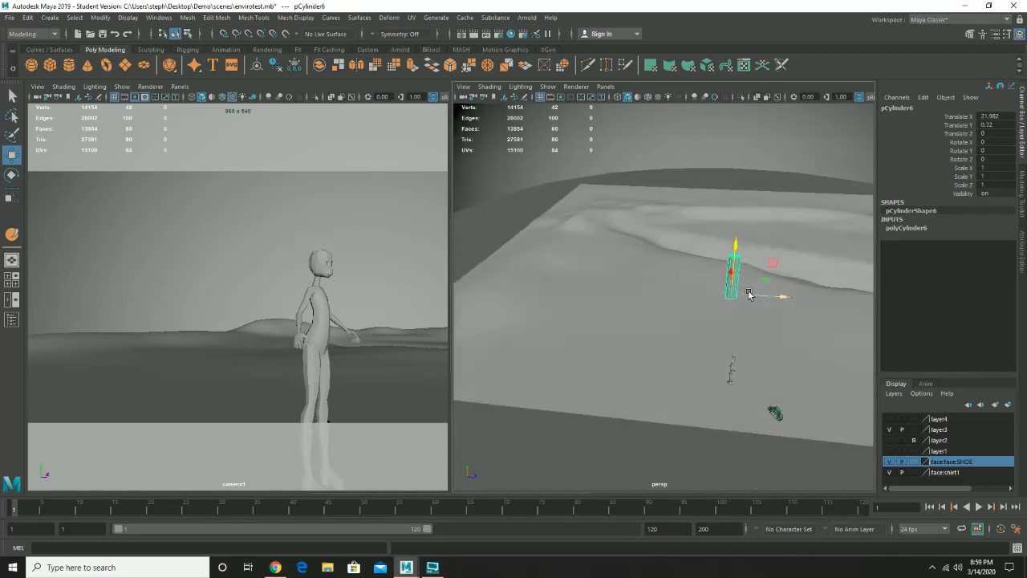
left_click_drag(770, 294, 761, 223)
Duplicate the tall column and move the copy to the far edge of the terrain, at about X 91.474, Z -24.962
key("ctrl+d")
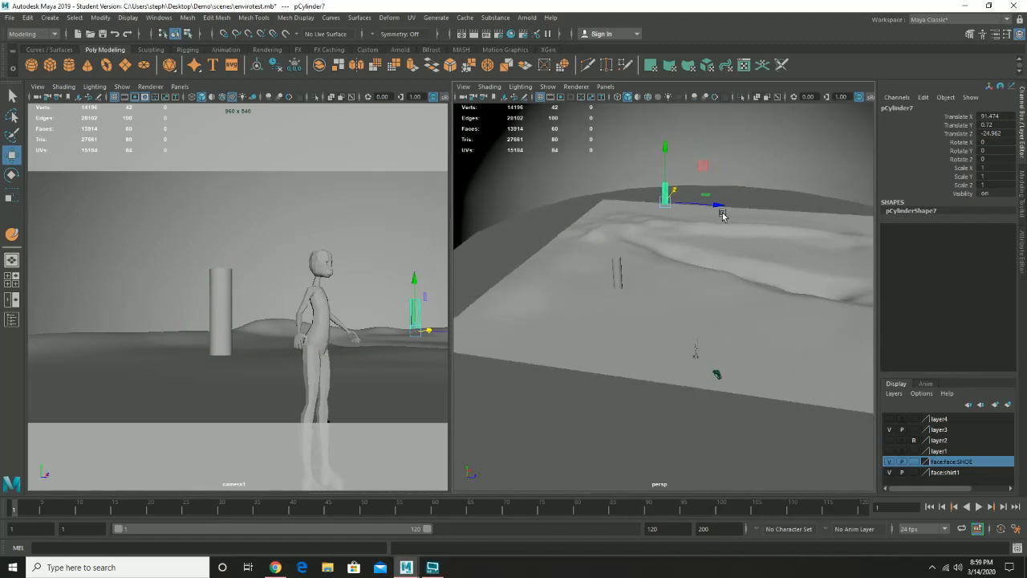
key("shift+d")
key("ctrl+z")
left_click_drag(692, 204, 694, 205)
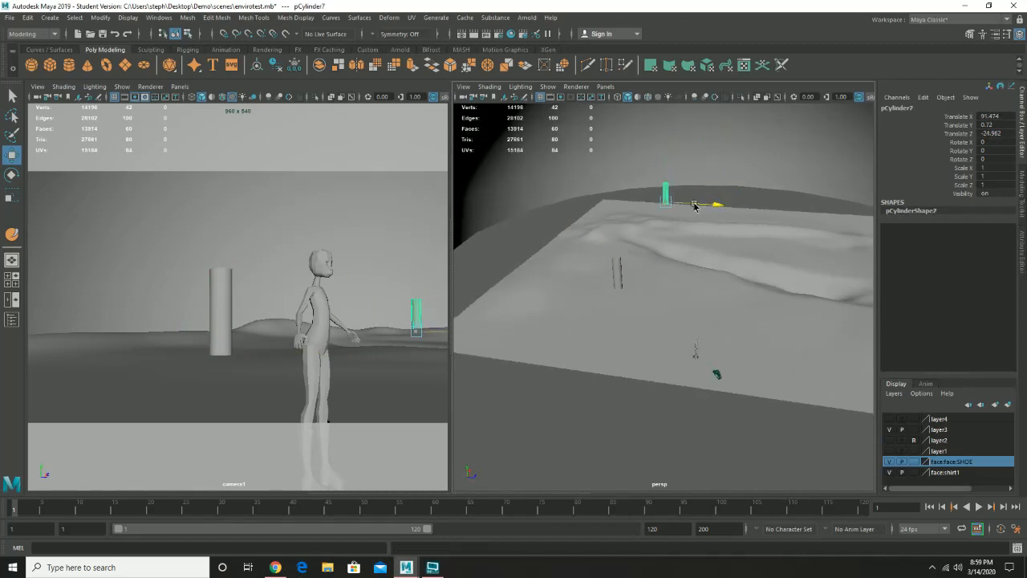
Duplicate the distant column, offset the copy along Z, and repeat the transformed duplicate to form a row of six columns
key("ctrl+d")
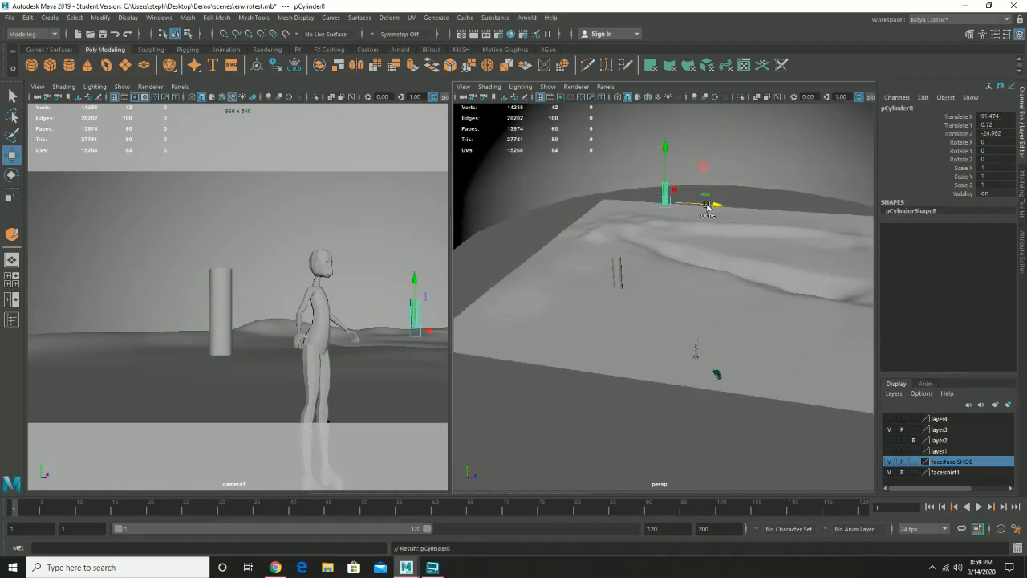
left_click_drag(706, 205, 757, 210)
key("shift+d")
key("shift+d")
key("shift+d")
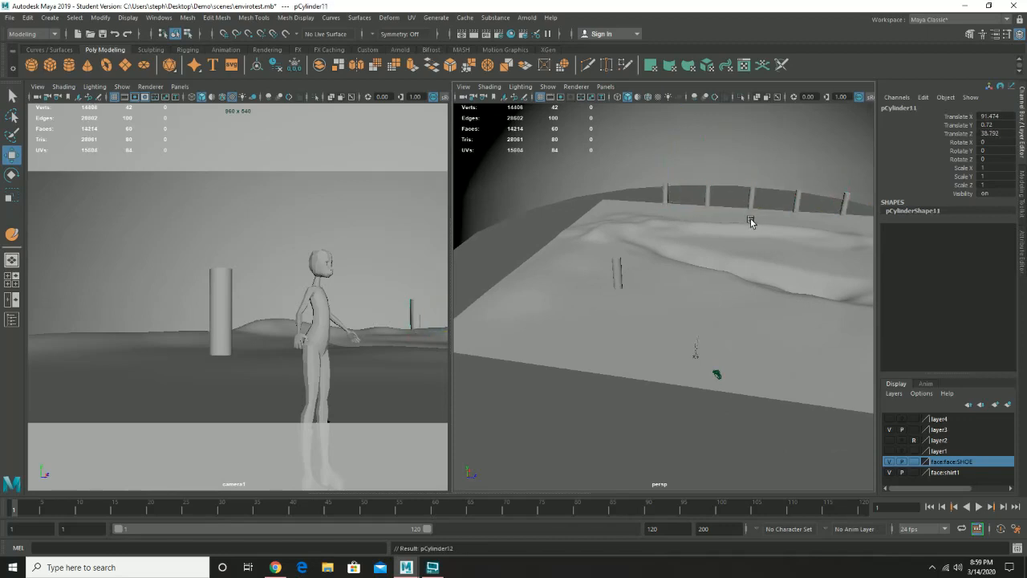
key("shift+d")
Stagger the second and third columns of the distant row along X, to about 85.4 and 97.1
left_click_drag(800, 259, 656, 307, "alt")
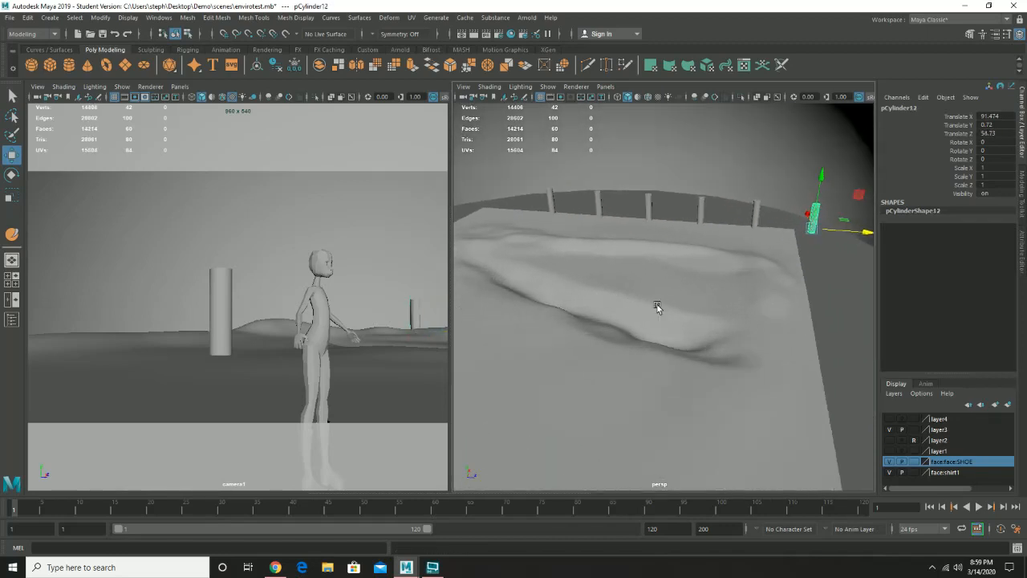
left_click(595, 207)
key("ctrl+d")
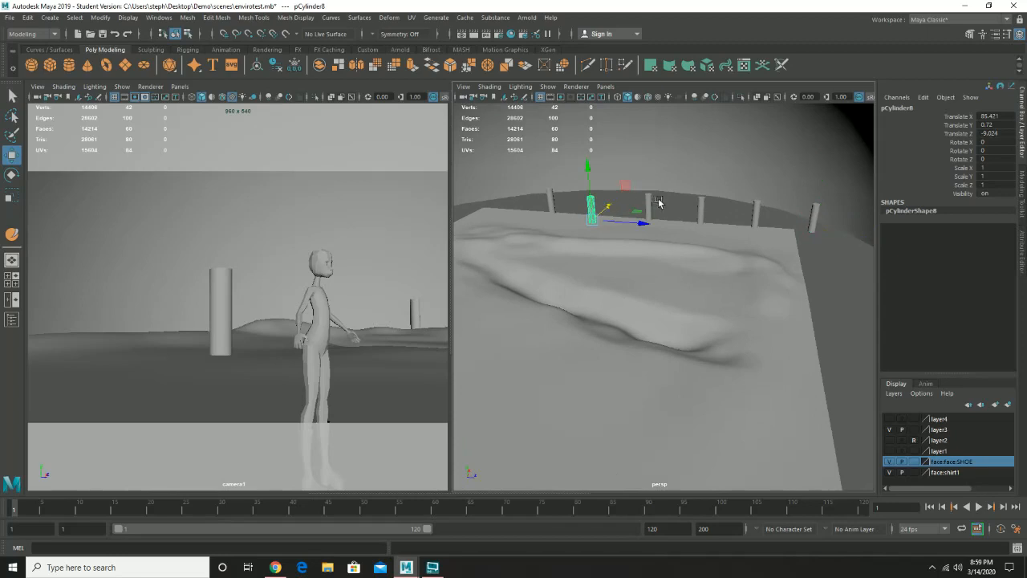
left_click_drag(608, 211, 653, 205)
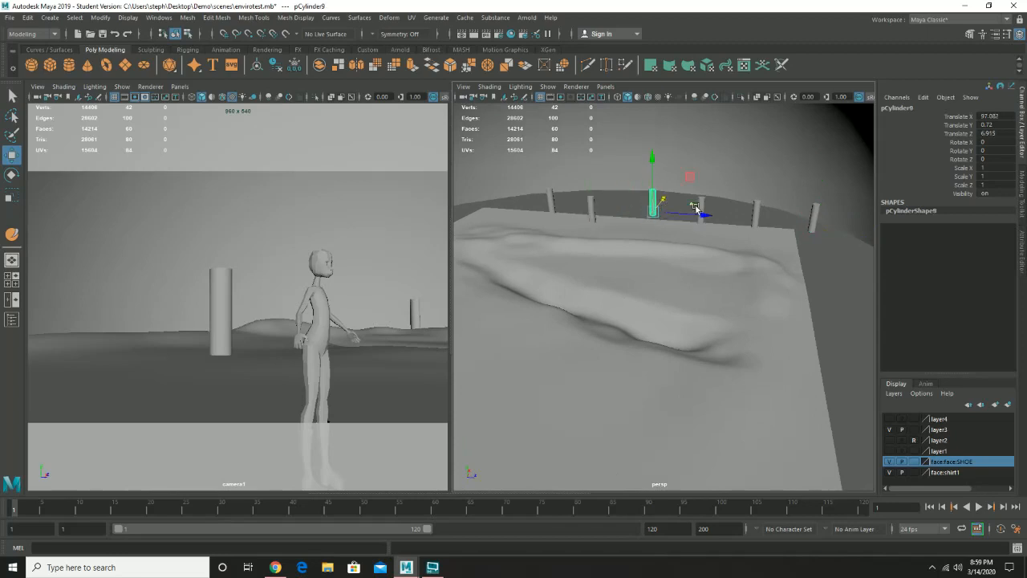
Delete the last three columns of the distant row, keeping the terrain and dome out of the selection
left_click_drag(693, 158, 866, 246)
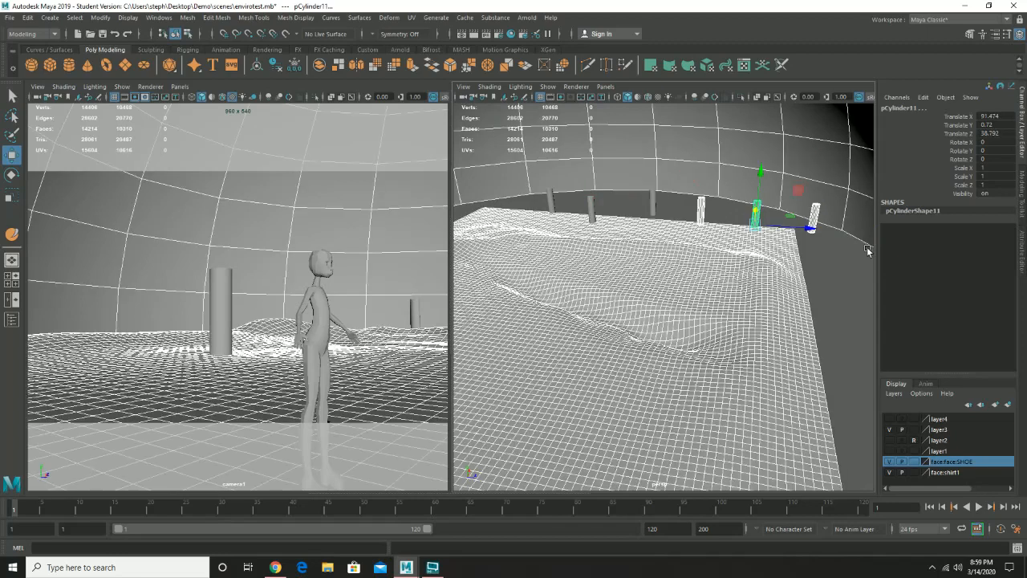
left_click(775, 257, "ctrl")
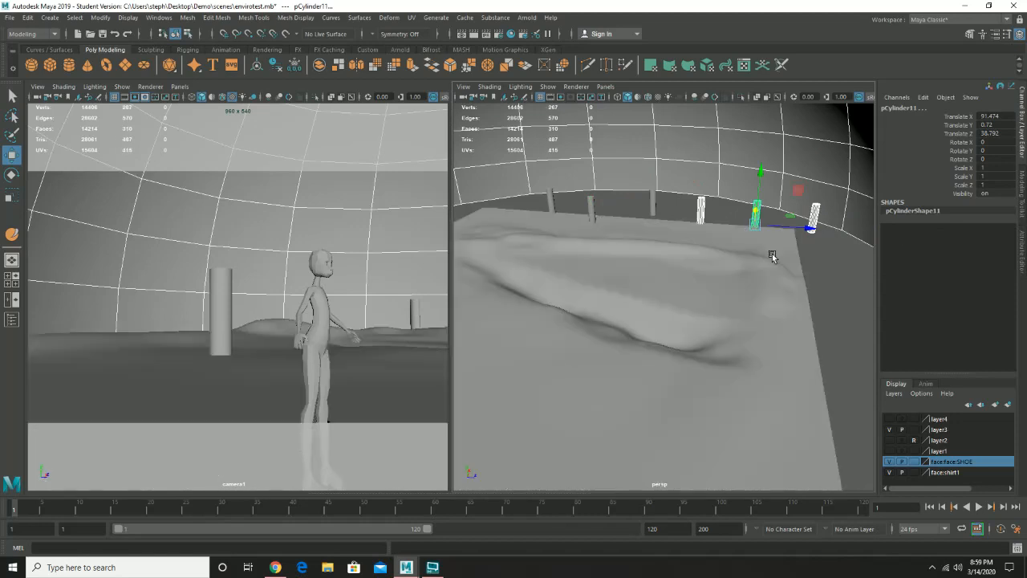
left_click(775, 174, "ctrl")
key("Delete")
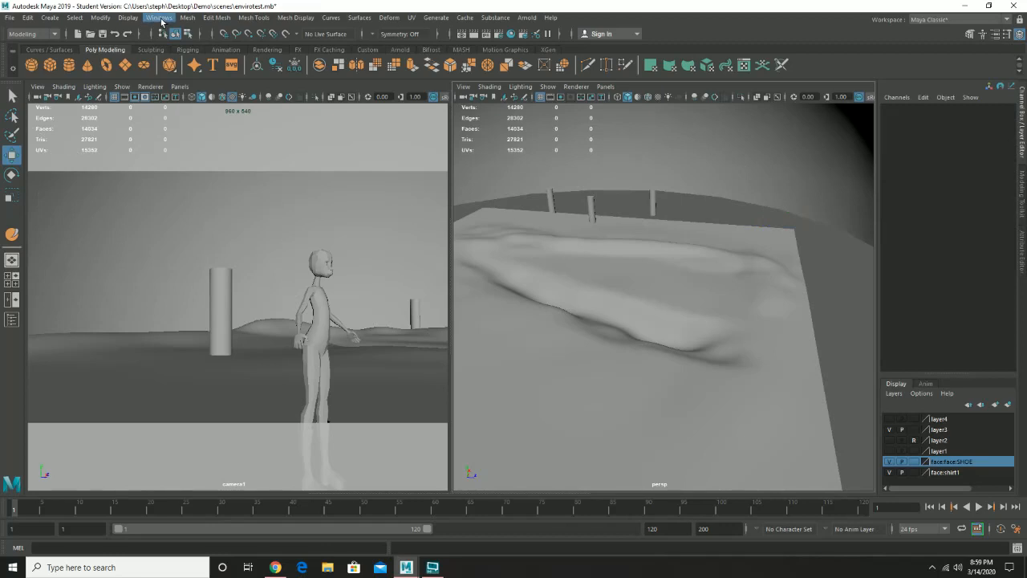
Create a polygon sphere on the ground at about X 27.007 and sink it to about Y 0.319 so it reads as a boulder
left_click(31, 64)
mouse_move(555, 333)
left_mouse_down("alt")
mouse_move(560, 319)
mouse_move(548, 321)
left_mouse_up("alt")
left_click_drag(463, 373, 533, 290)
mouse_move(317, 295)
left_mouse_down("alt")
mouse_move(222, 296)
mouse_move(460, 300)
mouse_move(328, 309)
left_mouse_up("alt")
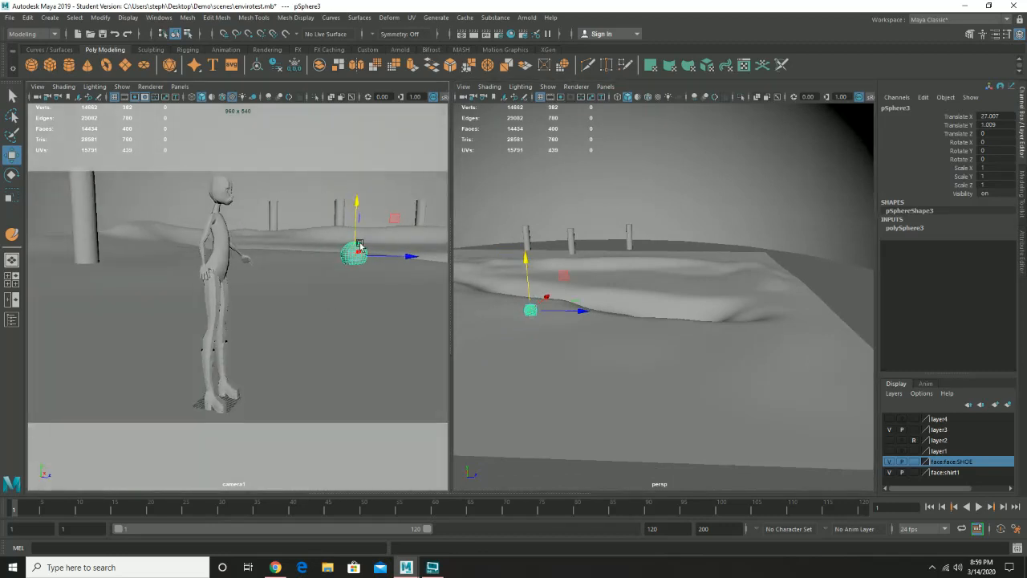
left_click_drag(358, 224, 357, 234)
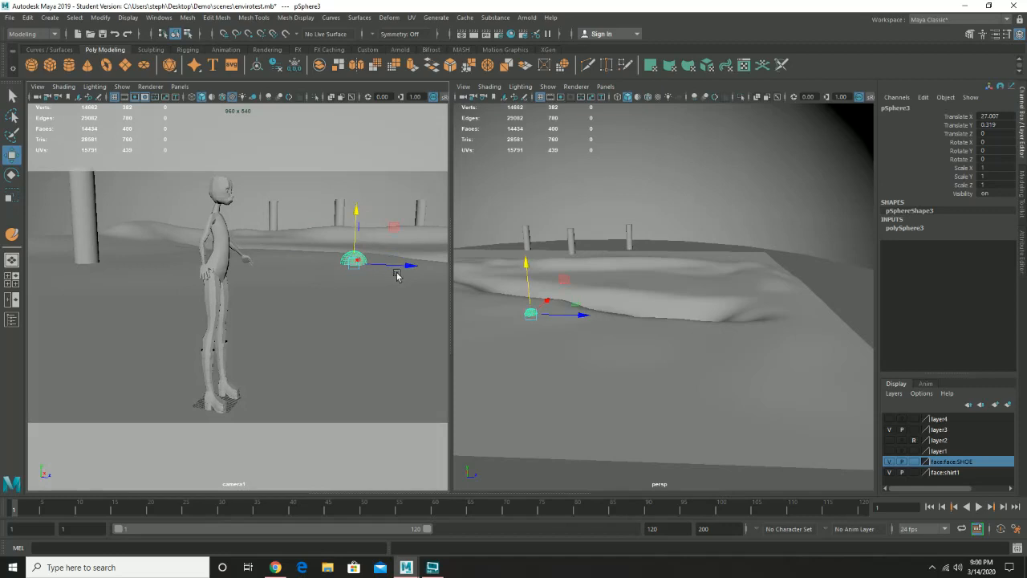
right_click_drag(393, 265, 378, 231, "alt")
left_click_drag(367, 259, 396, 362, "alt")
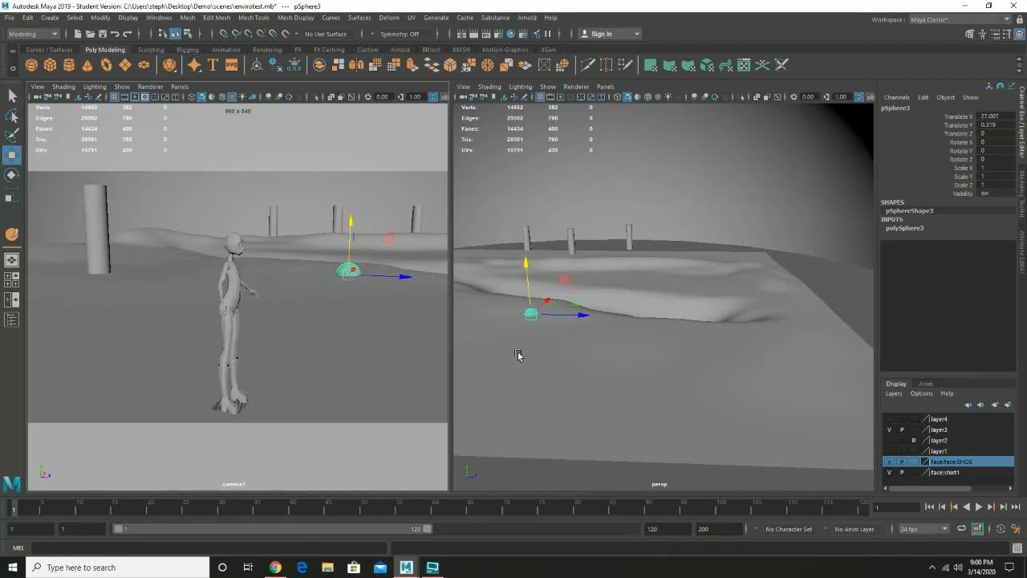
Put the terrain, sky dome and all columns on a new display layer from the selection, and hide that layer
key("f")
left_click_drag(522, 151, 771, 291)
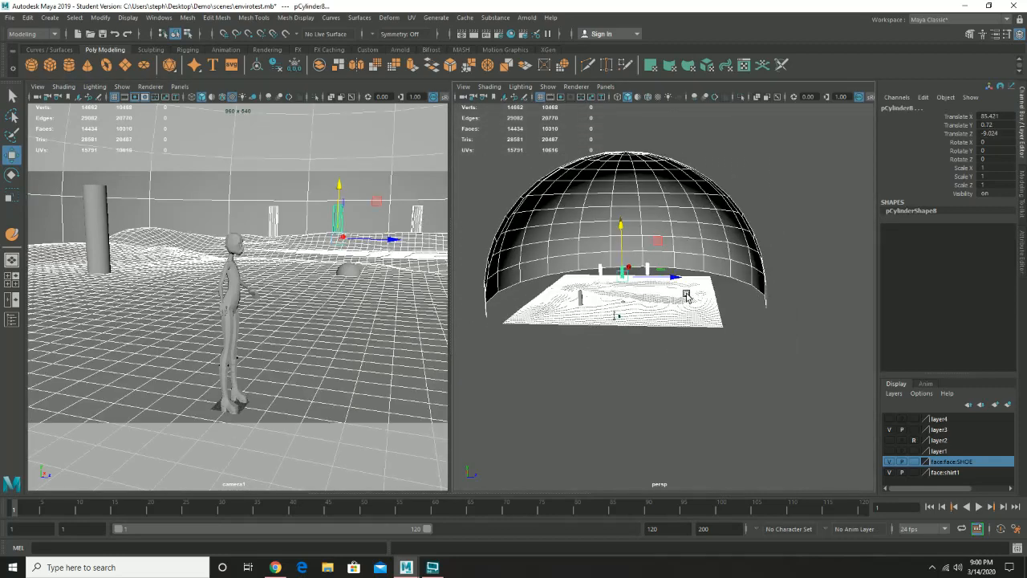
left_click_drag(538, 282, 591, 336)
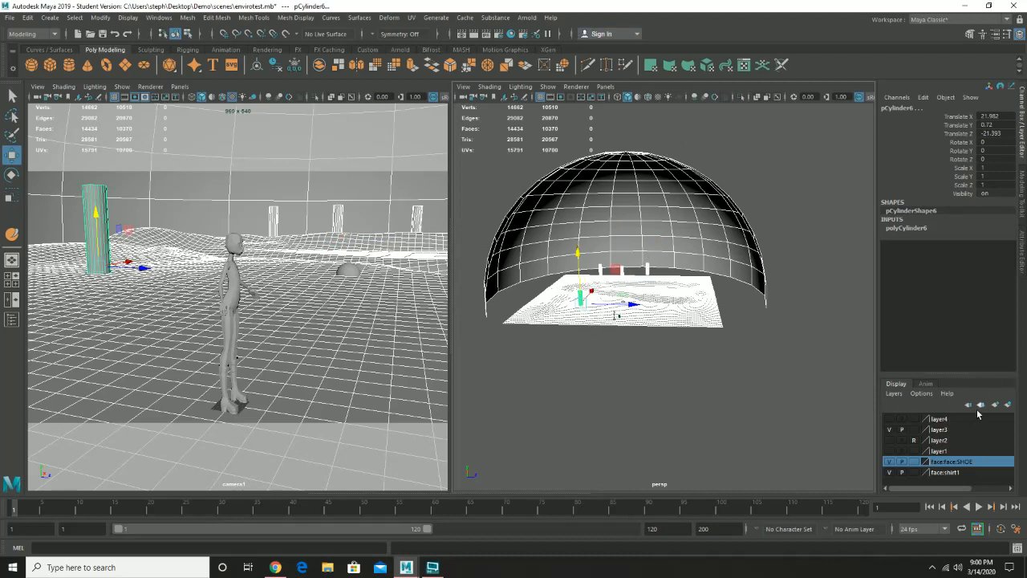
left_click(1007, 403)
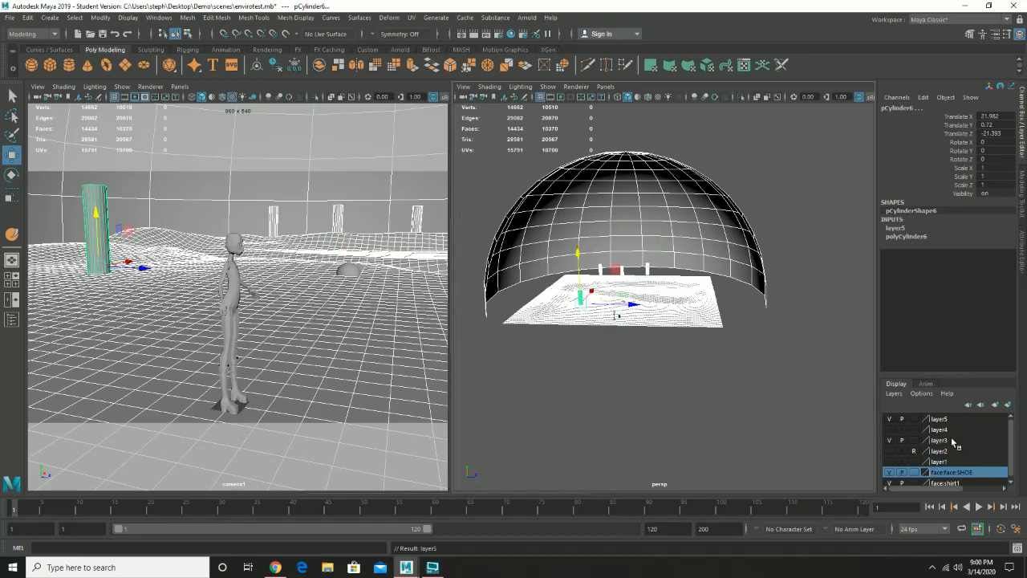
left_click(889, 419)
left_click(889, 429)
left_click(752, 358)
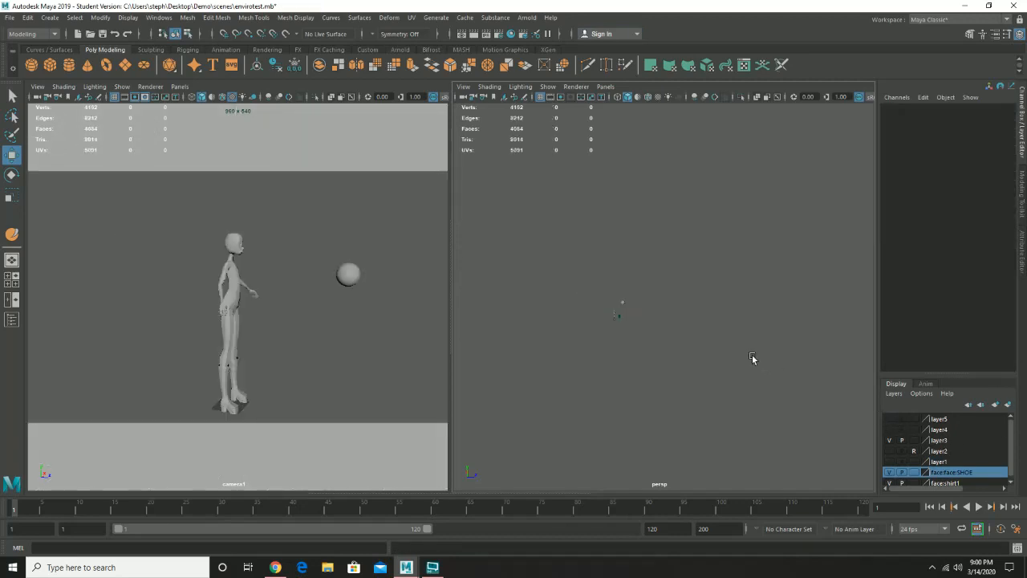
Show the landscape on layer5 and the street buildings on layer4 in turn, hiding each again after viewing it
left_click(889, 418)
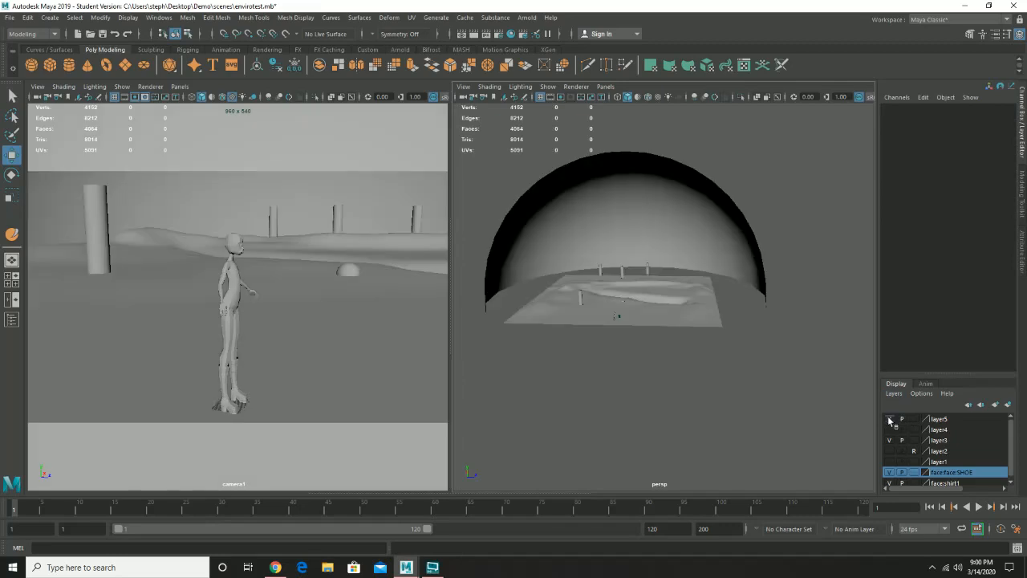
left_click(889, 418)
left_click(889, 430)
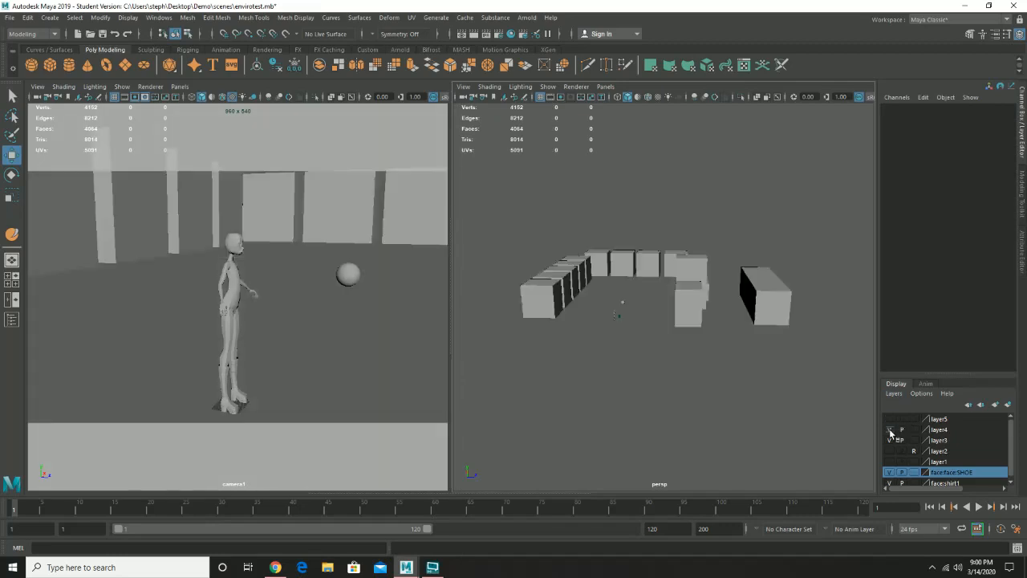
left_click(889, 430)
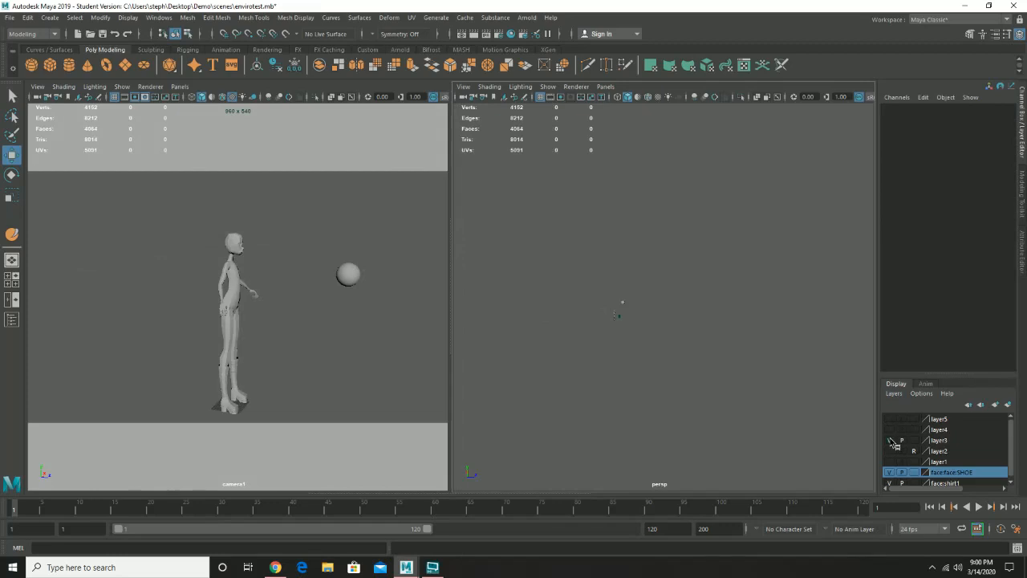
Make layer2 and layer1 visible and view the blocked-out room and its furniture around the character through camera1
left_click(888, 440)
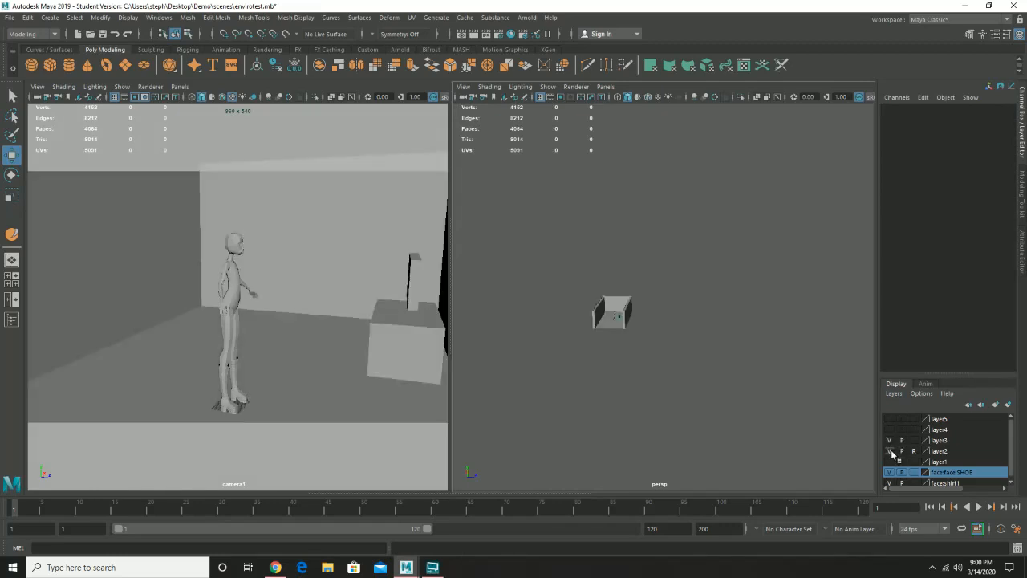
scroll(270, 345, "down", 2)
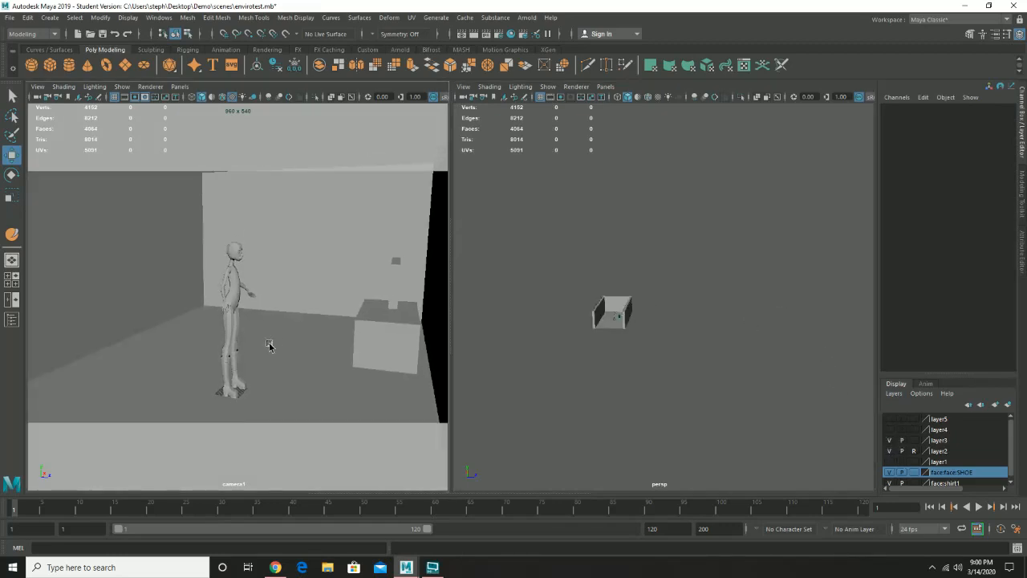
left_click_drag(269, 345, 223, 351, "alt")
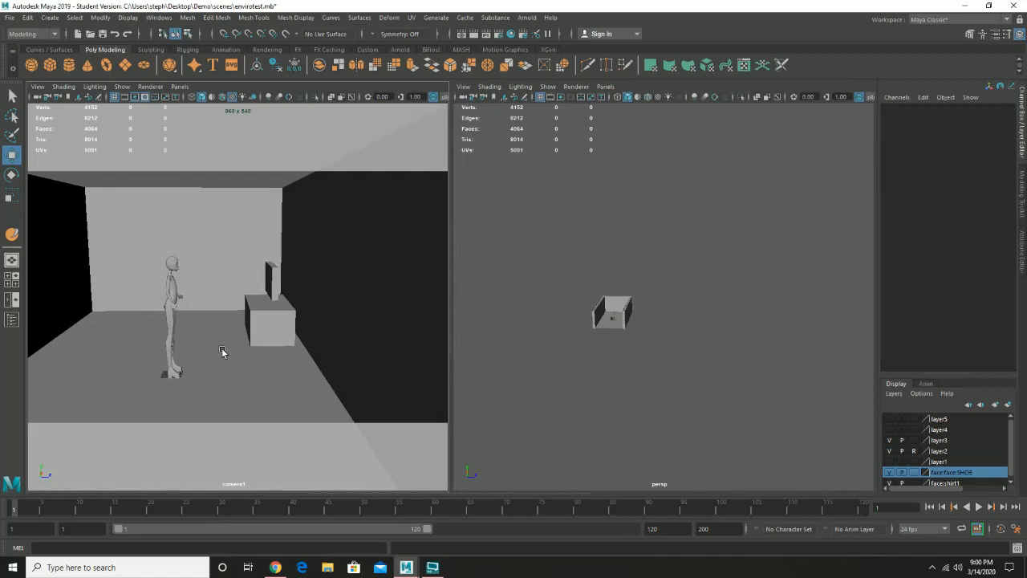
left_click(889, 461)
left_click_drag(229, 290, 361, 239, "alt")
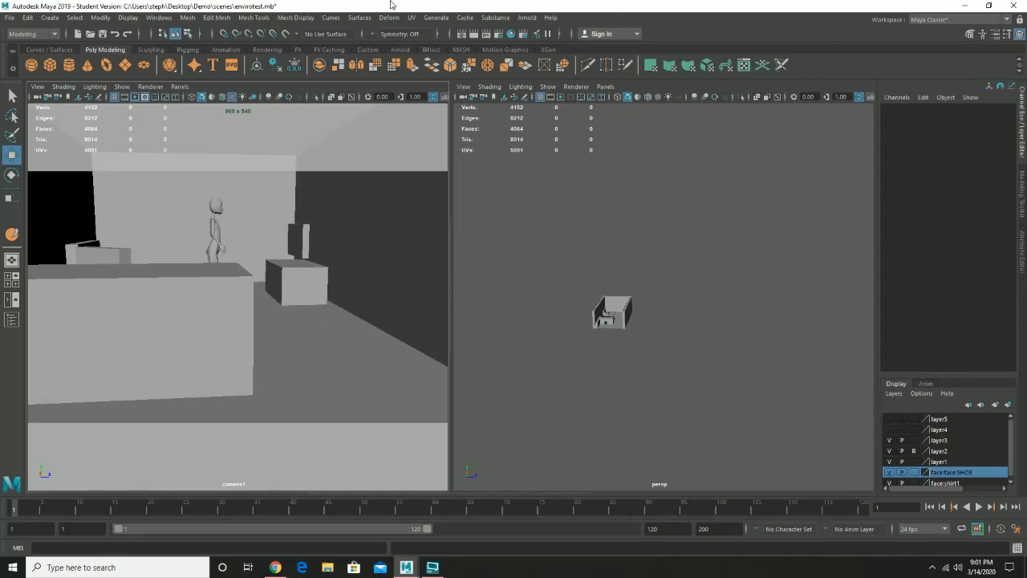
Switch to the Google Docs lesson document in Chrome and correct the spelling of "Assighment" to "Assignment" in the Animation Set heading
left_click(964, 6)
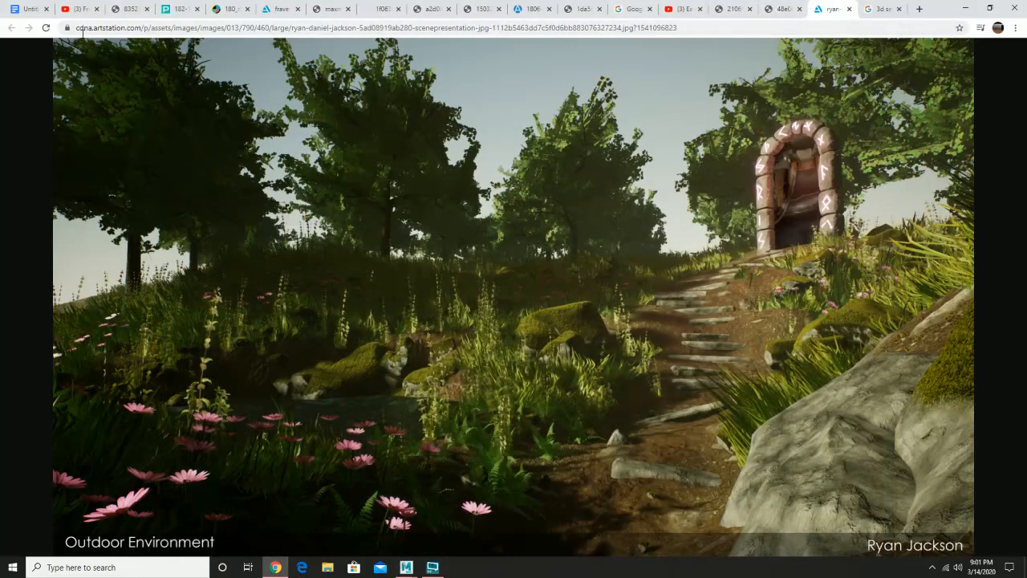
left_click(27, 13)
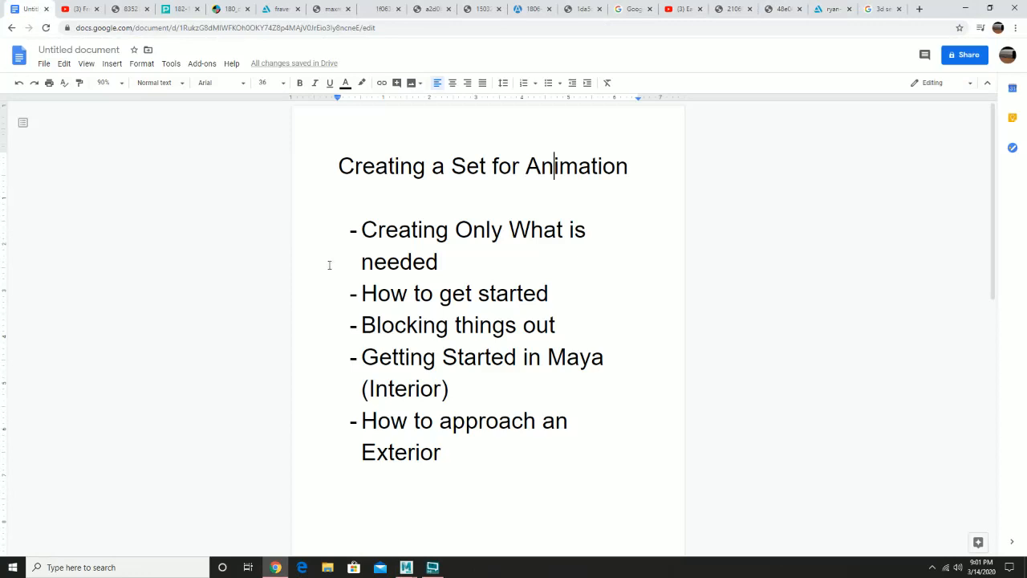
scroll(337, 269, "down", 2)
scroll(337, 269, "down", 5)
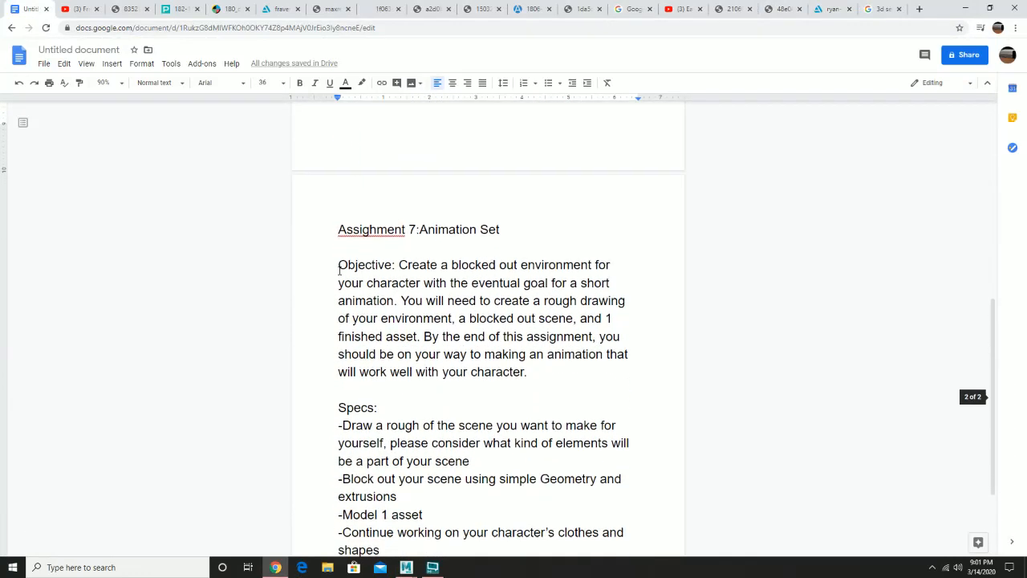
scroll(339, 270, "down", 1)
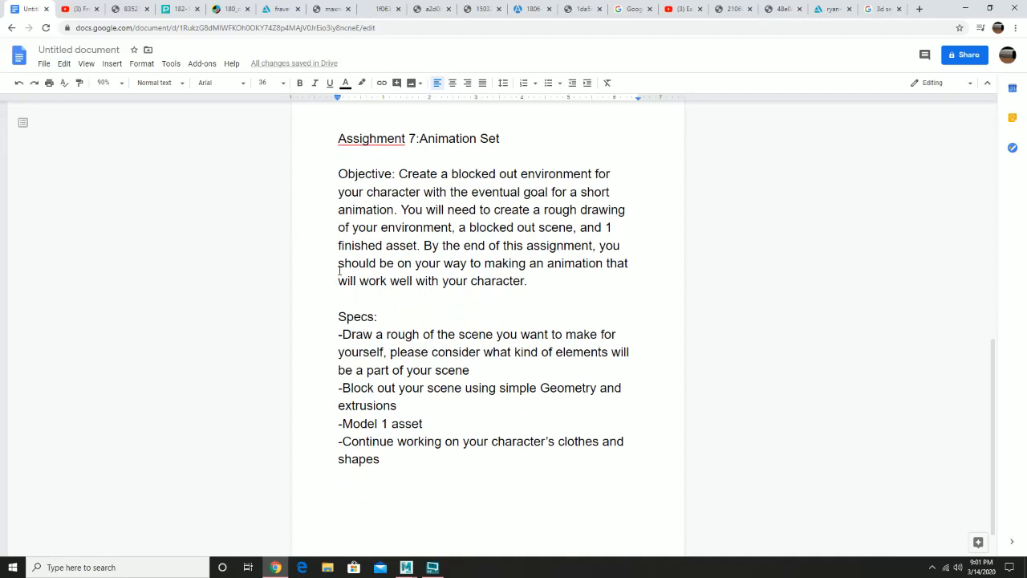
right_click(344, 138)
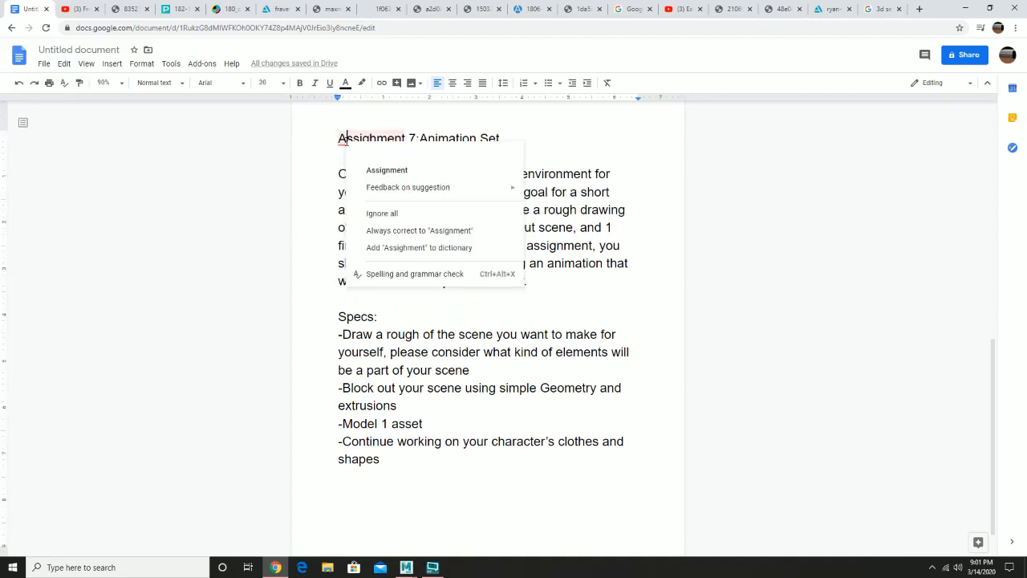
left_click(376, 168)
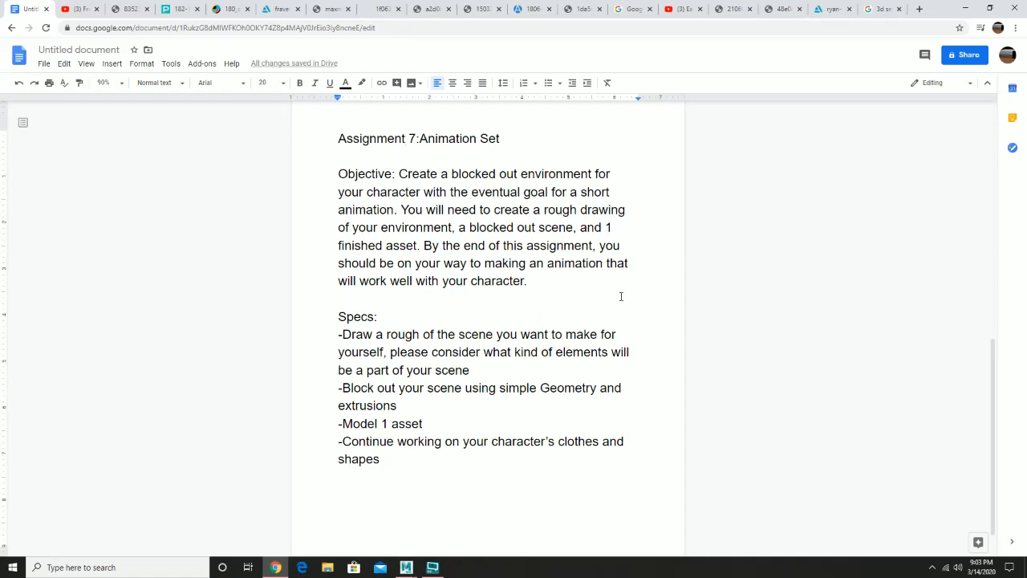
Replace "an animation" with "a set" in the last sentence of the assignment's Objective paragraph
left_click(604, 264)
key("BackSpace")
key("BackSpace")
key("BackSpace")
key("BackSpace")
key("BackSpace")
key("BackSpace")
key("BackSpace")
key("BackSpace")
key("BackSpace")
key("BackSpace")
key("BackSpace")
key("BackSpace")
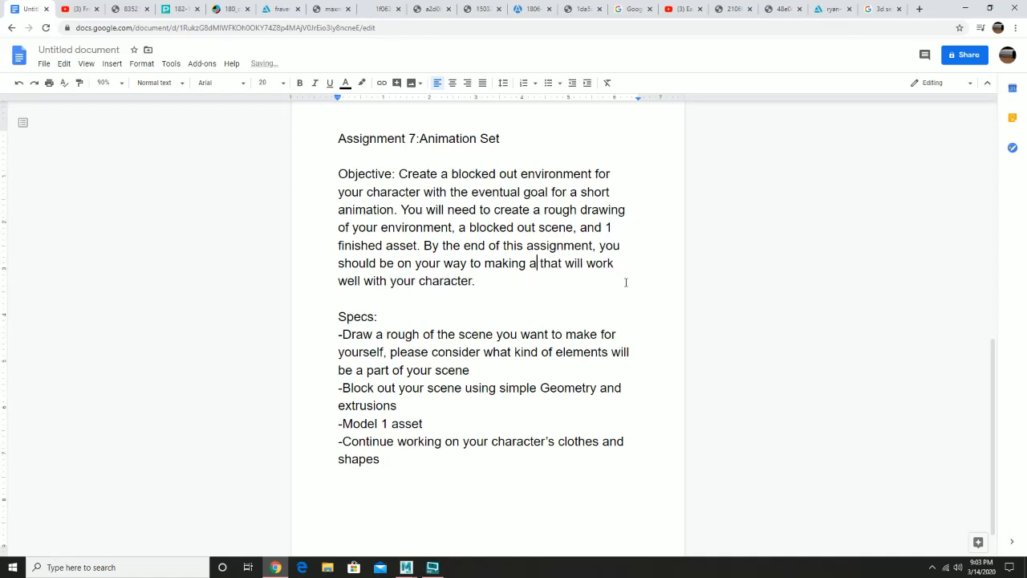
type("set.")
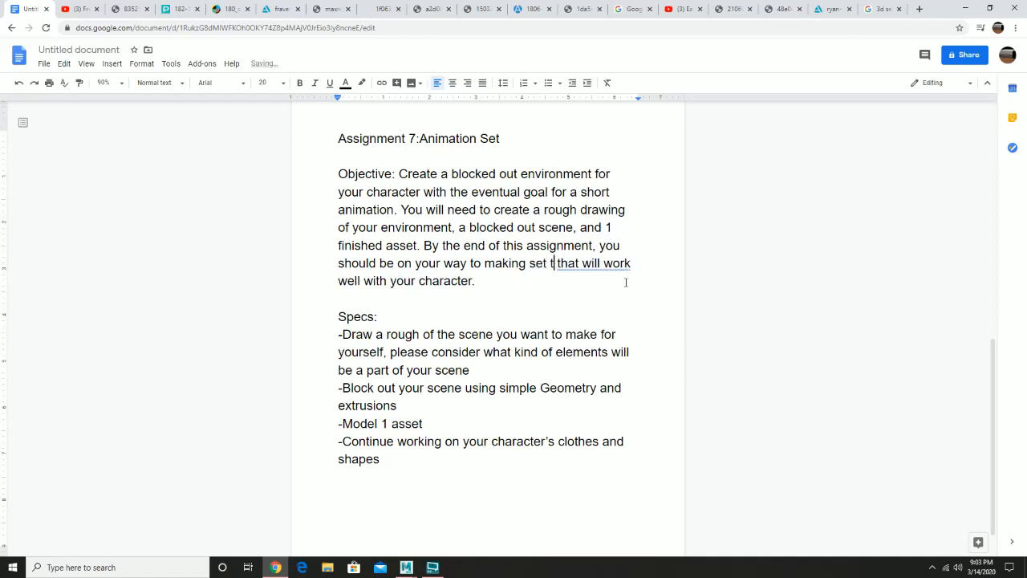
key("BackSpace")
key("BackSpace")
key("BackSpace")
key("BackSpace")
type("a set")
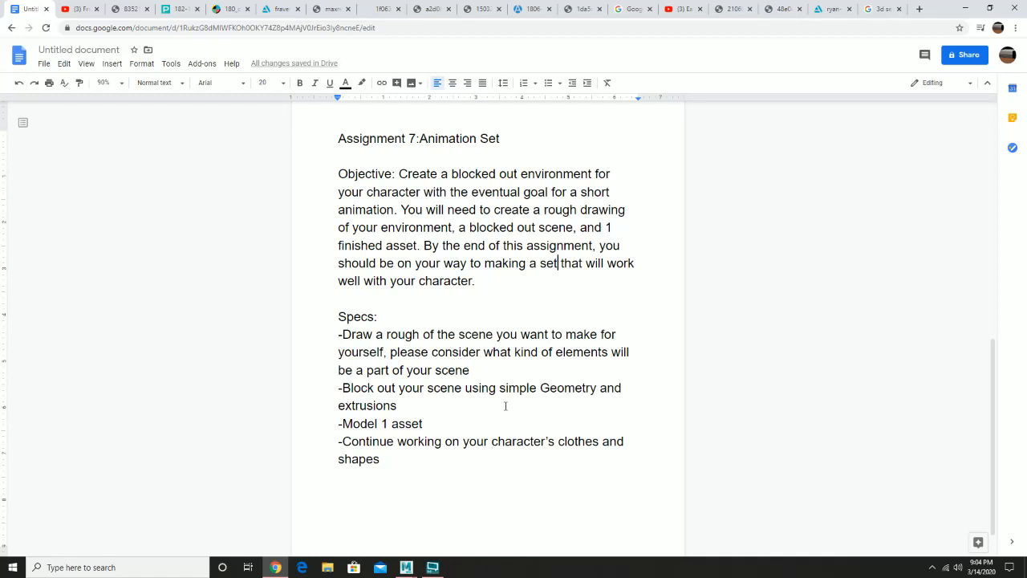
Start a new line below the last Specs item about the character's clothes and shapes
scroll(470, 454, "down", 1)
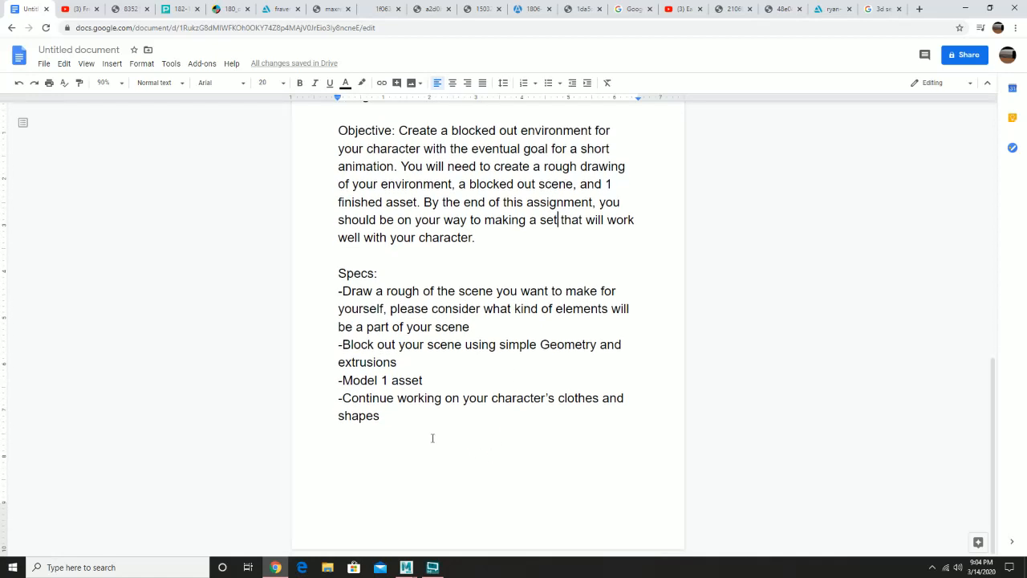
double_click(433, 438)
left_click(433, 438)
key("Return")
key("Return")
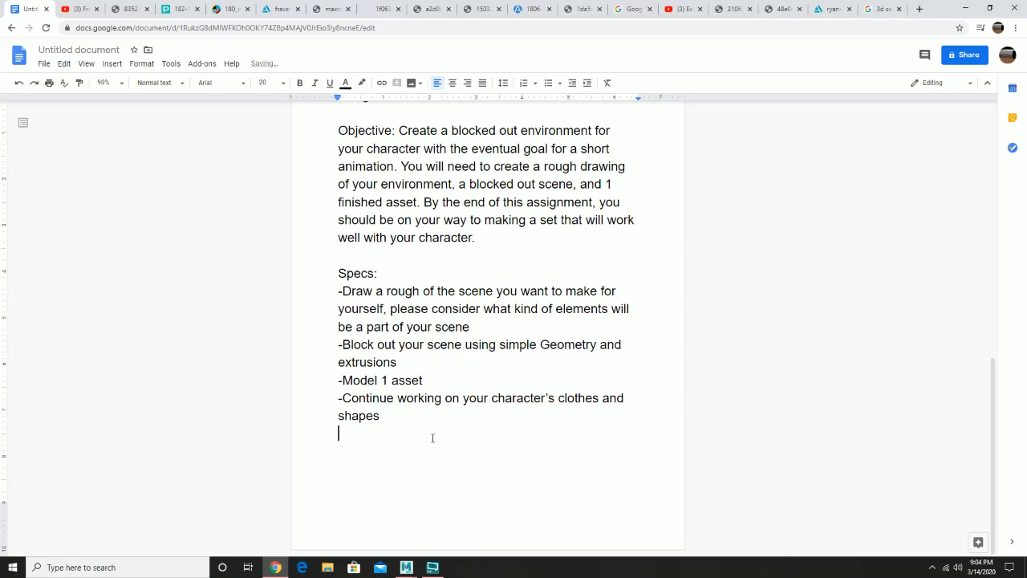